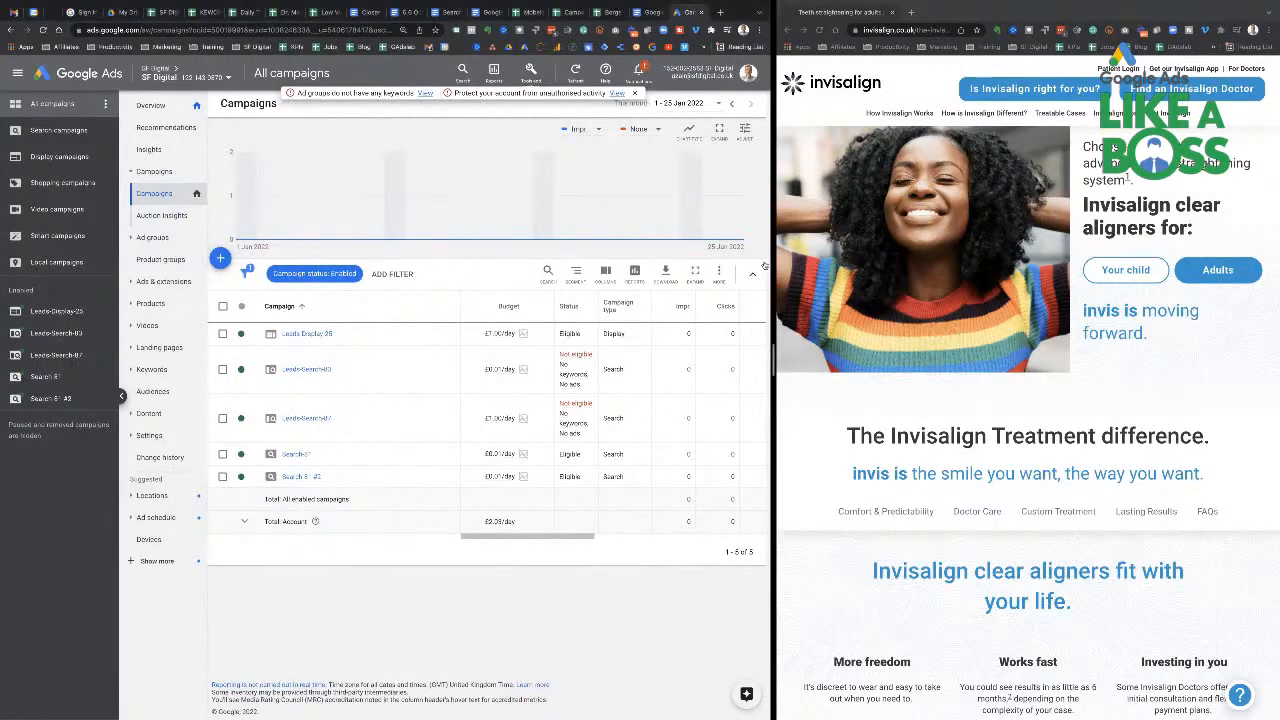
drag(771, 261, 1028, 261)
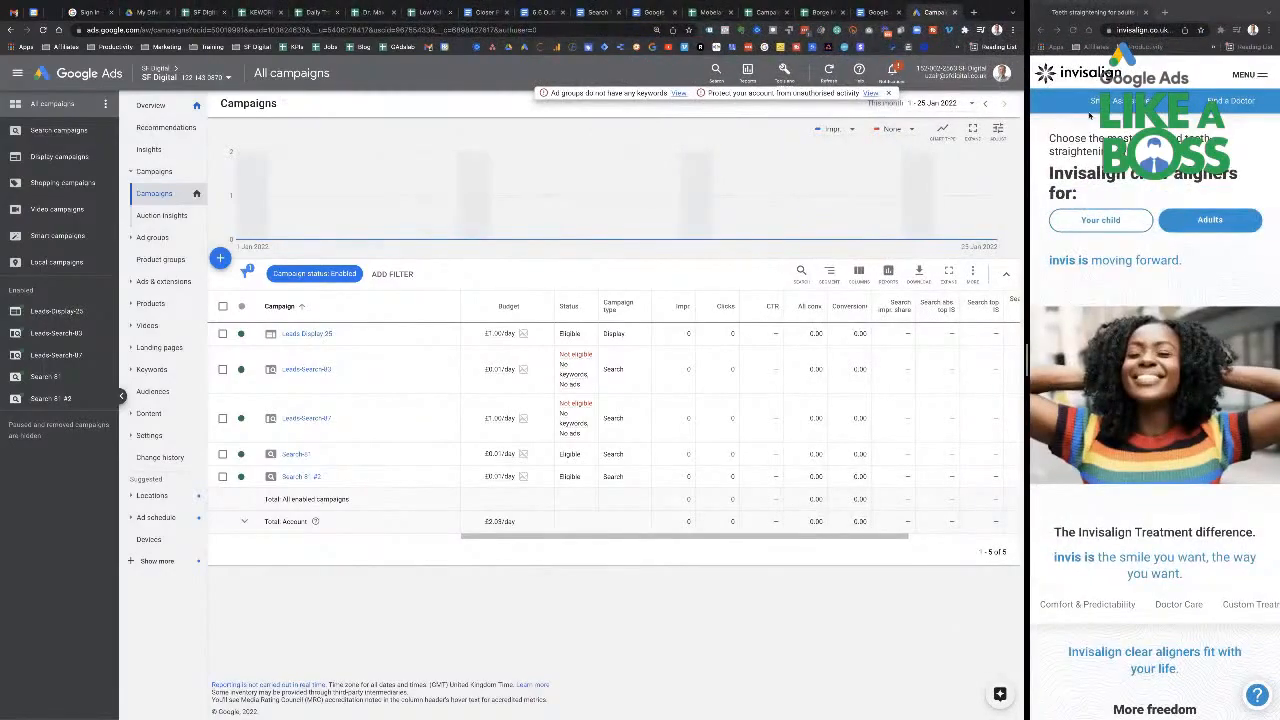
click(1058, 22)
drag(996, 27, 635, 103)
click(617, 106)
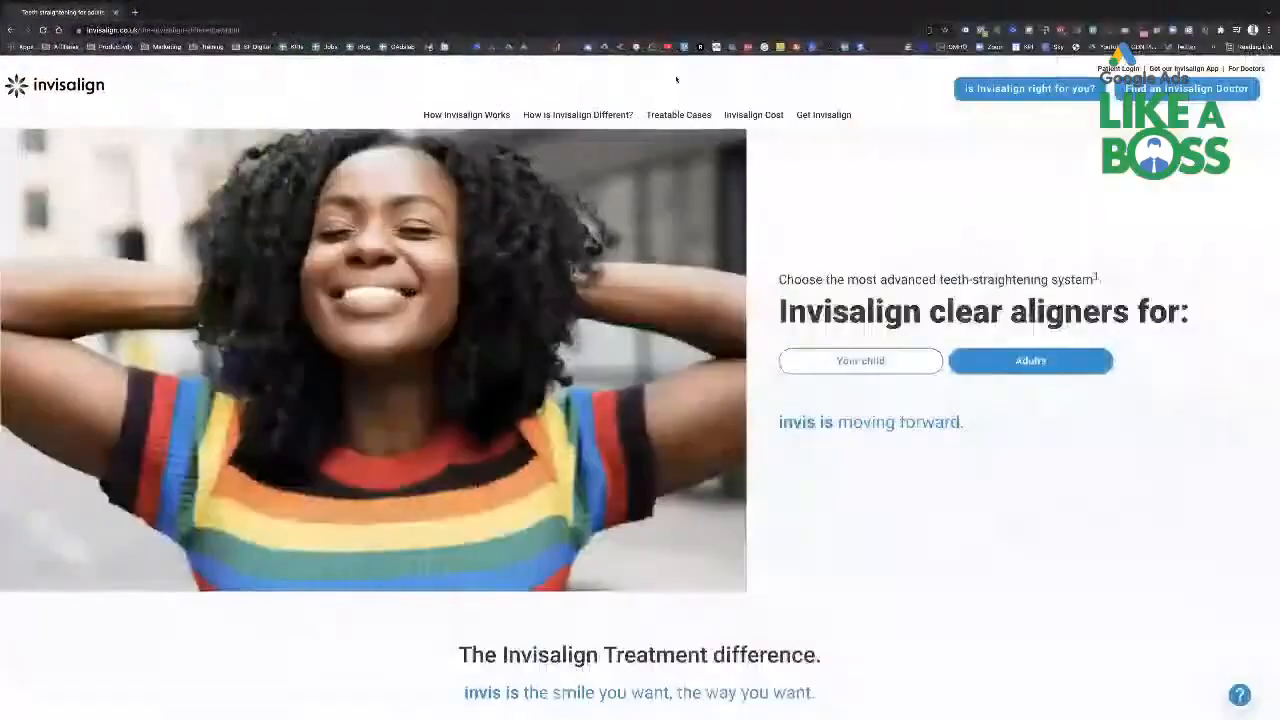
mouse_move(40, 3)
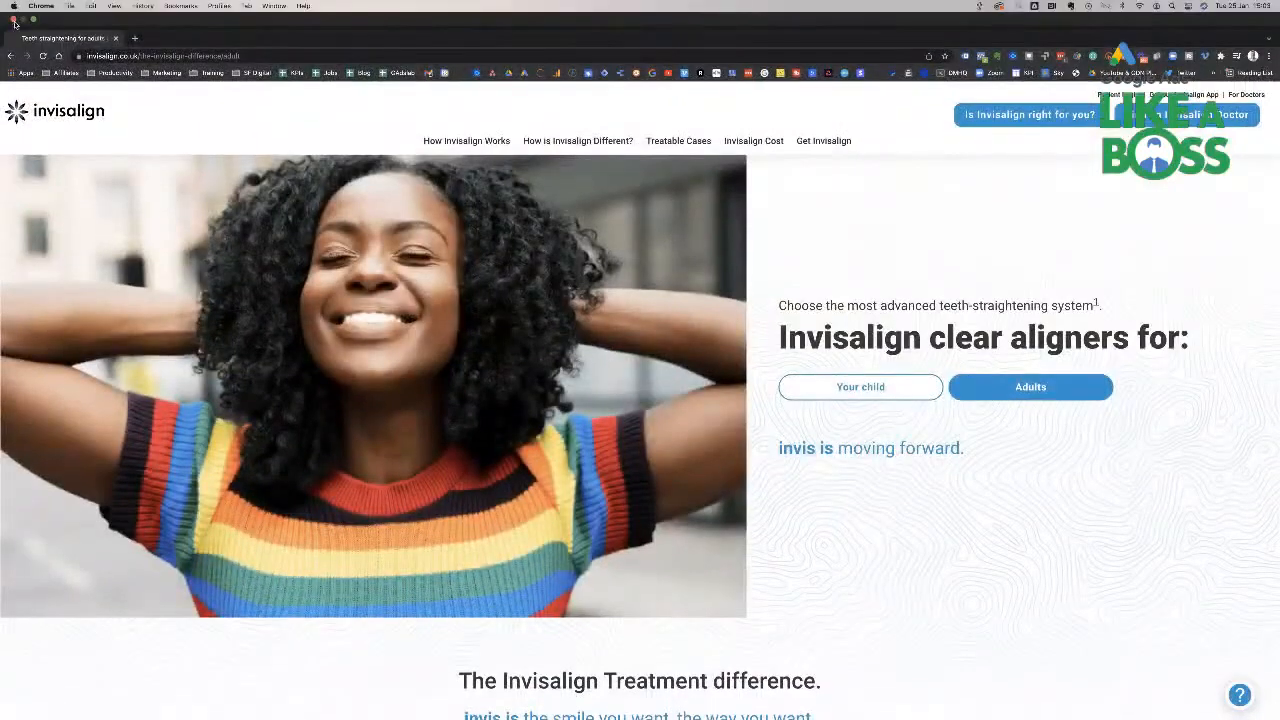
click(33, 19)
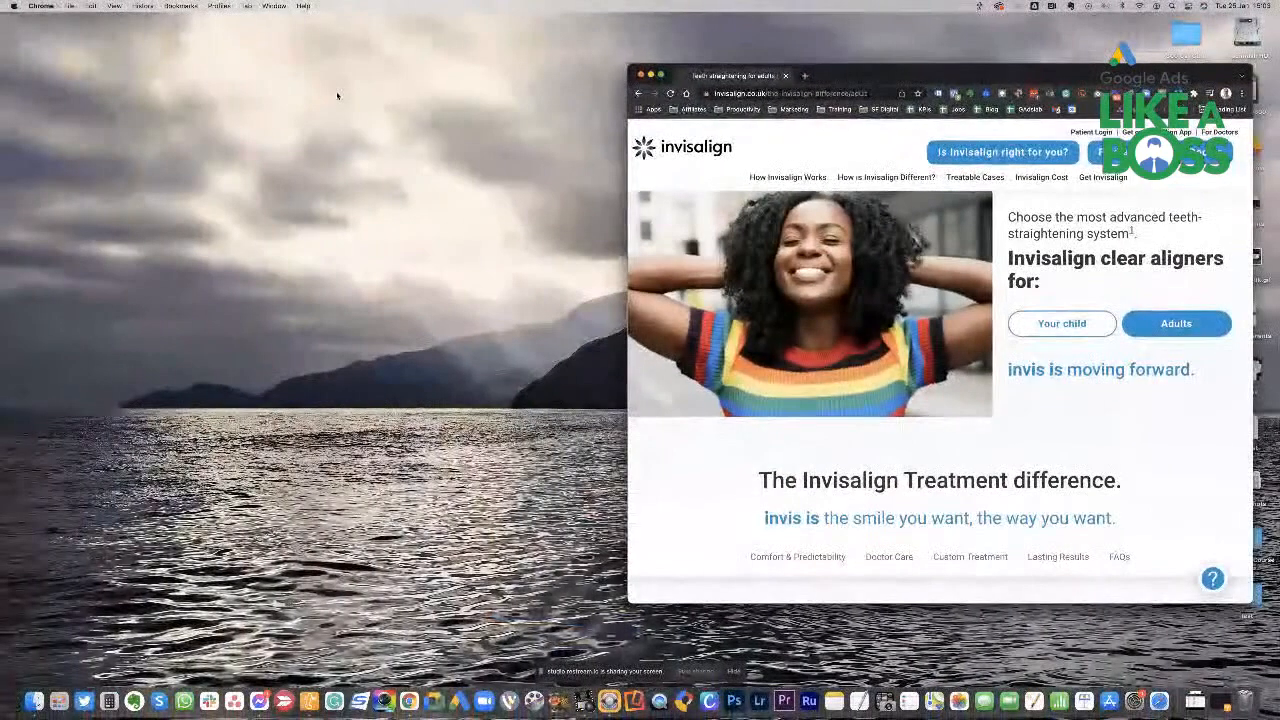
drag(905, 81, 510, 22)
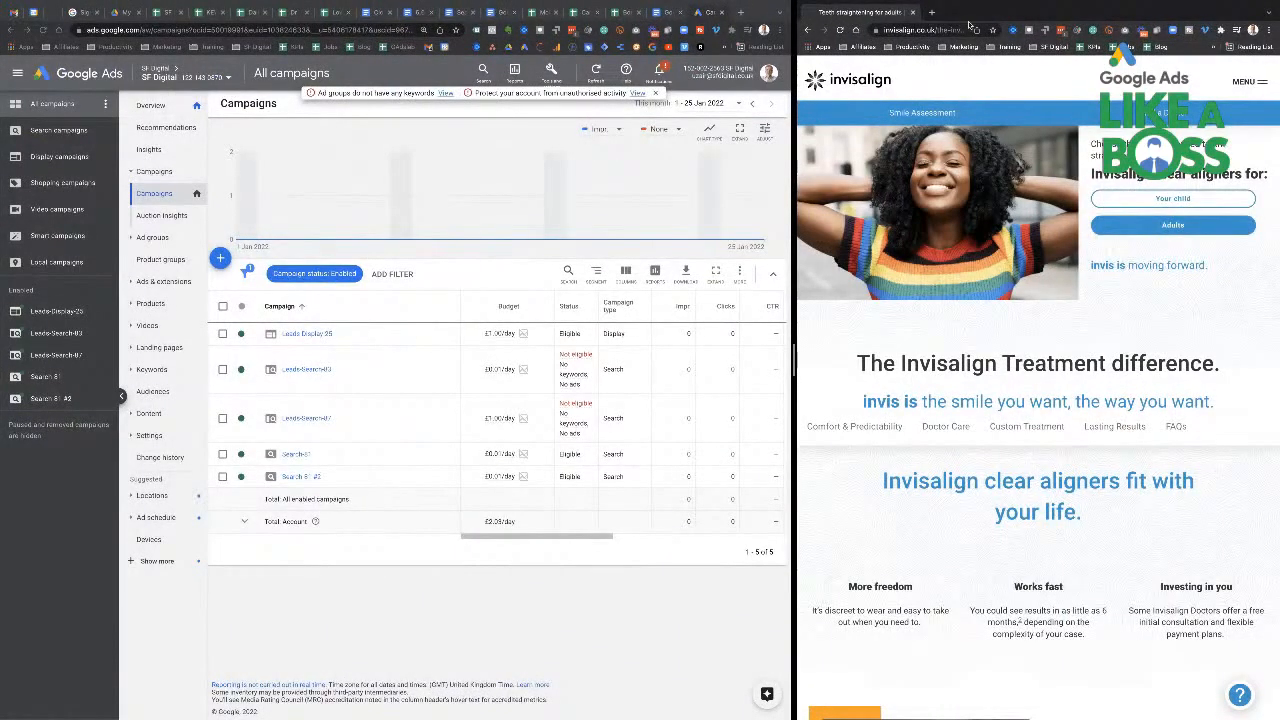
Step: Take the Invisalign page out of split view and put its window away so that Google Ads fills the screen
mouse_move(955, 4)
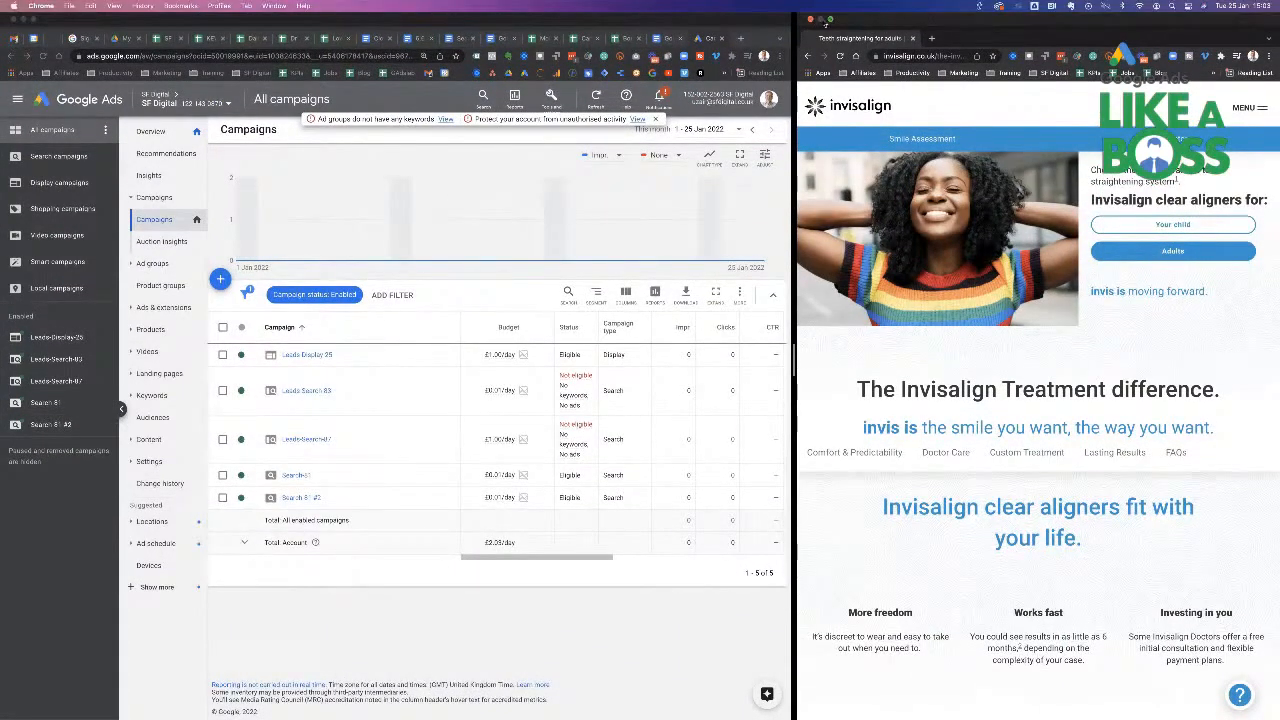
click(830, 19)
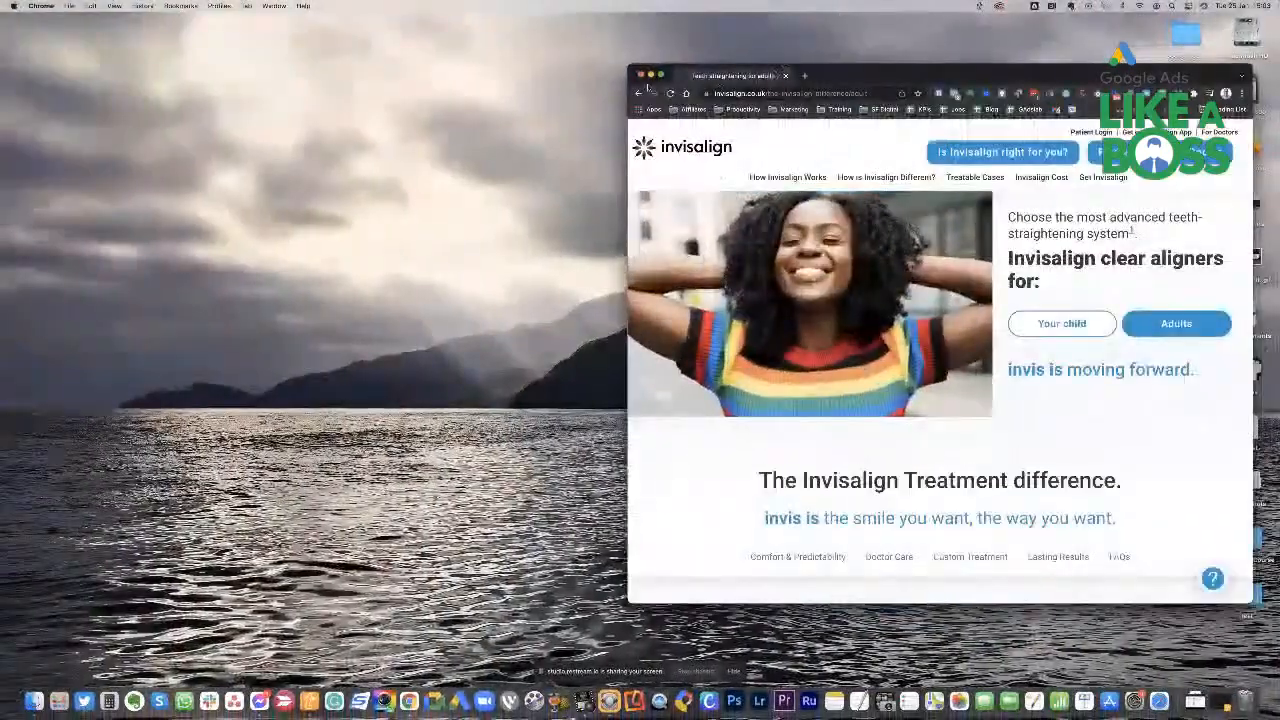
click(644, 72)
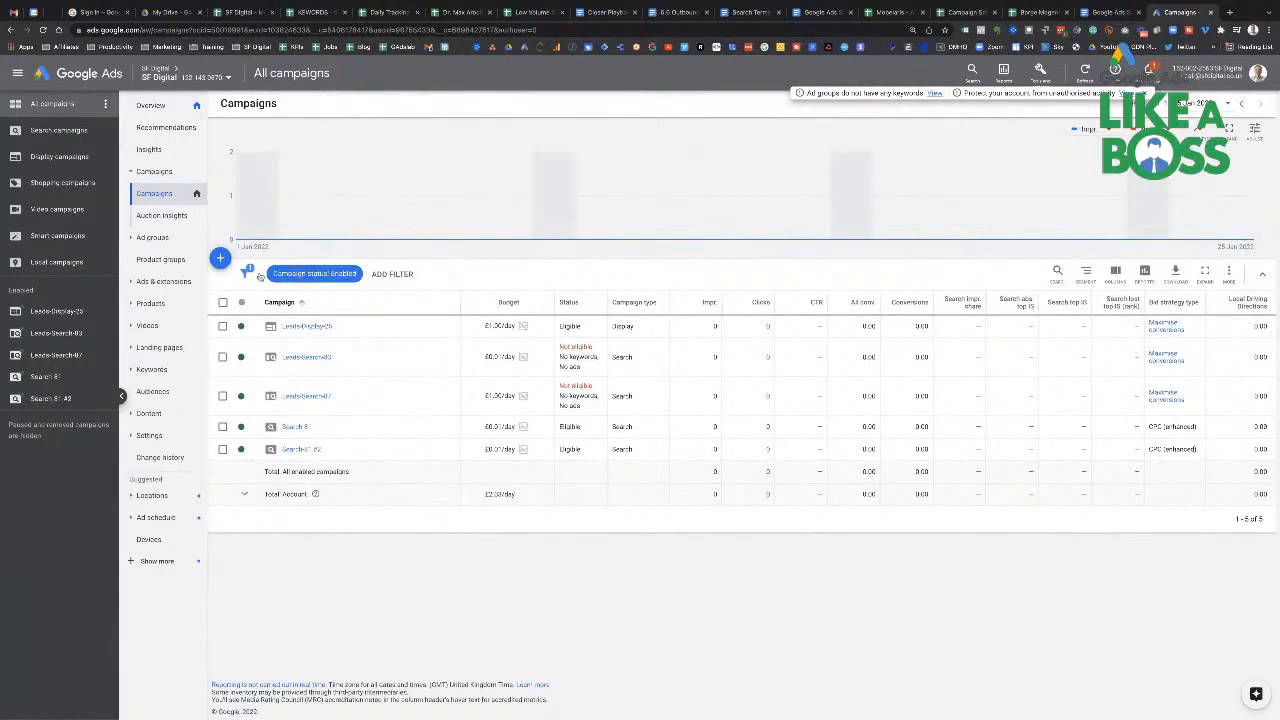
Step: Start a new campaign with the Leads objective and continue with the account-default conversion goals
click(221, 259)
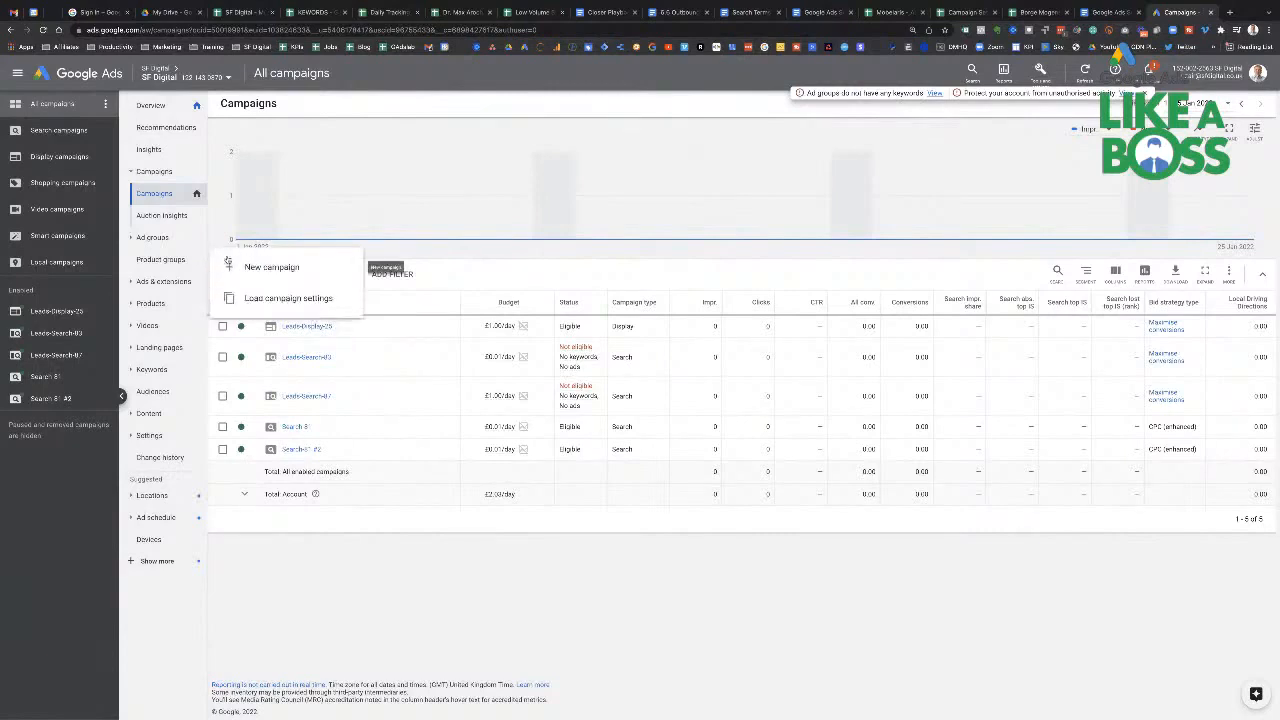
click(292, 267)
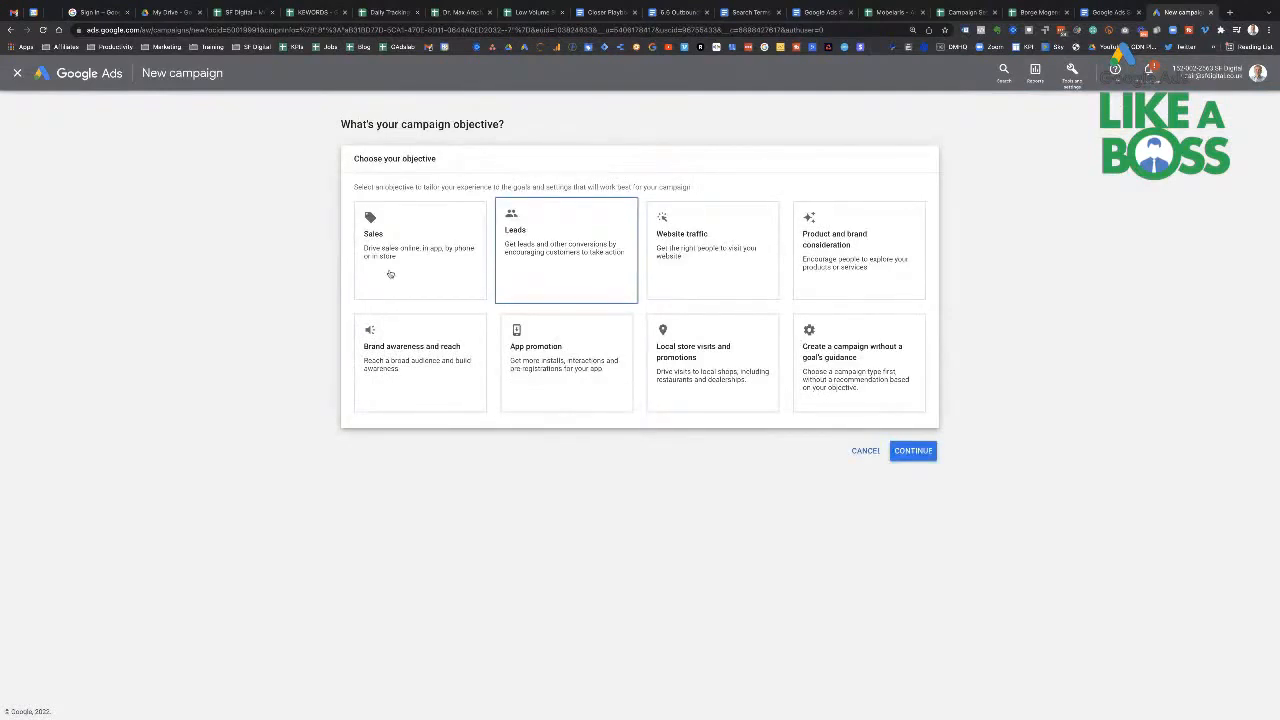
click(557, 252)
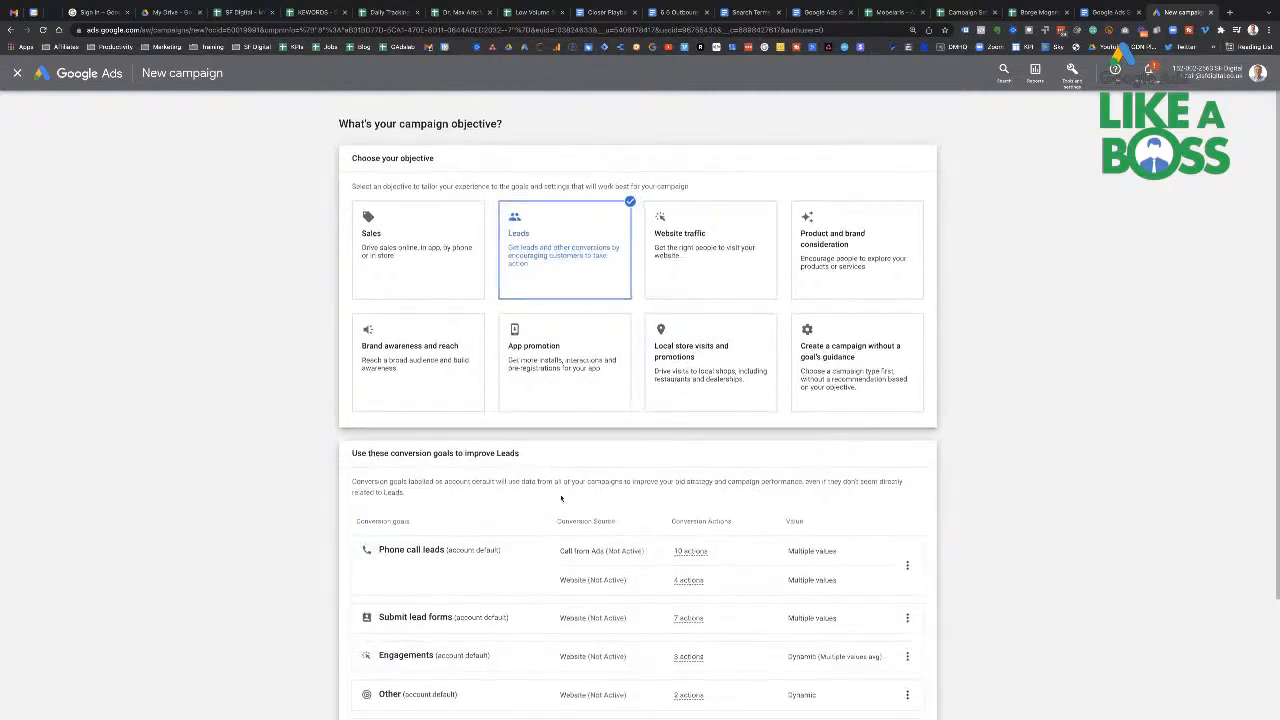
scroll(411, 417, down, 3)
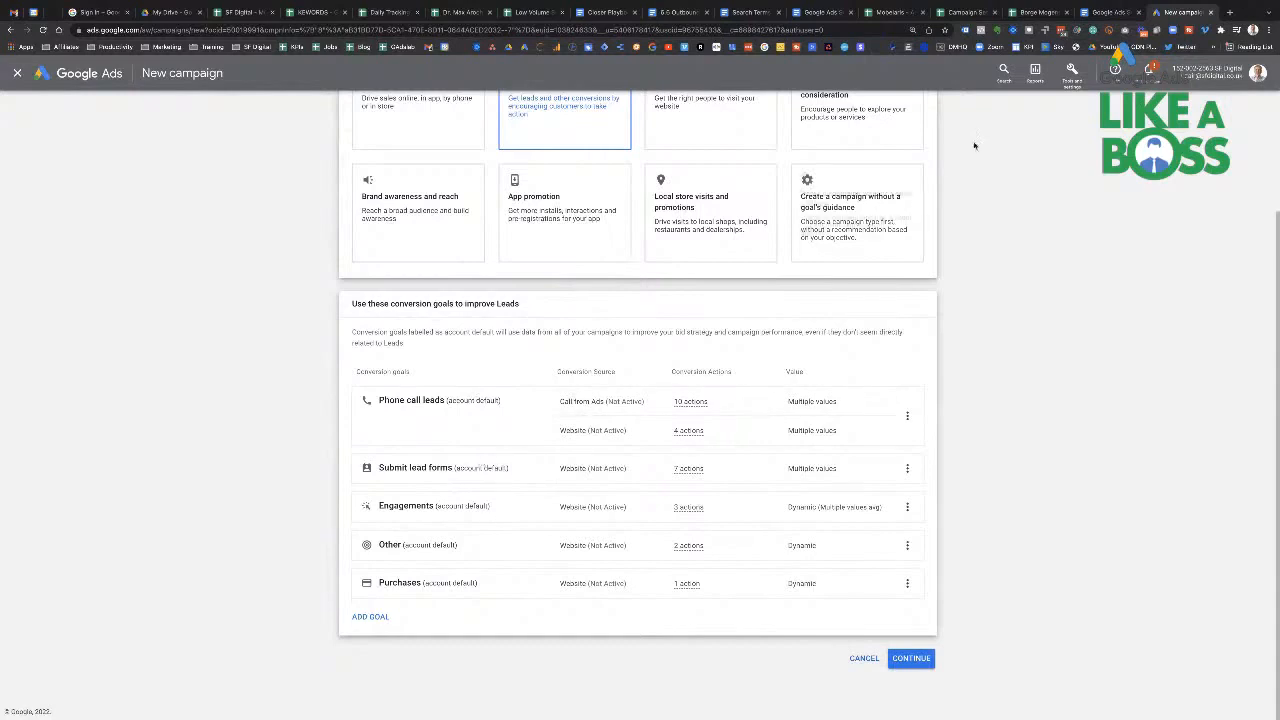
click(1070, 73)
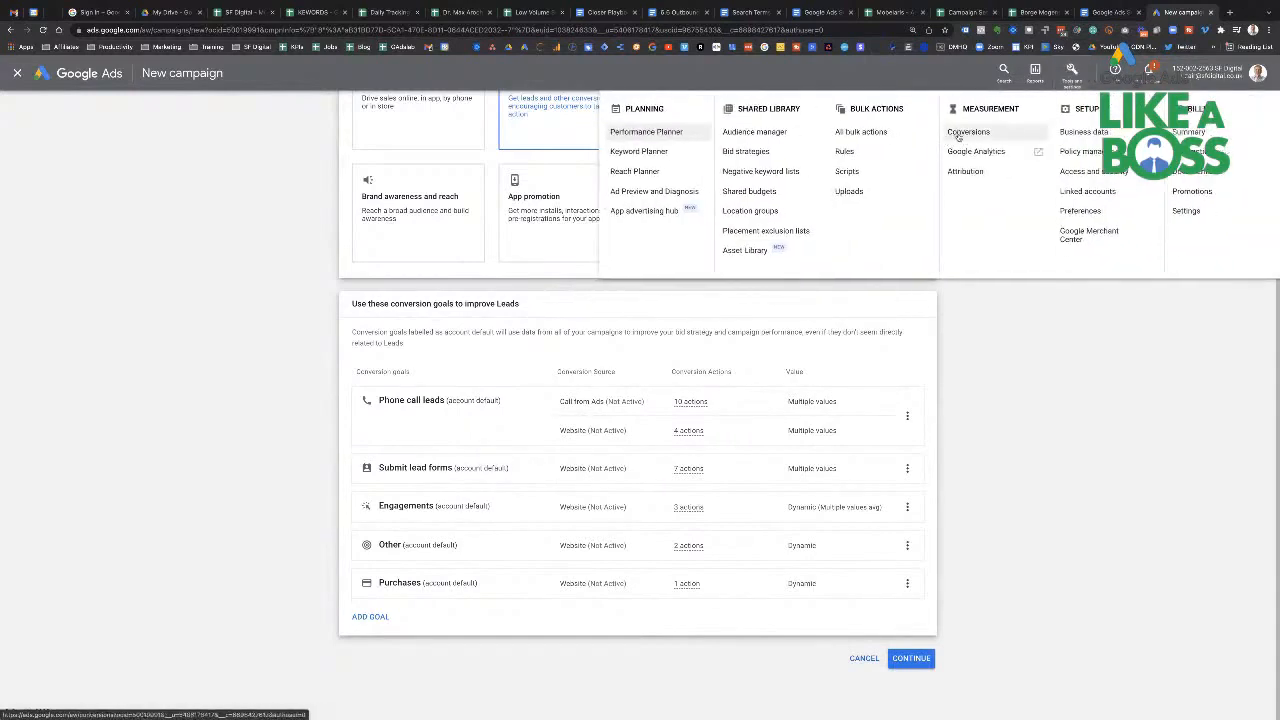
click(999, 342)
click(898, 658)
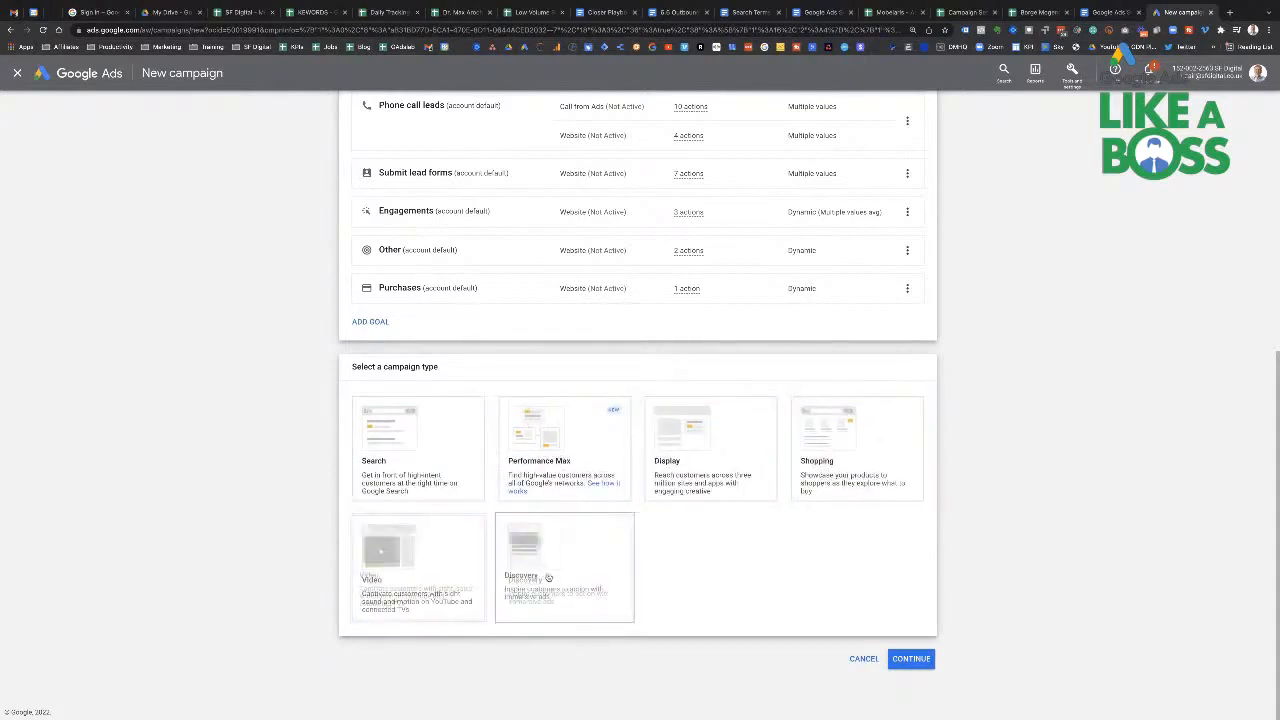
click(397, 457)
scroll(397, 450, down, 3)
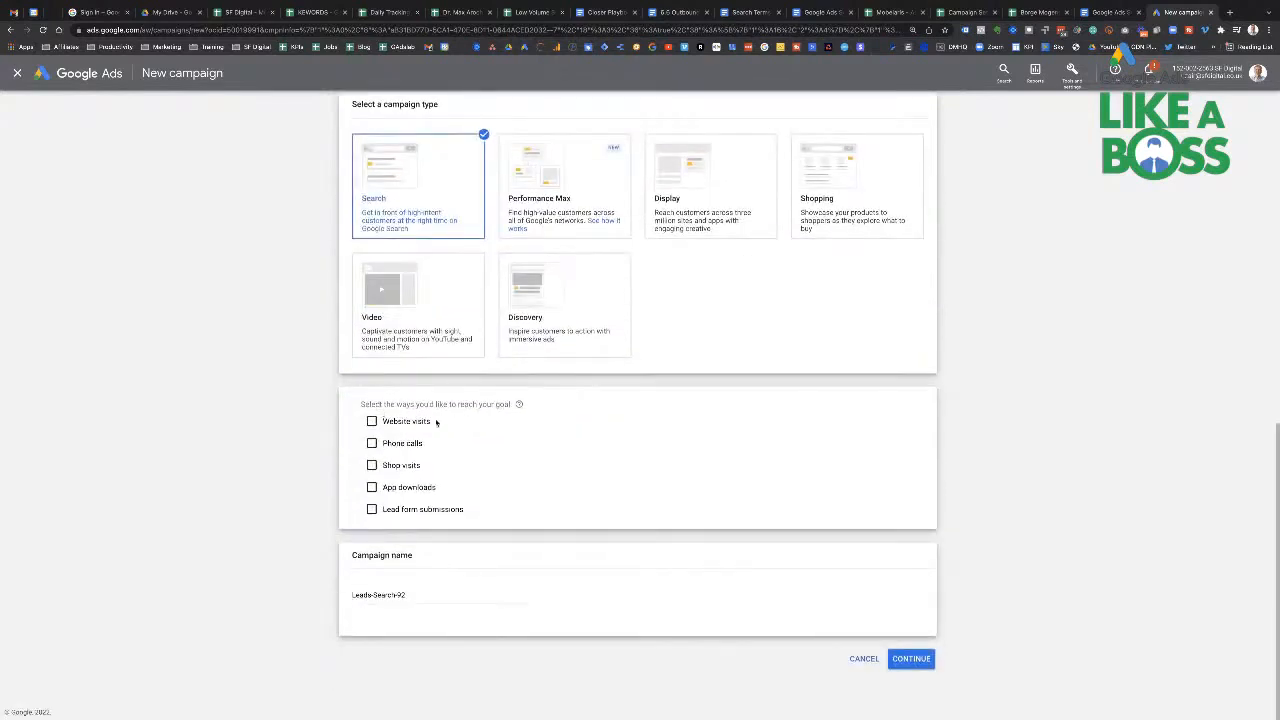
click(372, 421)
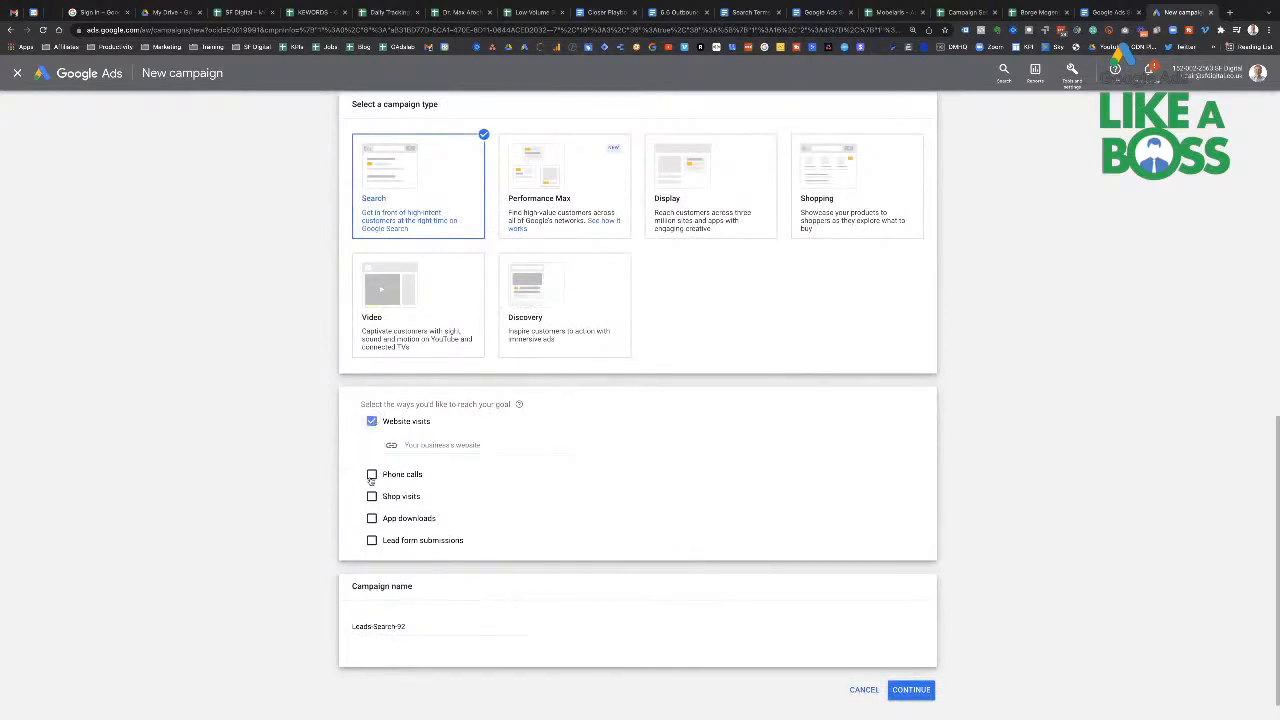
click(371, 476)
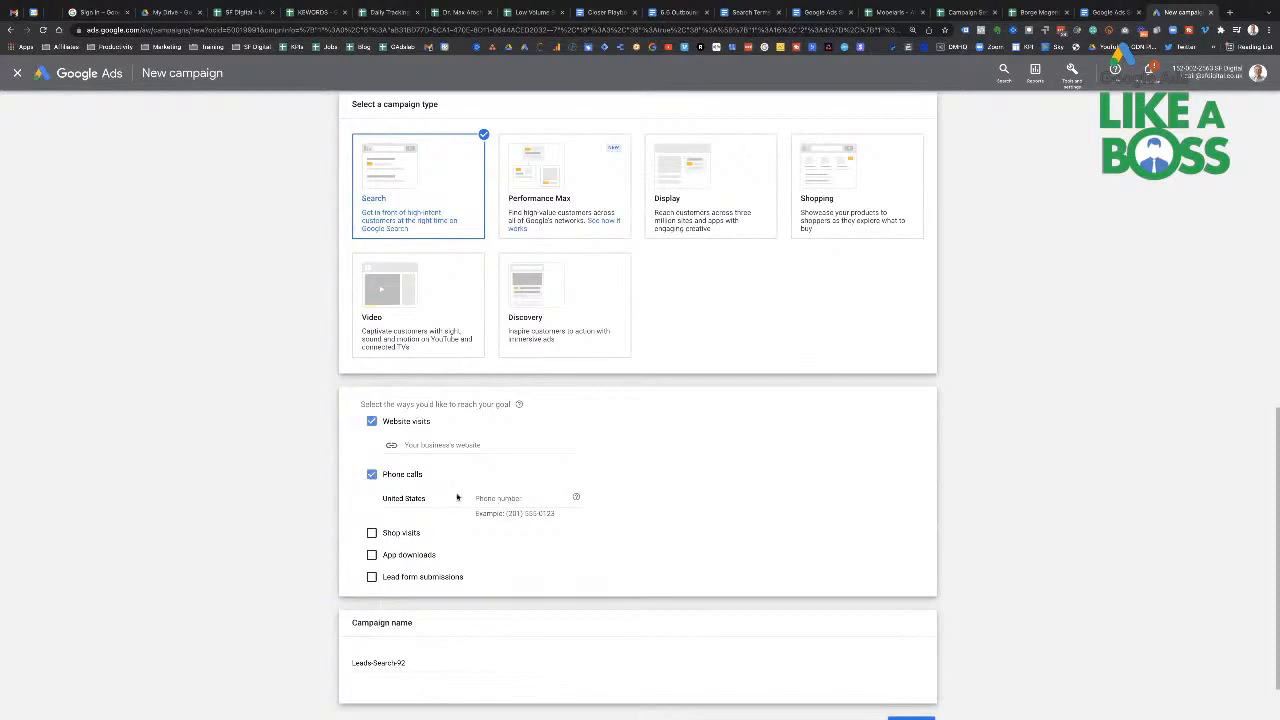
click(372, 476)
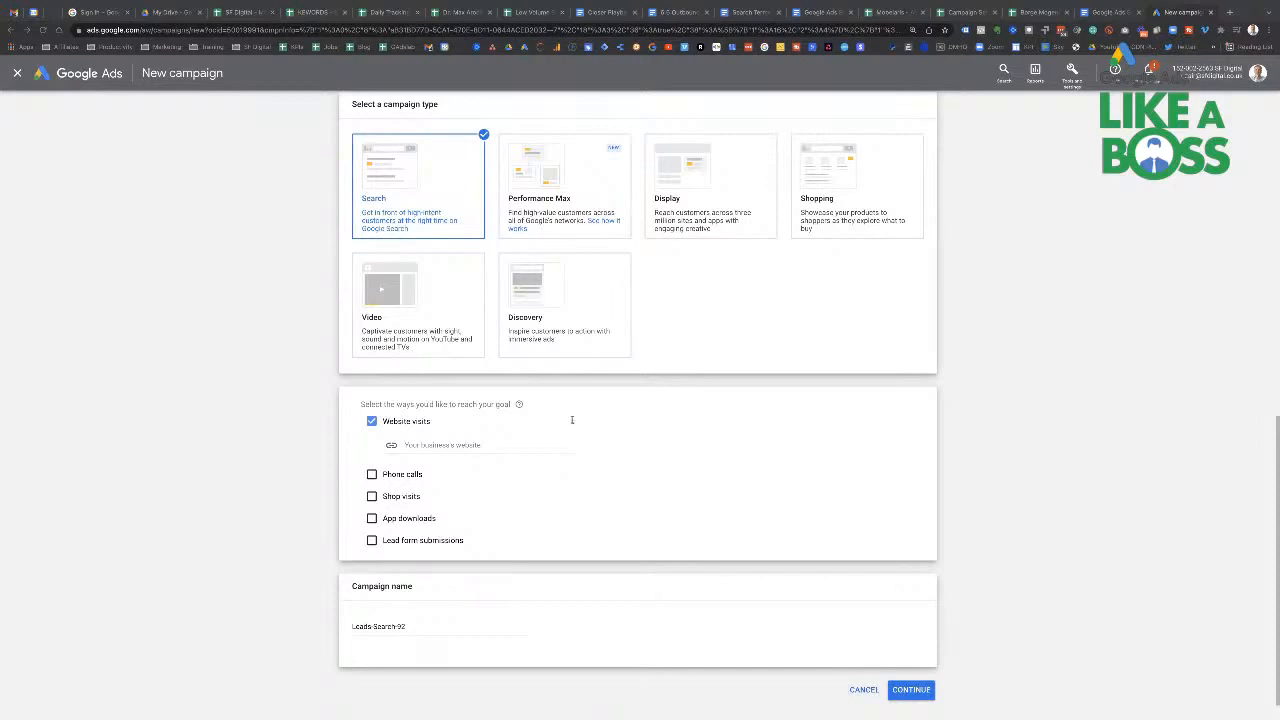
click(446, 444)
text(https://www.bupa.co.uk/dental)
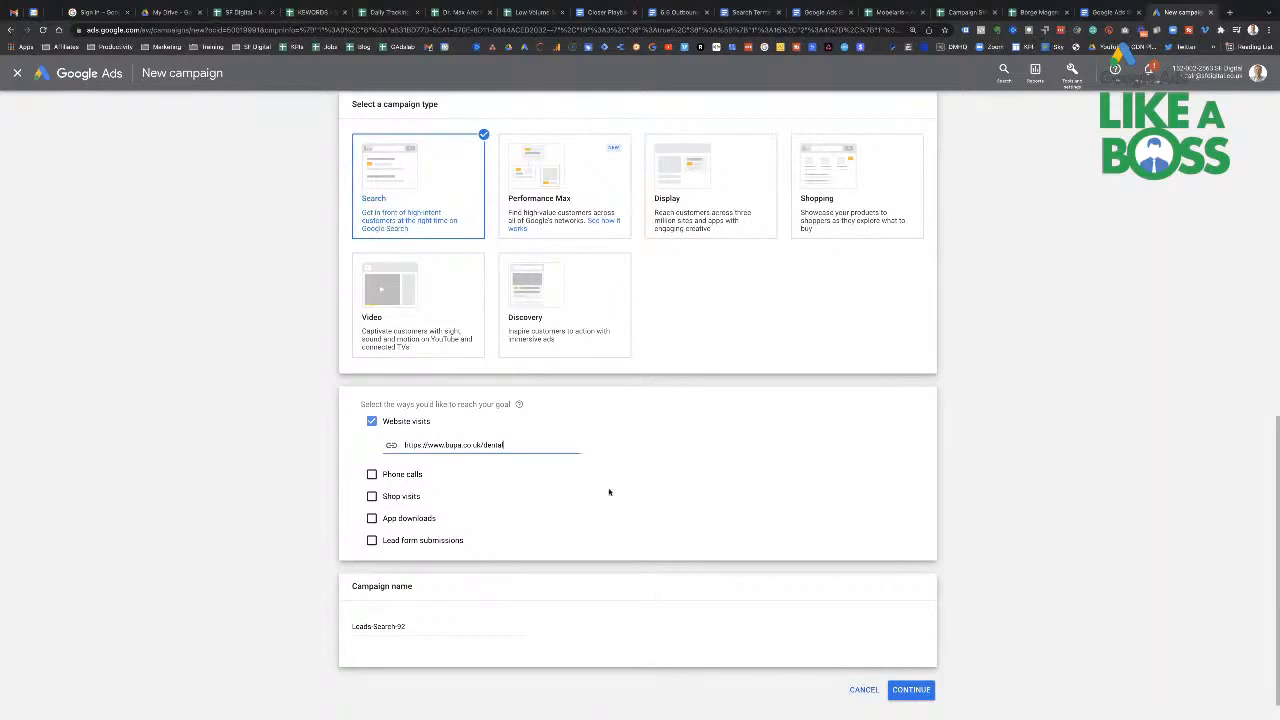
click(910, 690)
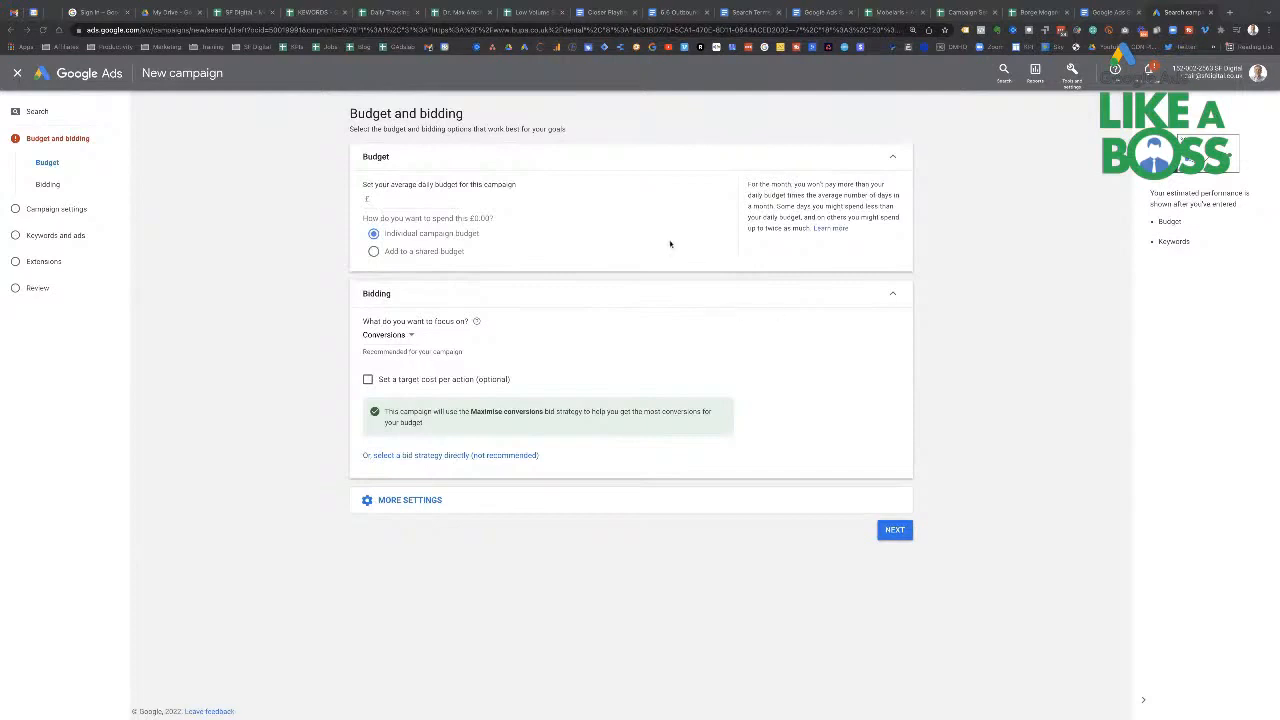
Step: Set the campaign's average daily budget to £0.01
click(395, 198)
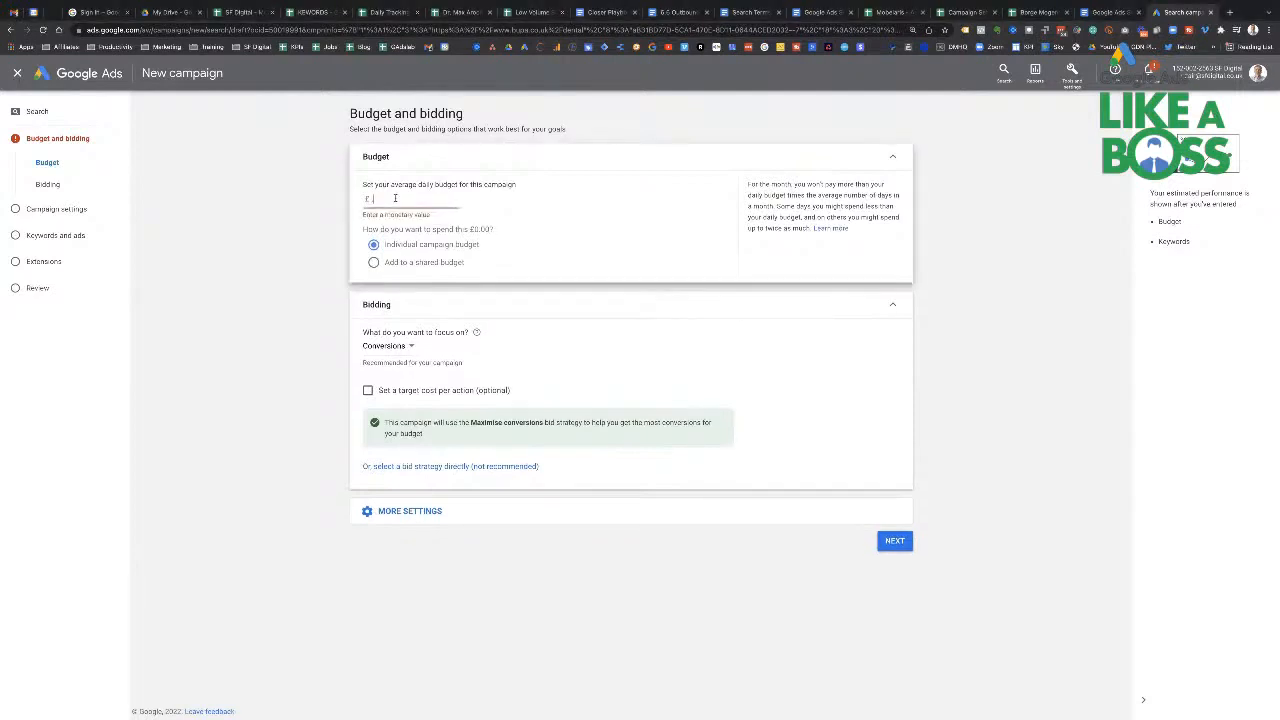
text(0.01)
key(Tab)
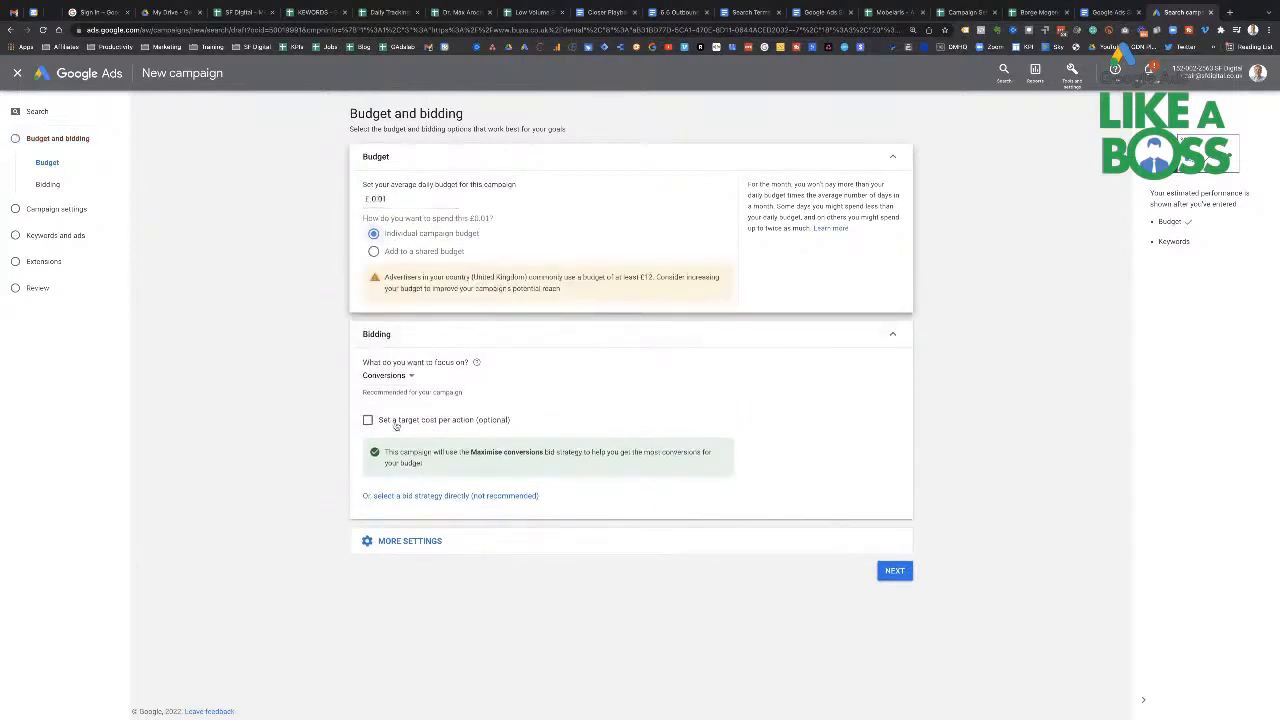
click(391, 380)
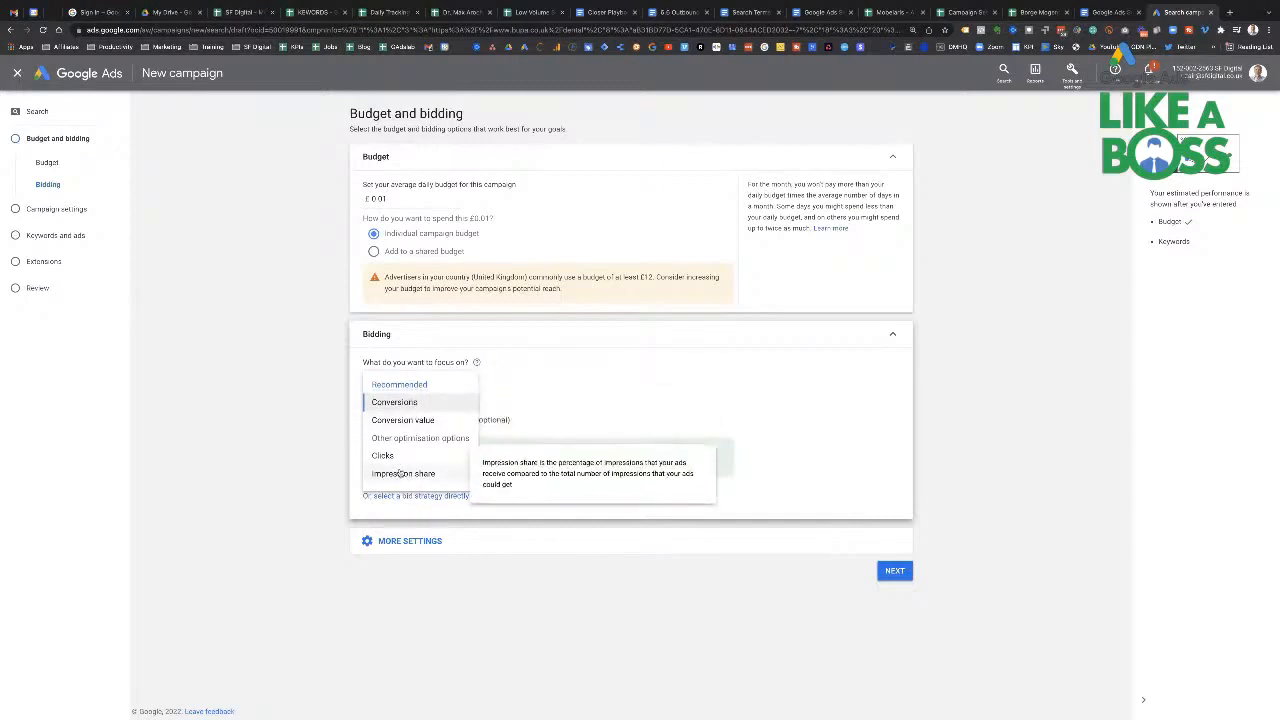
click(538, 401)
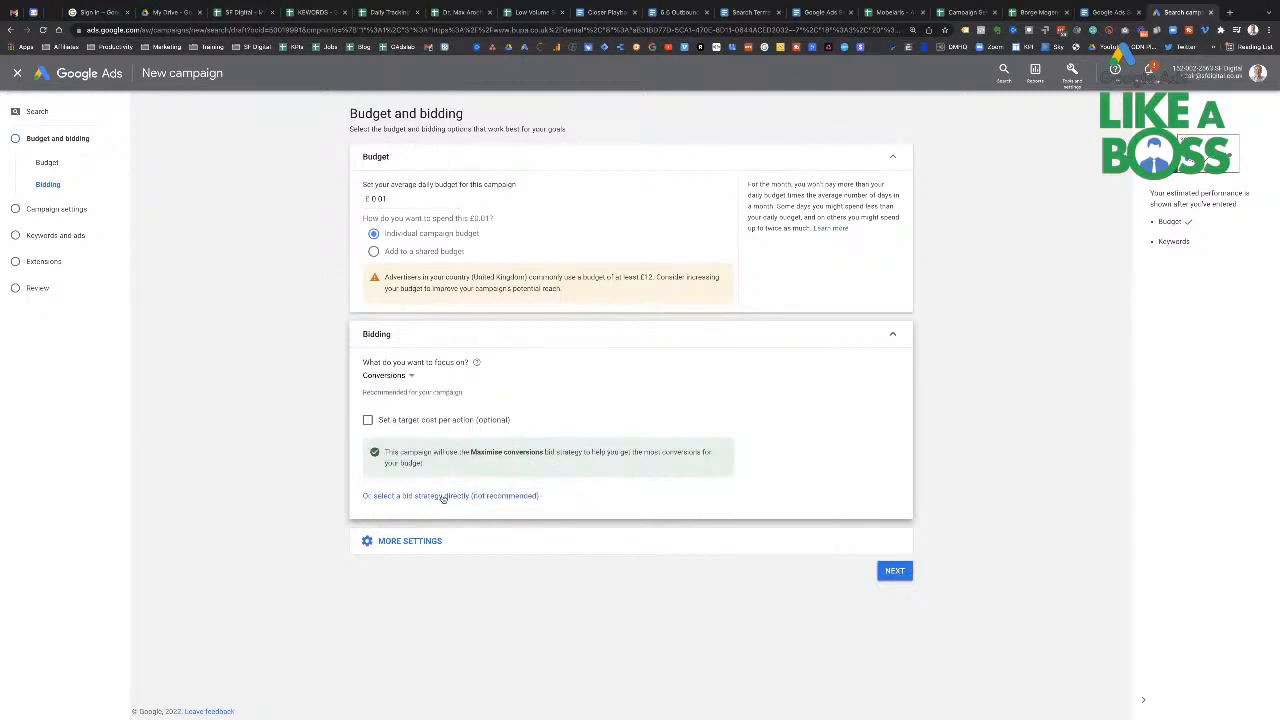
click(433, 497)
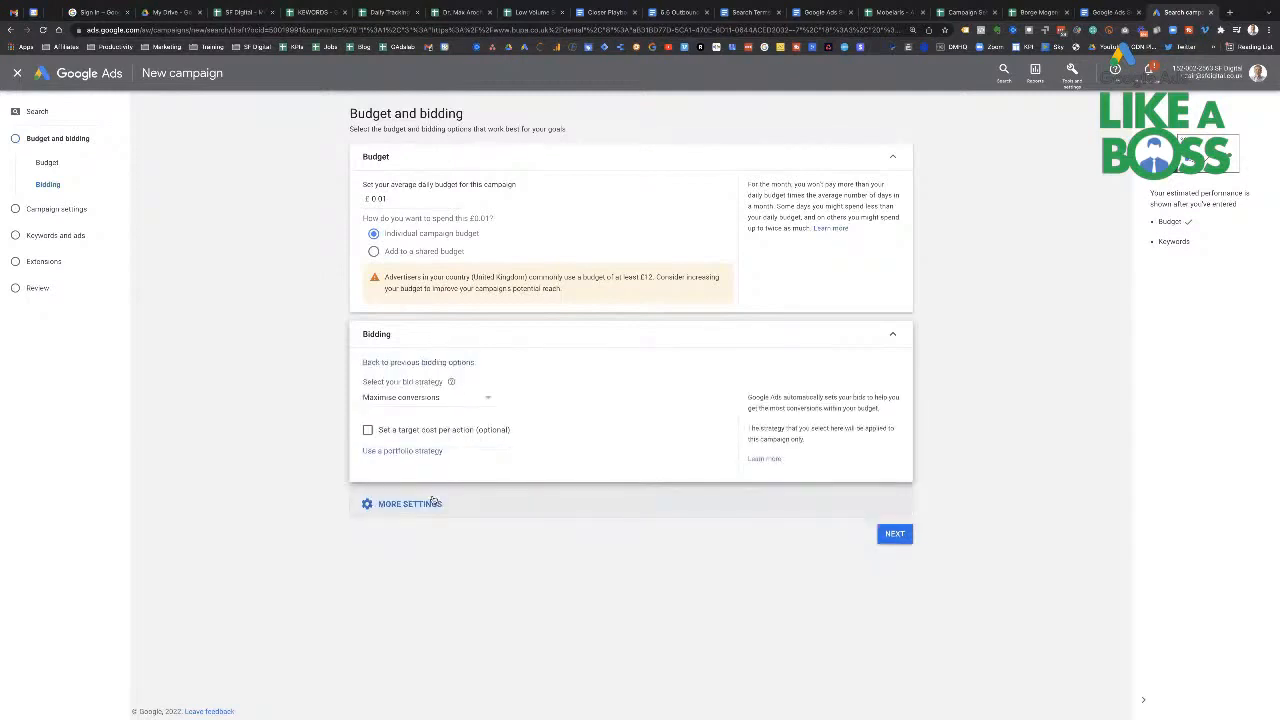
click(421, 364)
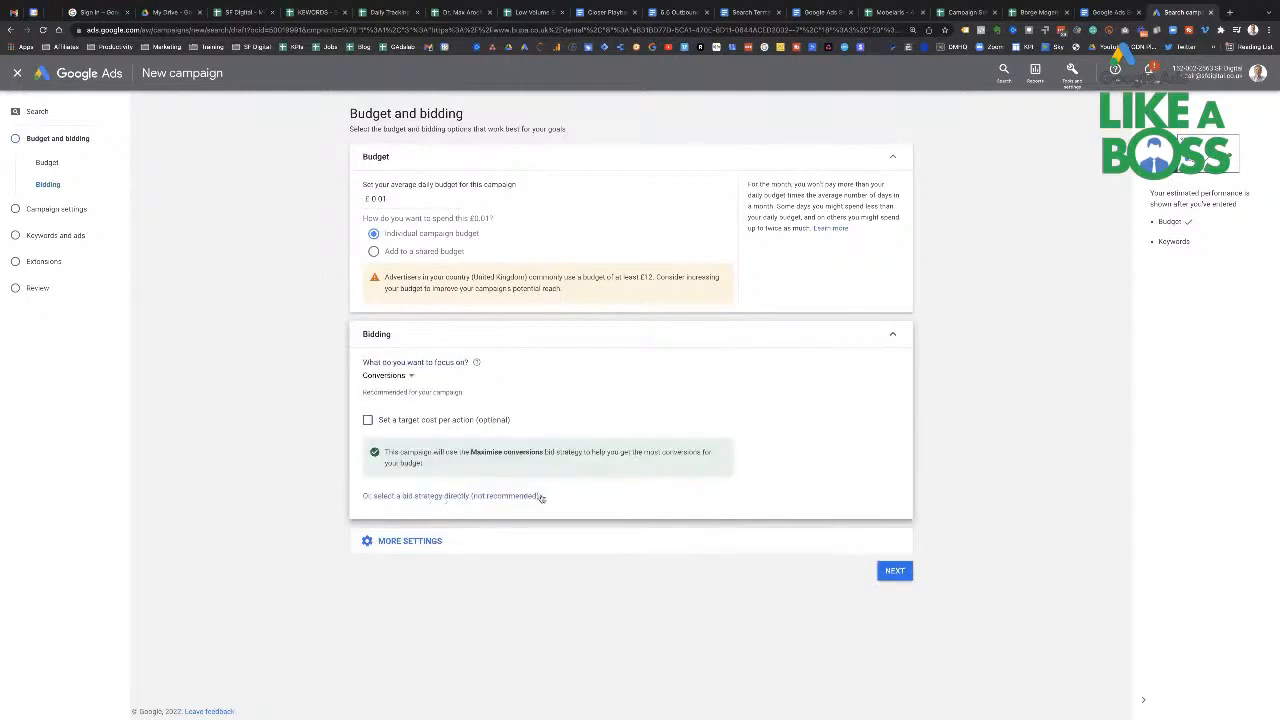
drag(542, 497, 386, 502)
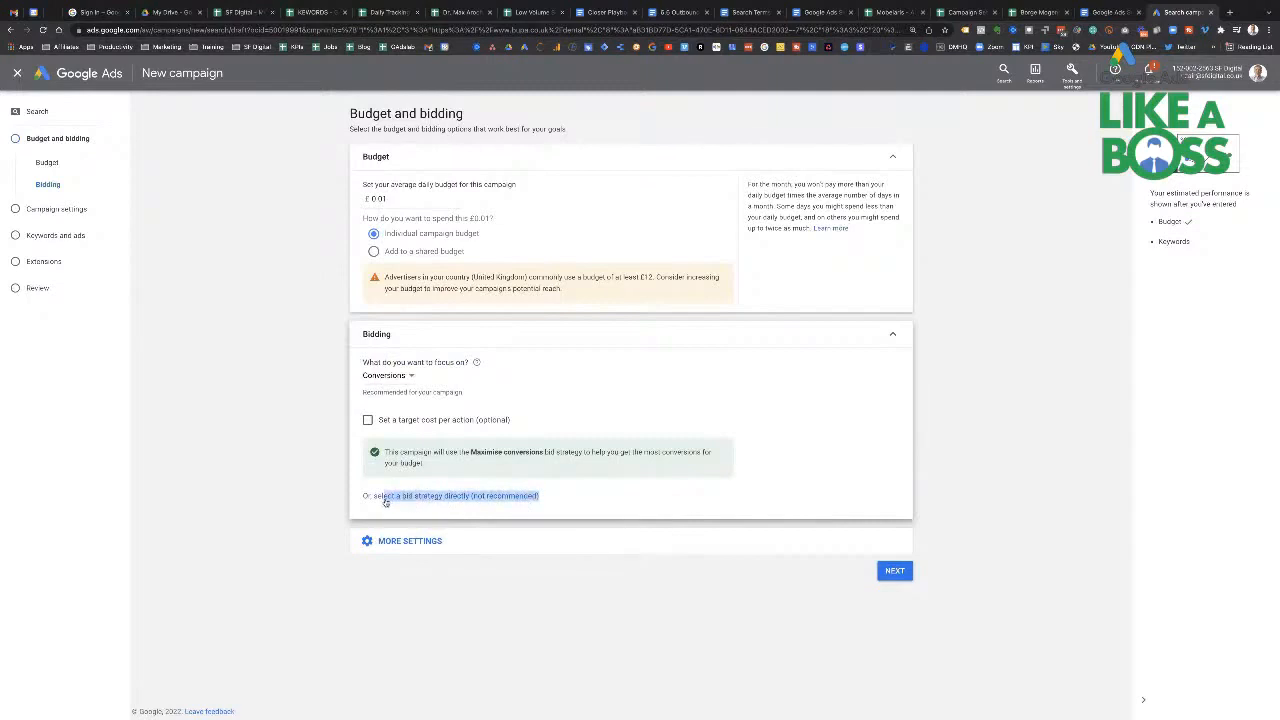
Step: Switch to selecting a bid strategy directly and try Maximise conversion value with a target return on ad spend
click(442, 496)
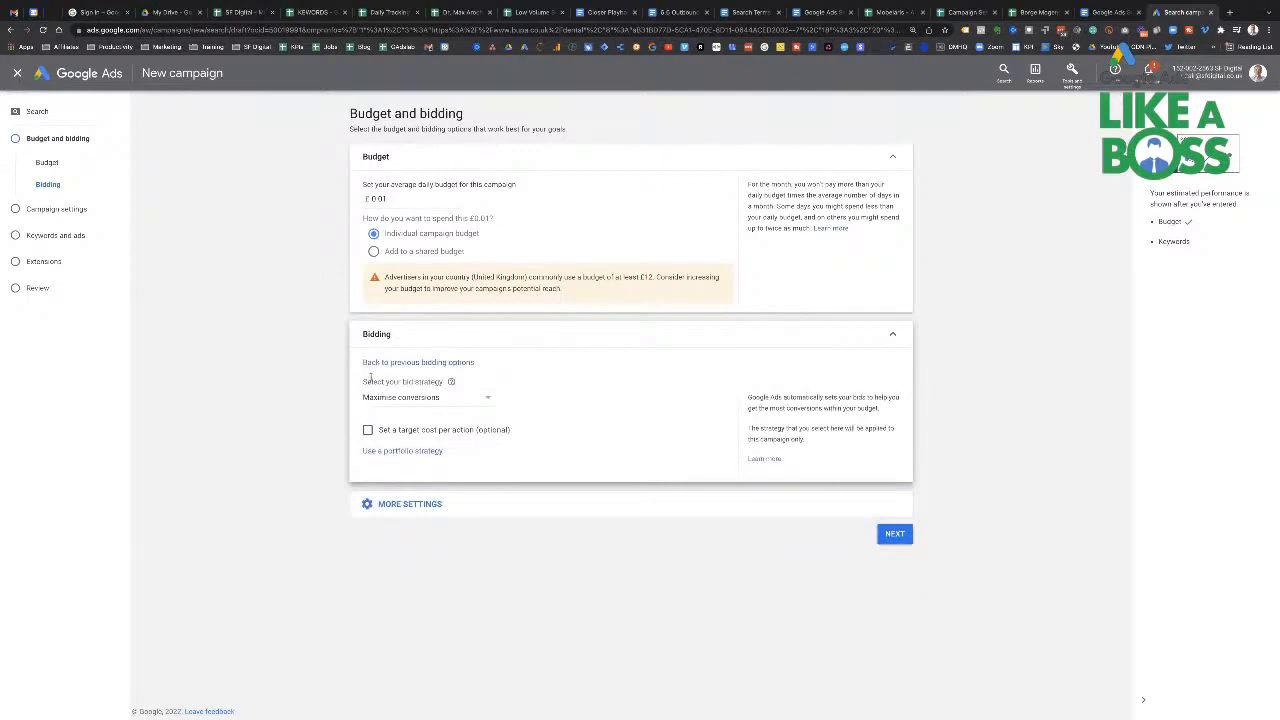
click(437, 398)
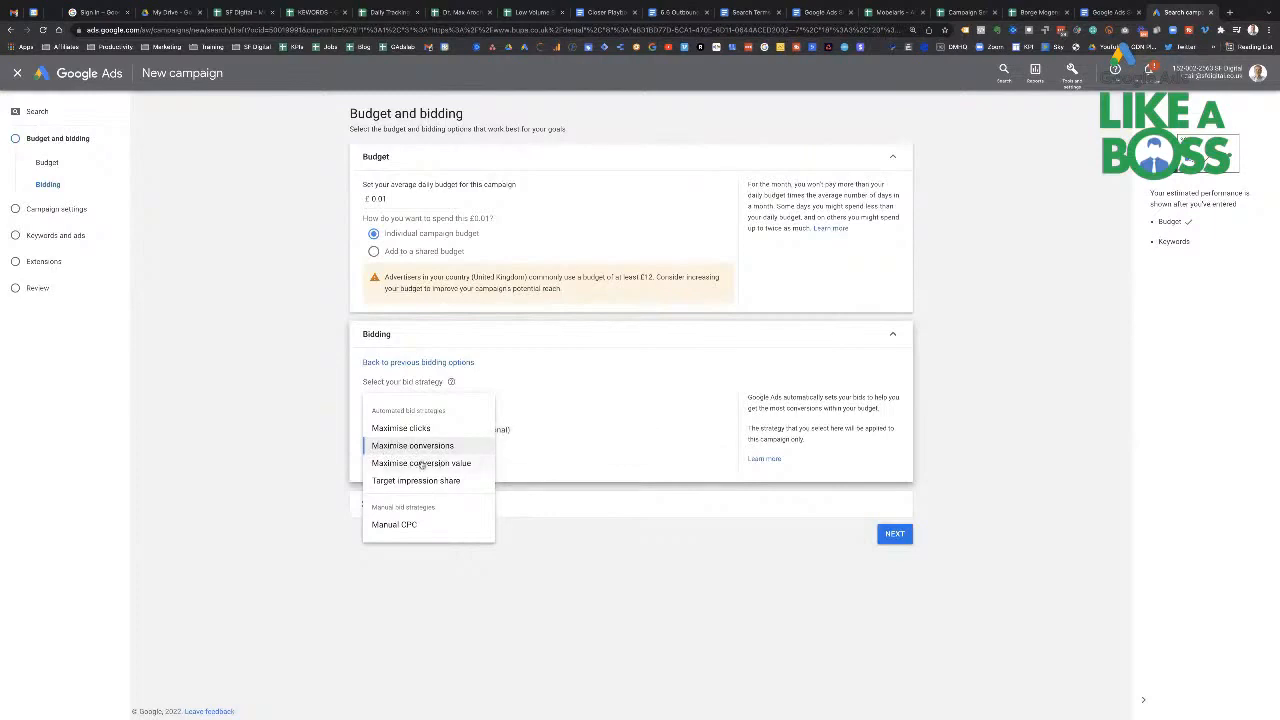
click(421, 463)
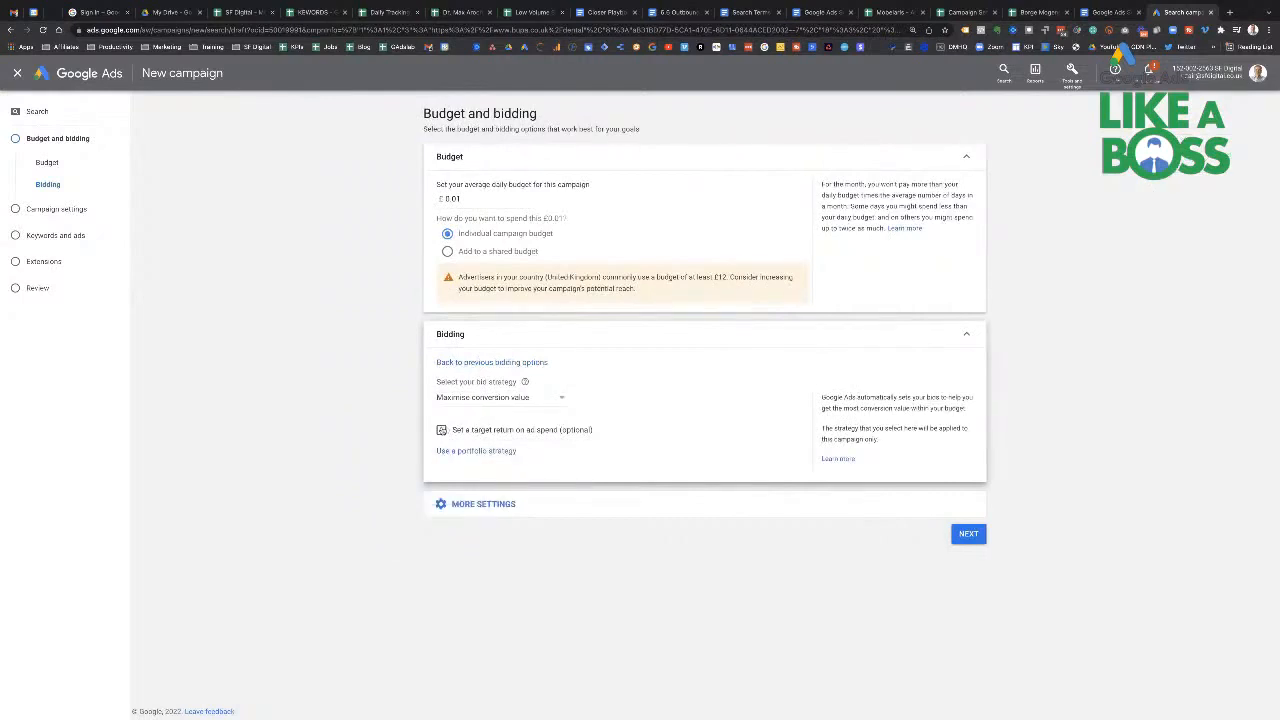
click(441, 430)
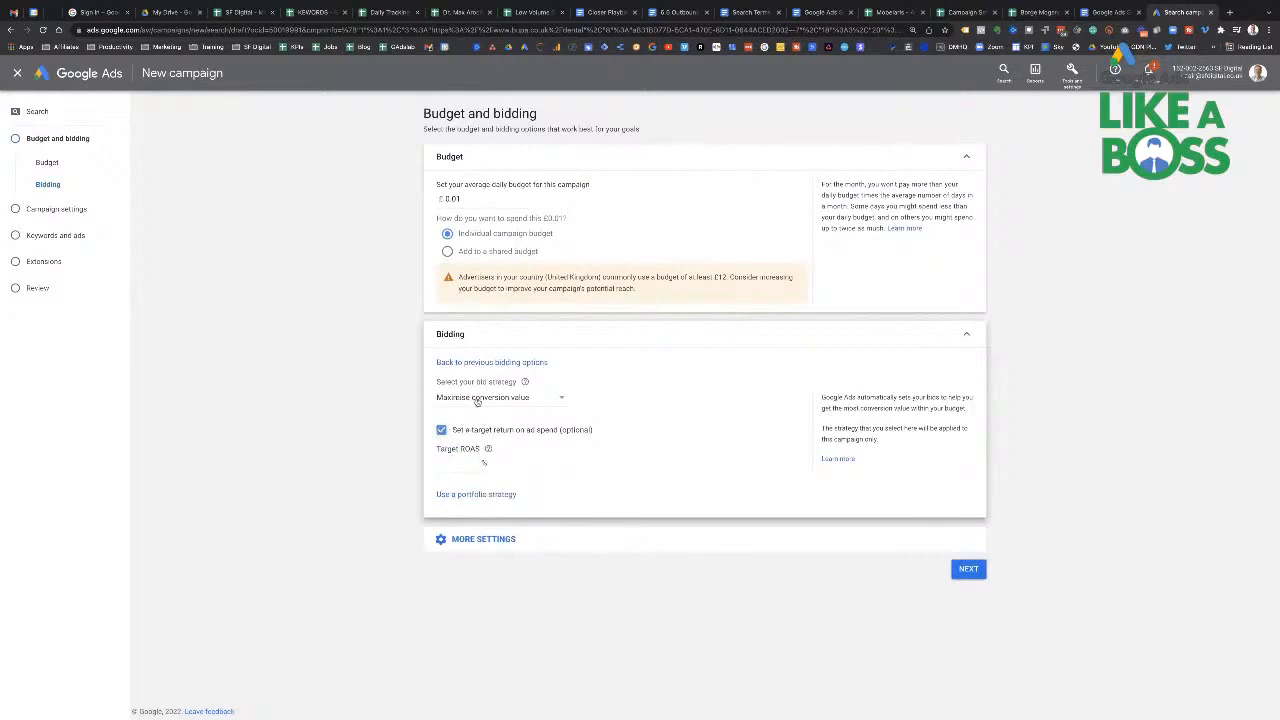
Step: Set the bid strategy to Maximise conversions, leaving the target cost per action option off after trying it
click(520, 399)
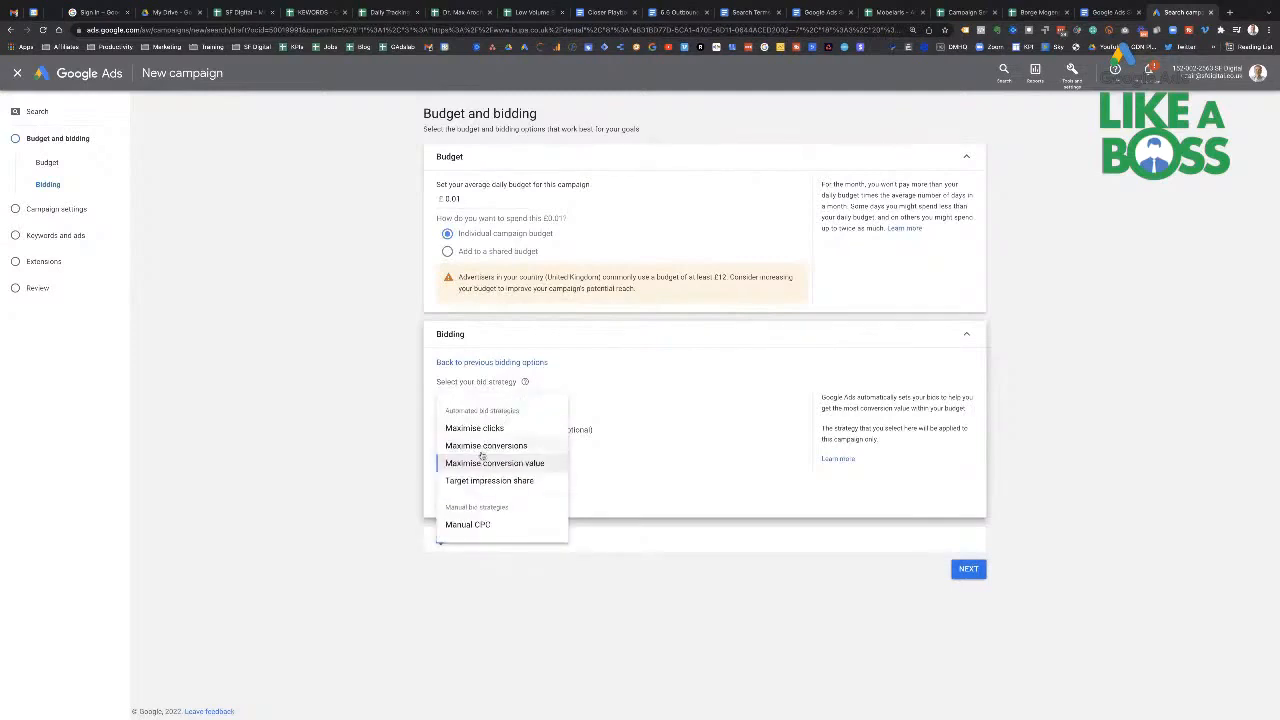
click(481, 446)
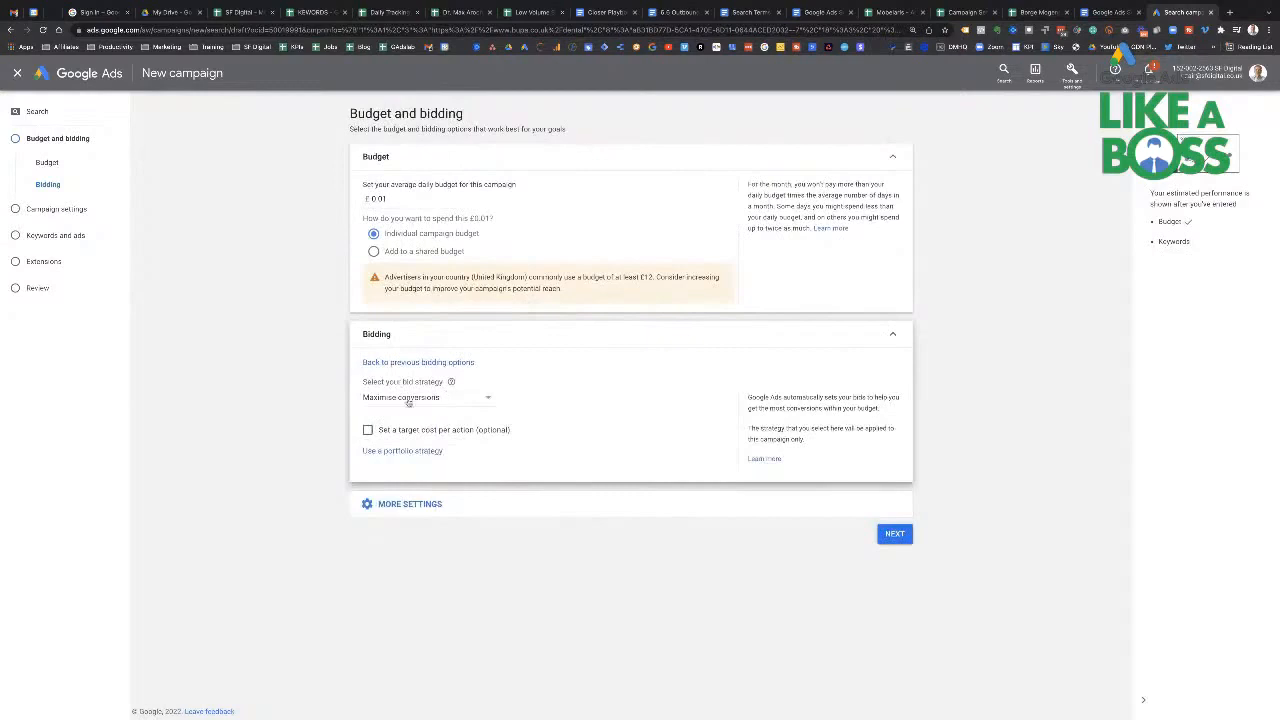
click(367, 430)
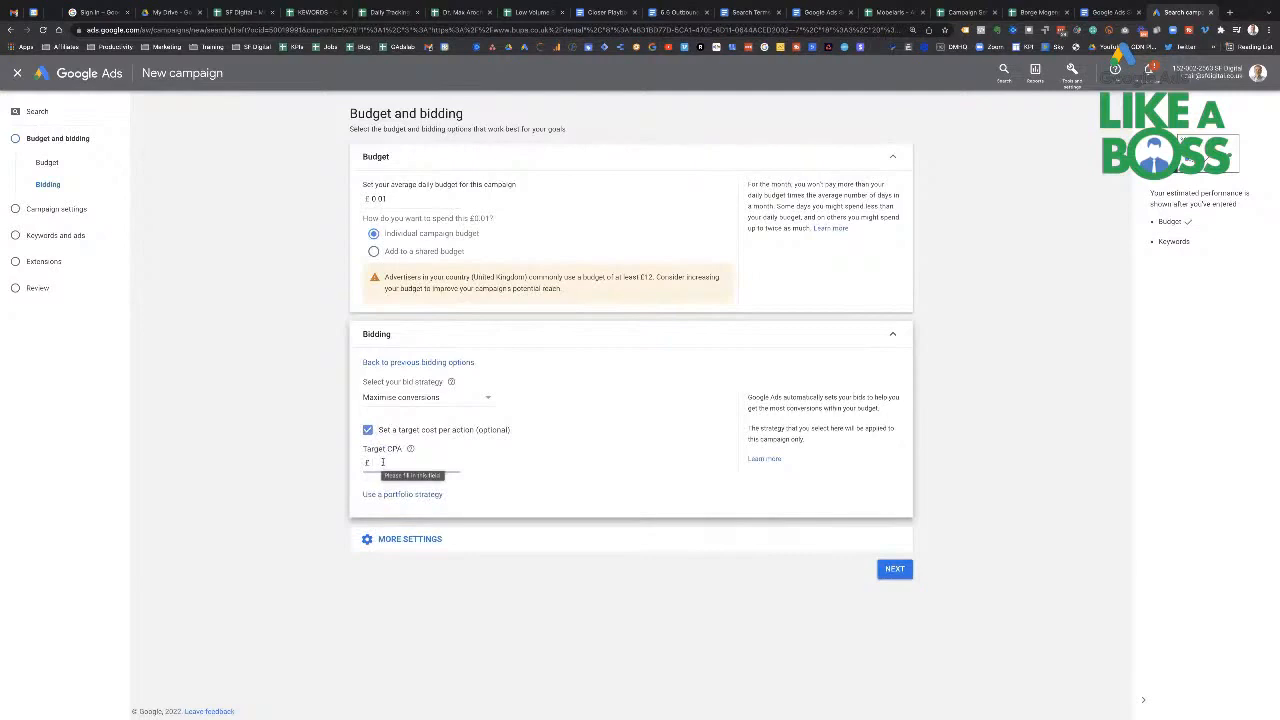
click(368, 431)
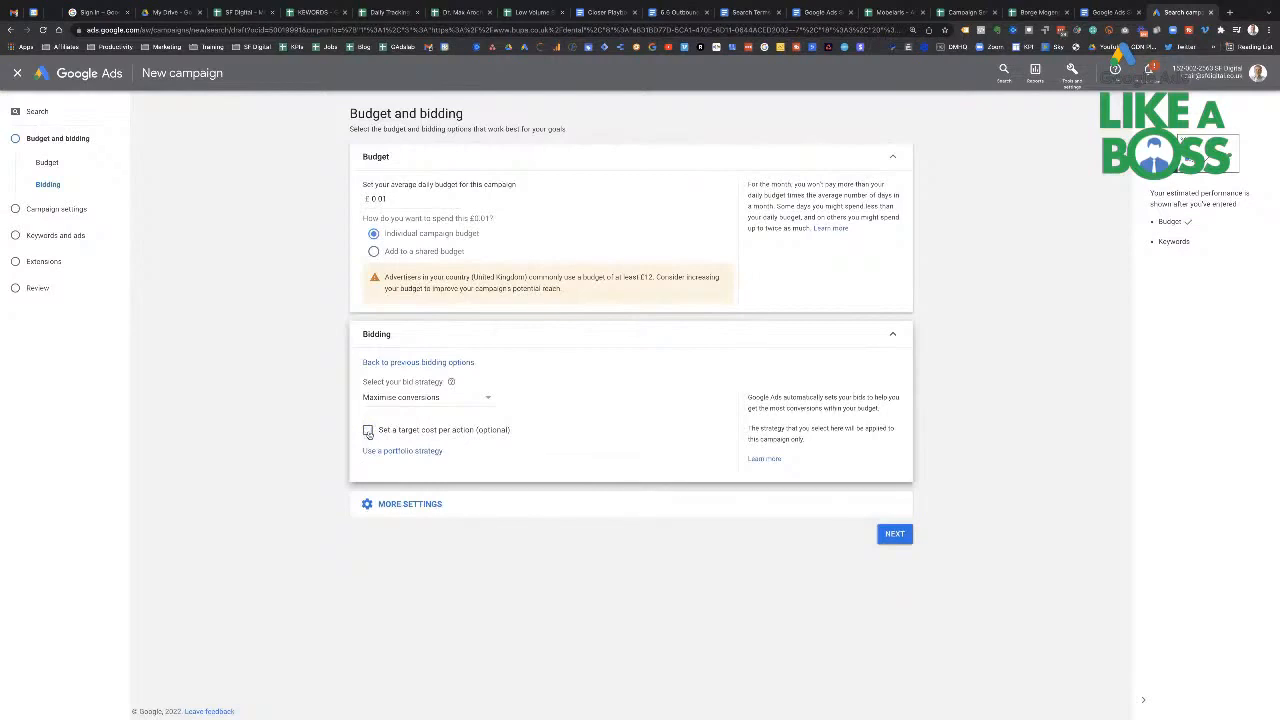
Step: Try indefinite ad rotation without optimisation, set it back to Optimise: Prefer best performing ads, and continue to the campaign settings
click(417, 506)
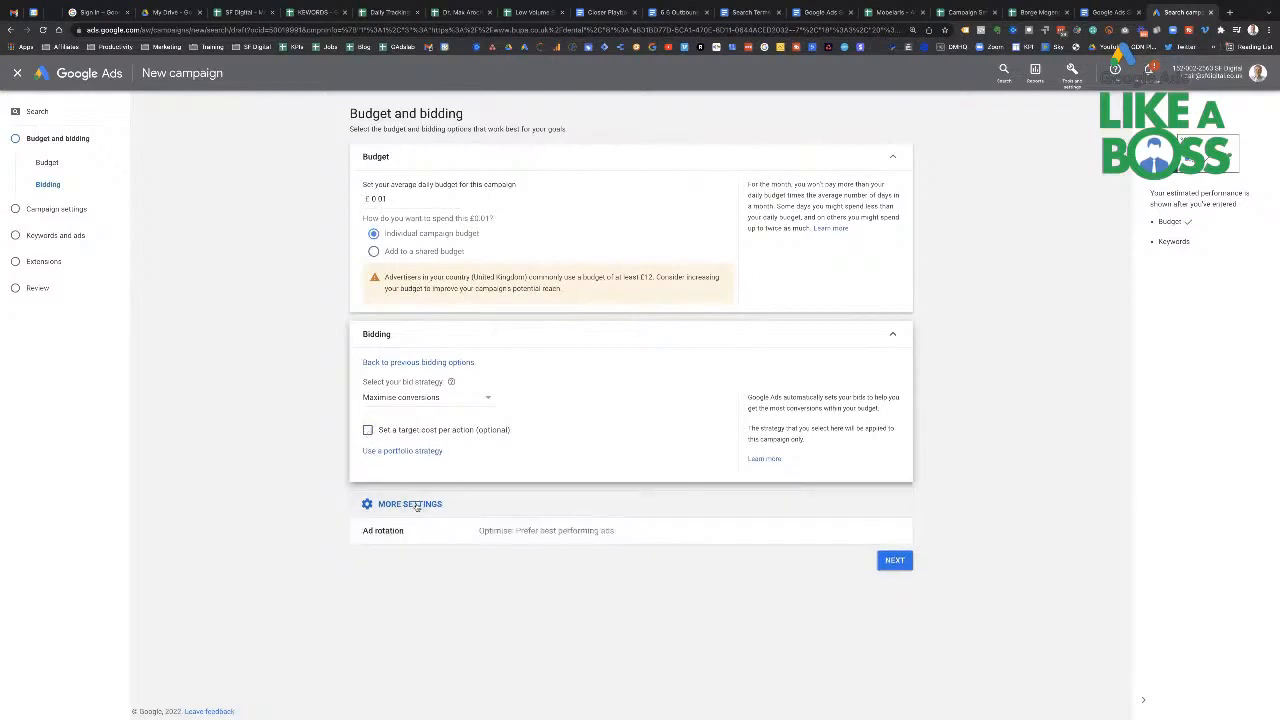
click(521, 534)
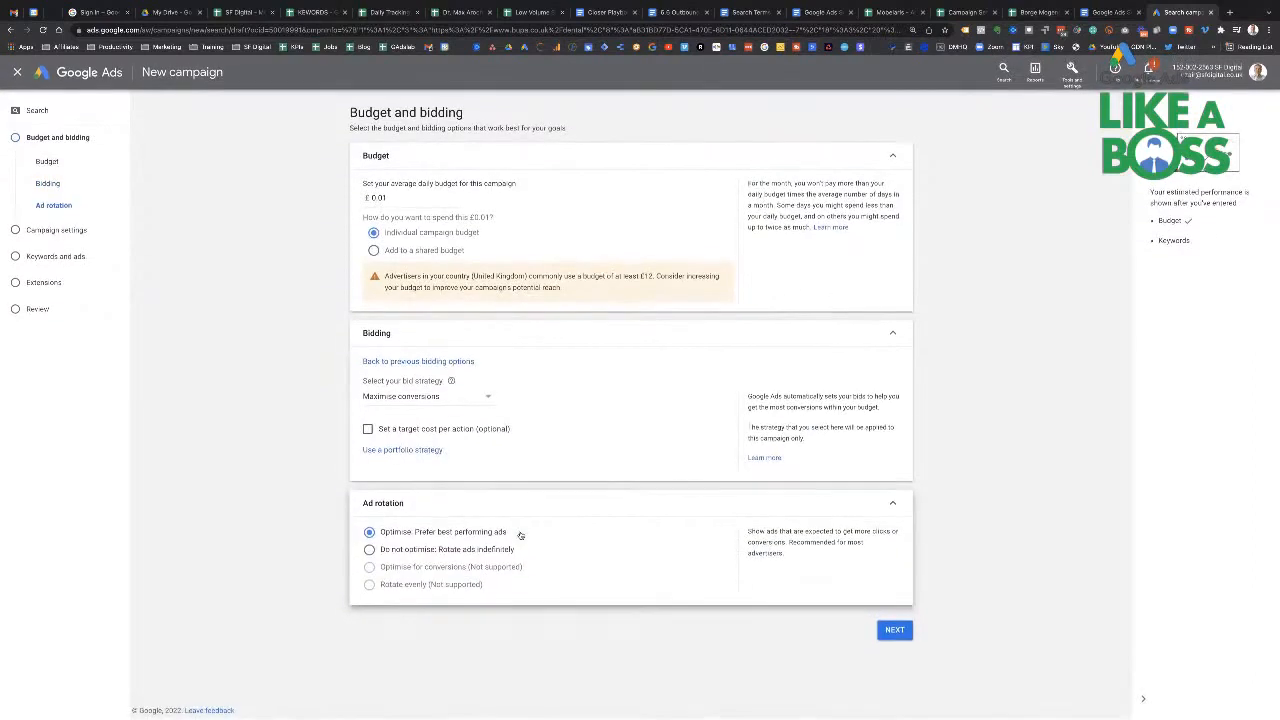
click(462, 550)
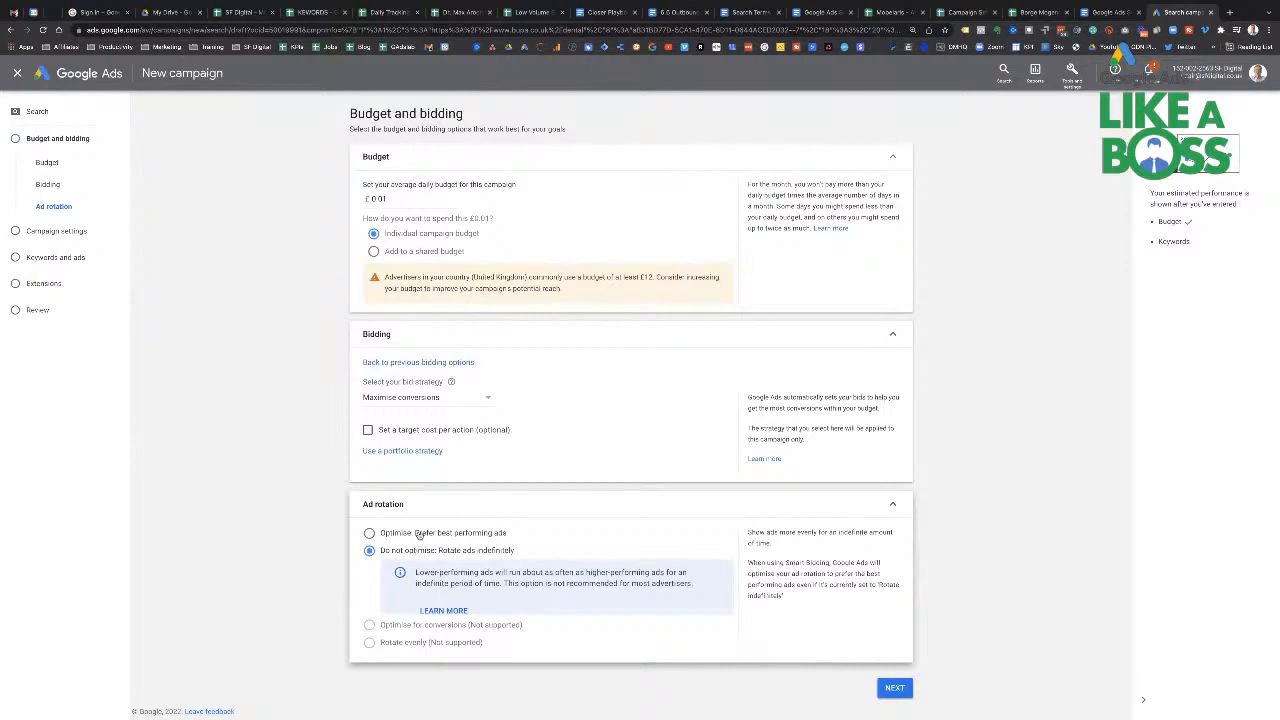
click(418, 534)
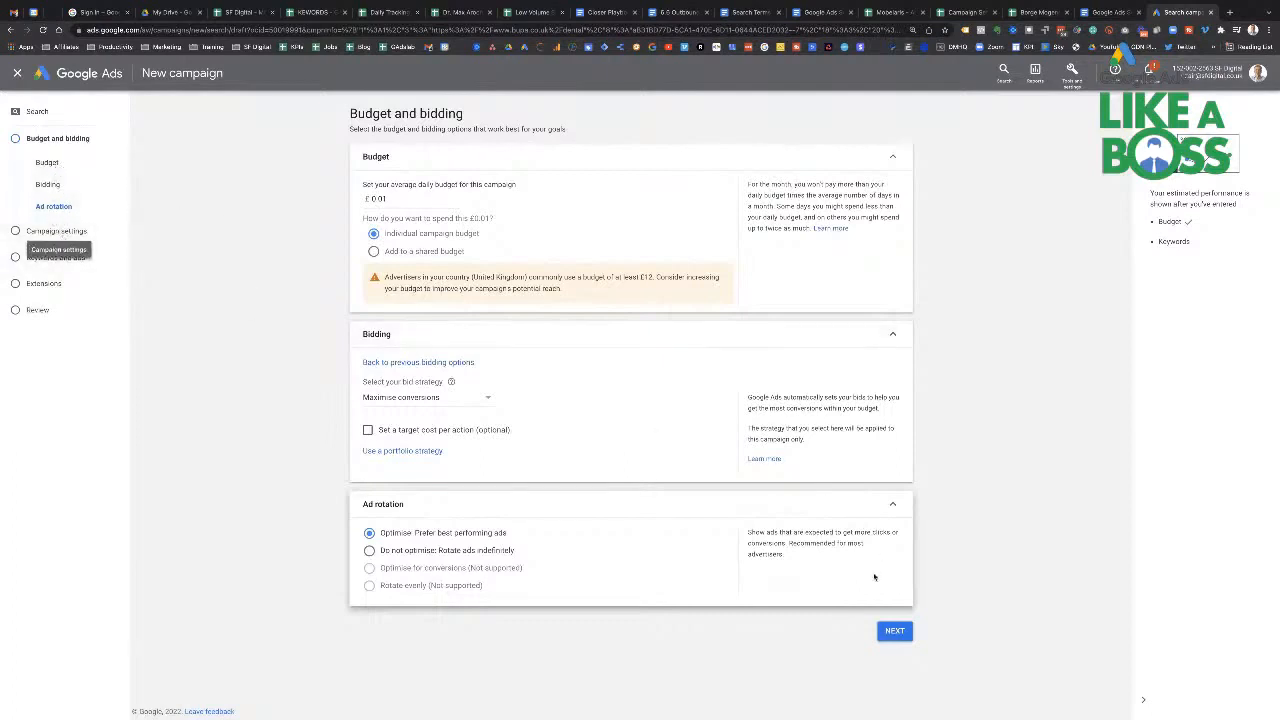
click(893, 630)
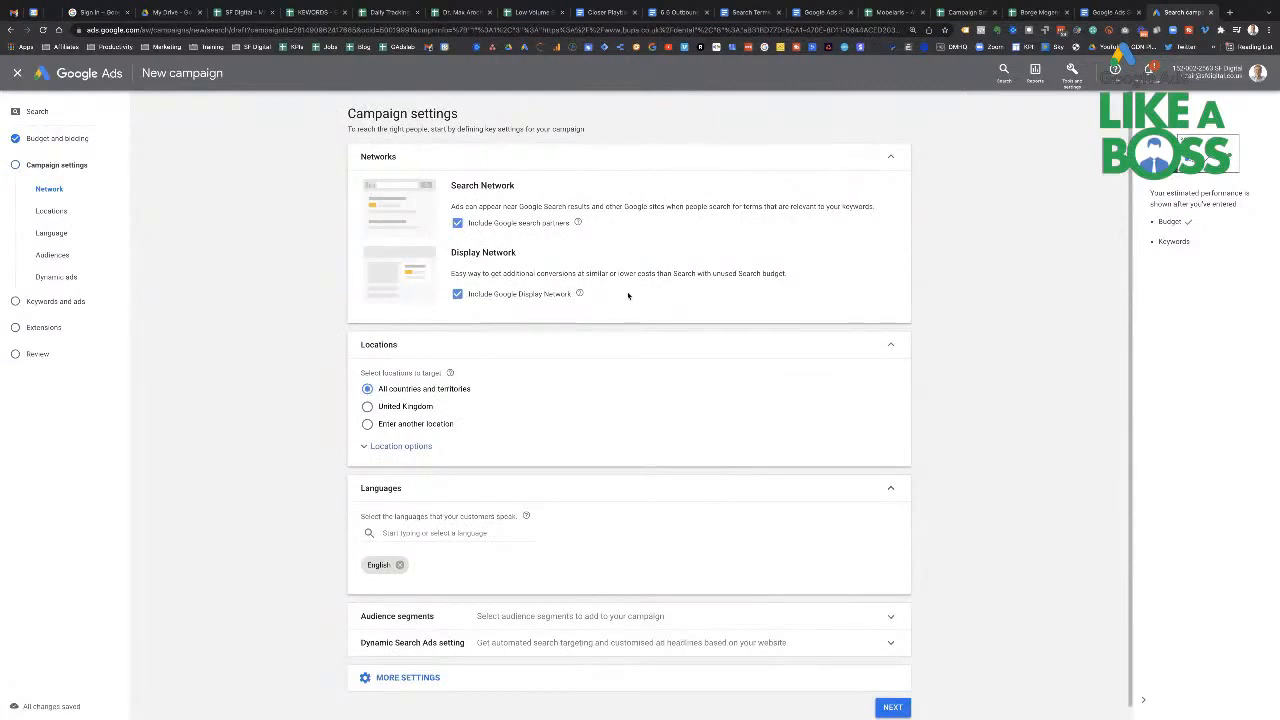
Step: Exclude the Google Display Network and set location targeting to entering another location
click(459, 295)
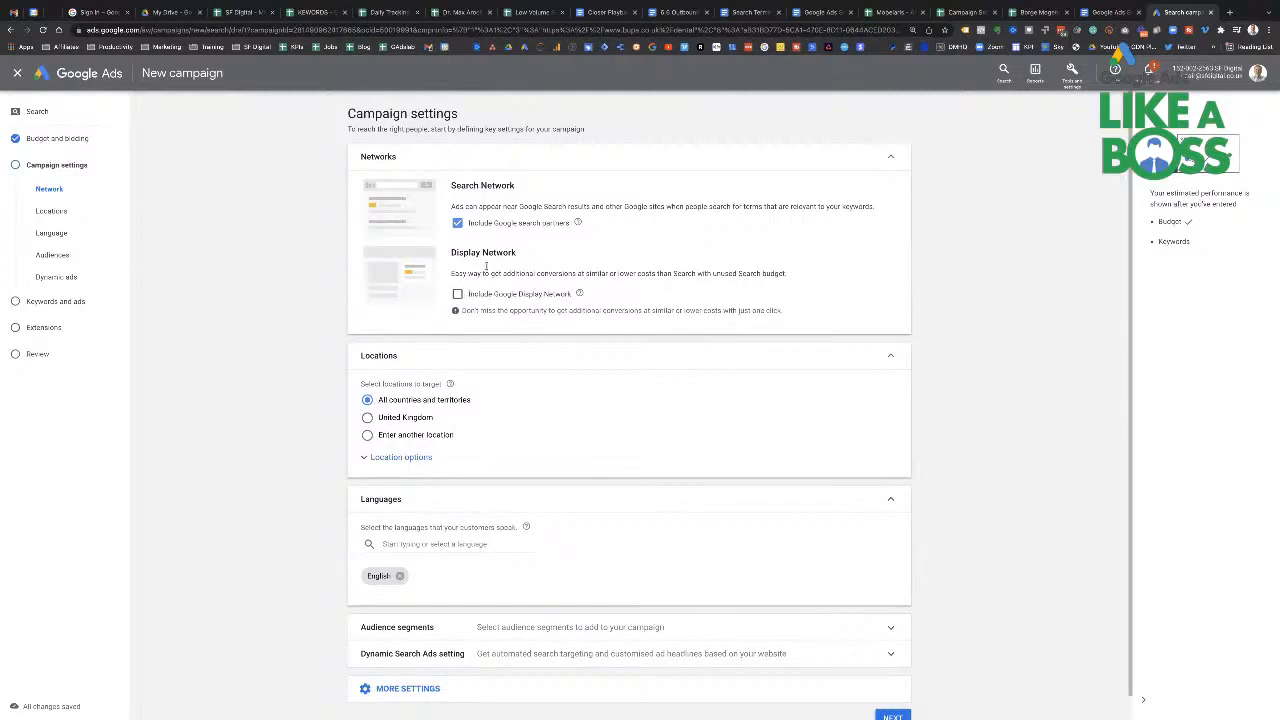
scroll(464, 264, down, 1)
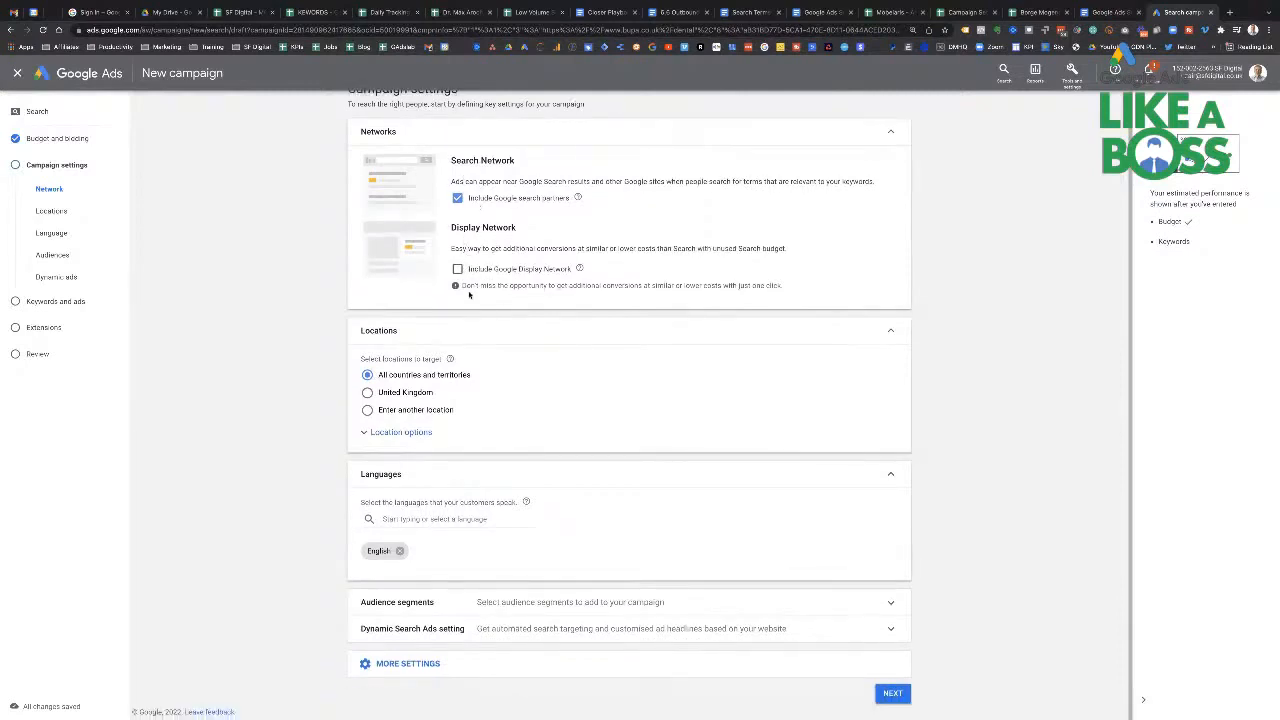
click(367, 393)
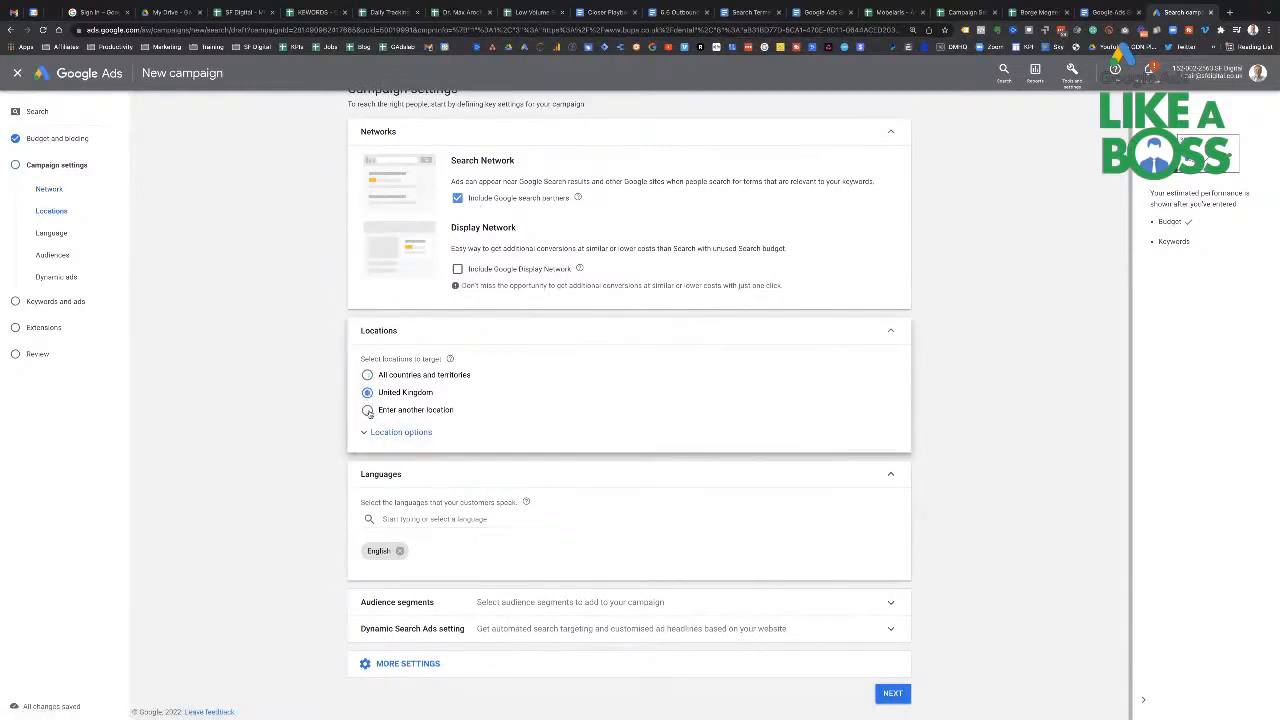
click(367, 410)
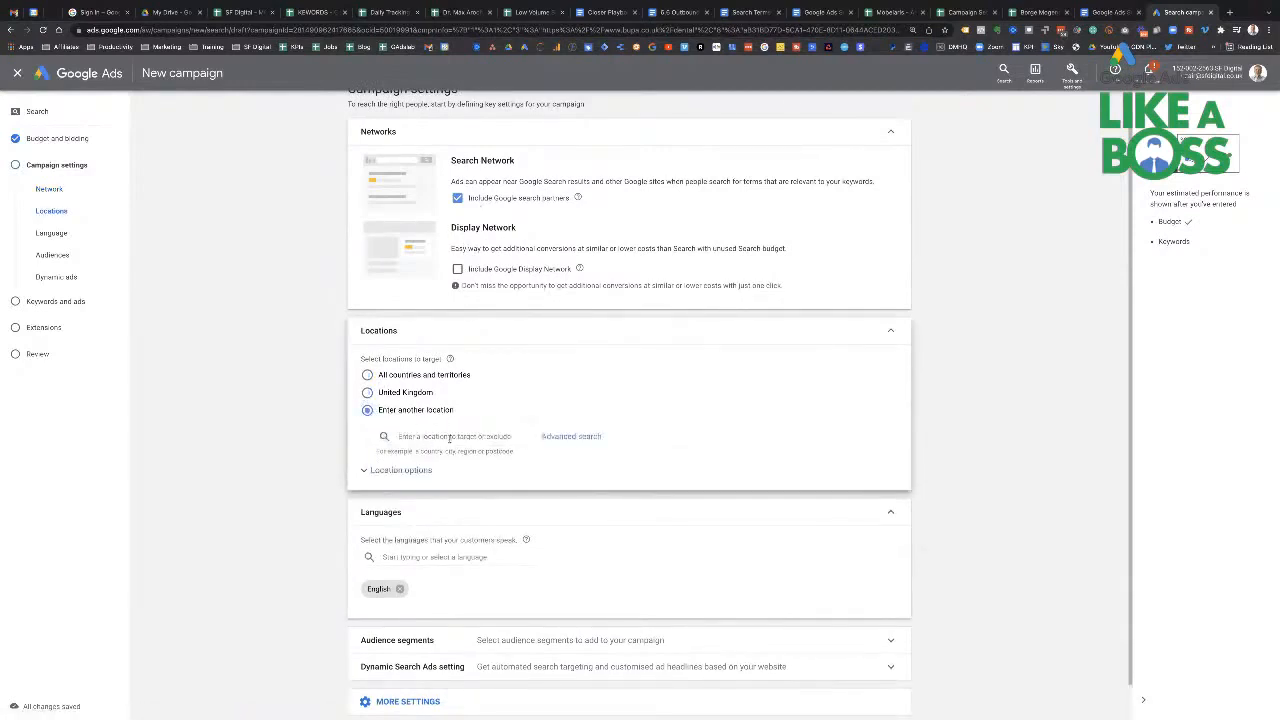
Step: Use the advanced location search to target a 5 mi radius around Leighton Buzzard and save it
click(430, 437)
click(570, 437)
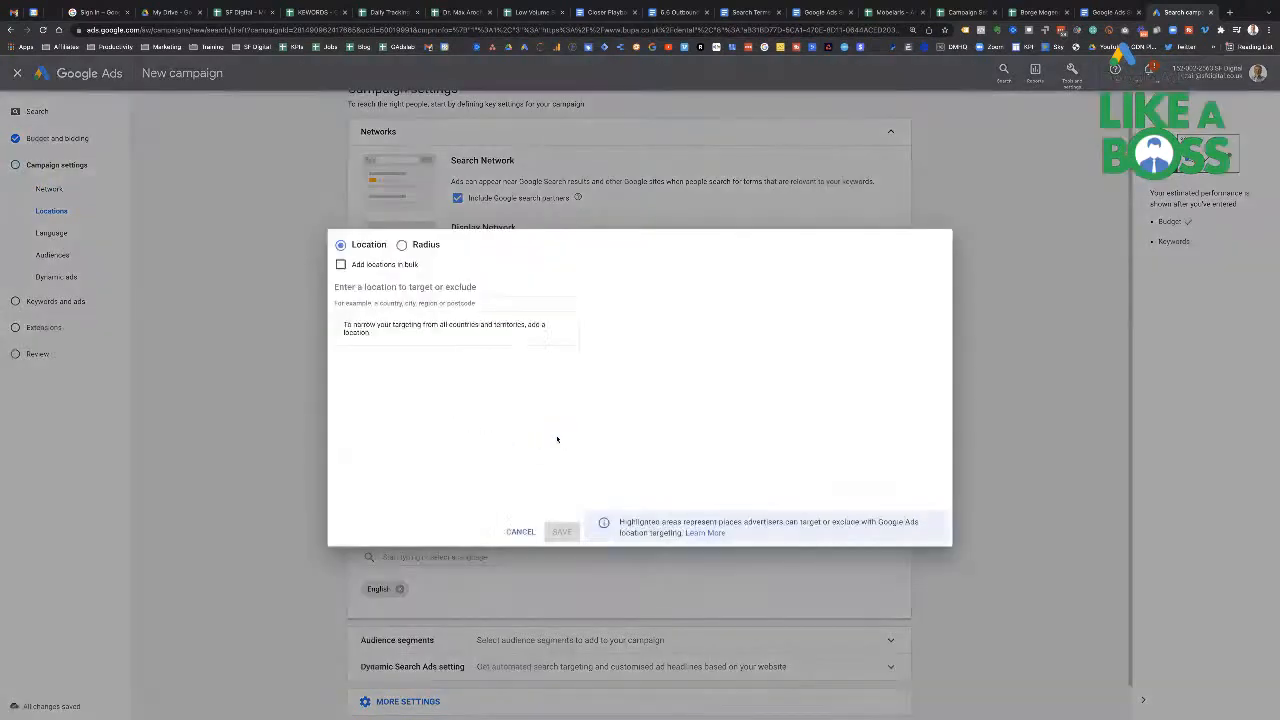
click(404, 245)
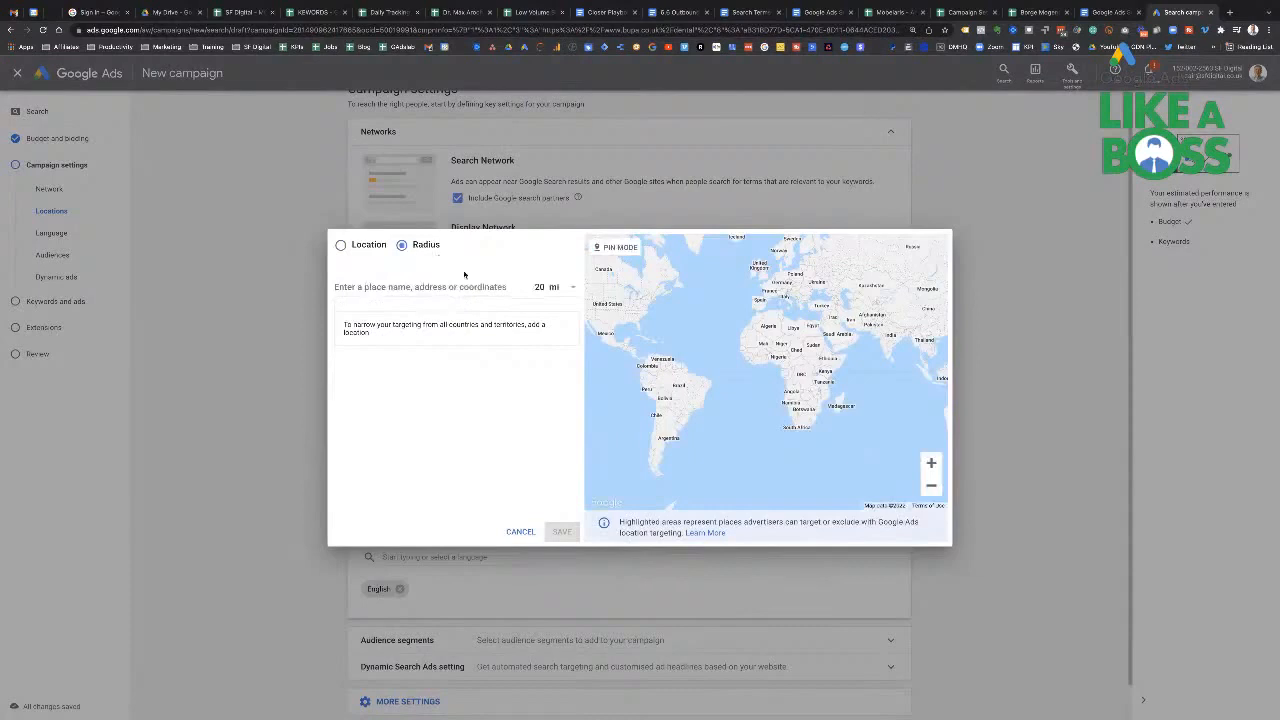
click(539, 288)
double_click(542, 287)
text(5)
click(426, 287)
text(leighto)
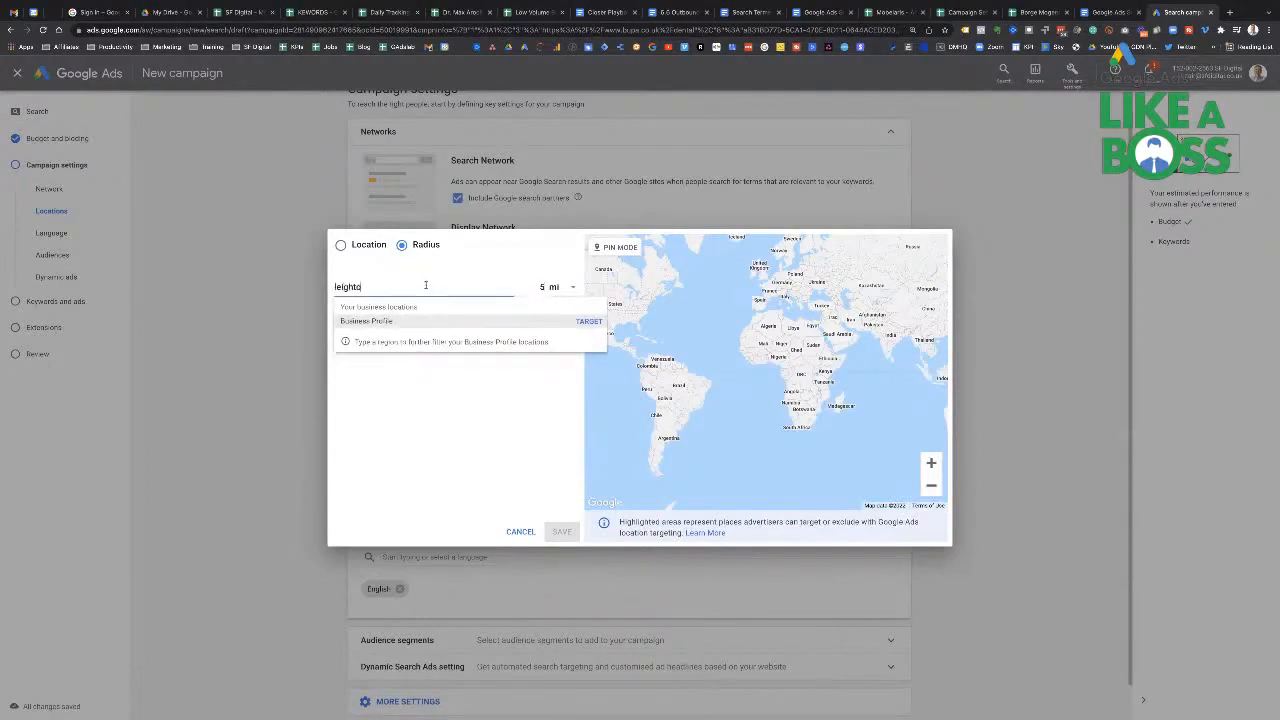
text(n)
click(418, 322)
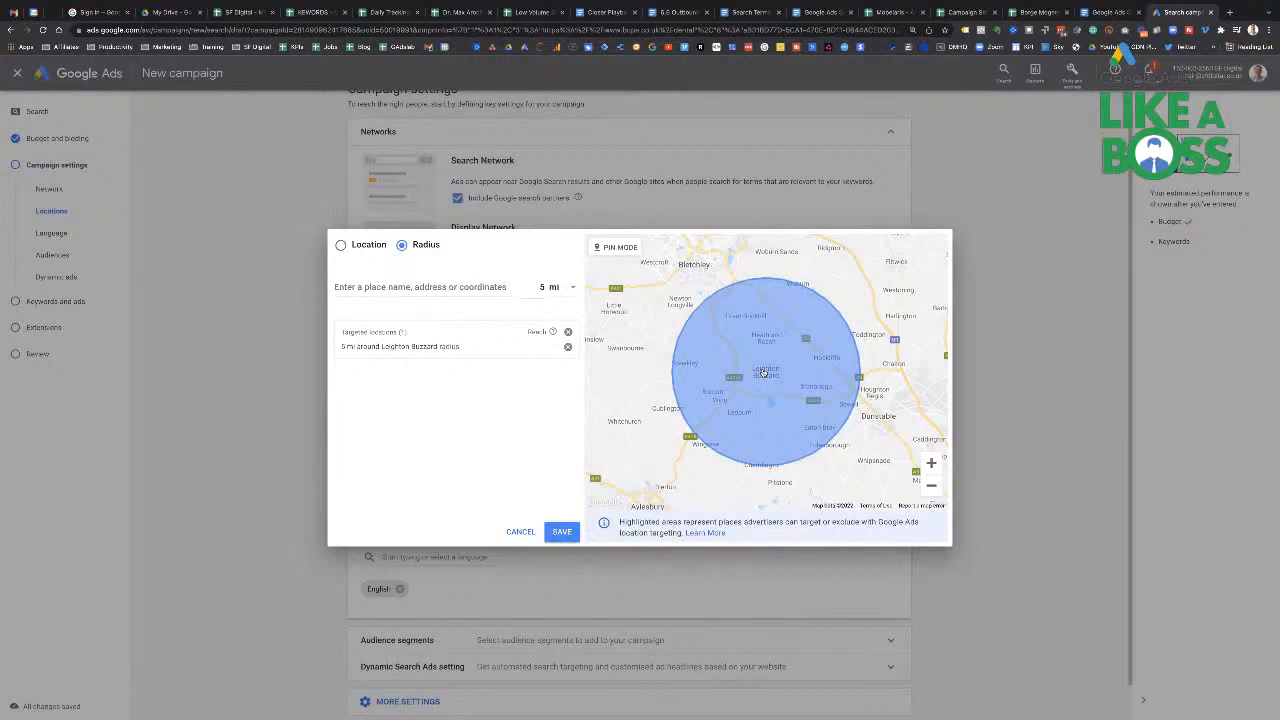
click(560, 533)
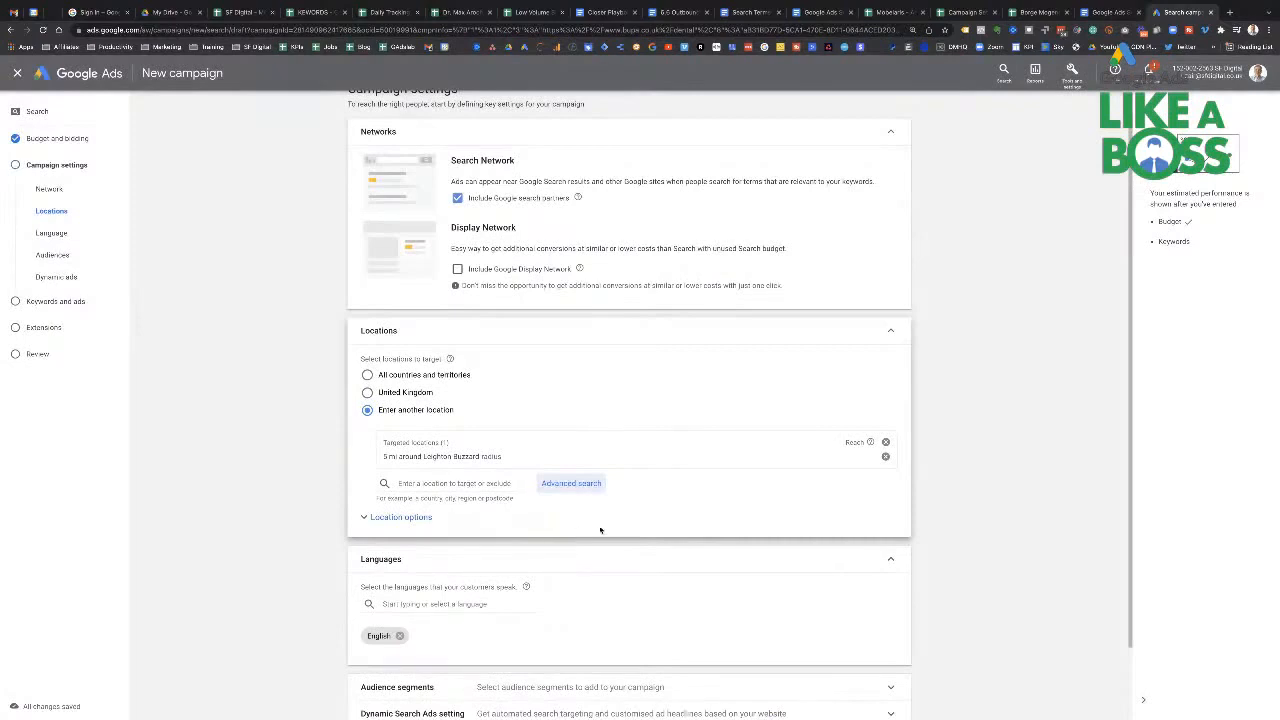
Step: Add all the suggested audience segments to the campaign and look through the selection, leaving the targeting setting on Observation
scroll(600, 530, down, 1)
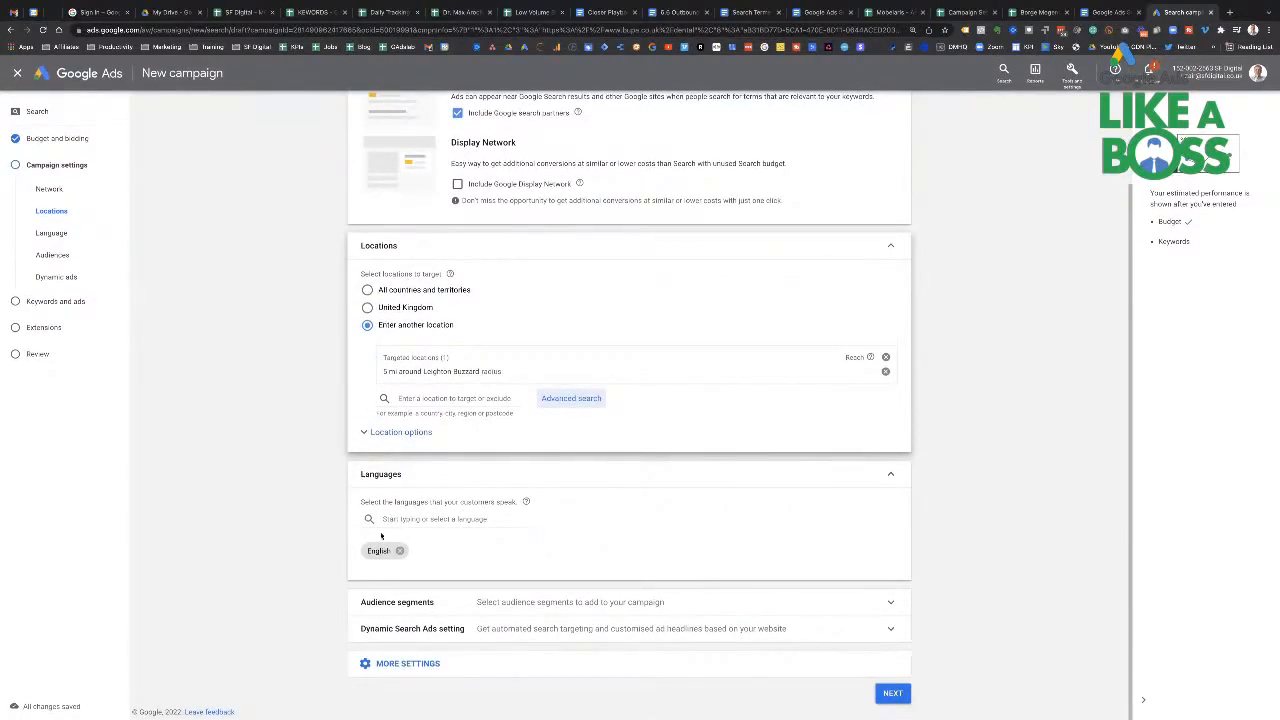
click(533, 603)
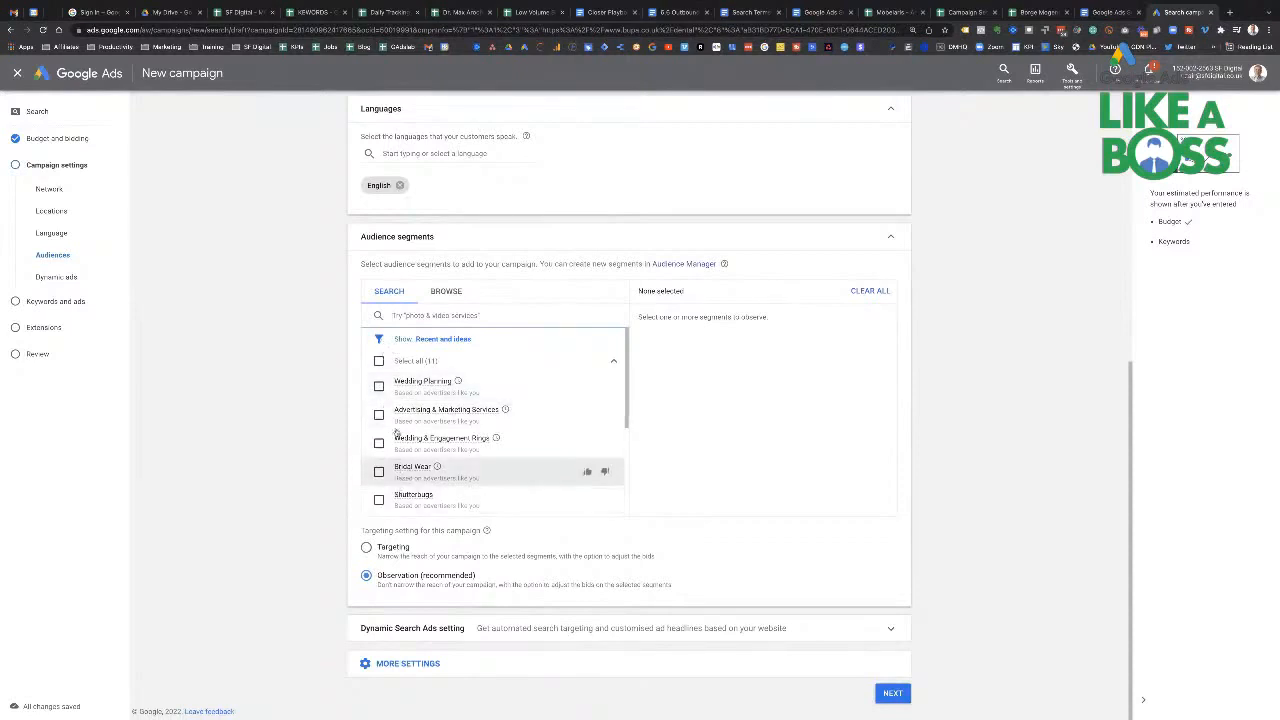
click(380, 386)
click(379, 361)
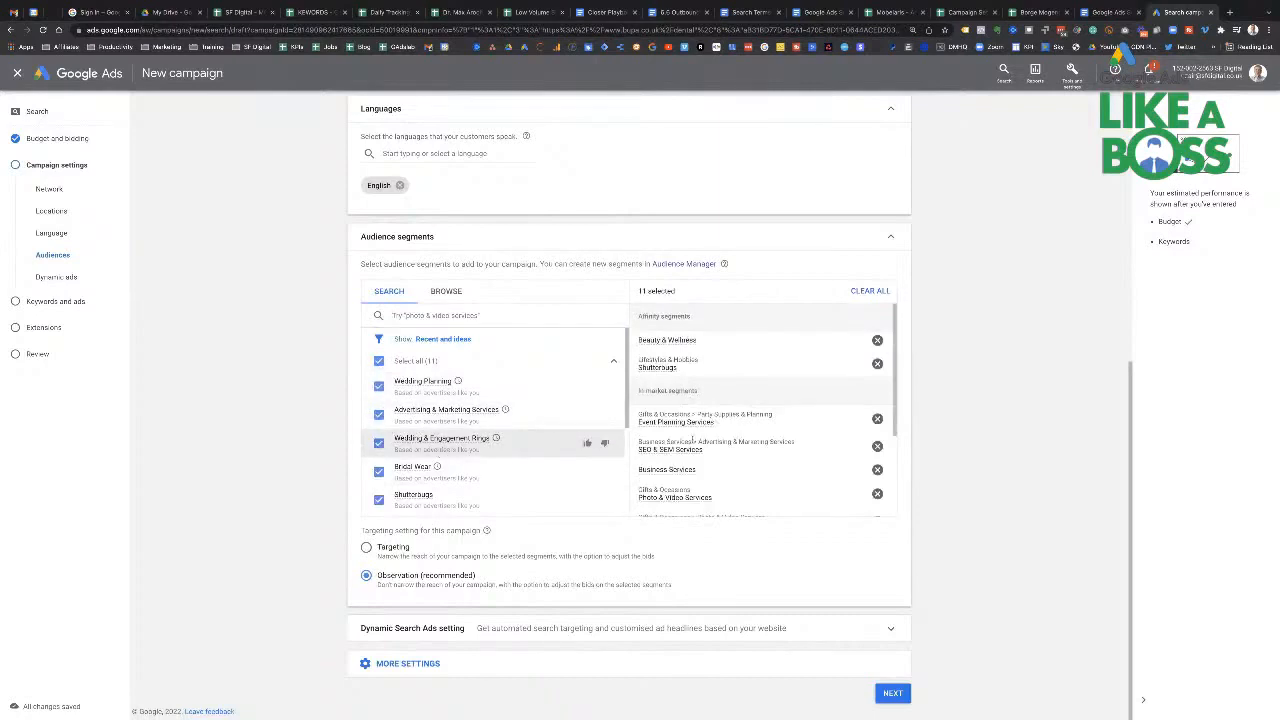
scroll(700, 441, down, 3)
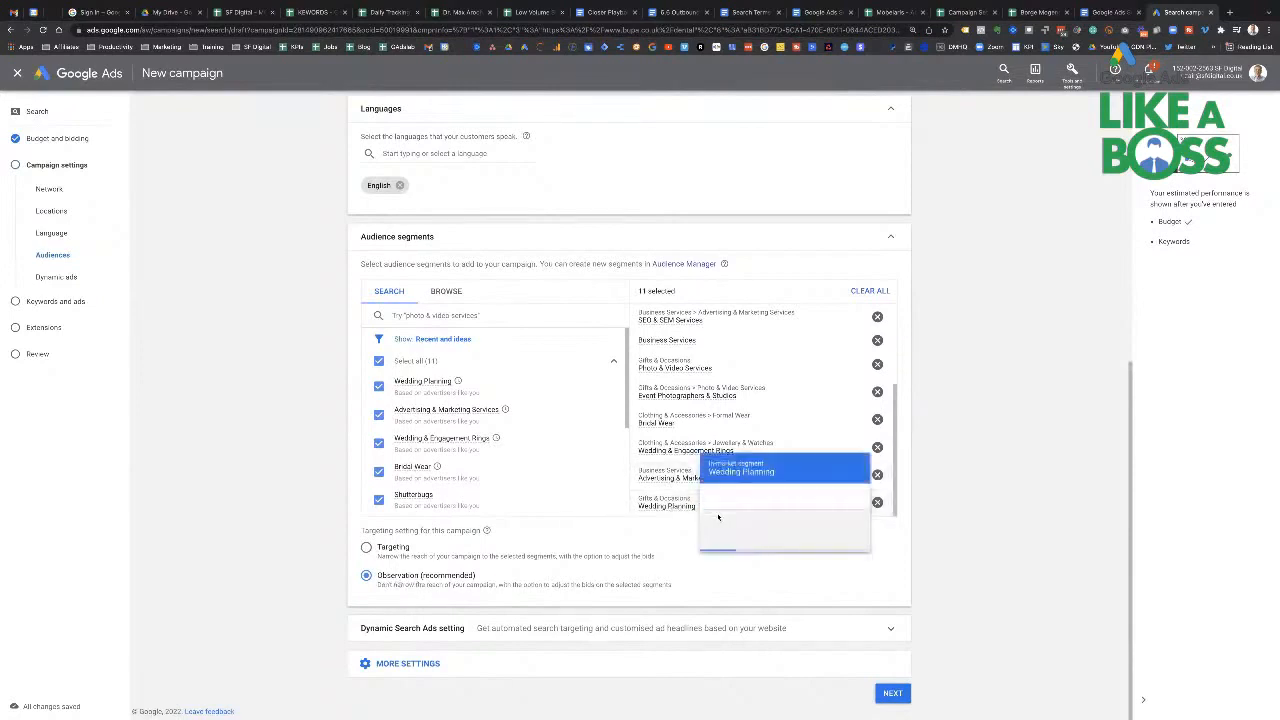
scroll(541, 501, down, 3)
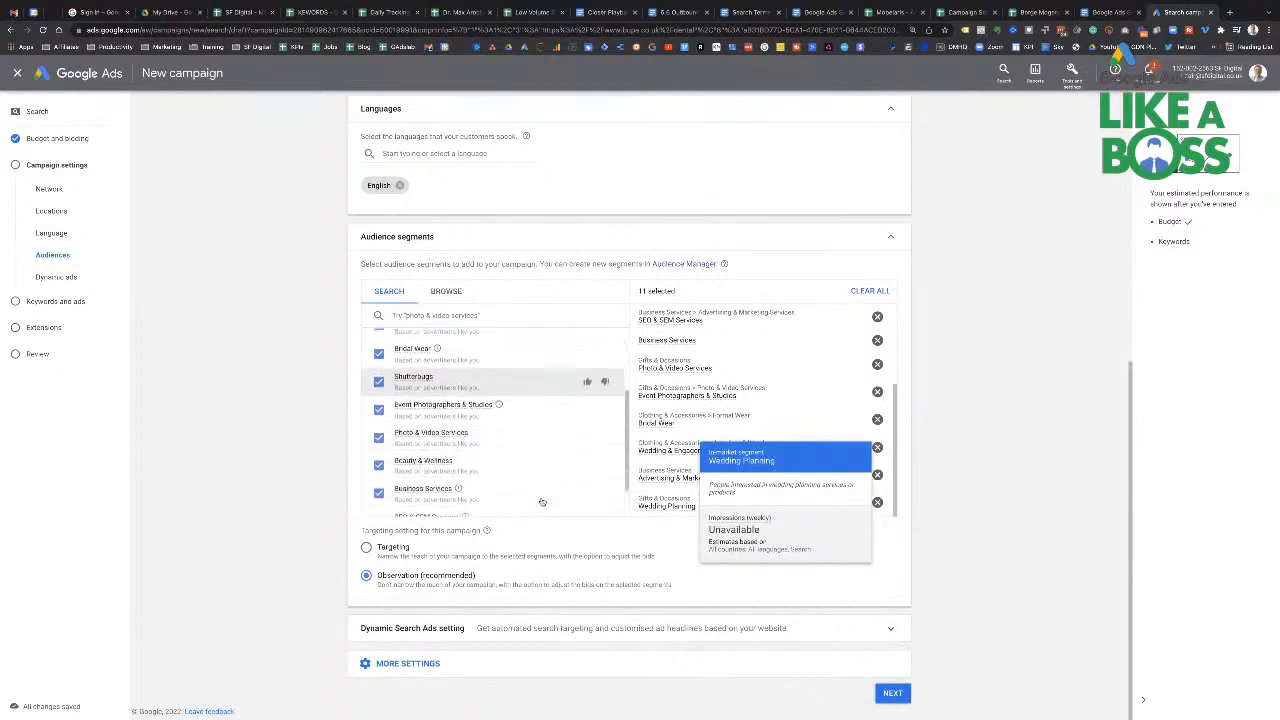
scroll(527, 449, down, 2)
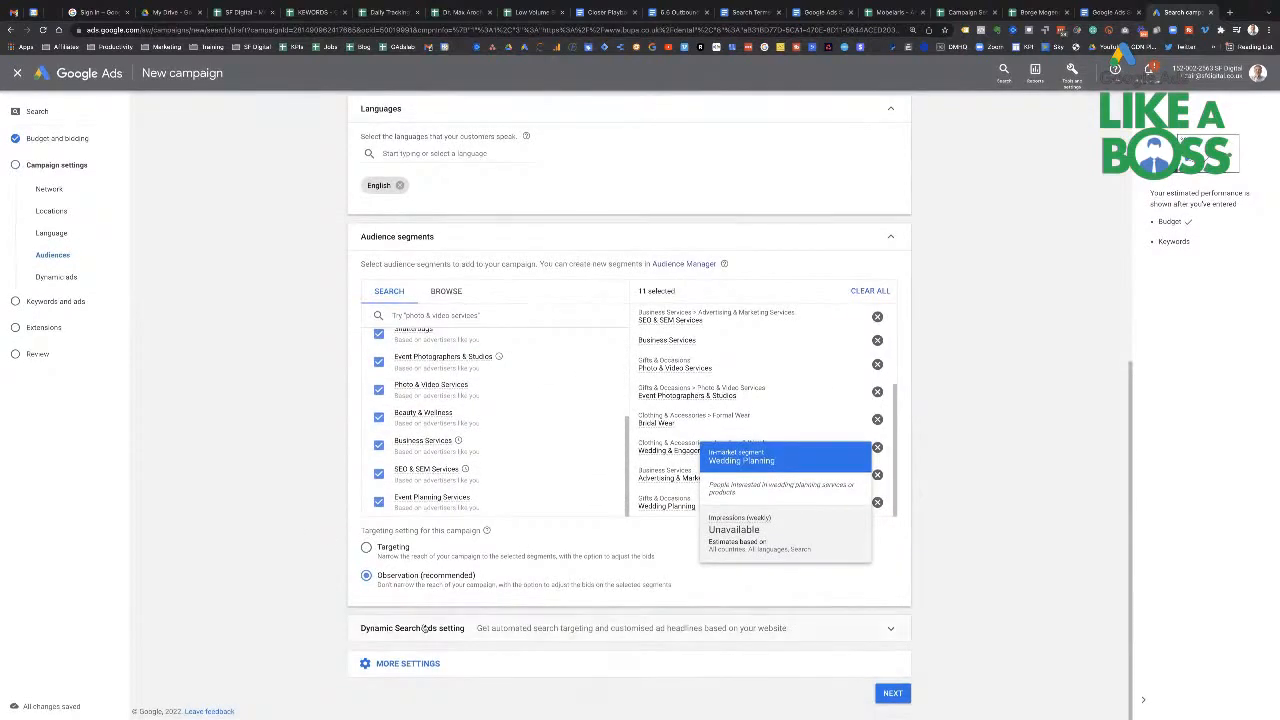
Step: Edit the ad schedule in the additional campaign settings to run Mondays - Fridays with a start time of 09:00
click(420, 668)
scroll(334, 631, down, 1)
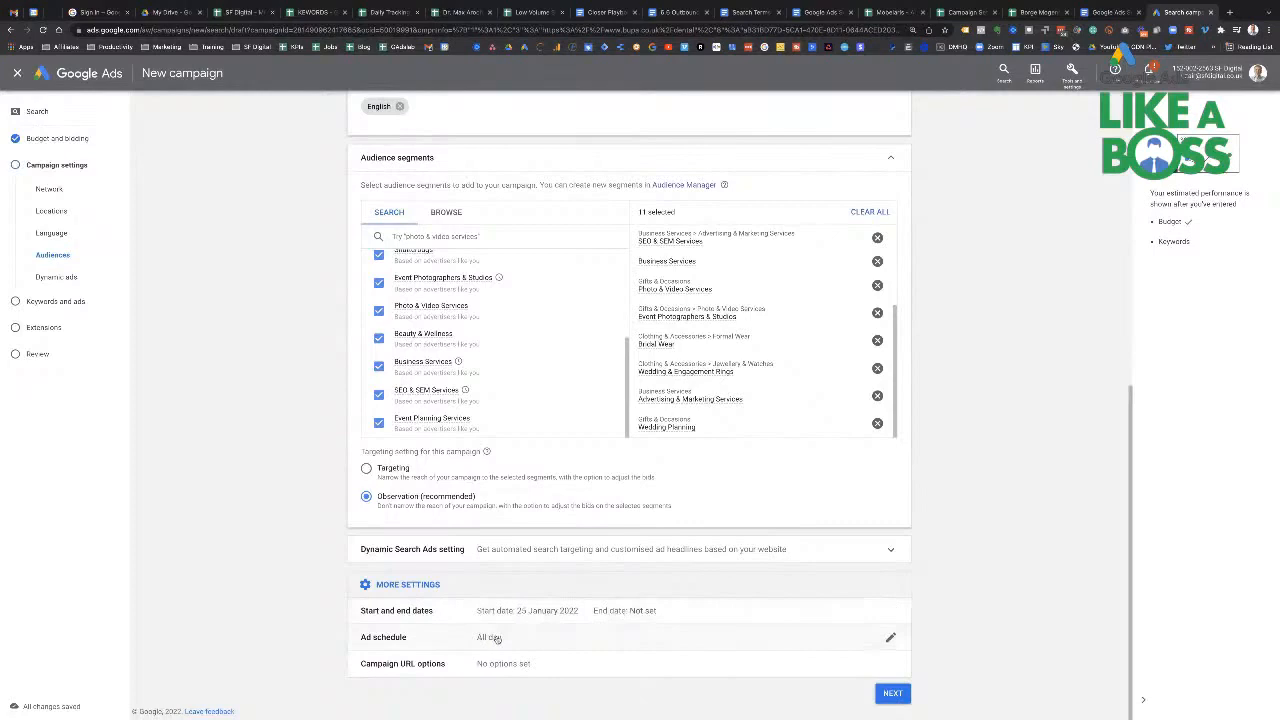
click(551, 647)
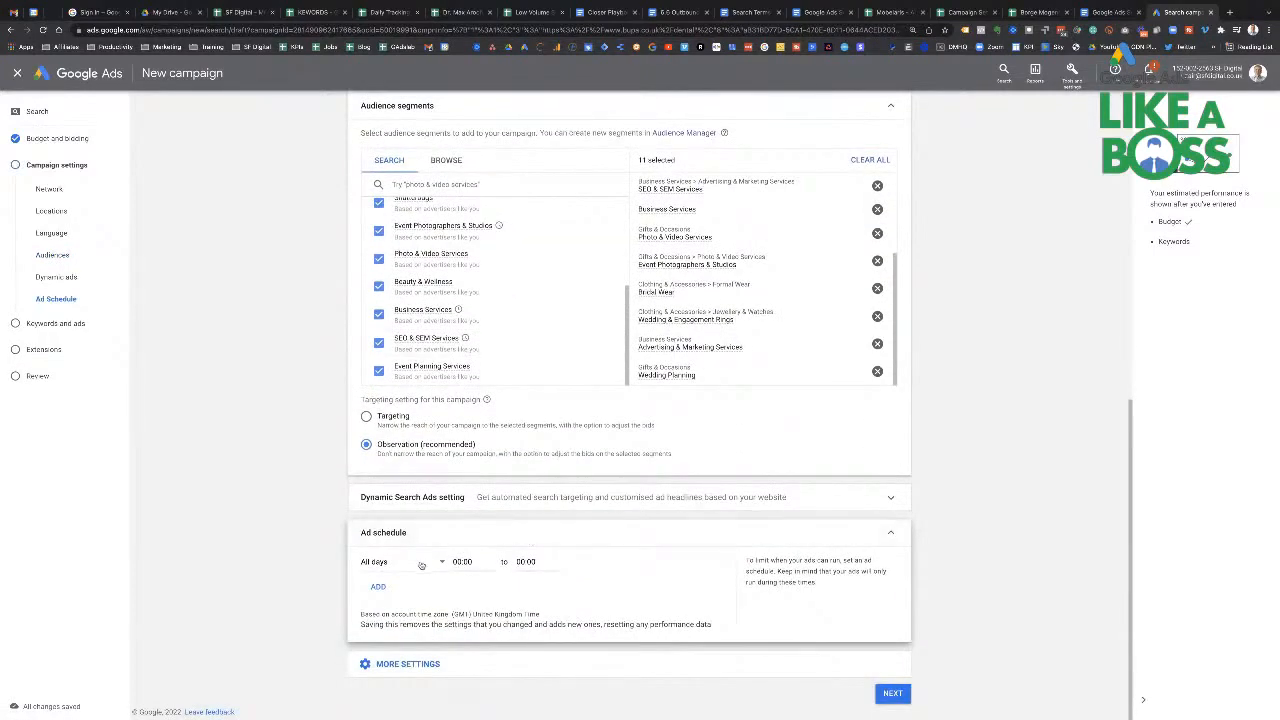
click(421, 566)
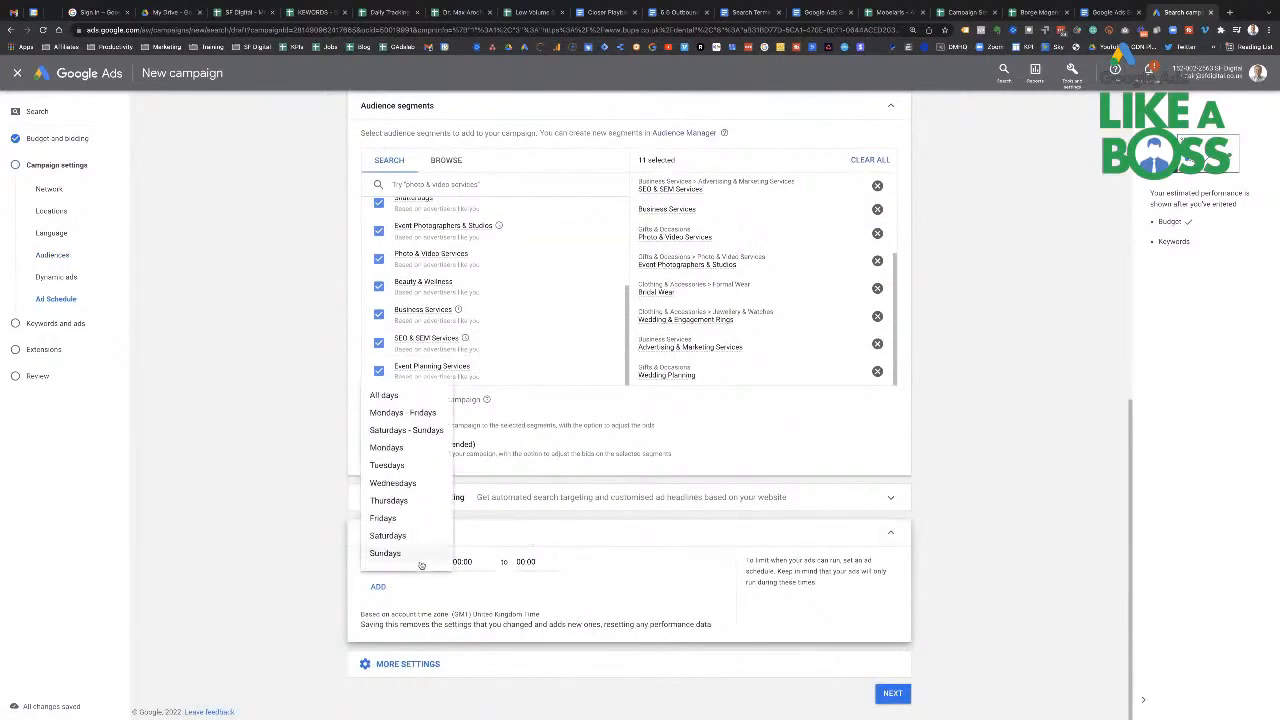
click(403, 413)
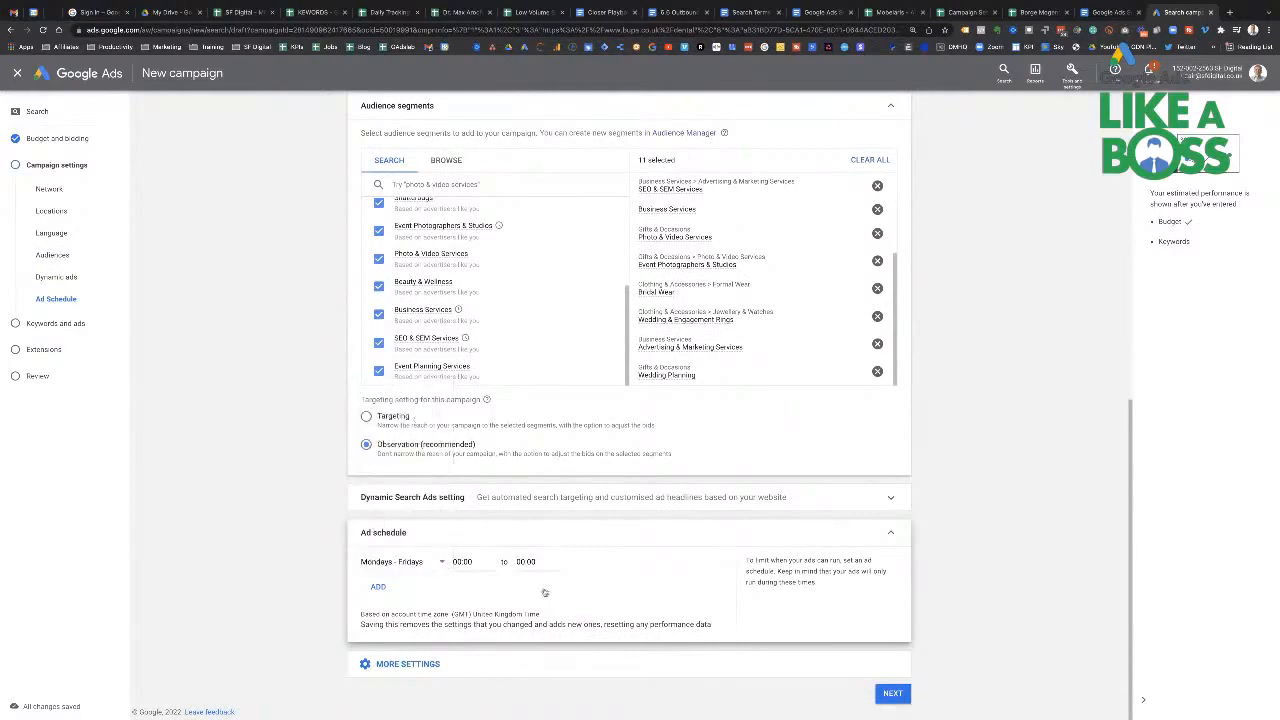
click(482, 563)
scroll(469, 500, down, 3)
scroll(469, 498, down, 5)
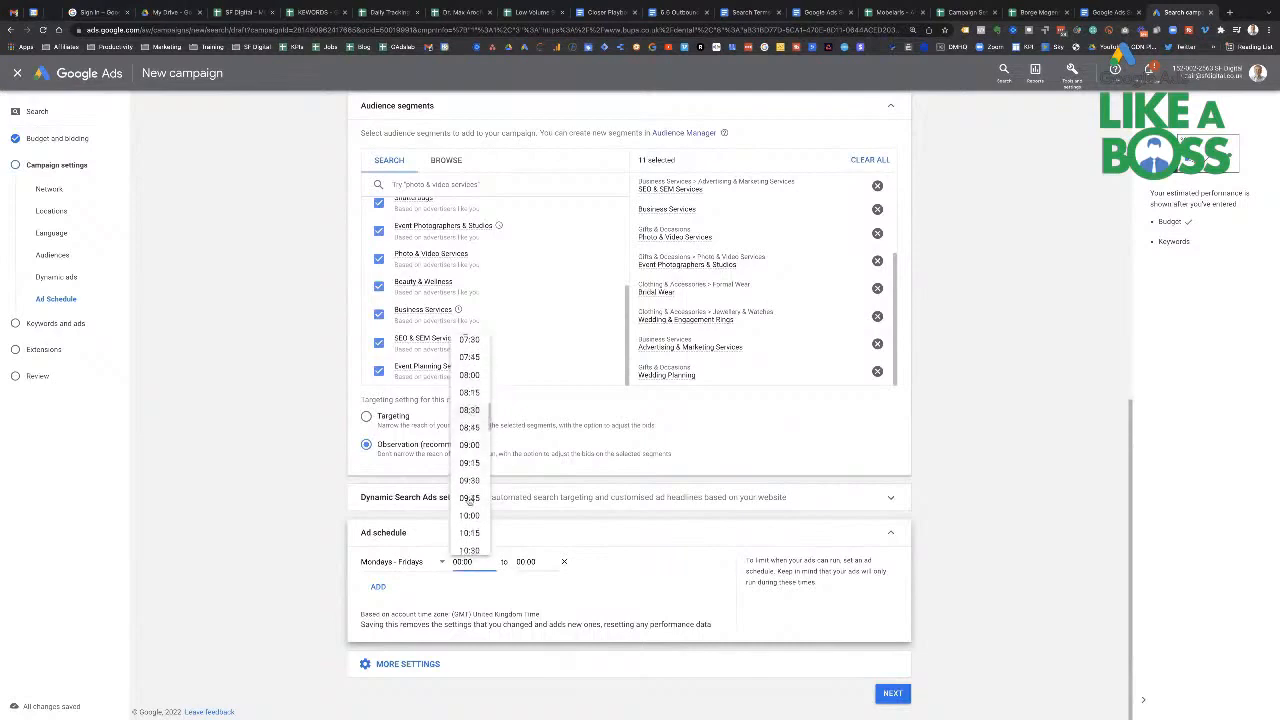
click(469, 443)
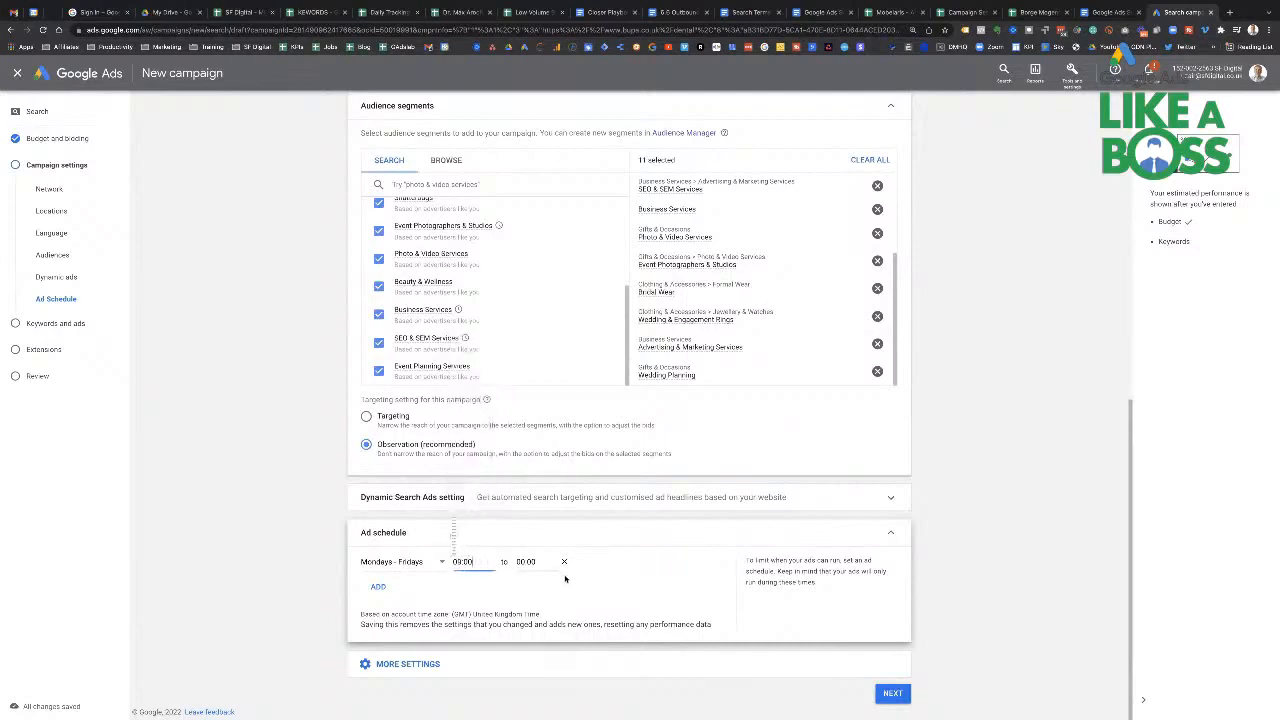
Step: Set the ad schedule's end time to 17:00, show the remaining additional settings and continue to keywords and ads
click(527, 561)
scroll(538, 506, down, 15)
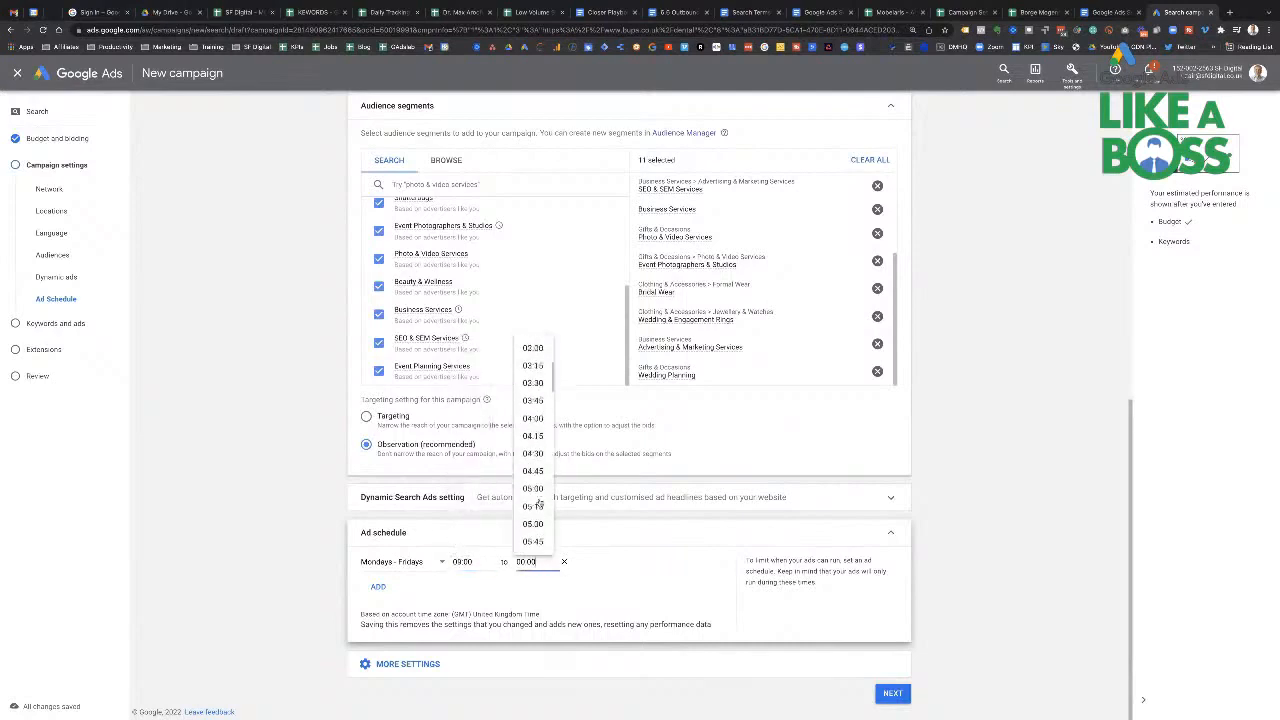
scroll(538, 502, down, 7)
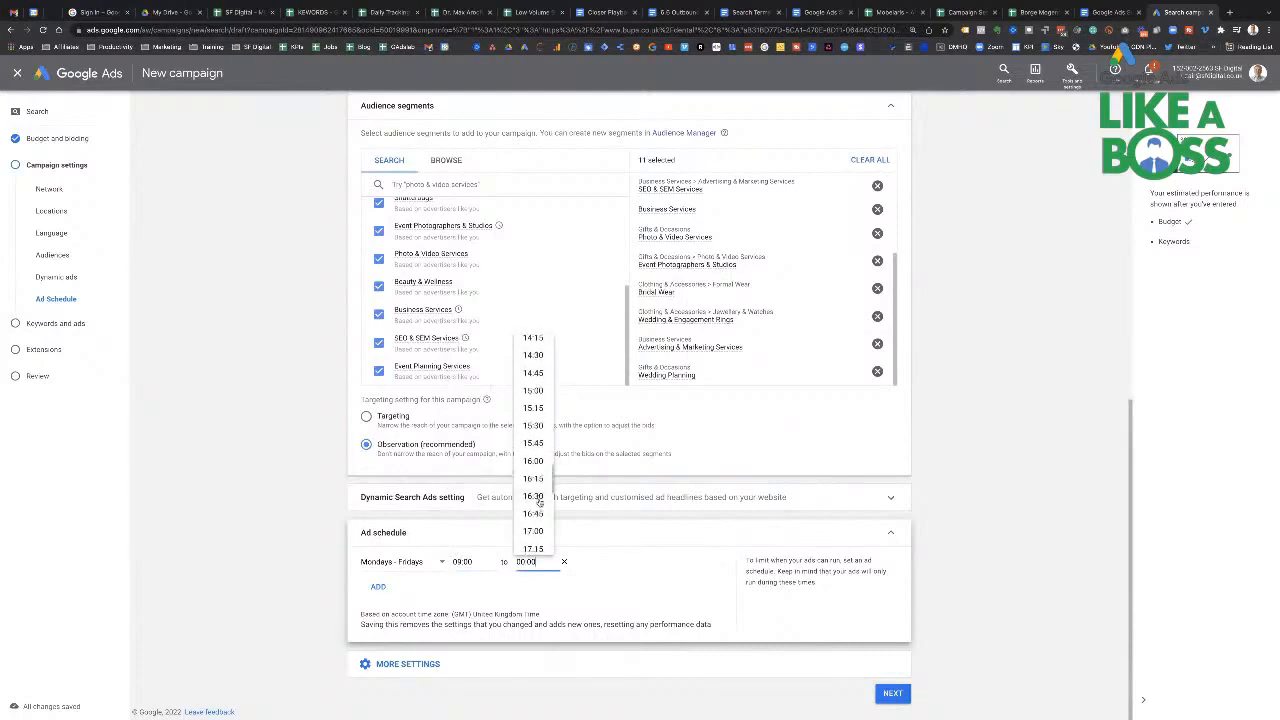
scroll(538, 495, up, 1)
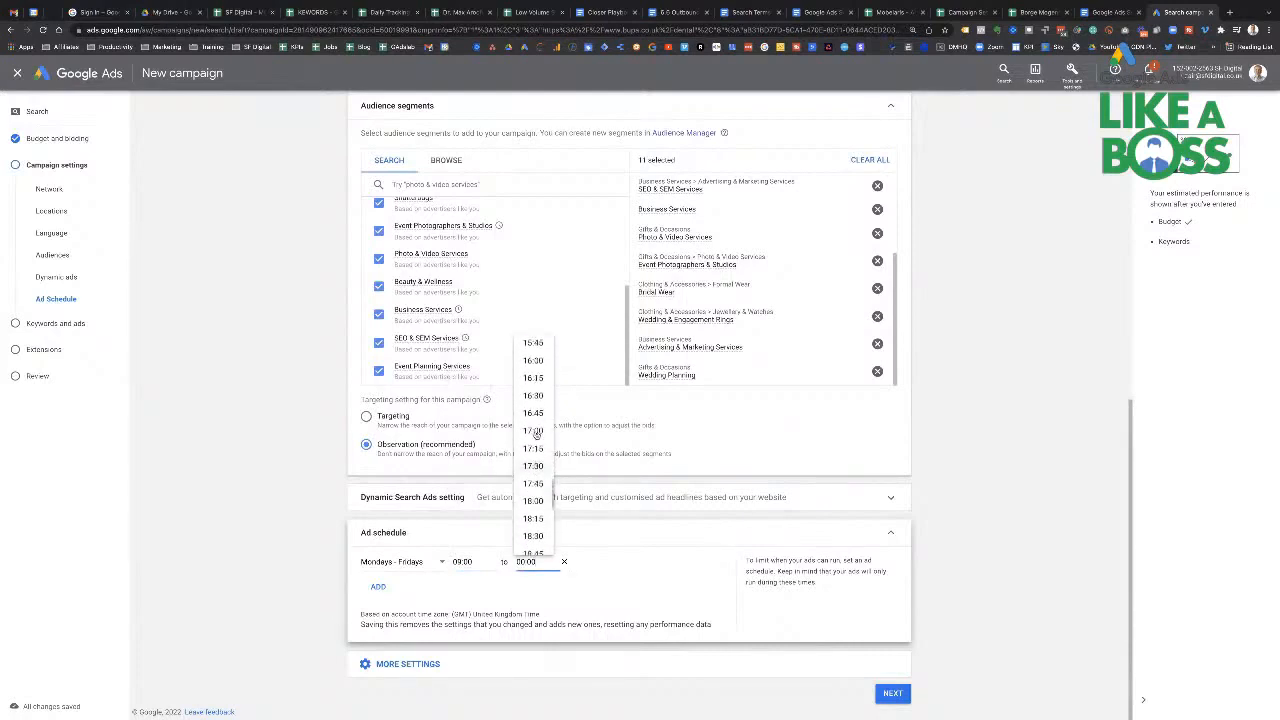
click(534, 438)
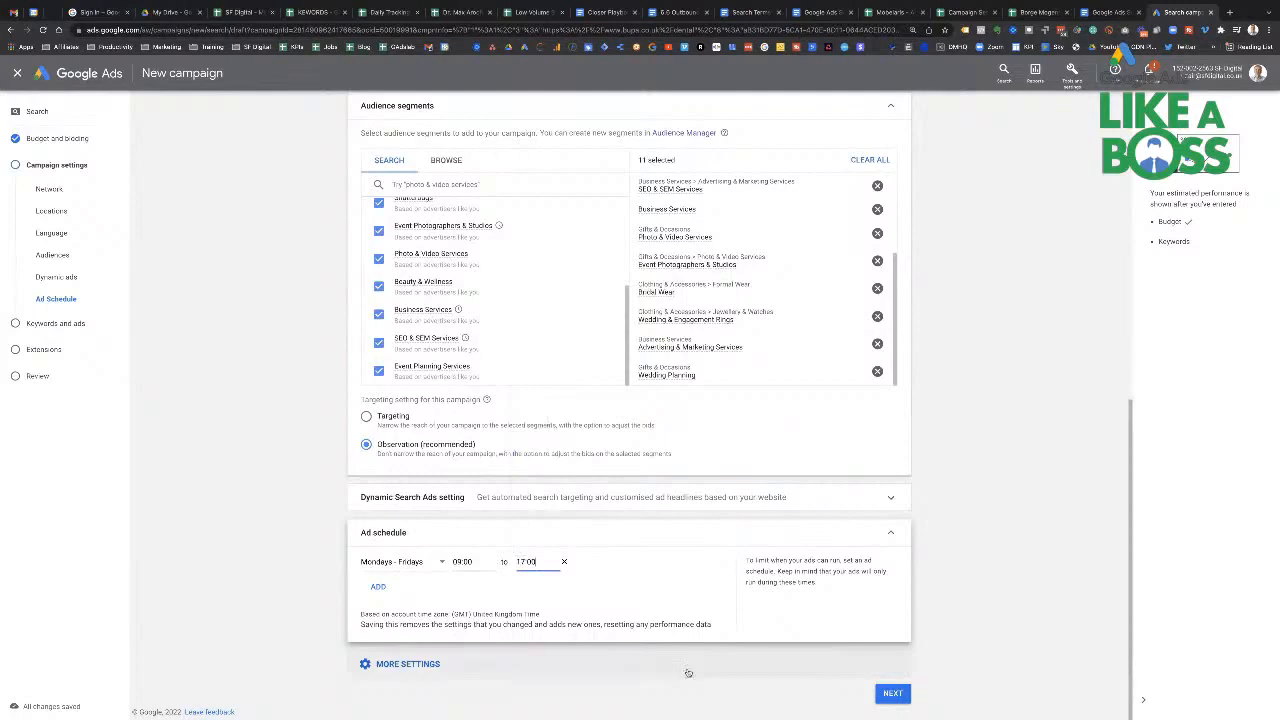
click(776, 667)
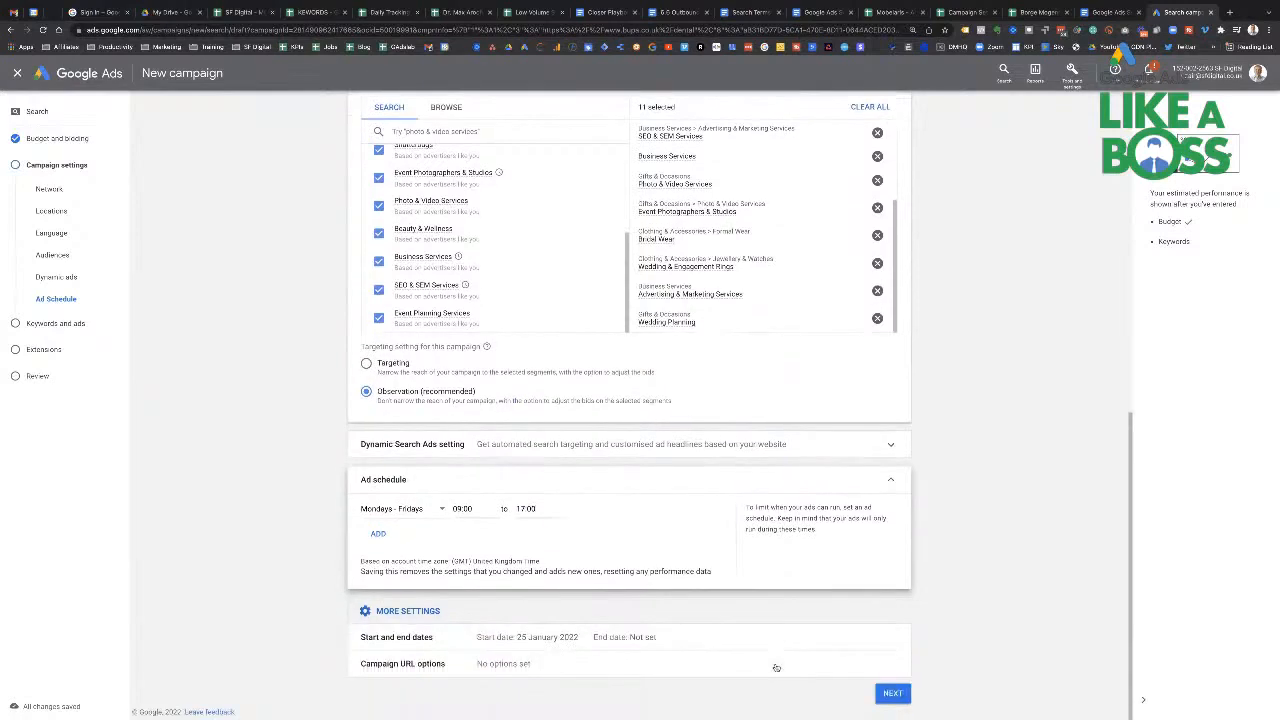
click(899, 700)
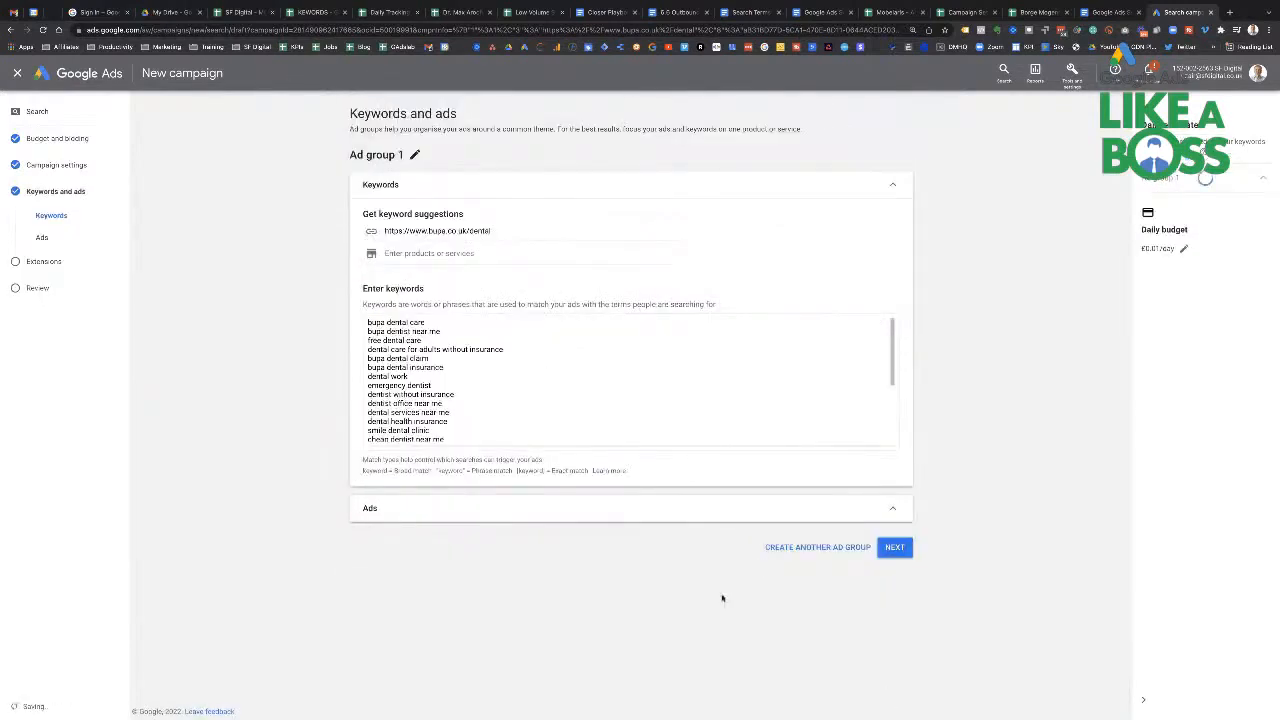
Step: Examine the website address used for keyword suggestions and the list of suggested keywords in Ad group 1
click(584, 514)
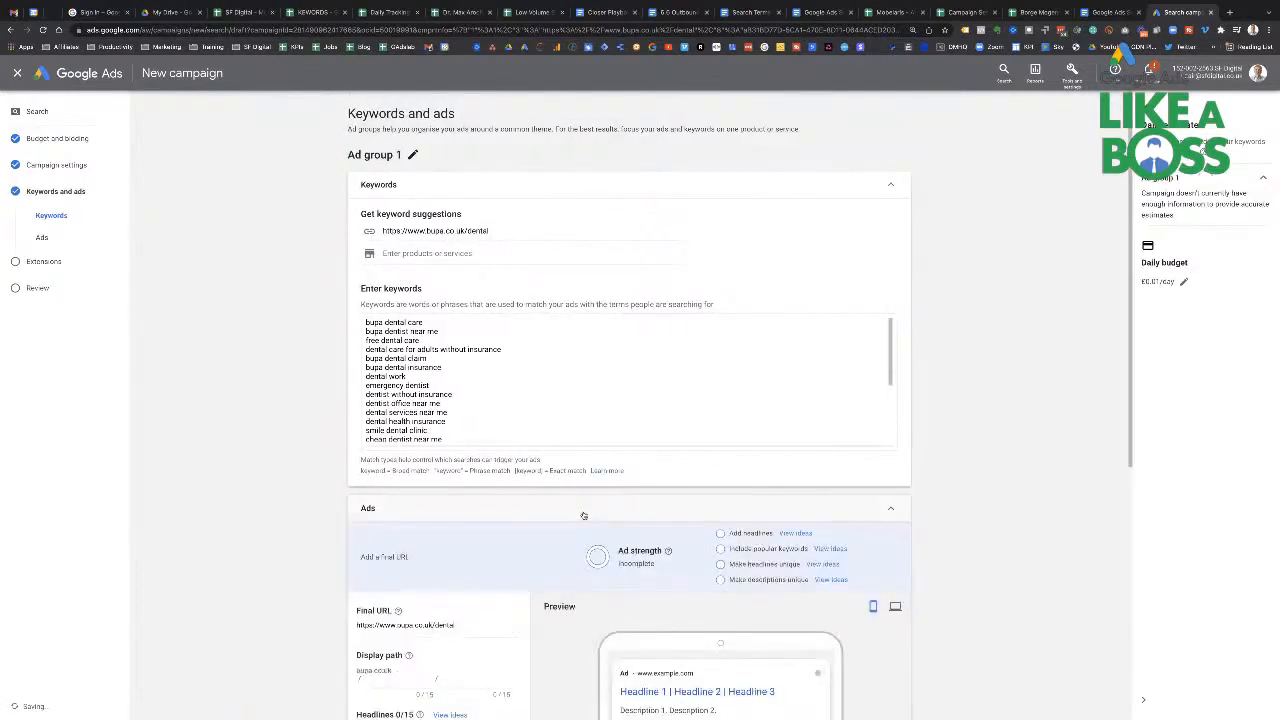
drag(508, 231, 383, 231)
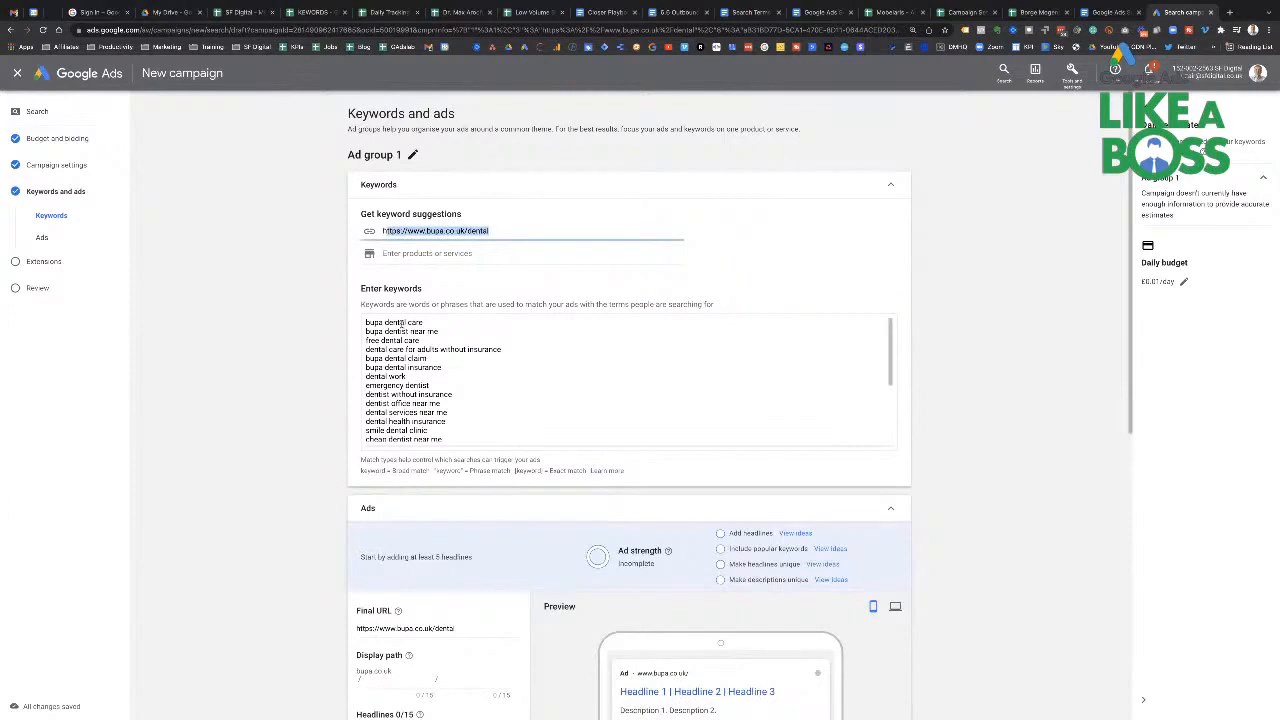
scroll(628, 380, down, 5)
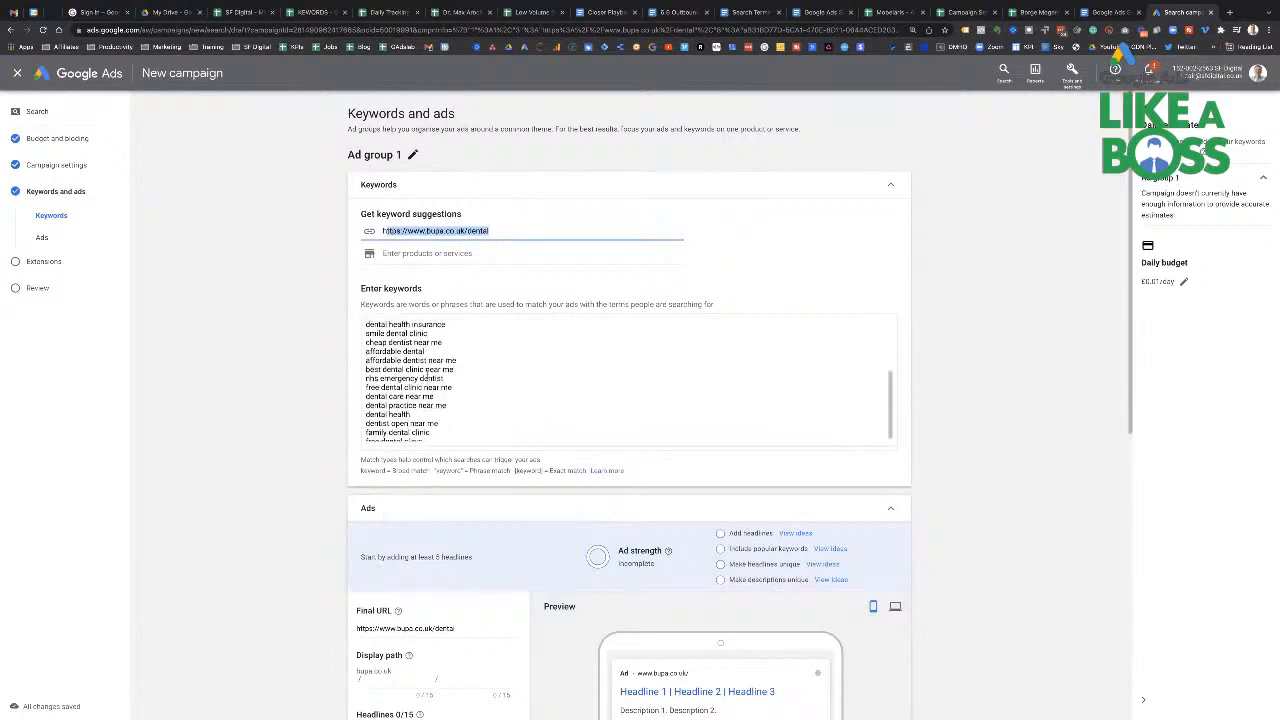
Step: Review the first suggested keywords in Ad group 1 and remove "dental care for adults without insurance"
scroll(428, 372, up, 5)
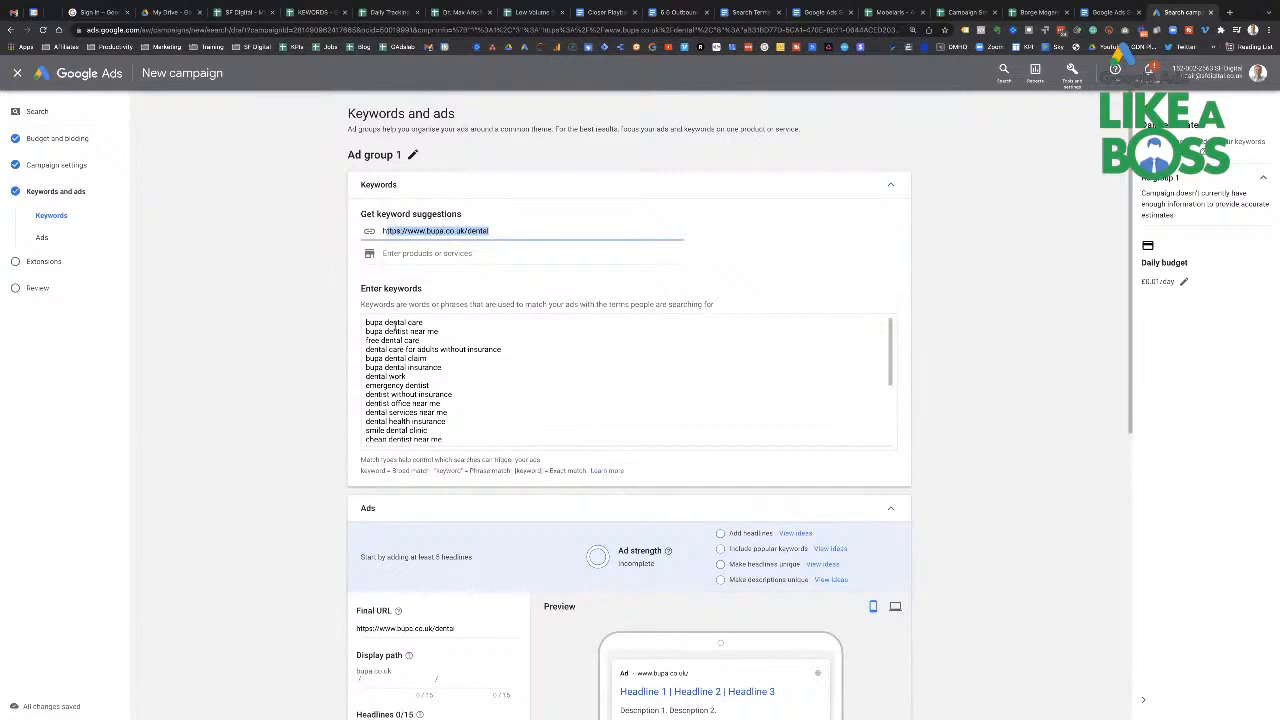
drag(366, 322, 423, 323)
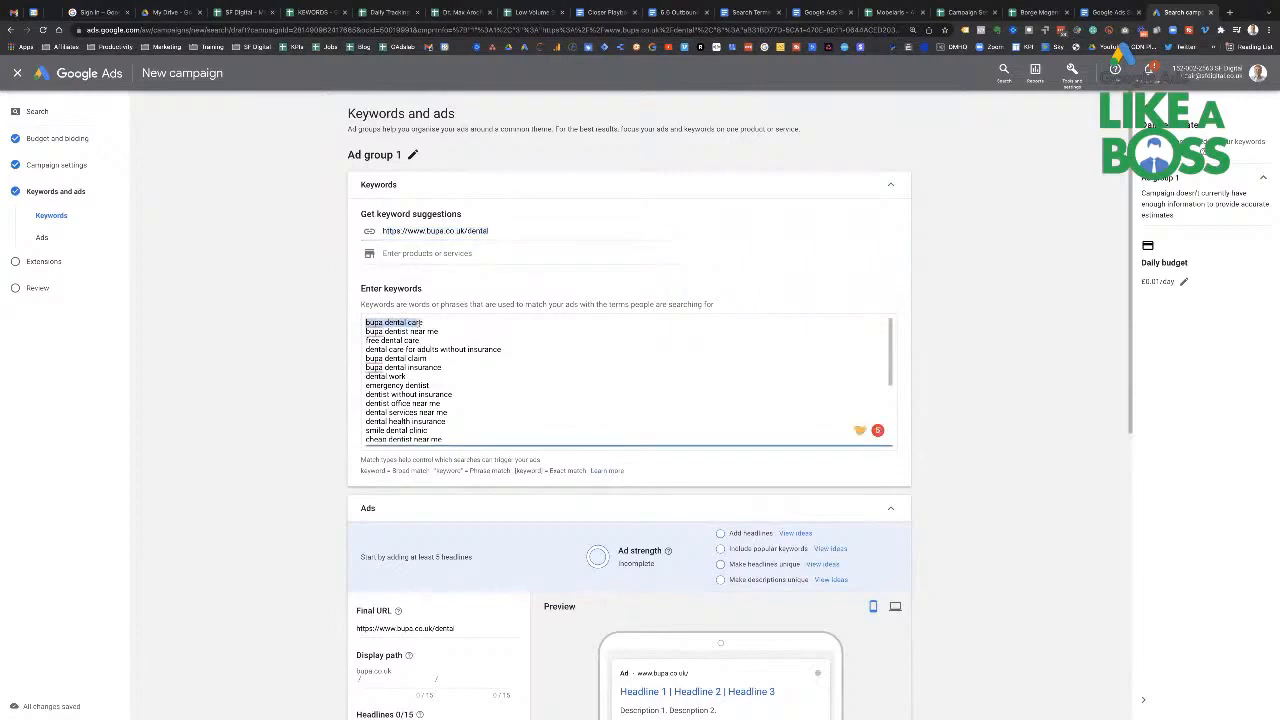
click(421, 341)
drag(421, 341, 366, 343)
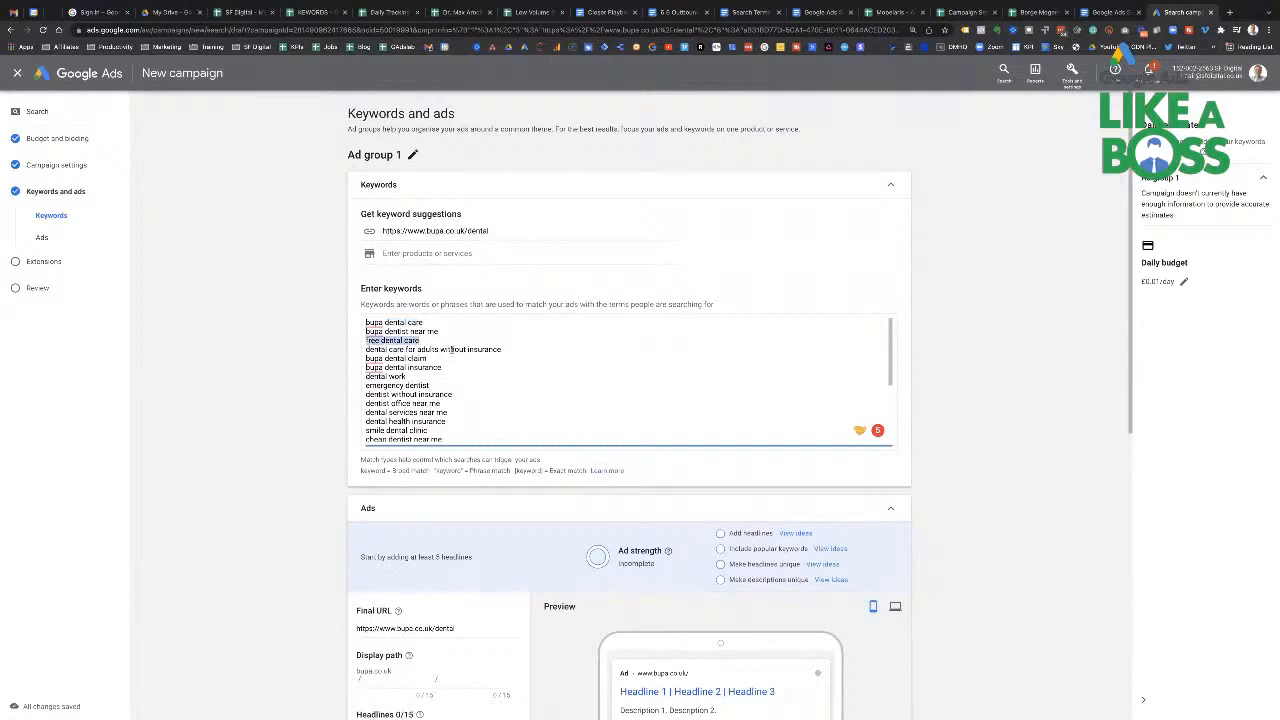
drag(506, 348, 366, 358)
click(410, 358)
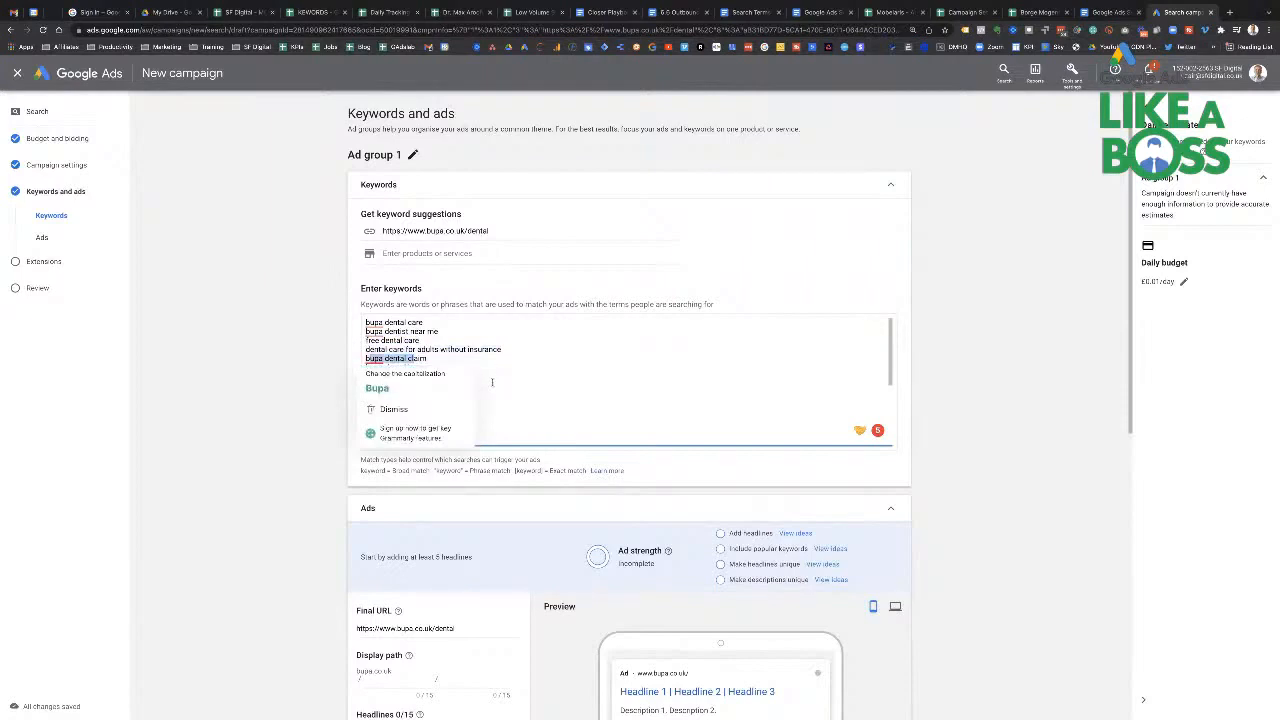
click(528, 362)
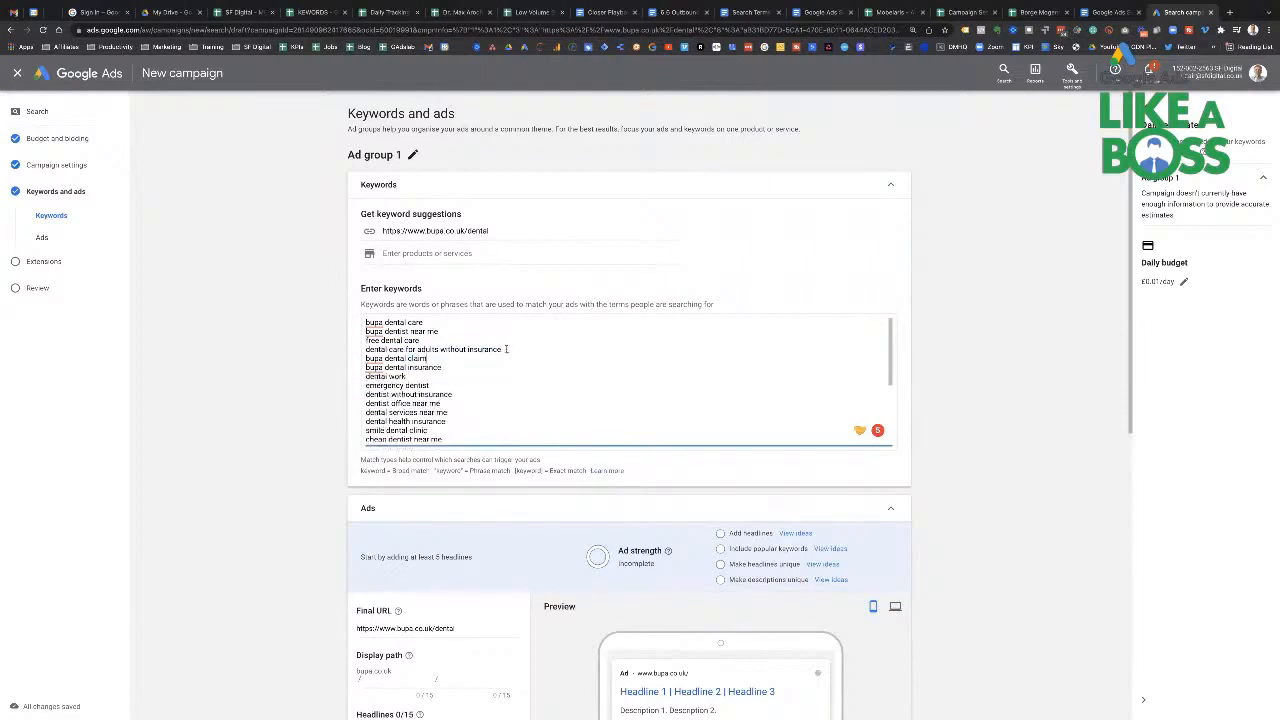
drag(506, 349, 366, 342)
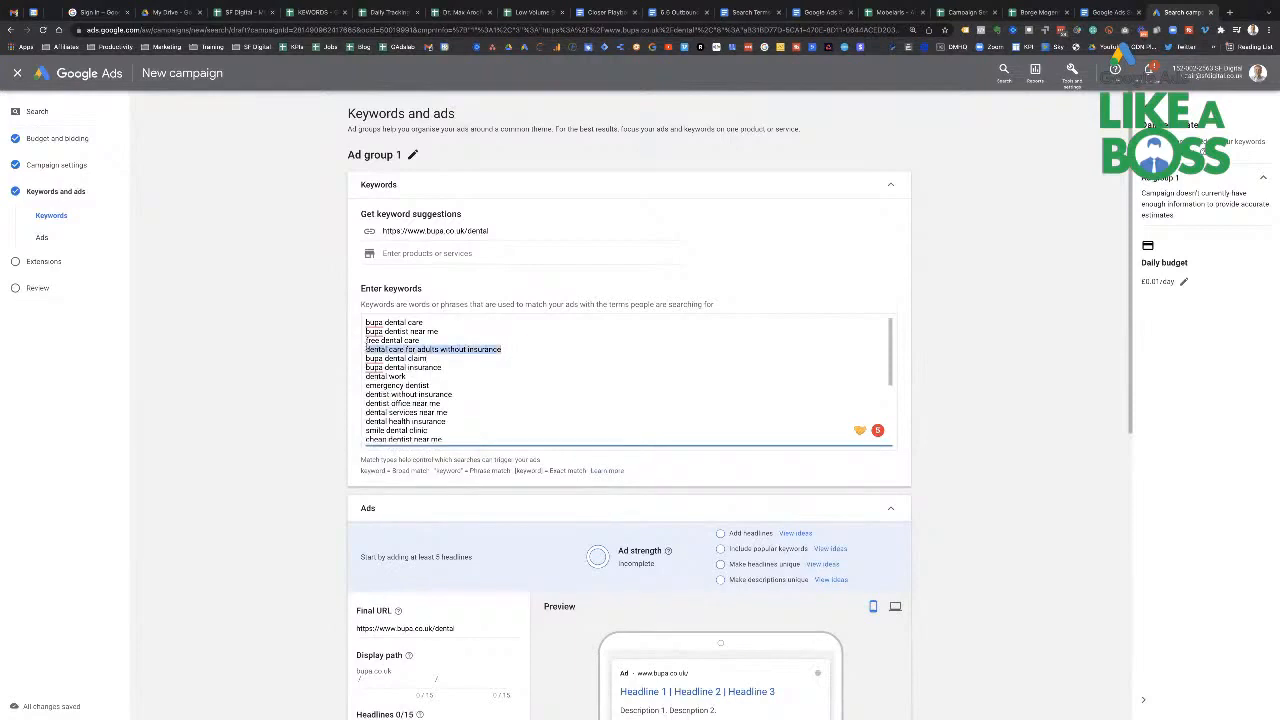
key(BackSpace)
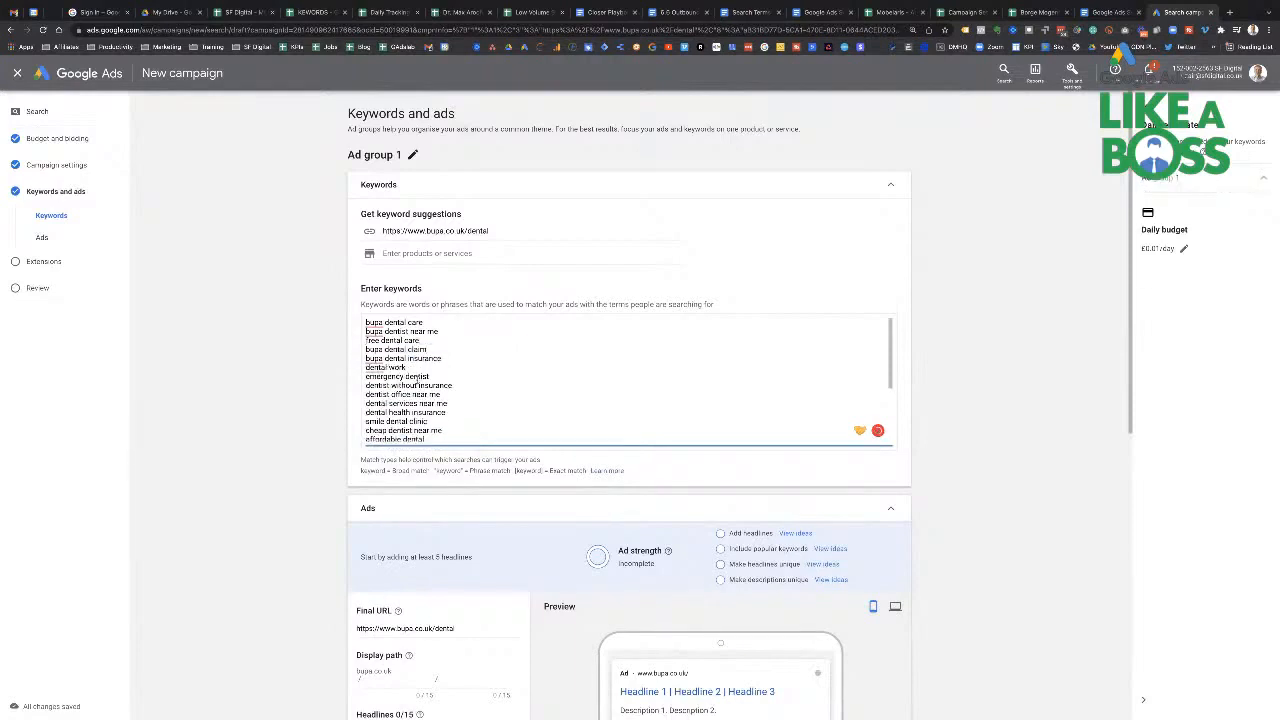
Step: Remove the keywords "dental work" and "emergency dentist" from the list
key(ctrl+BackSpace)
key(ctrl+BackSpace)
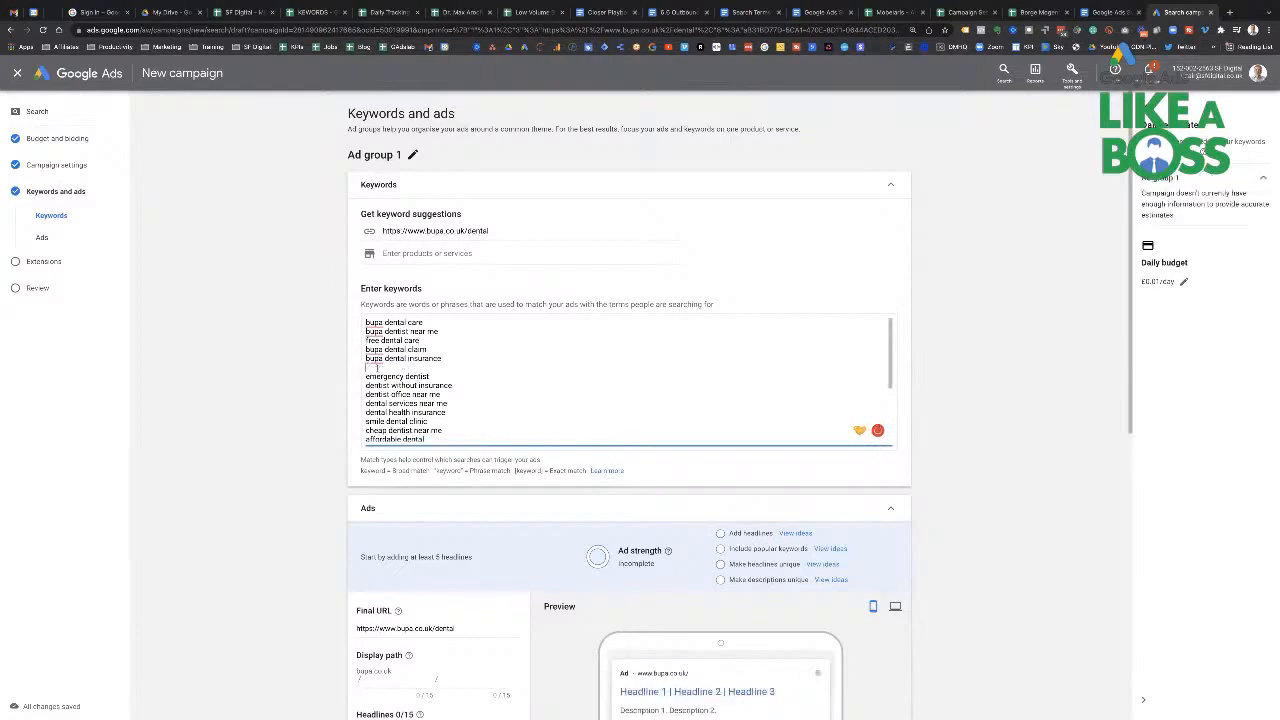
key(BackSpace)
drag(431, 368, 354, 372)
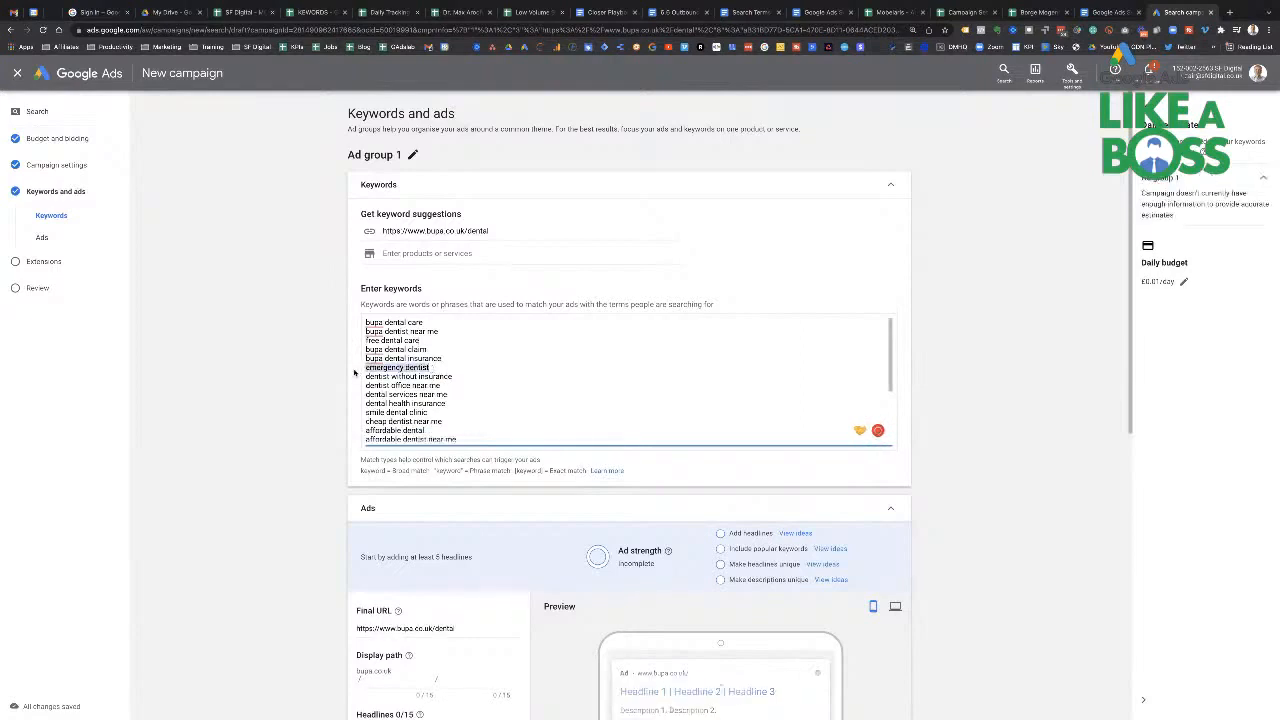
key(BackSpace)
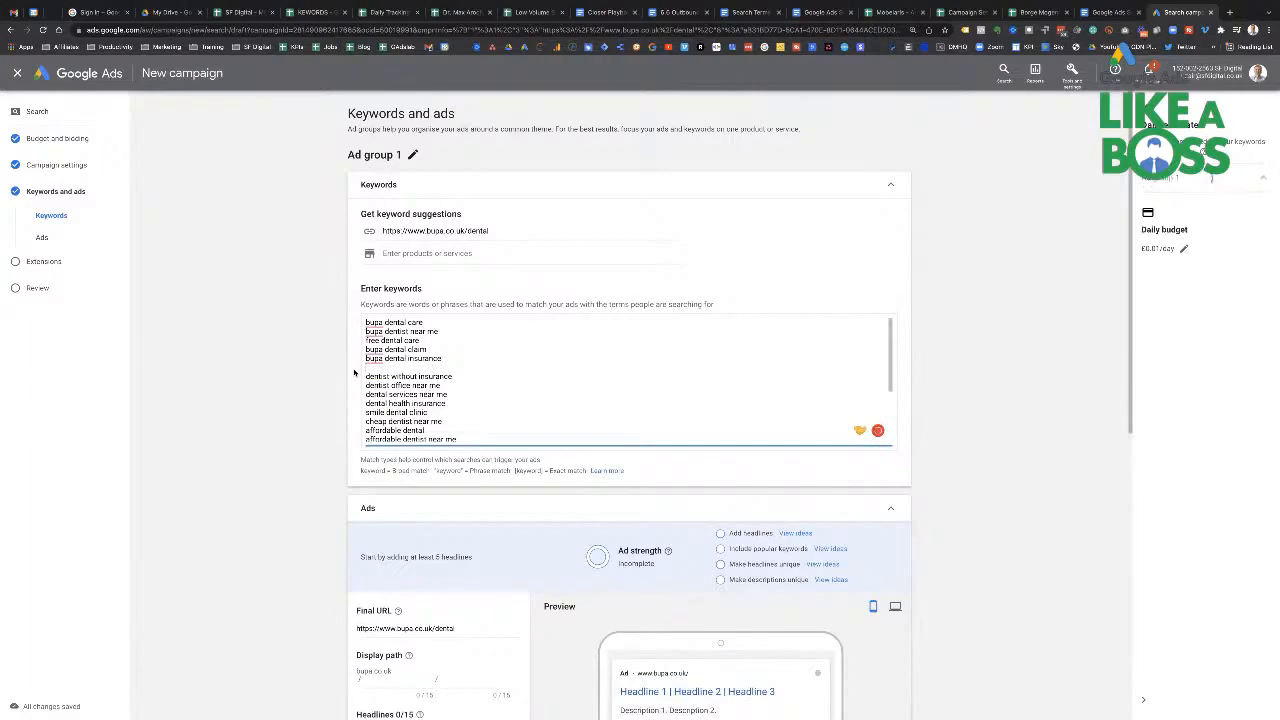
Step: Enlarge the page and remove all keywords from "dentist without insurance" through "free dental clinic"
key(ctrl+plus)
key(ctrl+plus)
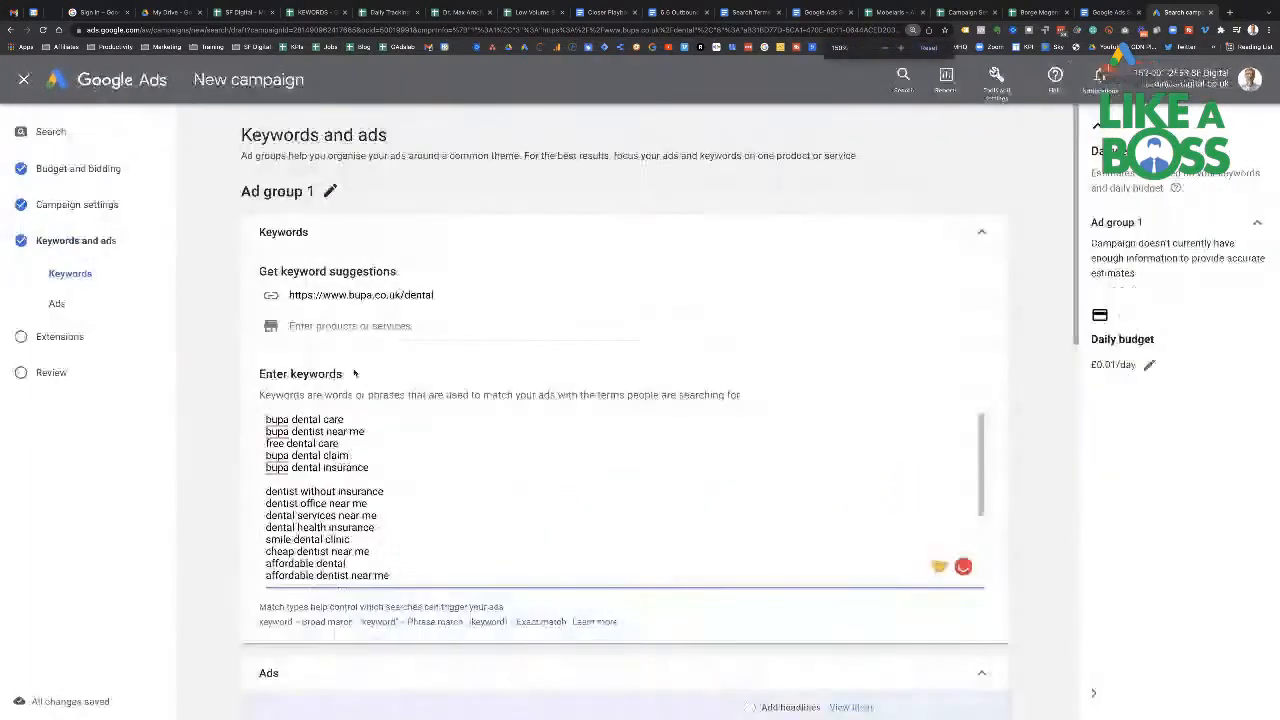
key(ctrl+plus)
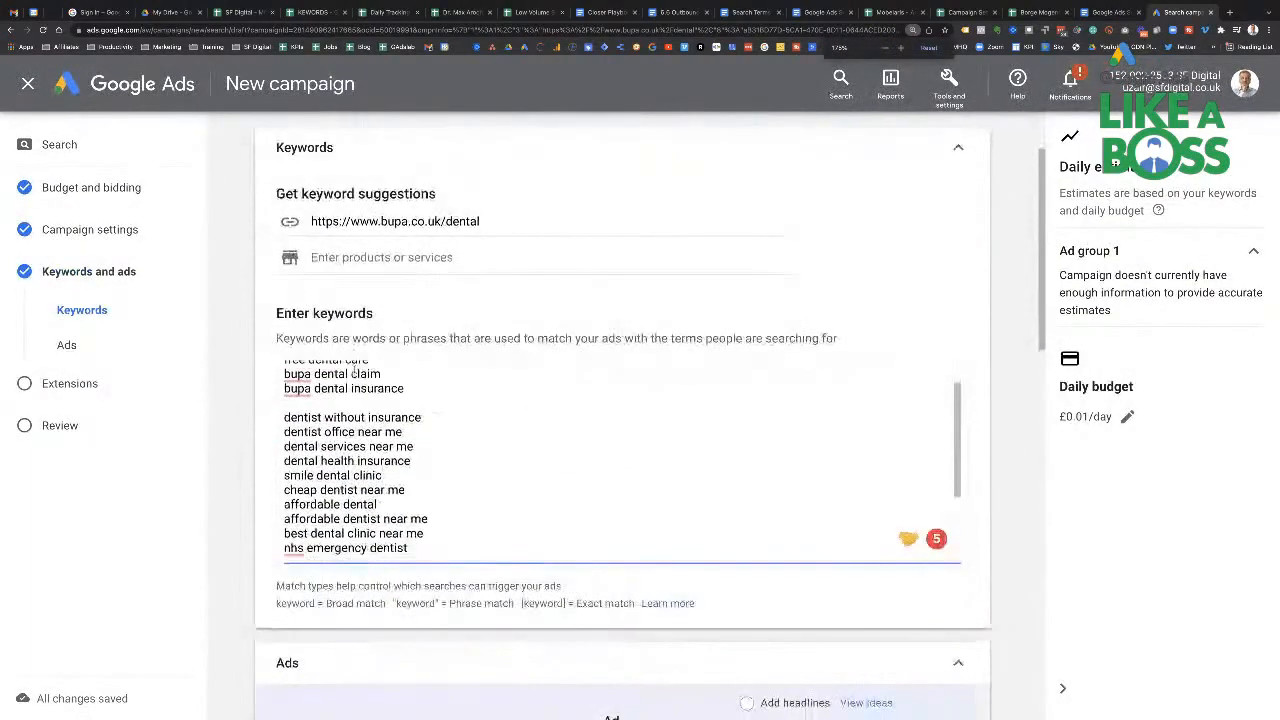
scroll(354, 371, up, 3)
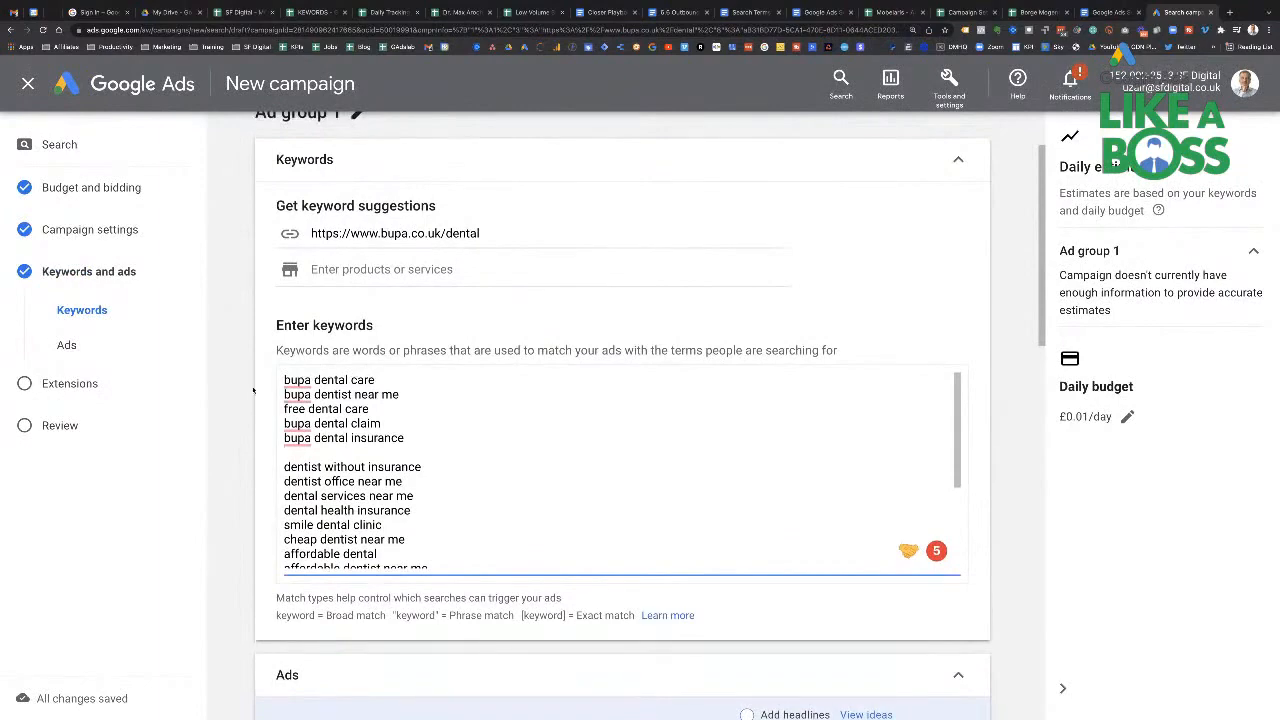
scroll(254, 390, down, 1)
scroll(254, 390, down, 1)
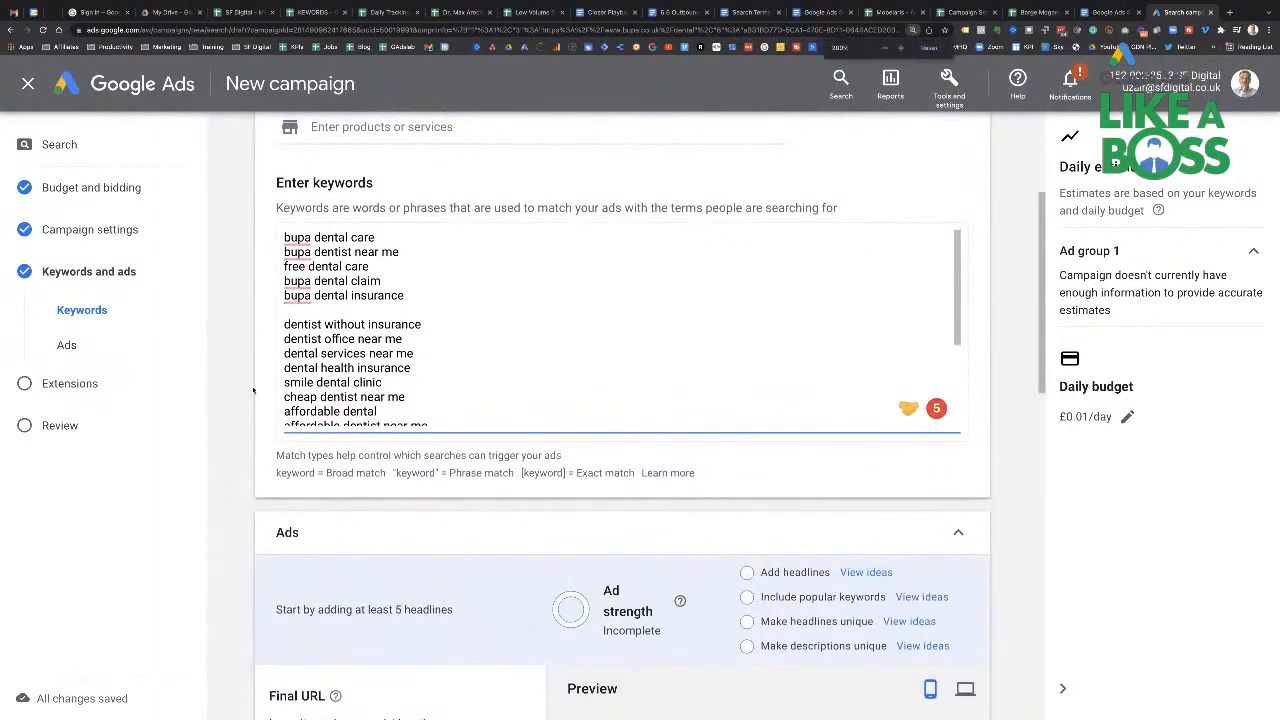
key(ctrl+plus)
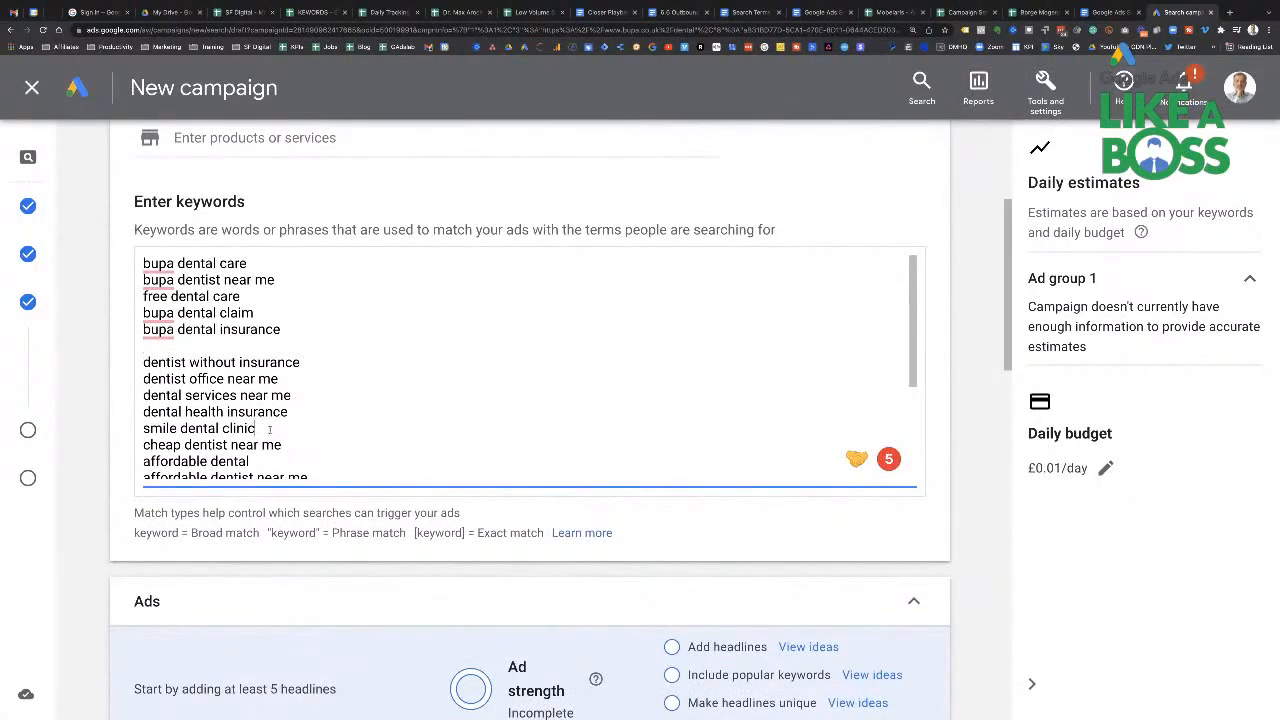
scroll(287, 447, down, 3)
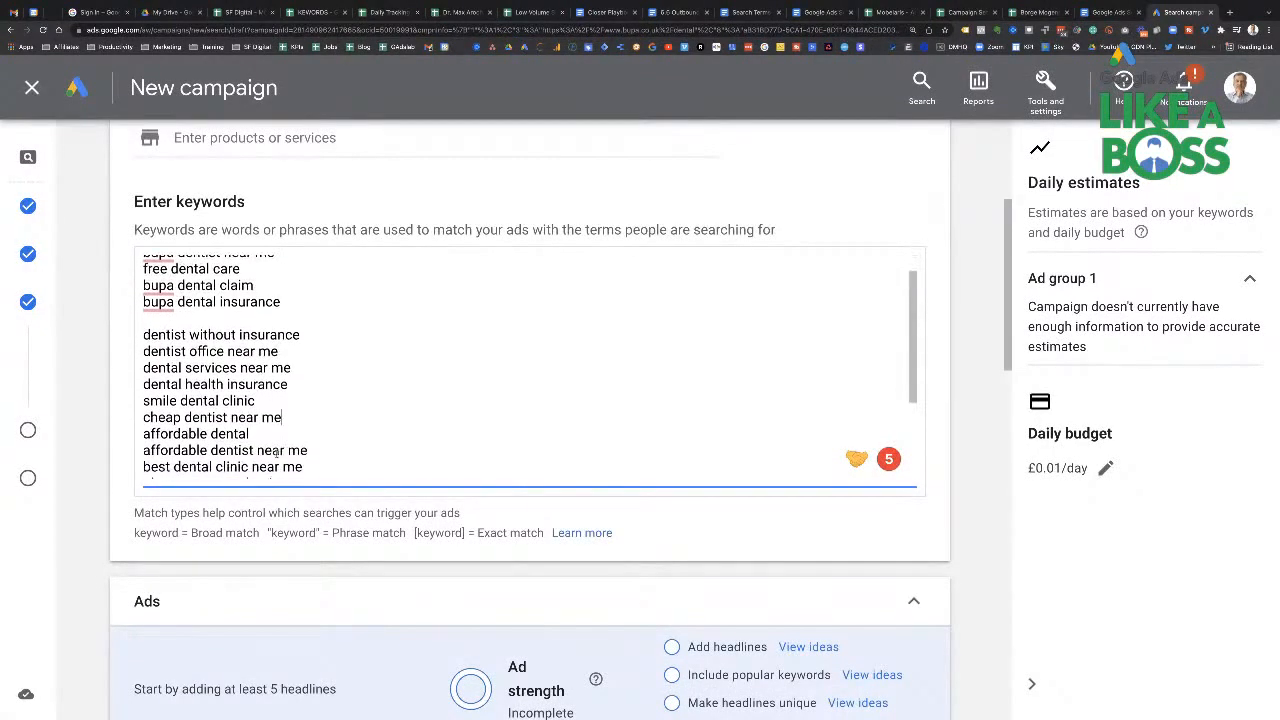
scroll(283, 455, down, 1)
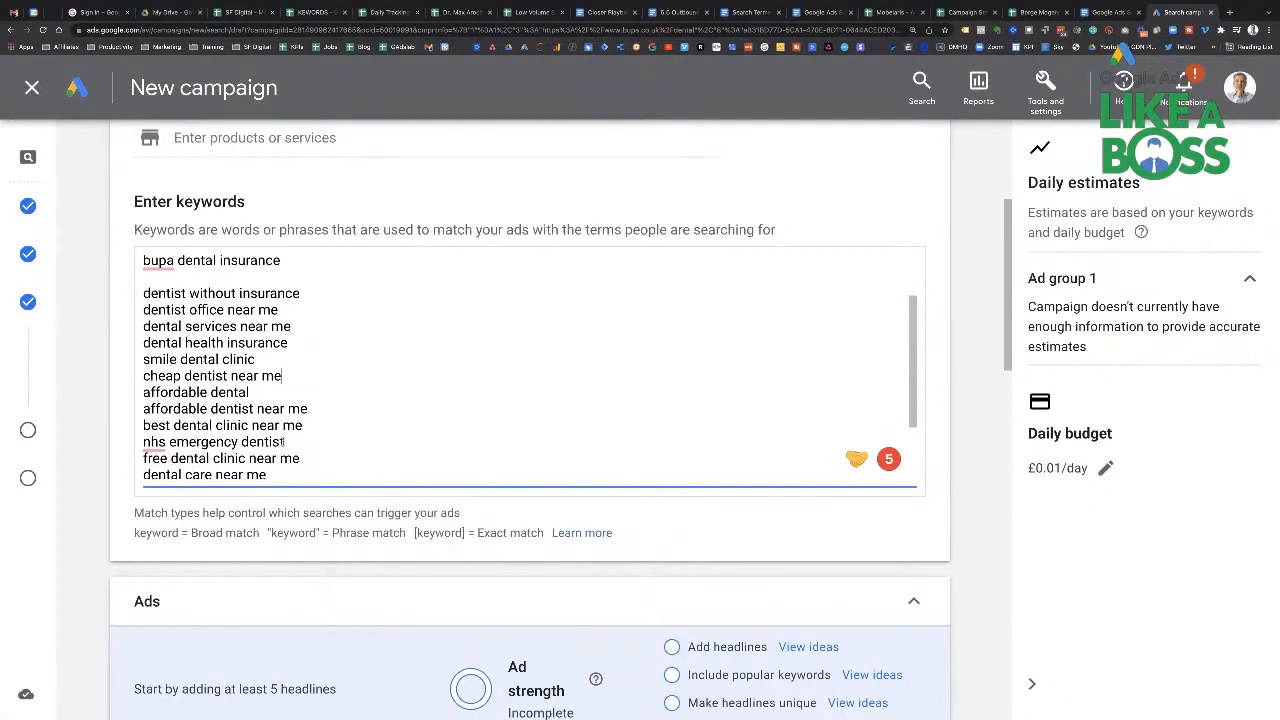
scroll(310, 449, down, 4)
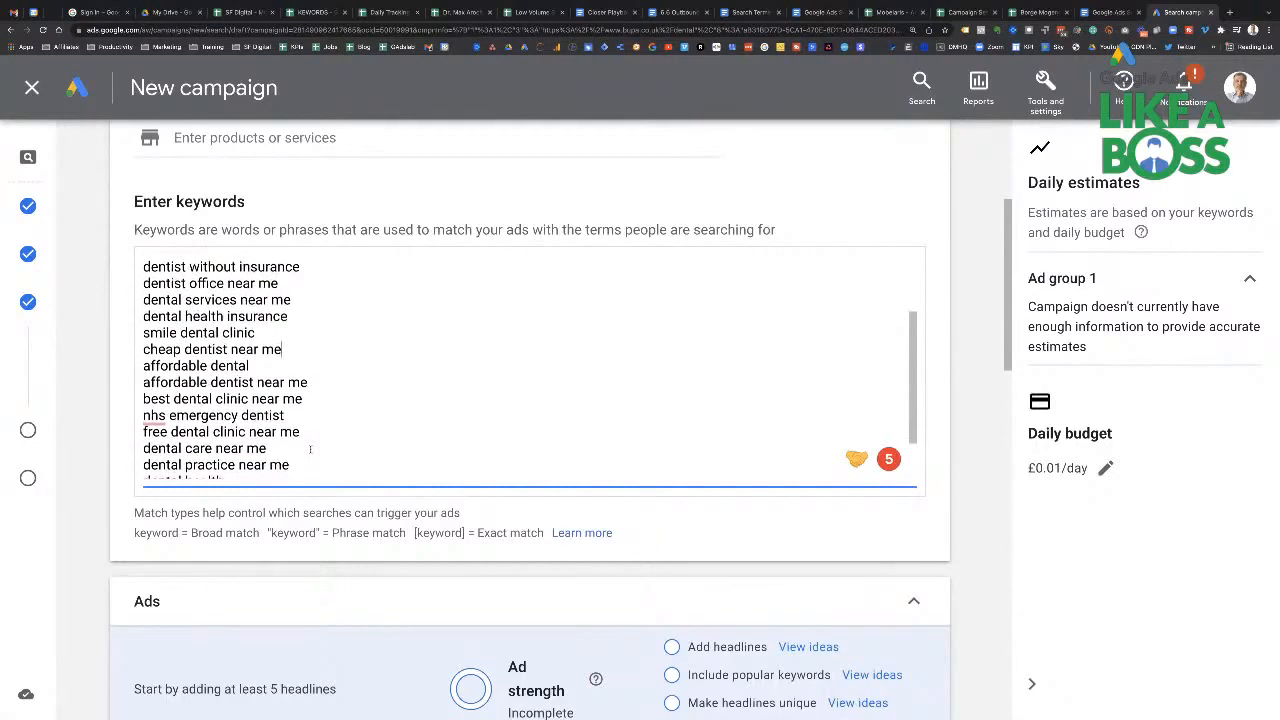
scroll(310, 449, down, 2)
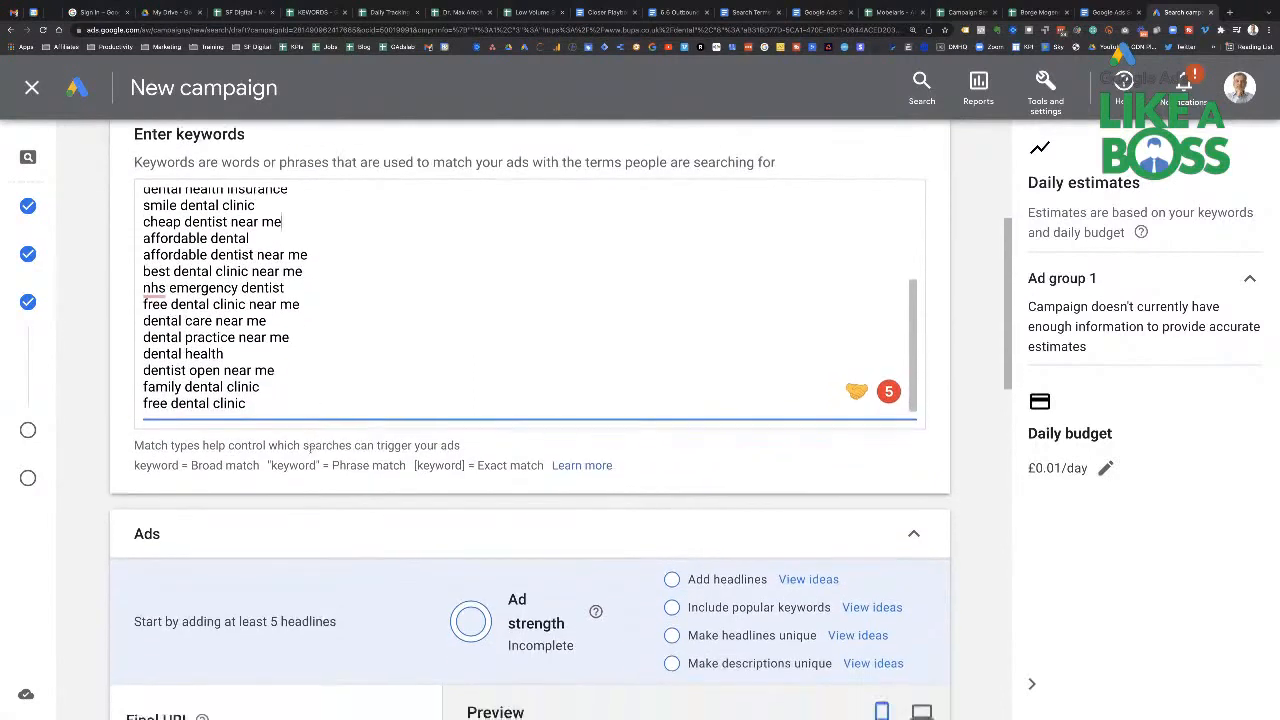
drag(247, 403, 133, 265)
key(BackSpace)
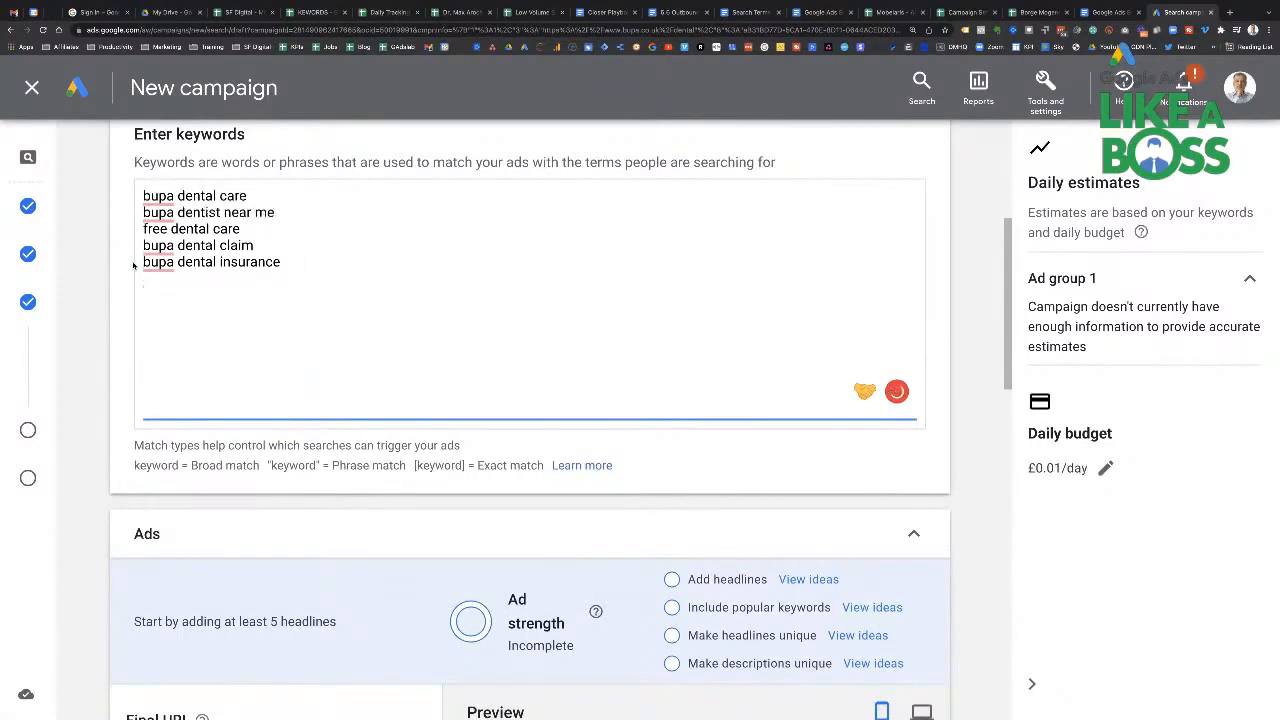
Step: Add a closing quotation mark after each of the five remaining keywords
scroll(187, 297, up, 1)
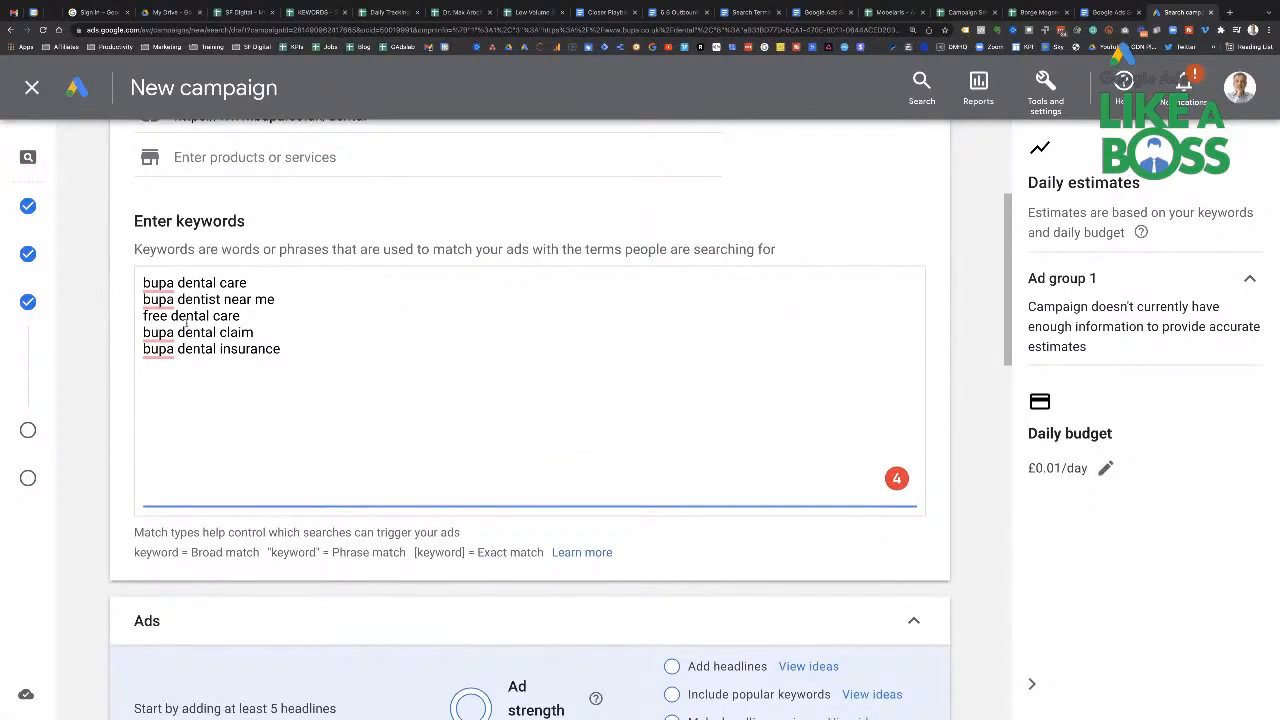
scroll(304, 400, down, 1)
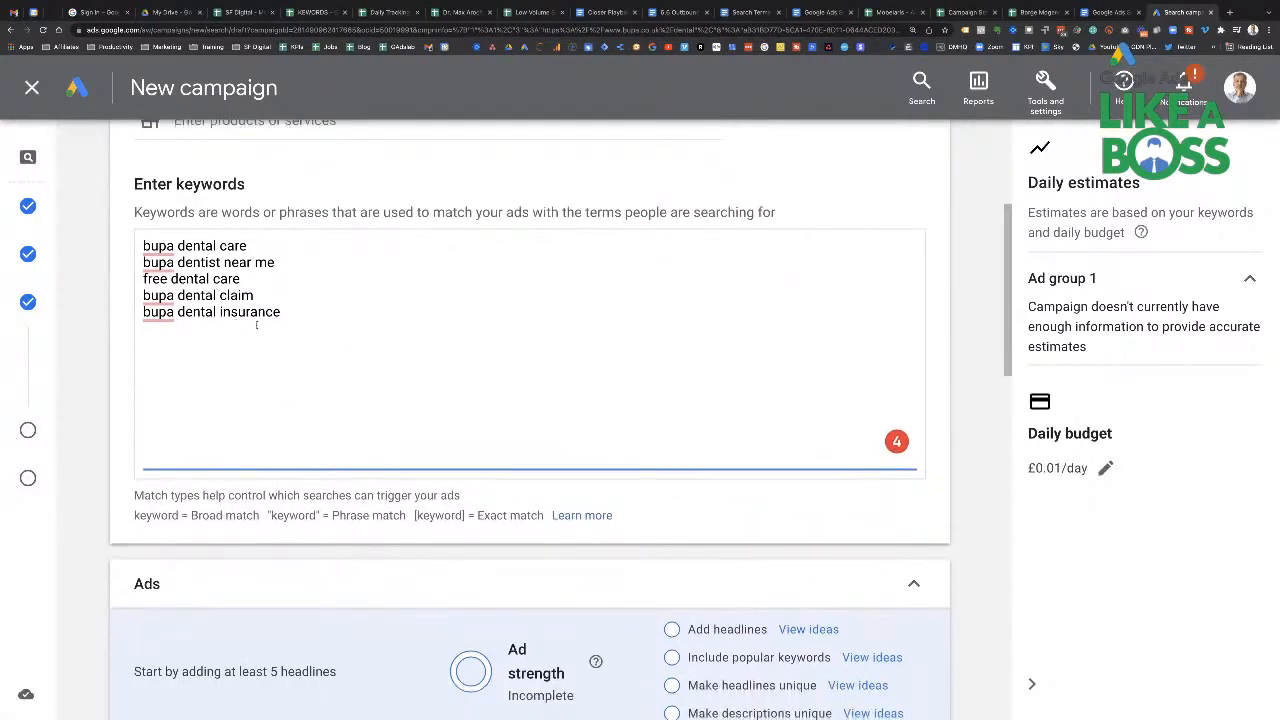
text(")
click(290, 297)
text(")
click(268, 281)
text(")
click(286, 263)
text(")
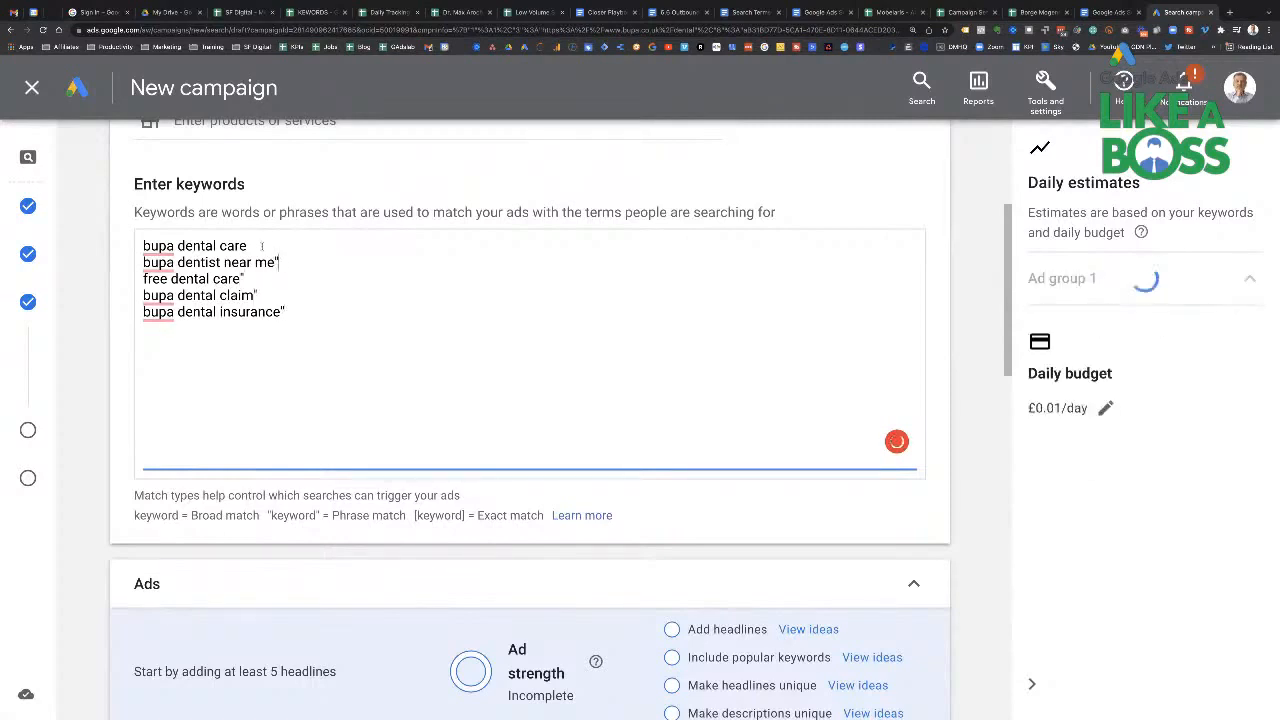
click(268, 246)
text(")
Step: Add an opening quotation mark before each of the five keywords so that they become phrase match
click(143, 245)
text(")
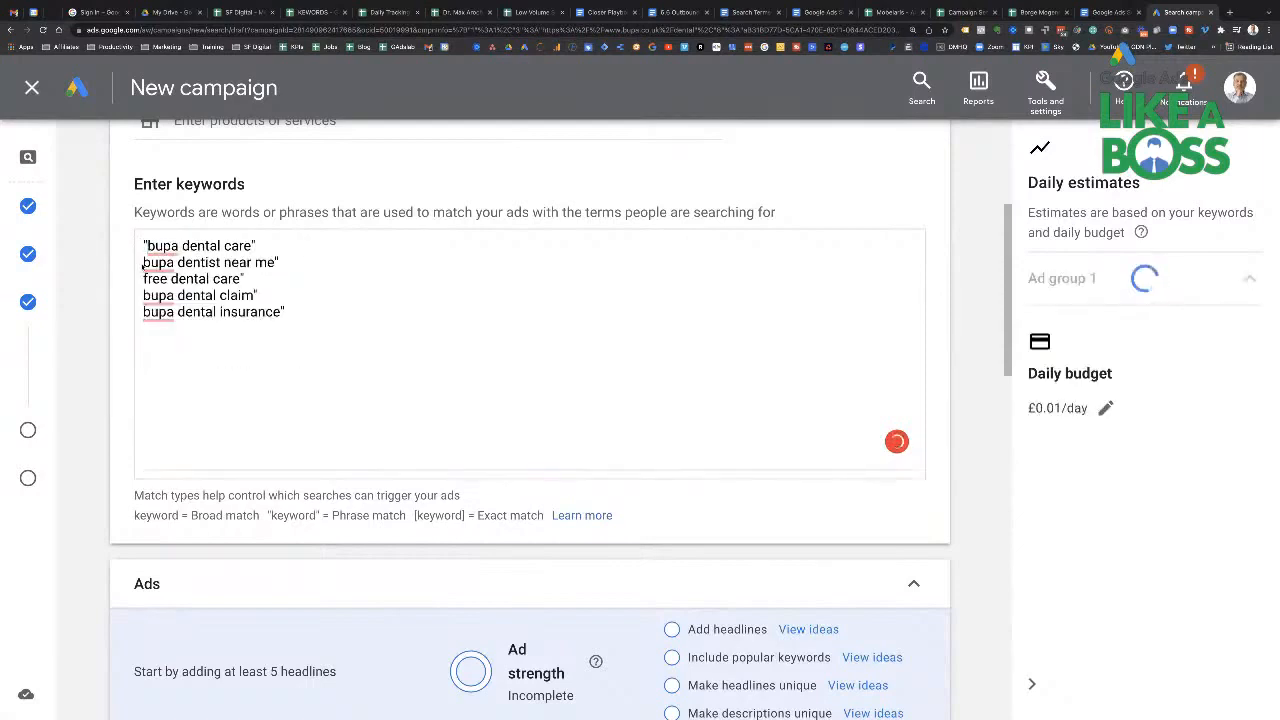
click(143, 262)
click(144, 278)
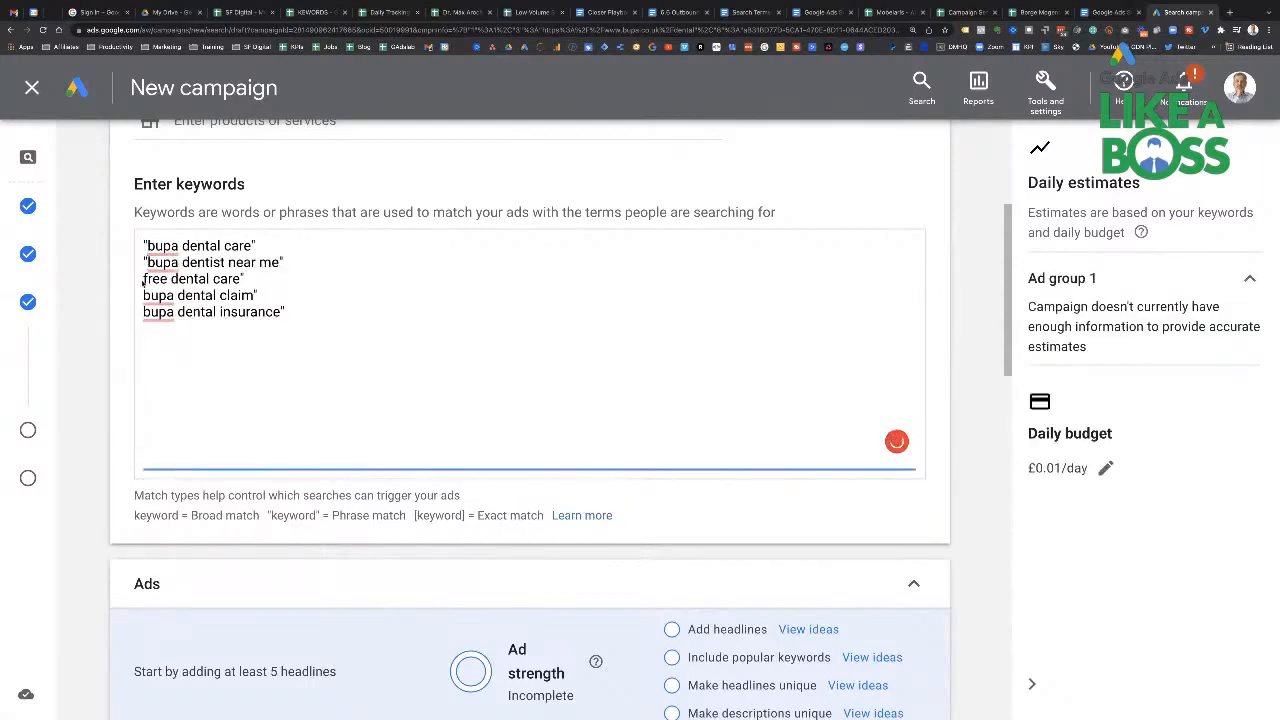
text(")
click(143, 292)
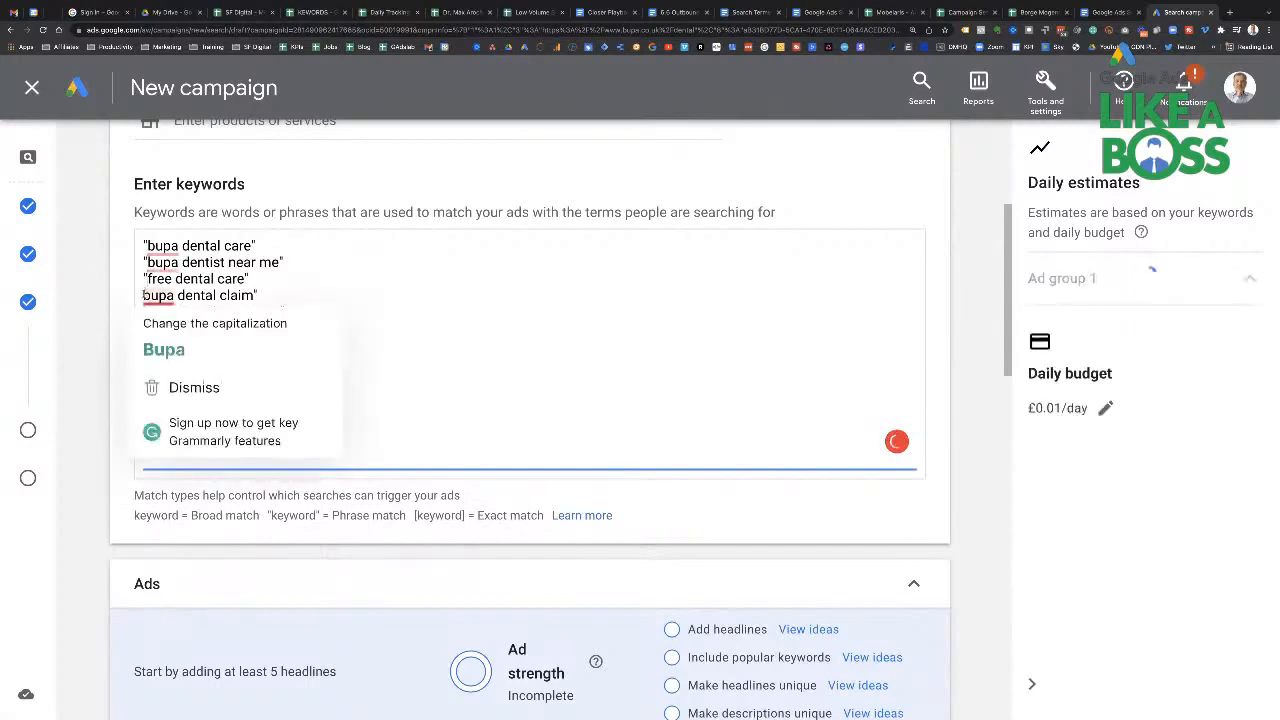
text(")
click(142, 312)
text(")
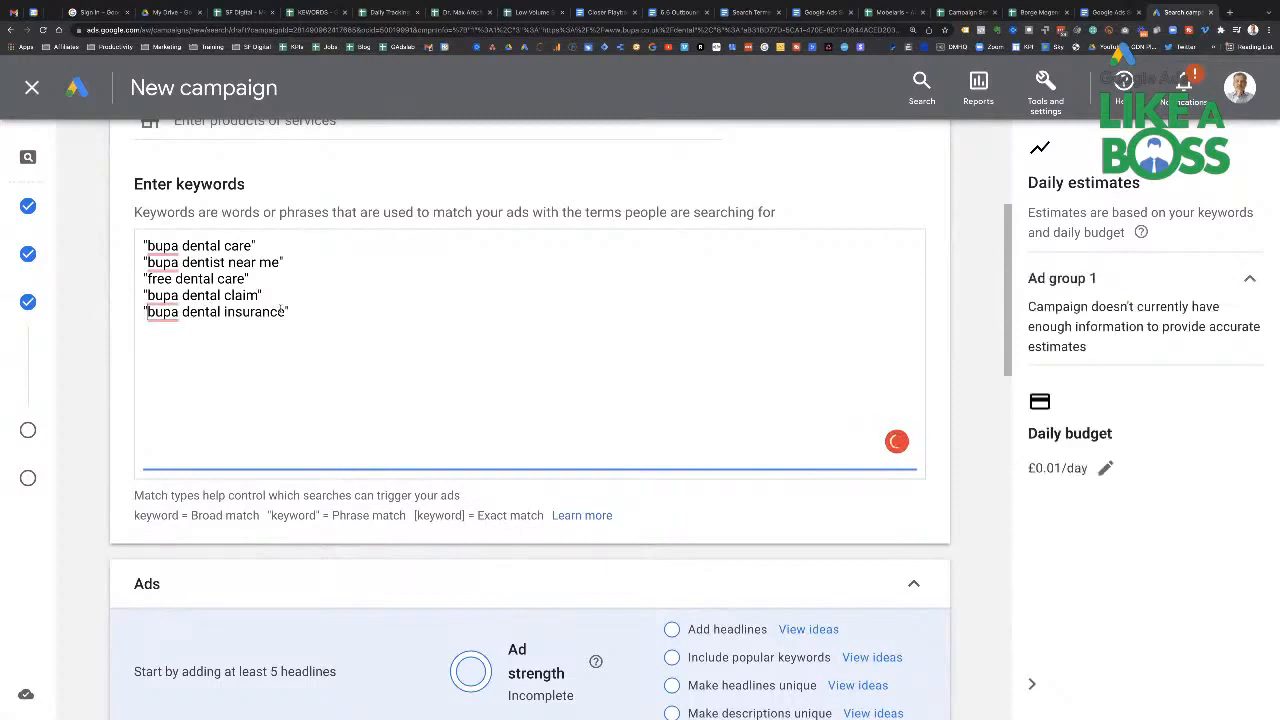
click(192, 515)
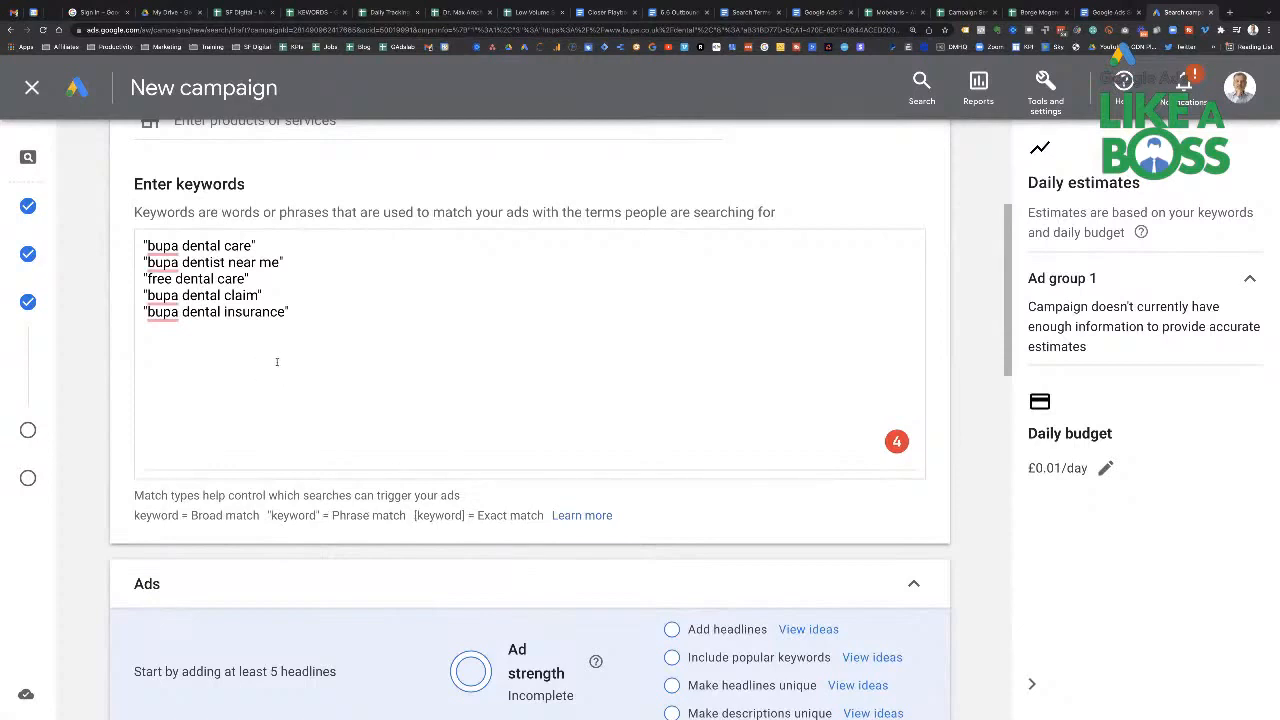
Step: Duplicate the five phrase match keywords directly below the existing list
drag(304, 312, 85, 235)
key(ctrl+c)
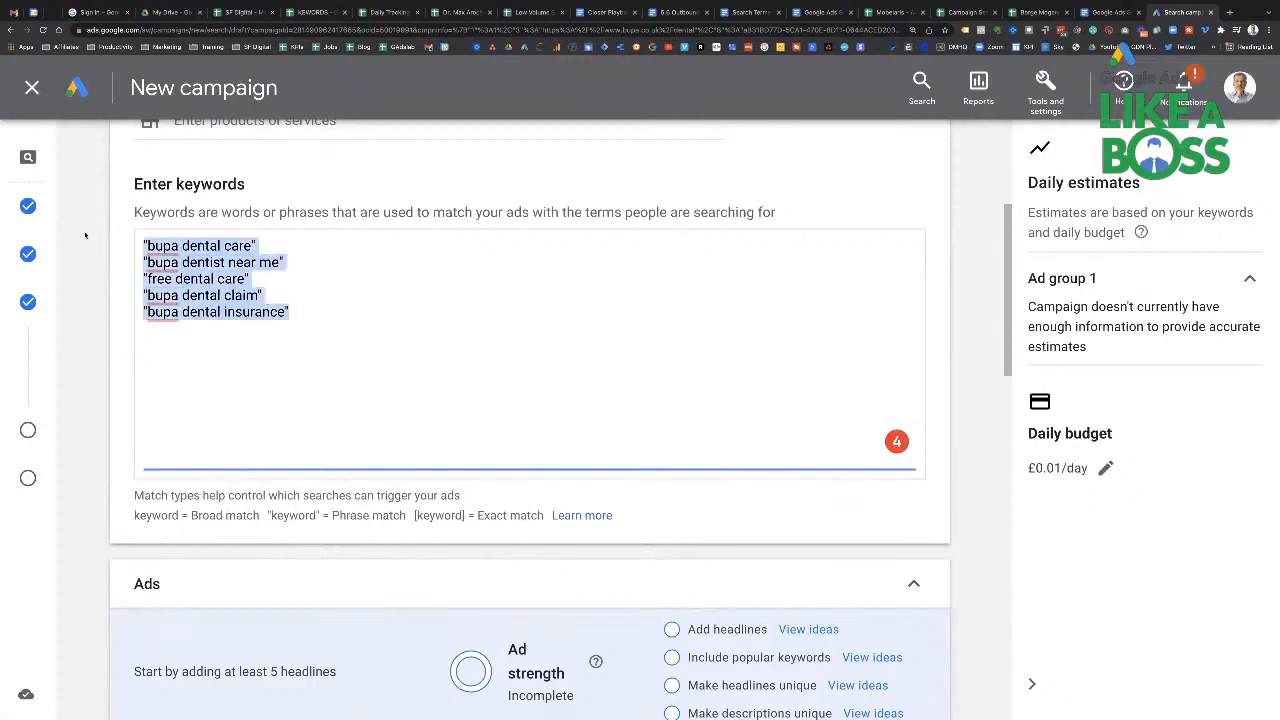
click(298, 312)
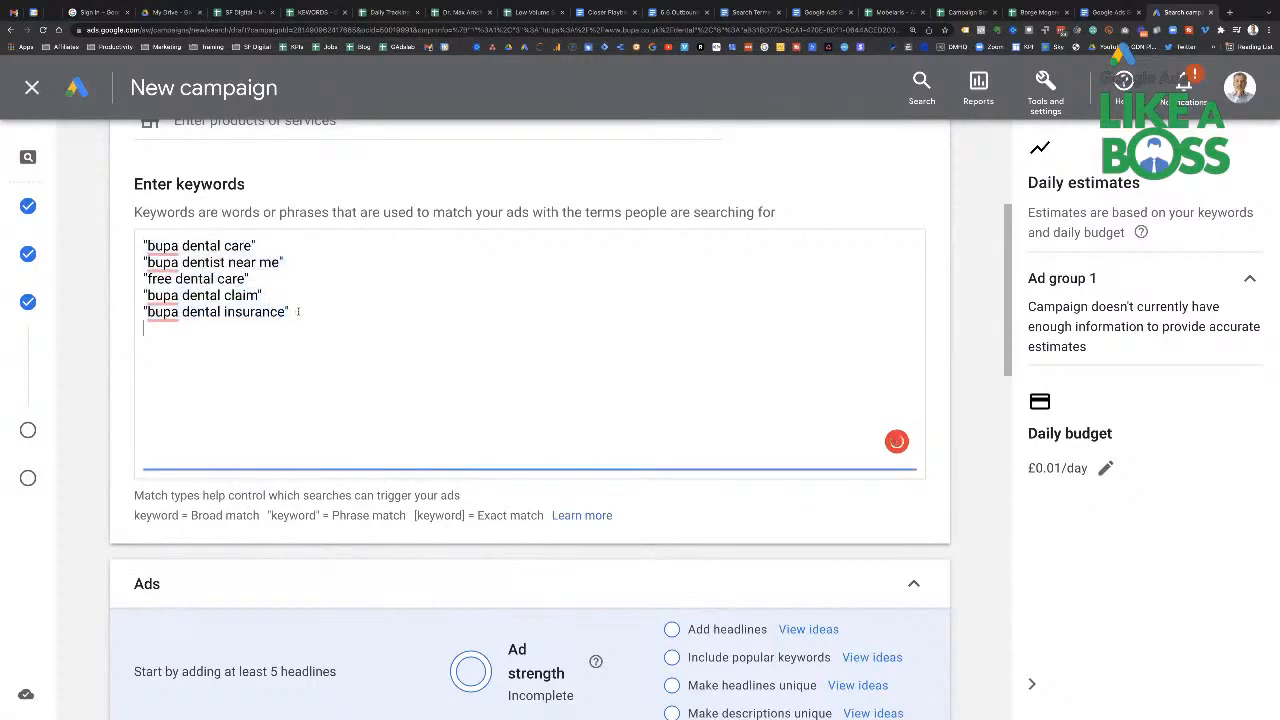
key(Return)
key(ctrl+v)
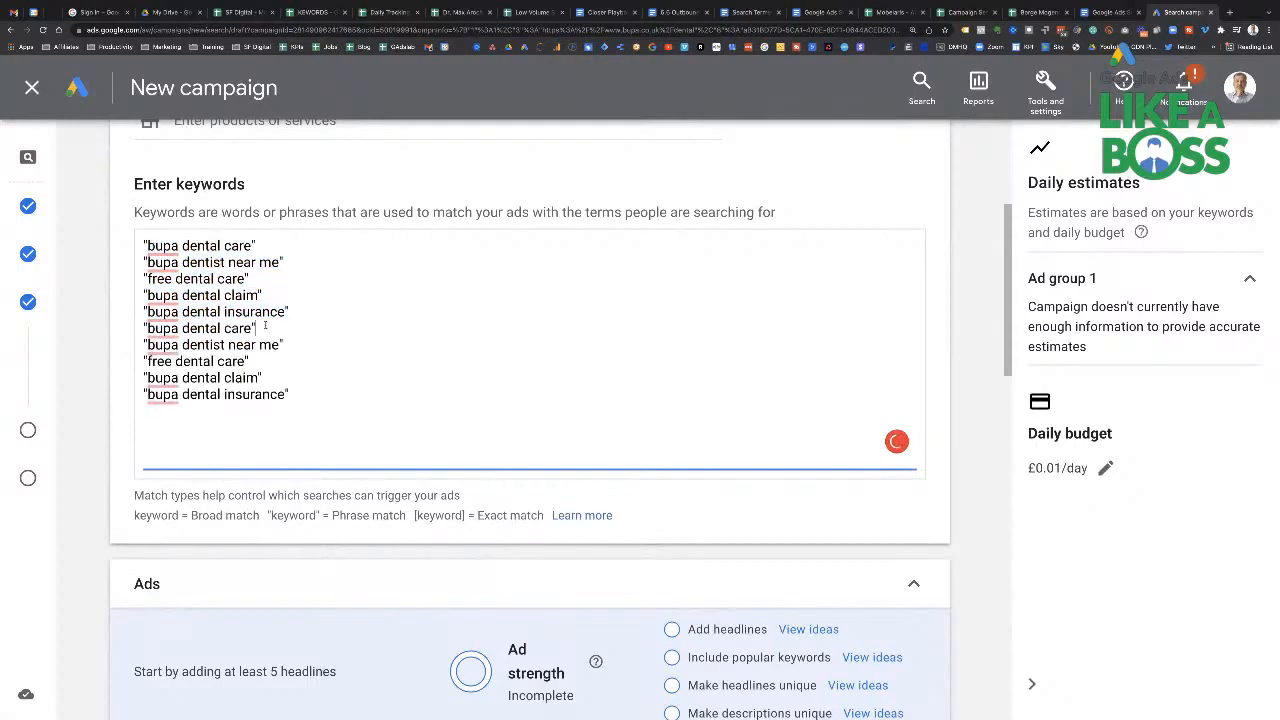
Step: Change the copied "bupa dental care" keyword to exact match as [bupa dental care] and delete the other four copies
click(262, 328)
mouse_move(162, 331)
key(Home)
key(Delete)
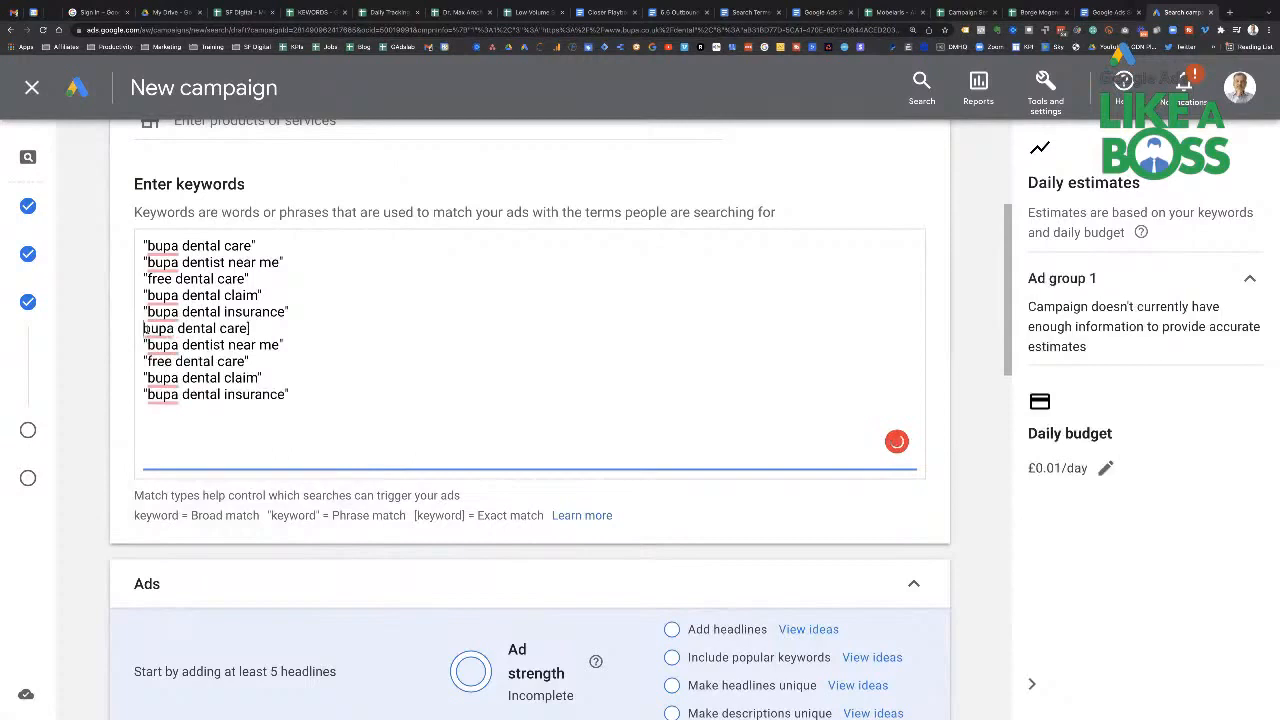
text([)
drag(289, 395, 93, 350)
key(BackSpace)
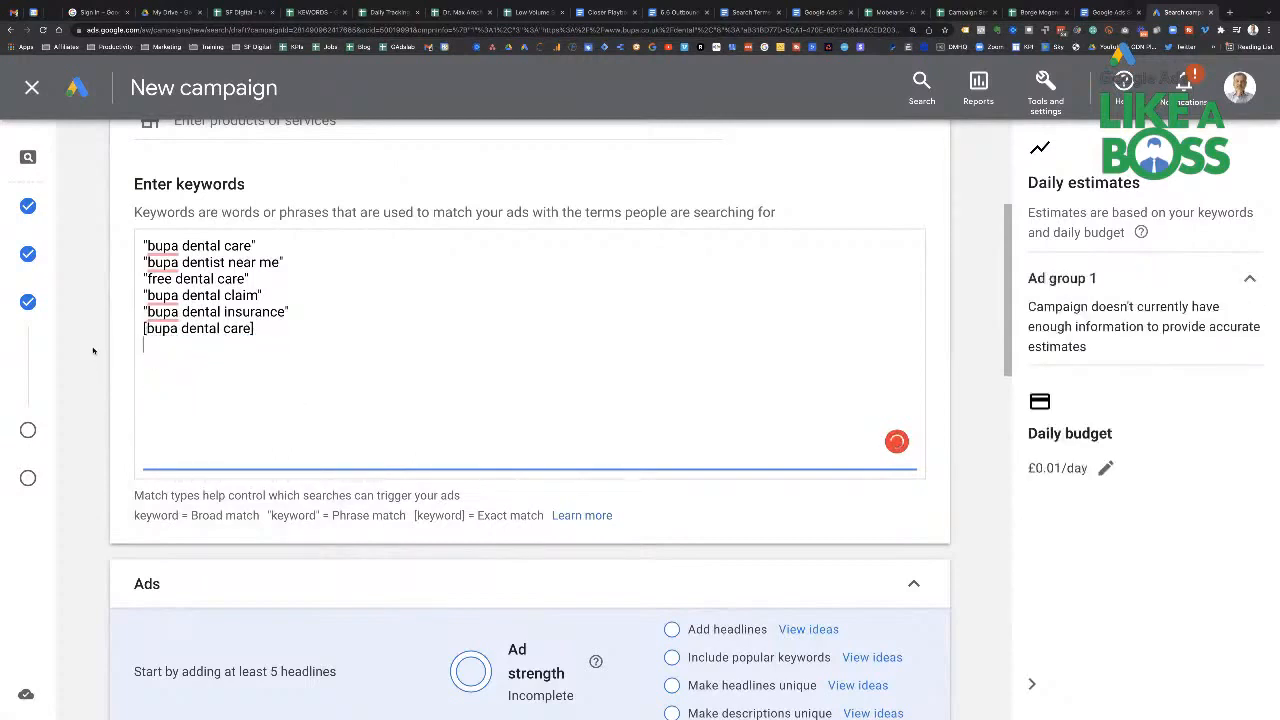
Step: Search Google for "bupa dentist" in a new browser tab
scroll(309, 406, down, 5)
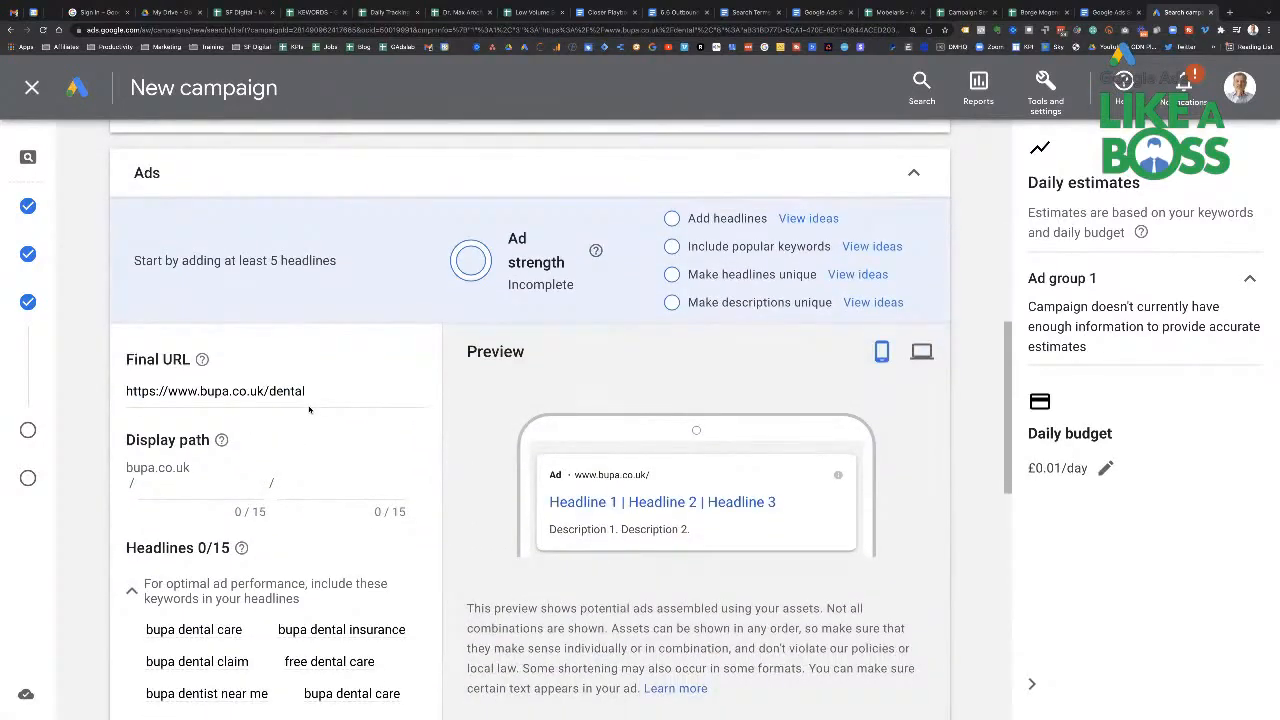
scroll(396, 347, down, 2)
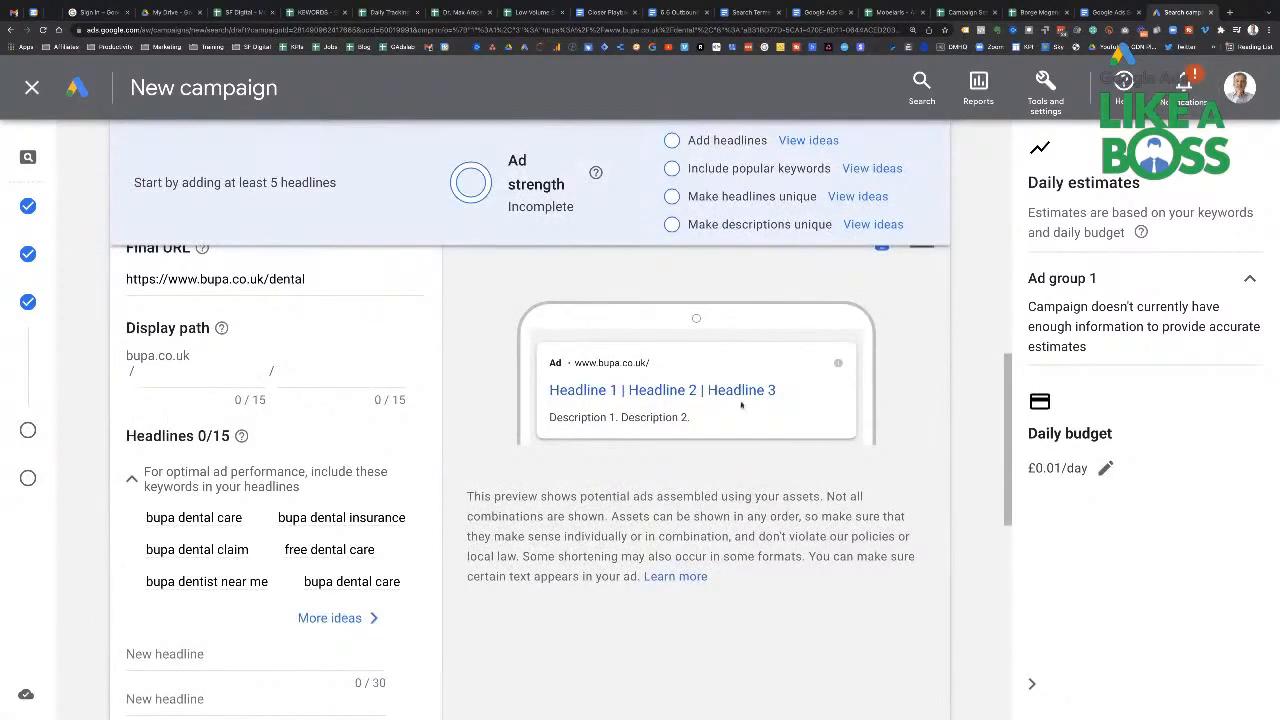
scroll(741, 404, up, 2)
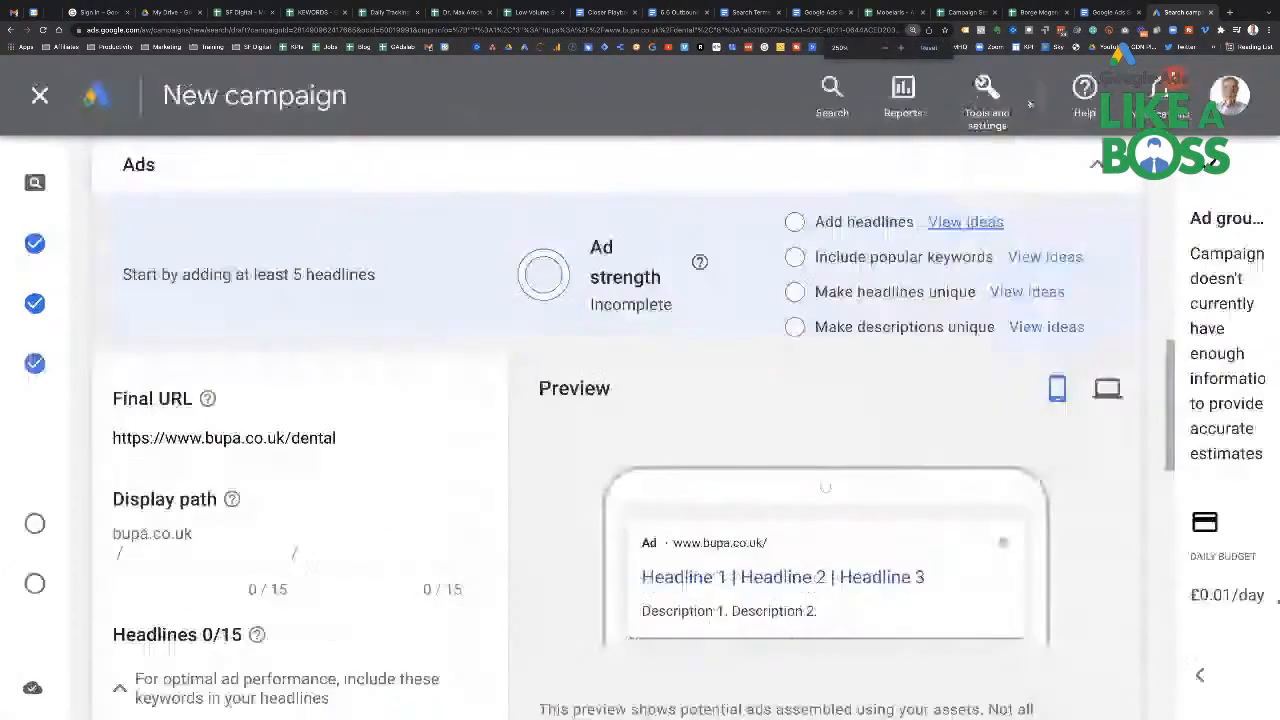
click(1231, 12)
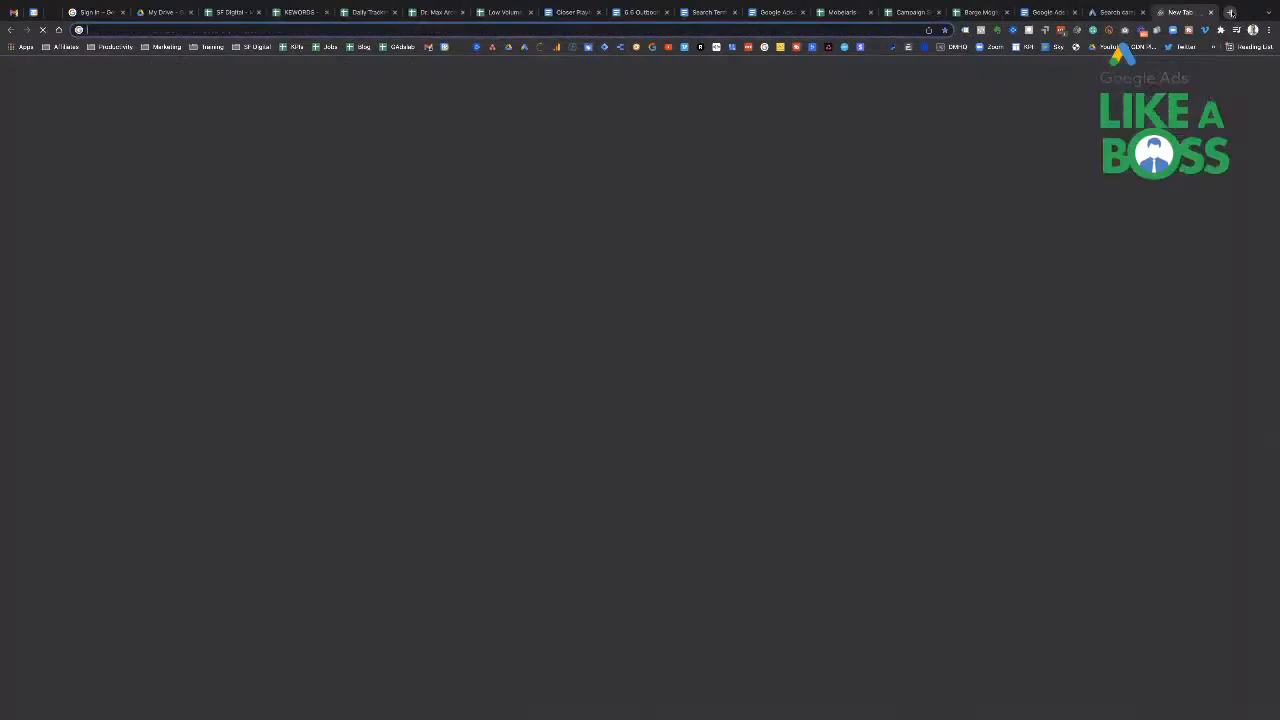
text(bupa dentist)
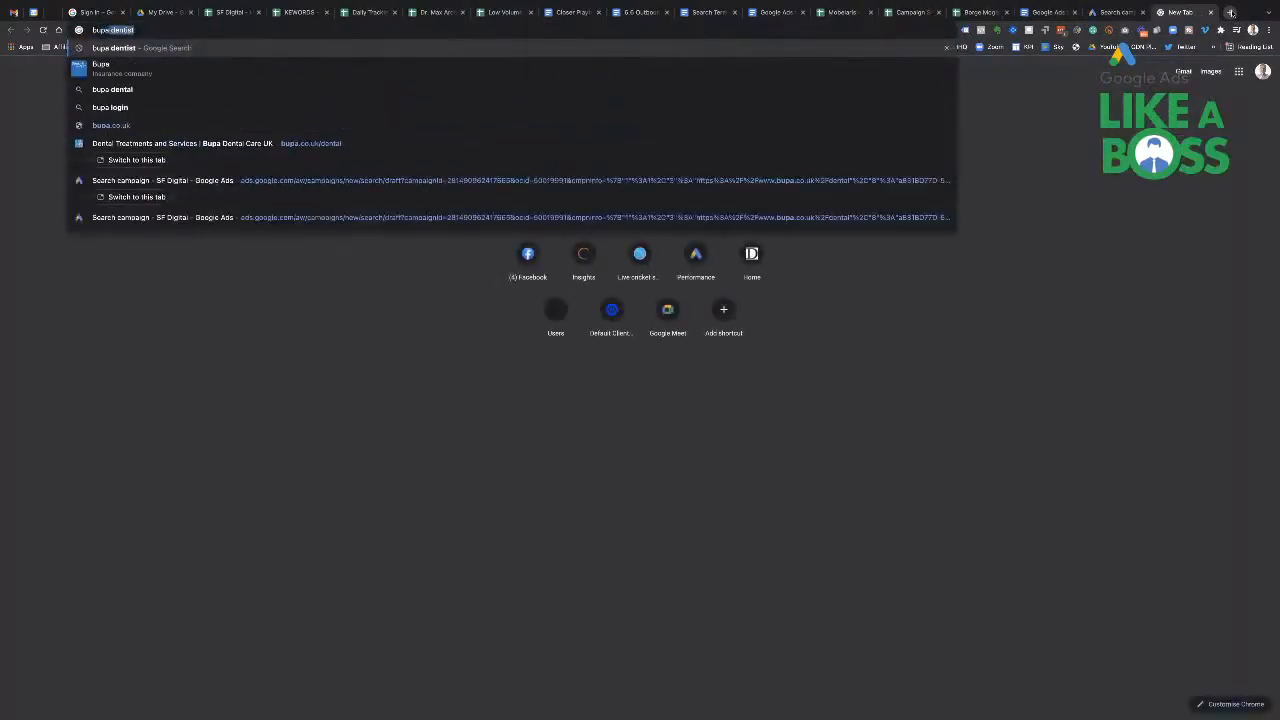
key(Return)
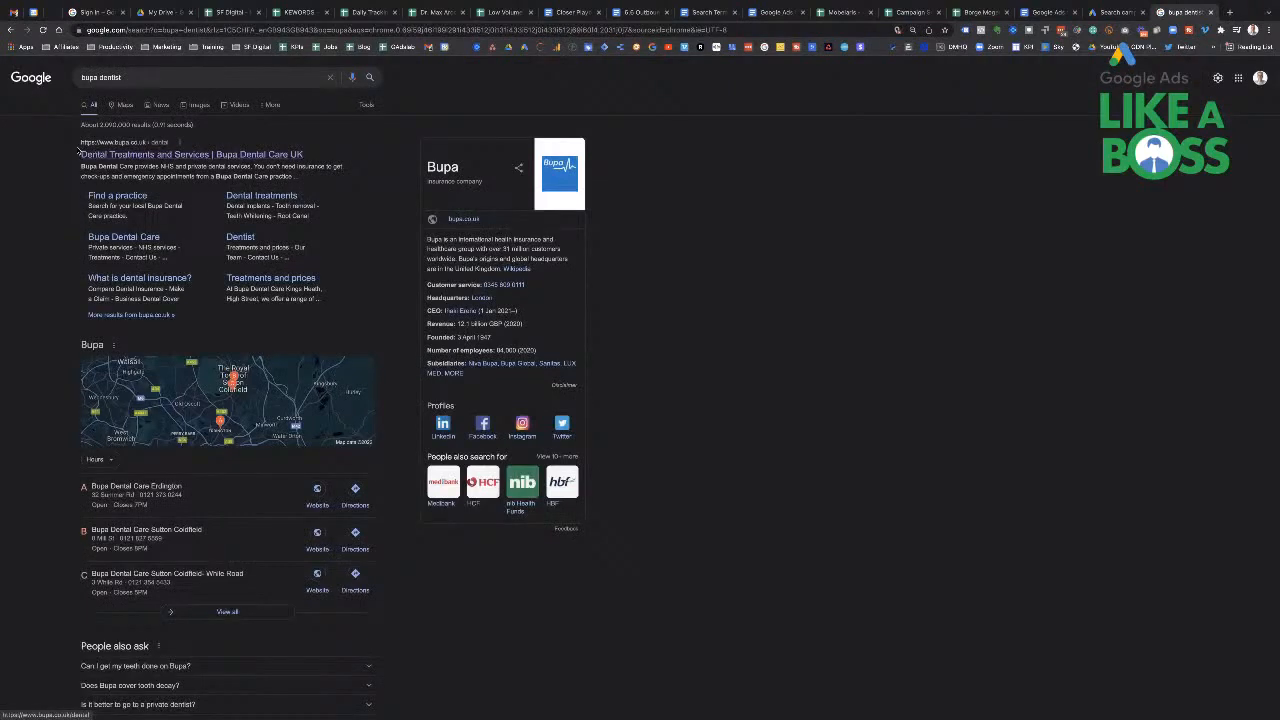
Step: Examine the first Bupa listing with its sitelinks, then open its dental page and accept the cookies
drag(71, 143, 197, 300)
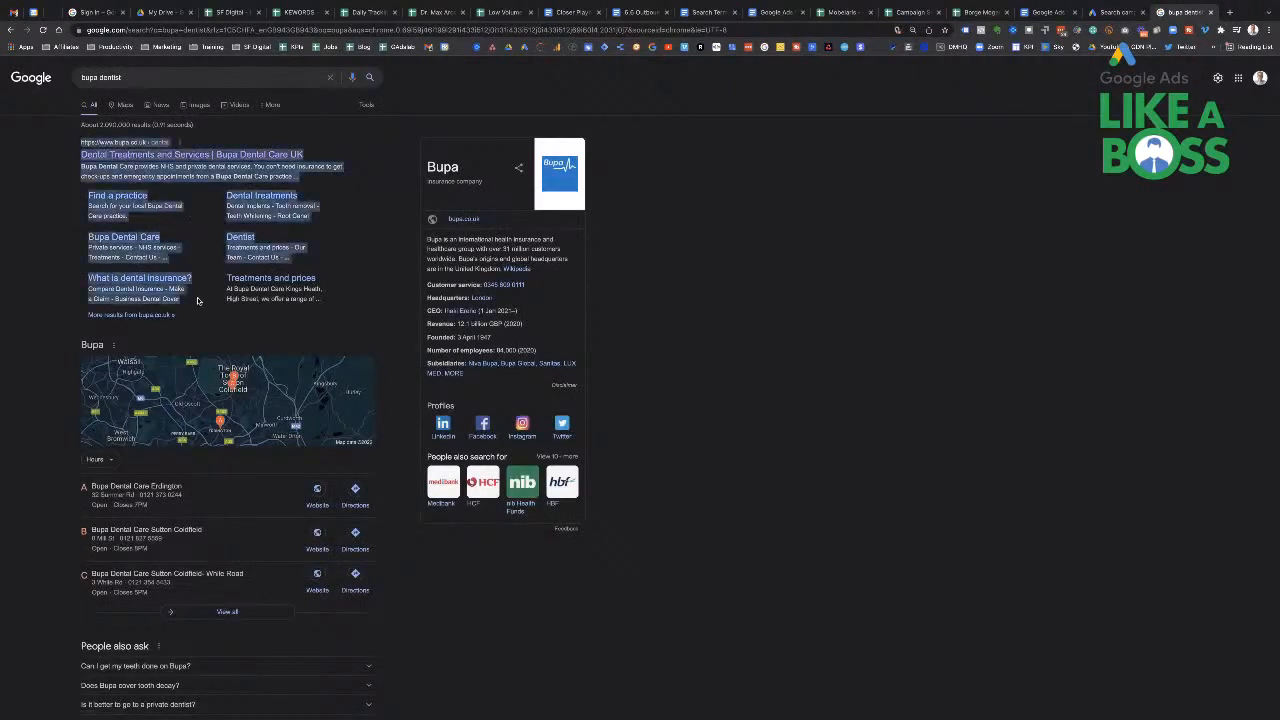
click(76, 145)
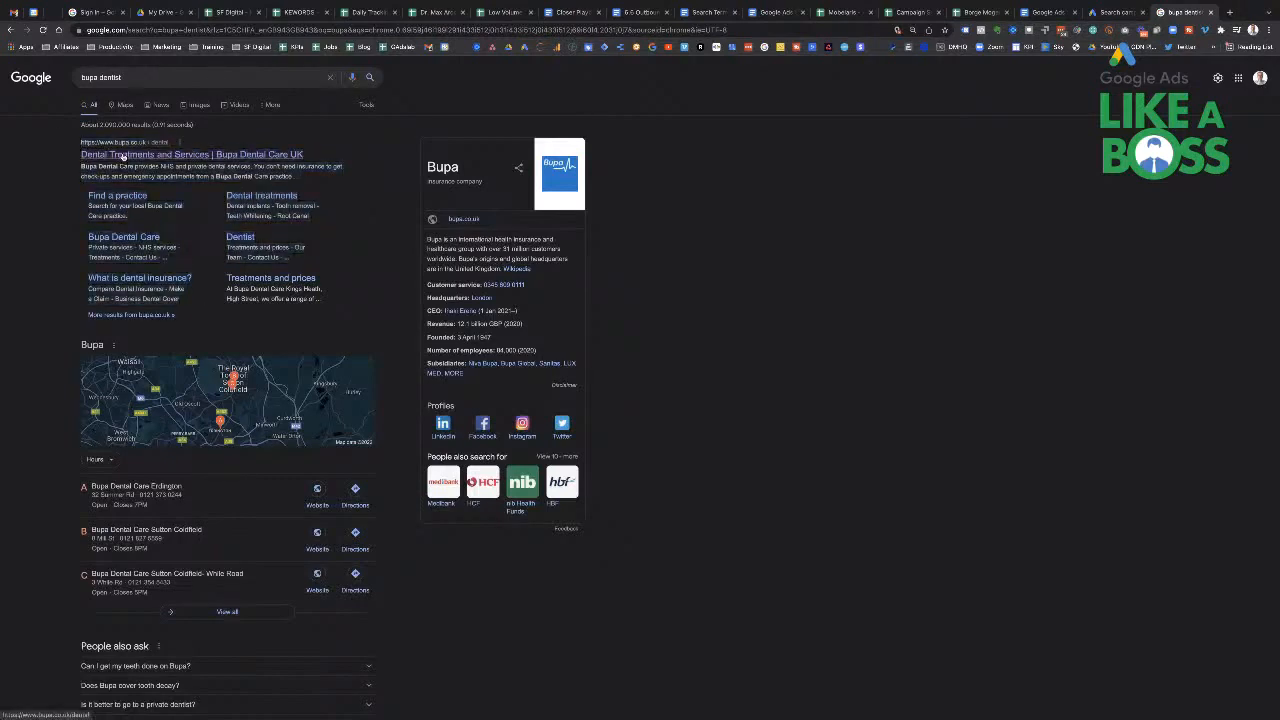
click(122, 156)
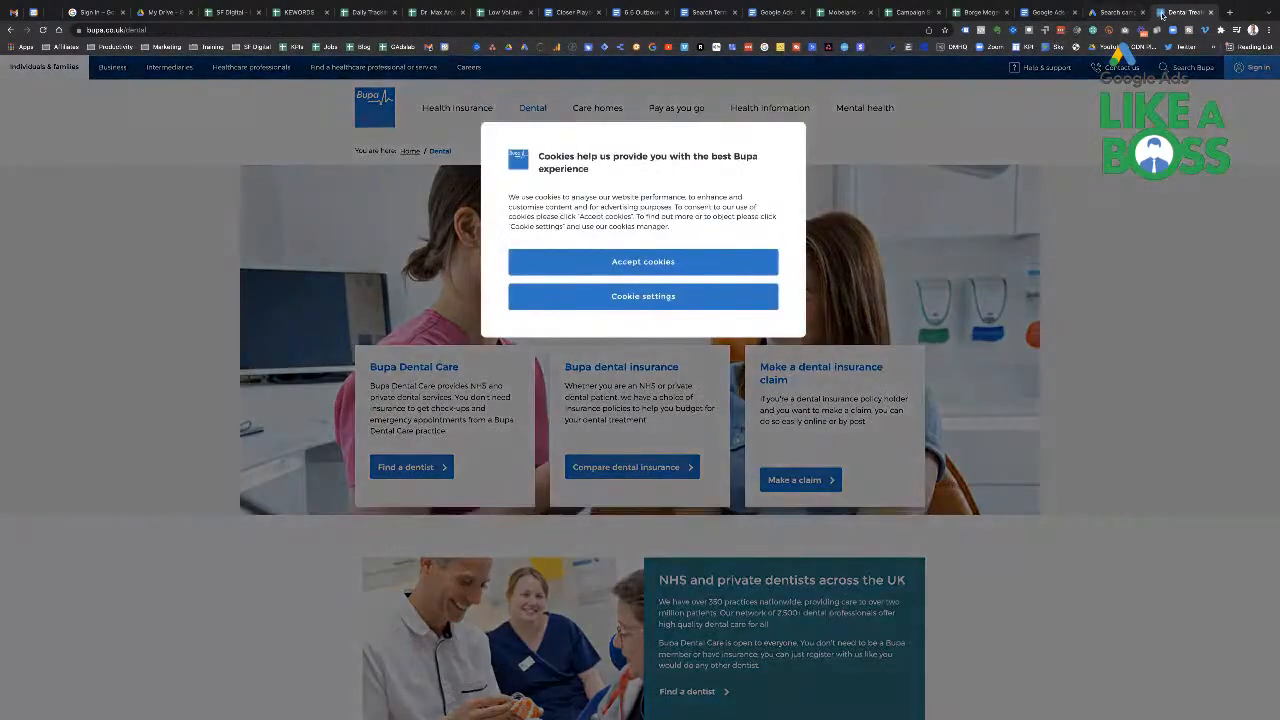
click(643, 262)
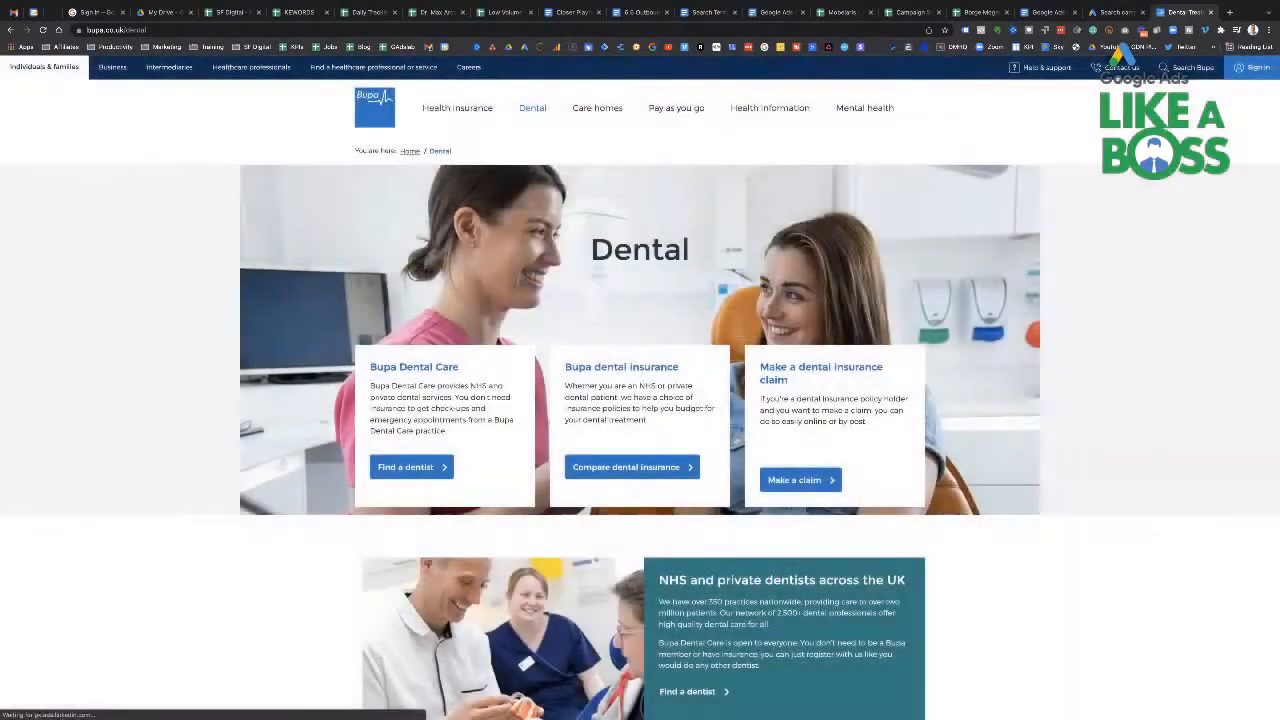
drag(1185, 13, 1170, 72)
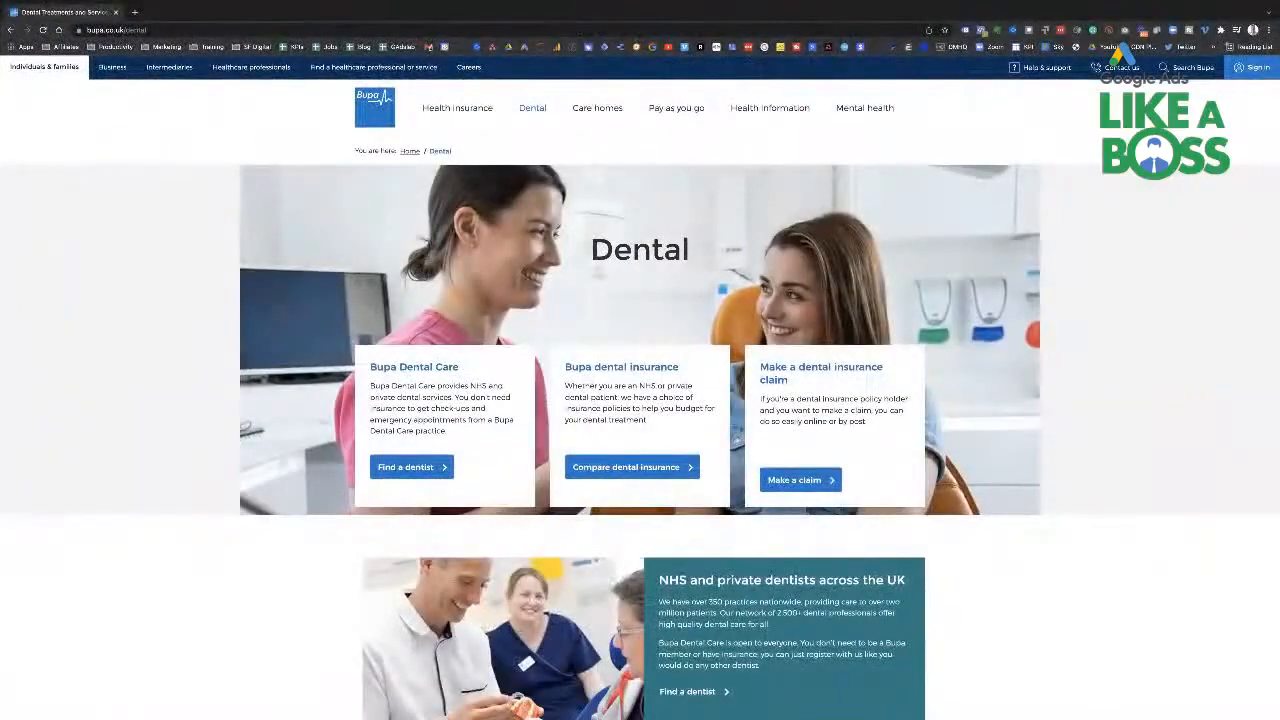
mouse_move(18, 8)
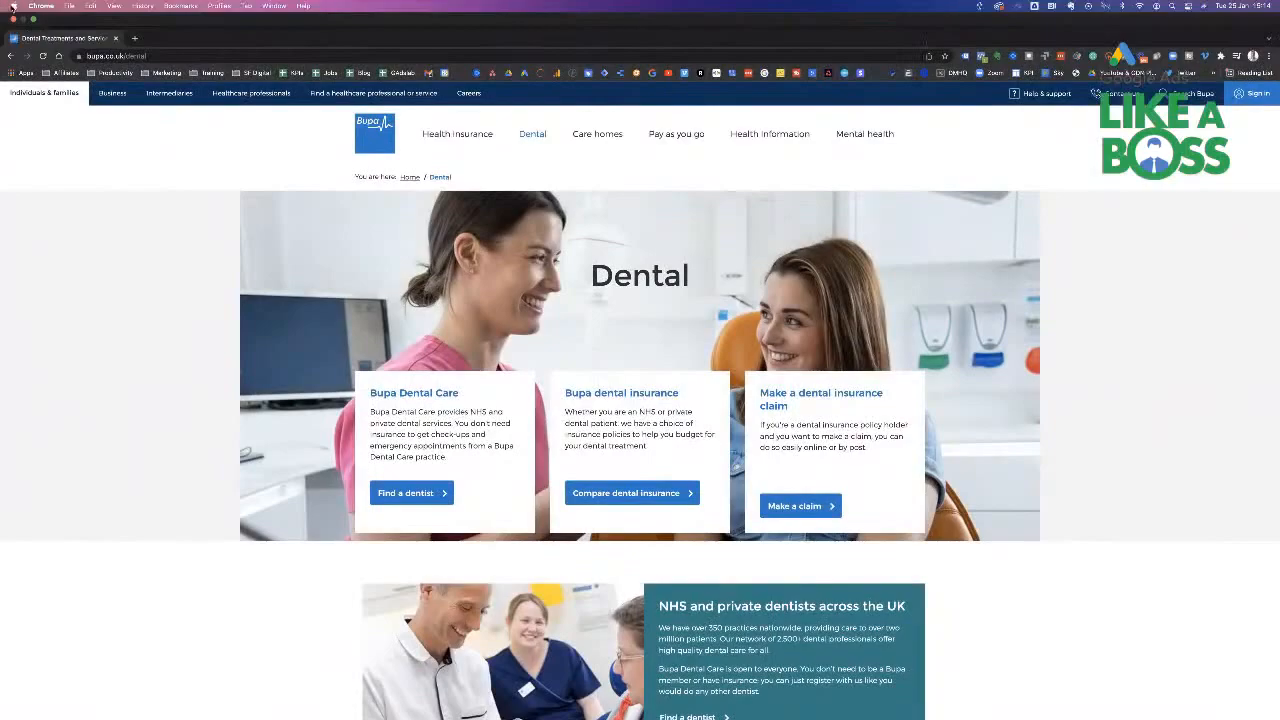
click(33, 19)
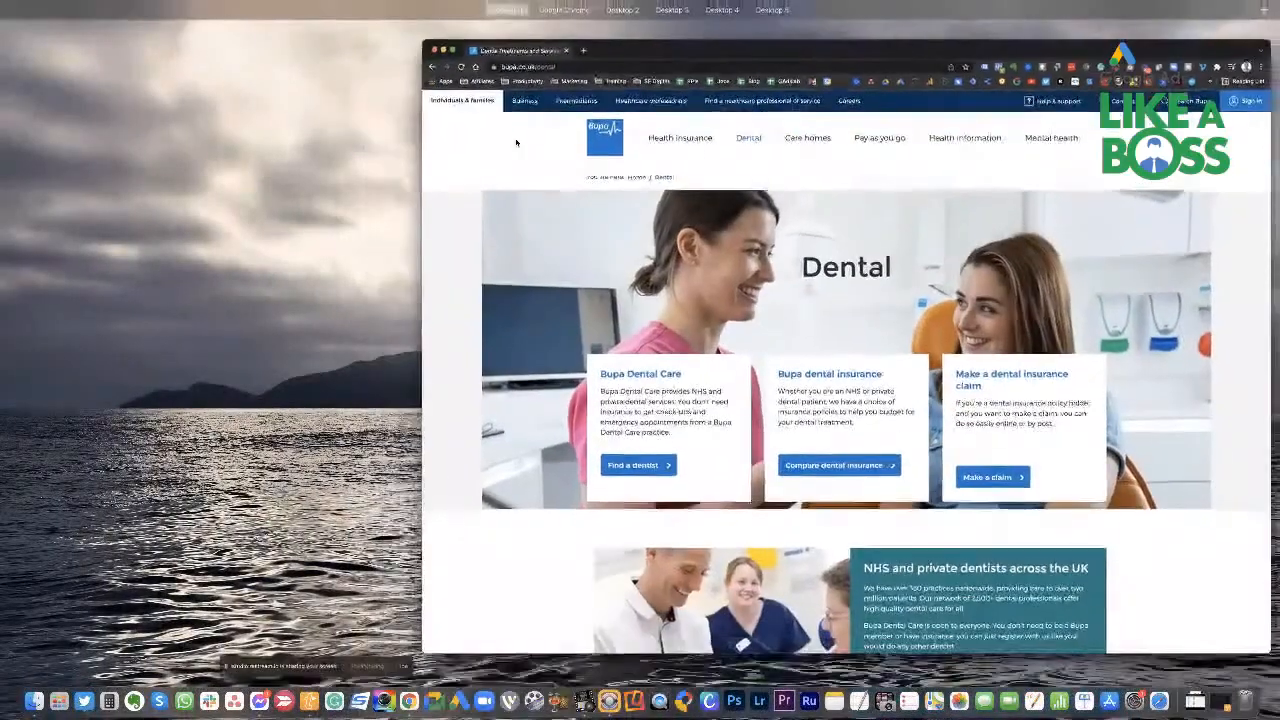
drag(519, 50, 405, 88)
click(498, 53)
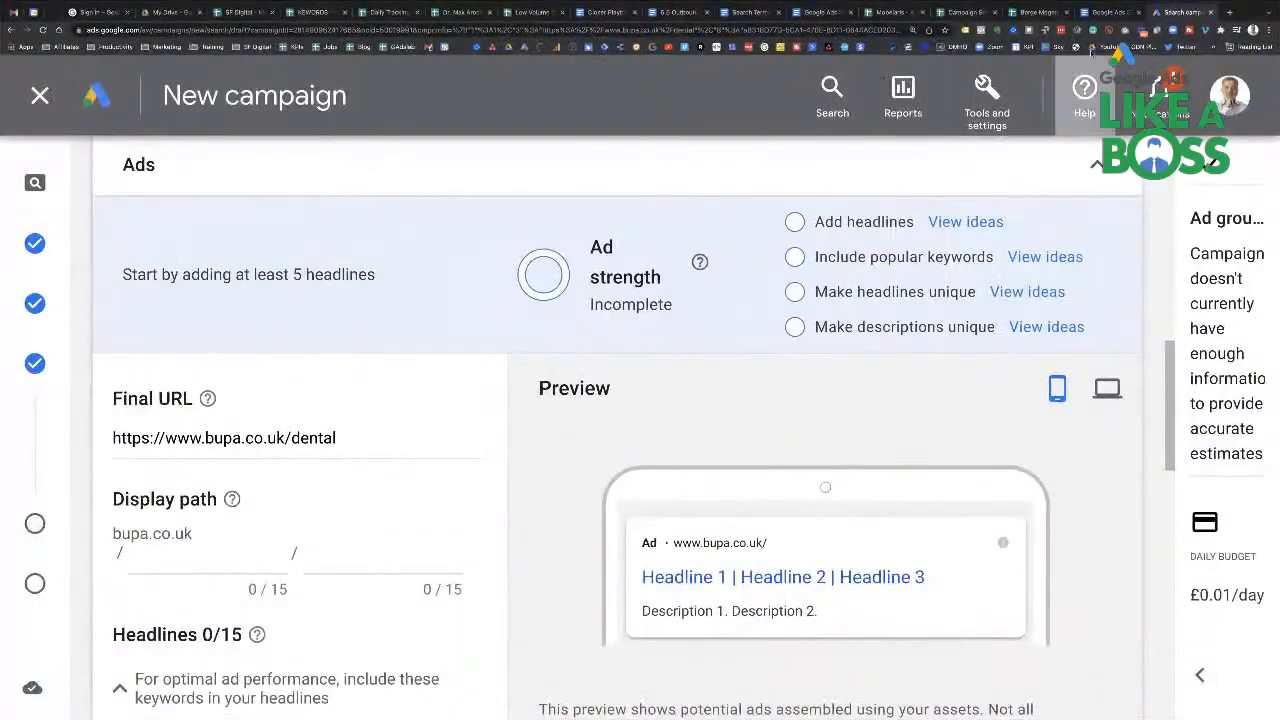
Step: Reopen the Bupa dental page from a "bupa dentist" Google search in a new tab and return to the campaign draft
click(1230, 15)
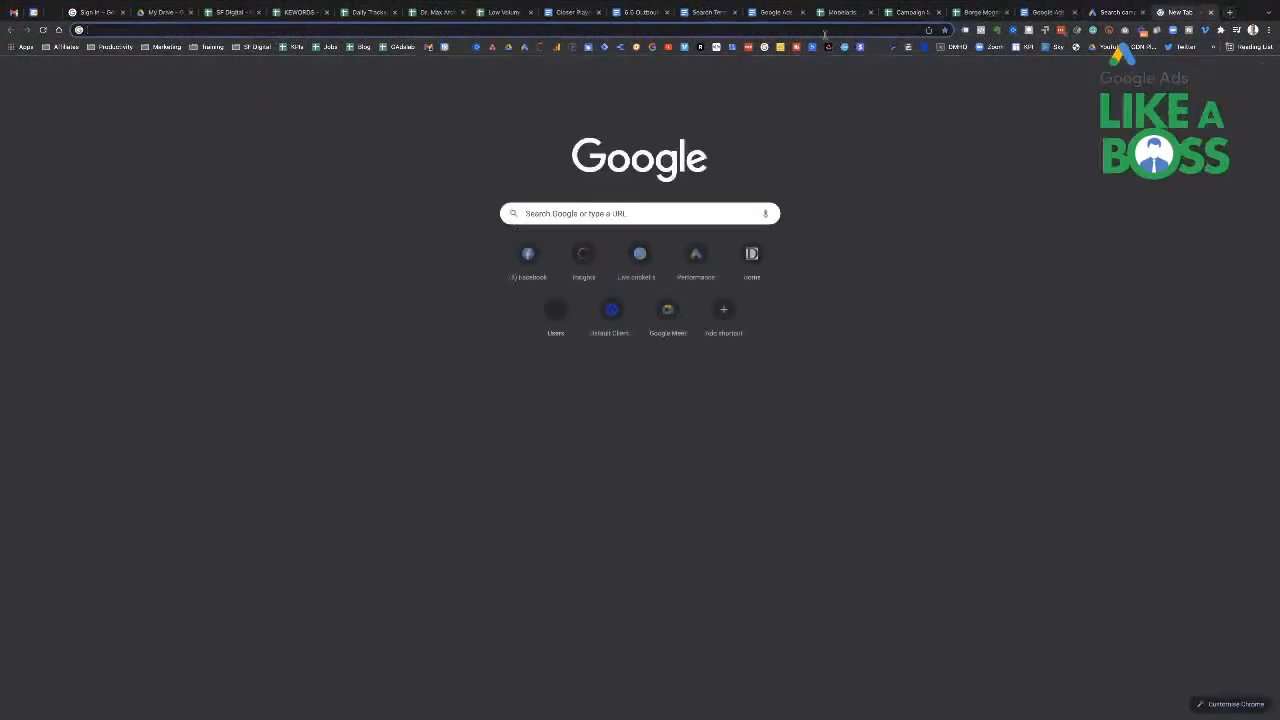
text(bupa)
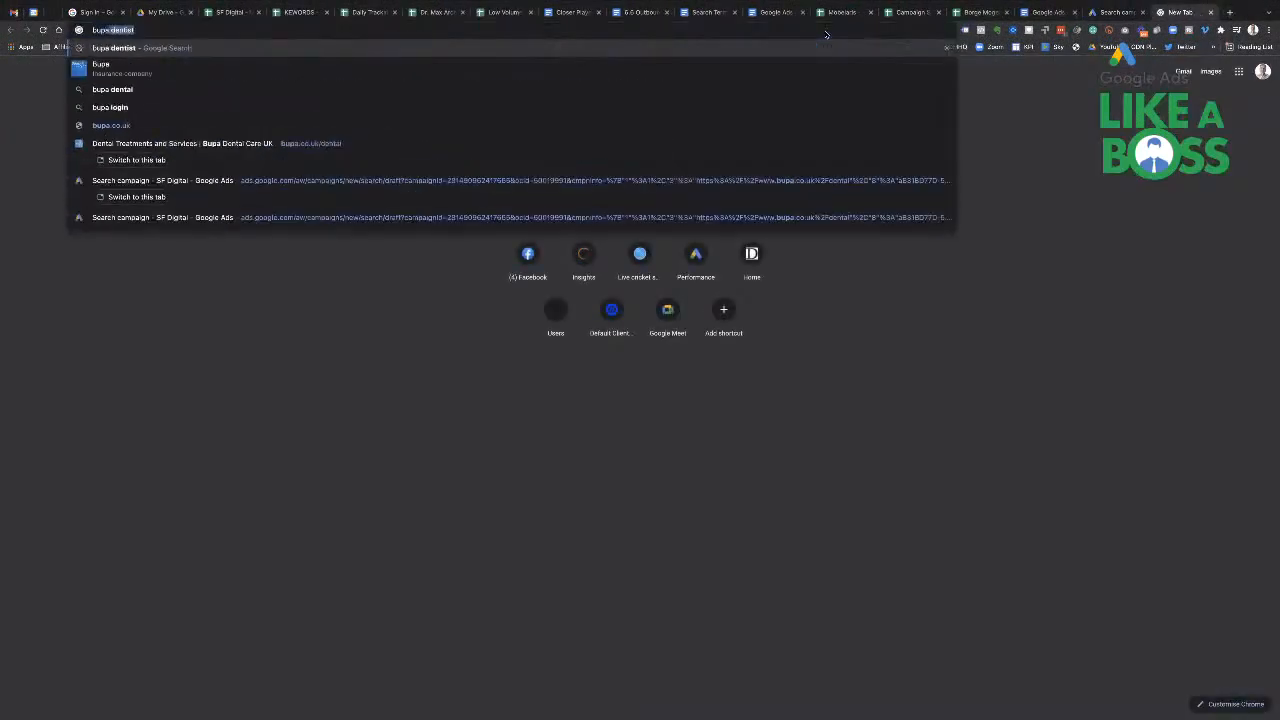
key(Return)
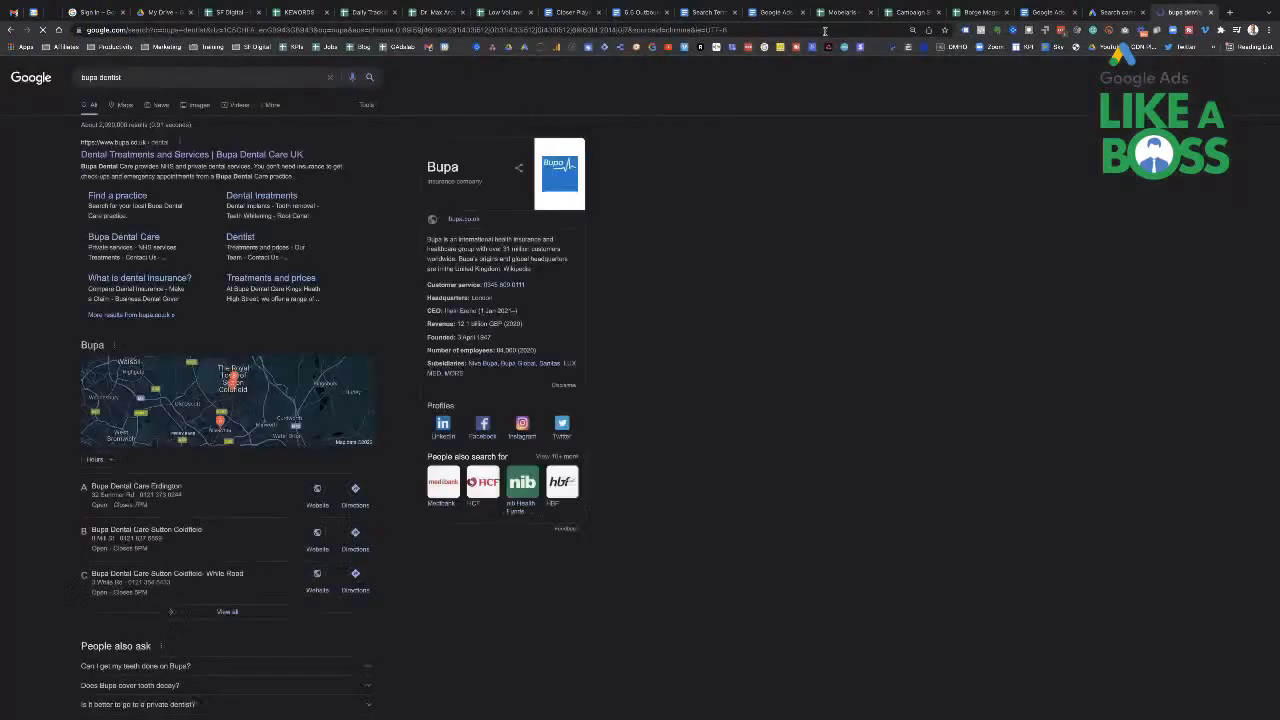
click(277, 157)
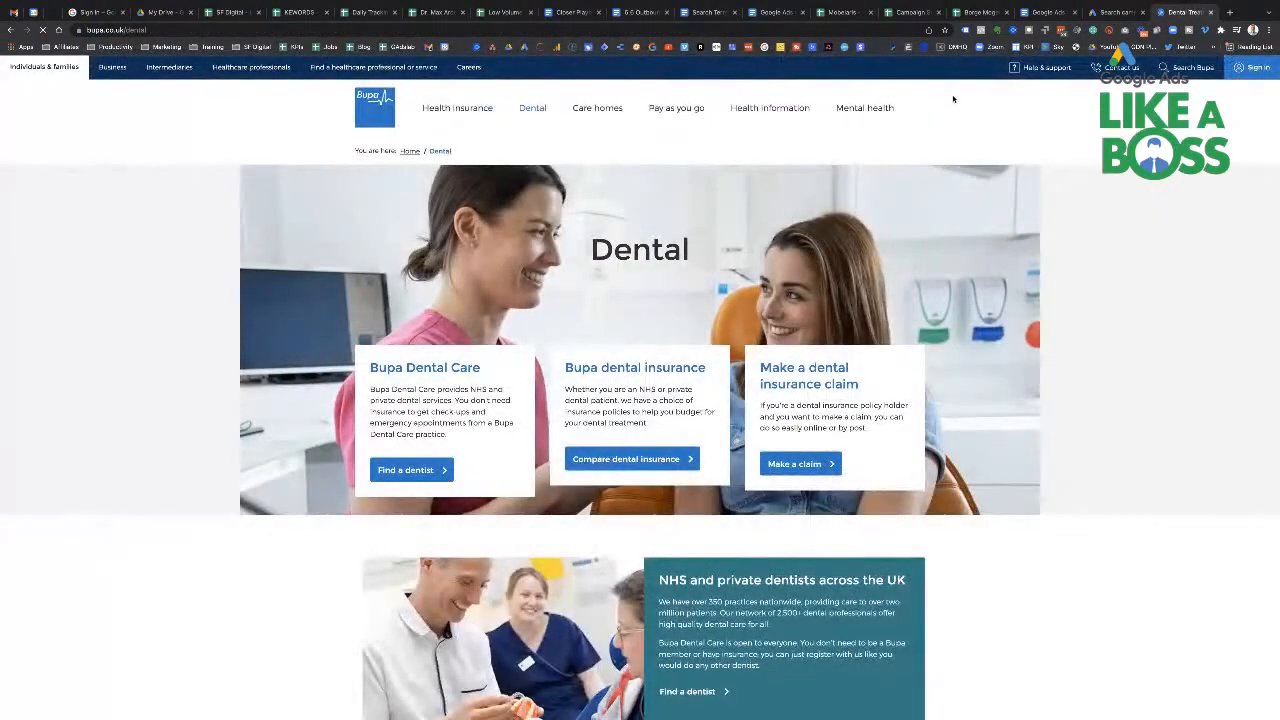
click(1104, 12)
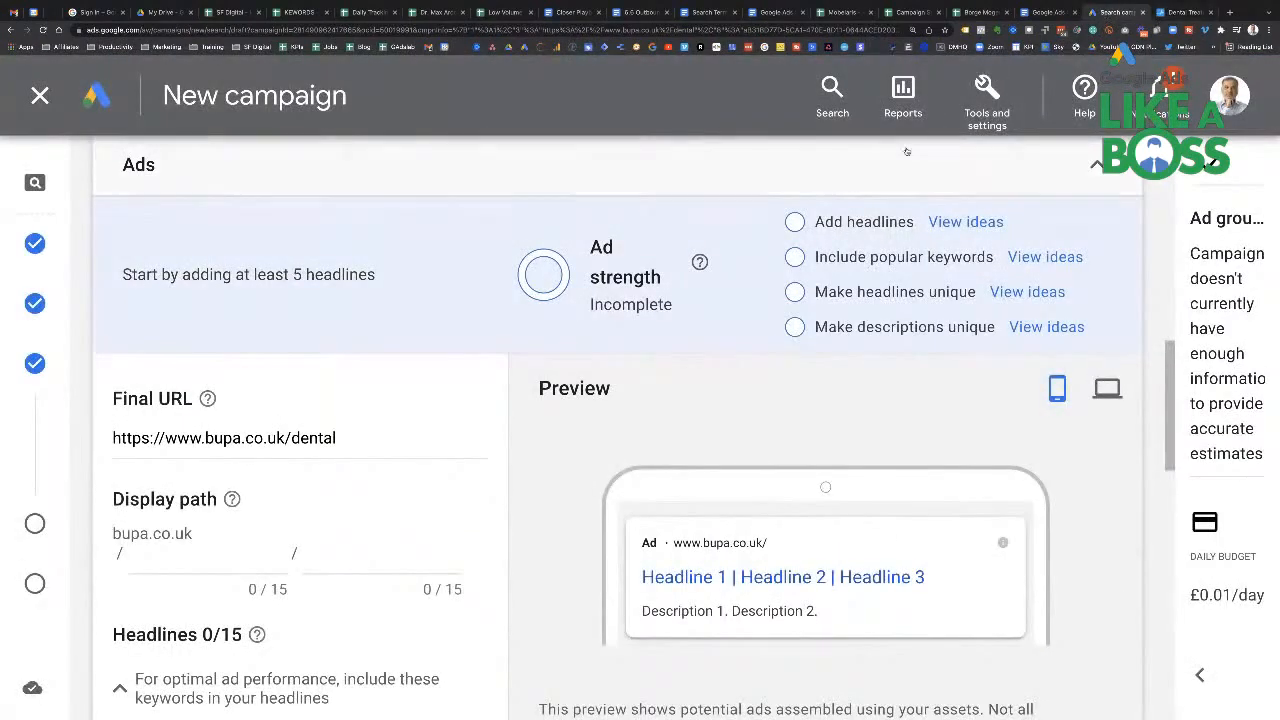
Step: Set the ad's display path to Bupa in the first part and Dentist in the second part
scroll(702, 323, down, 3)
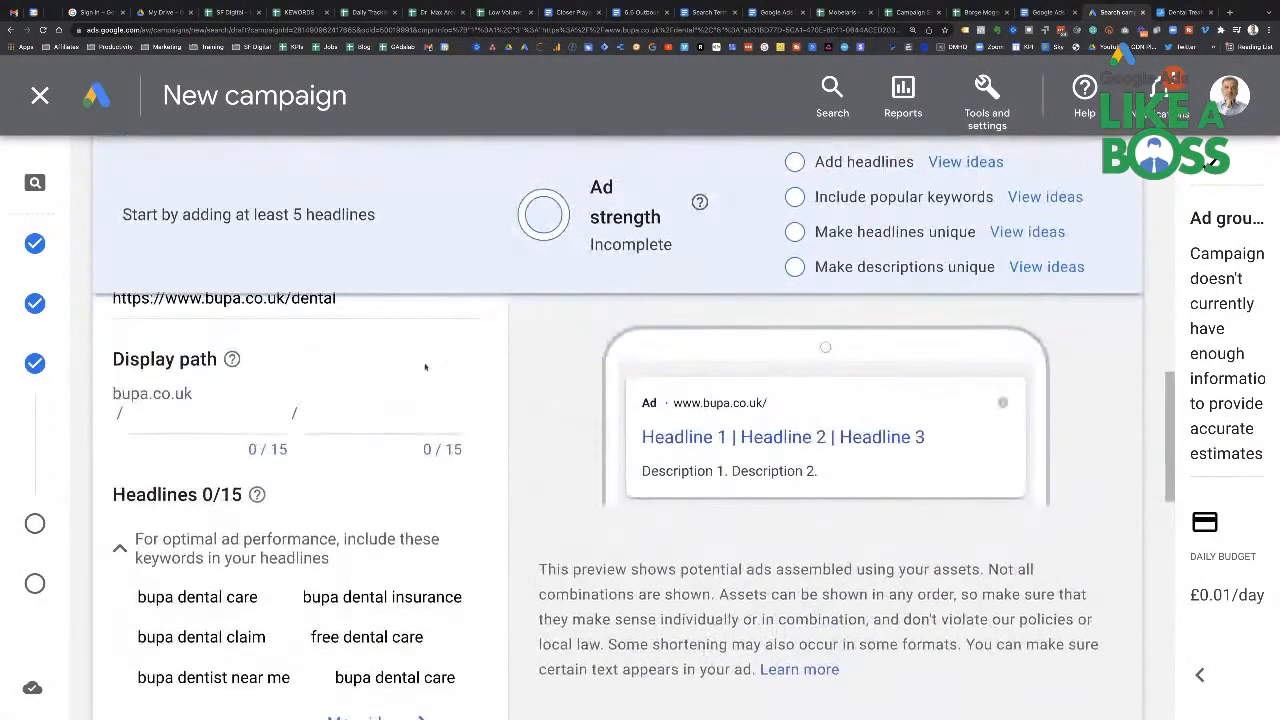
click(215, 418)
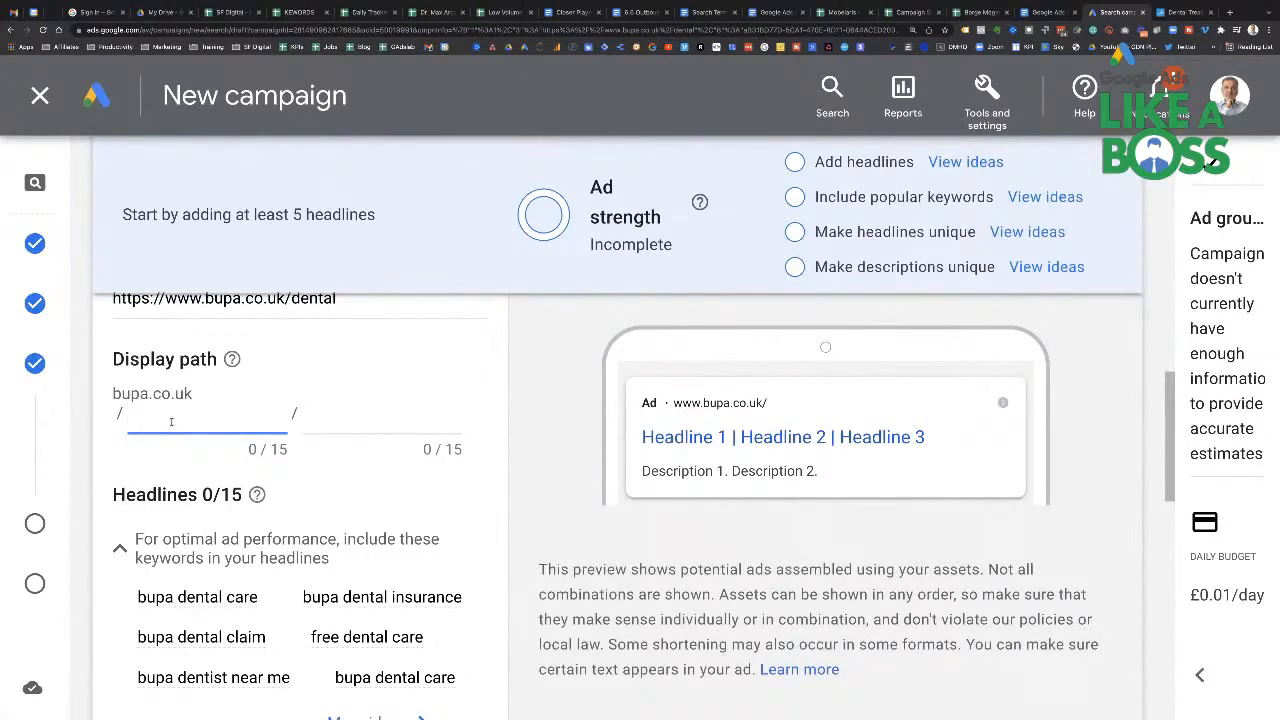
text(Bupa)
key(Tab)
text(Denti)
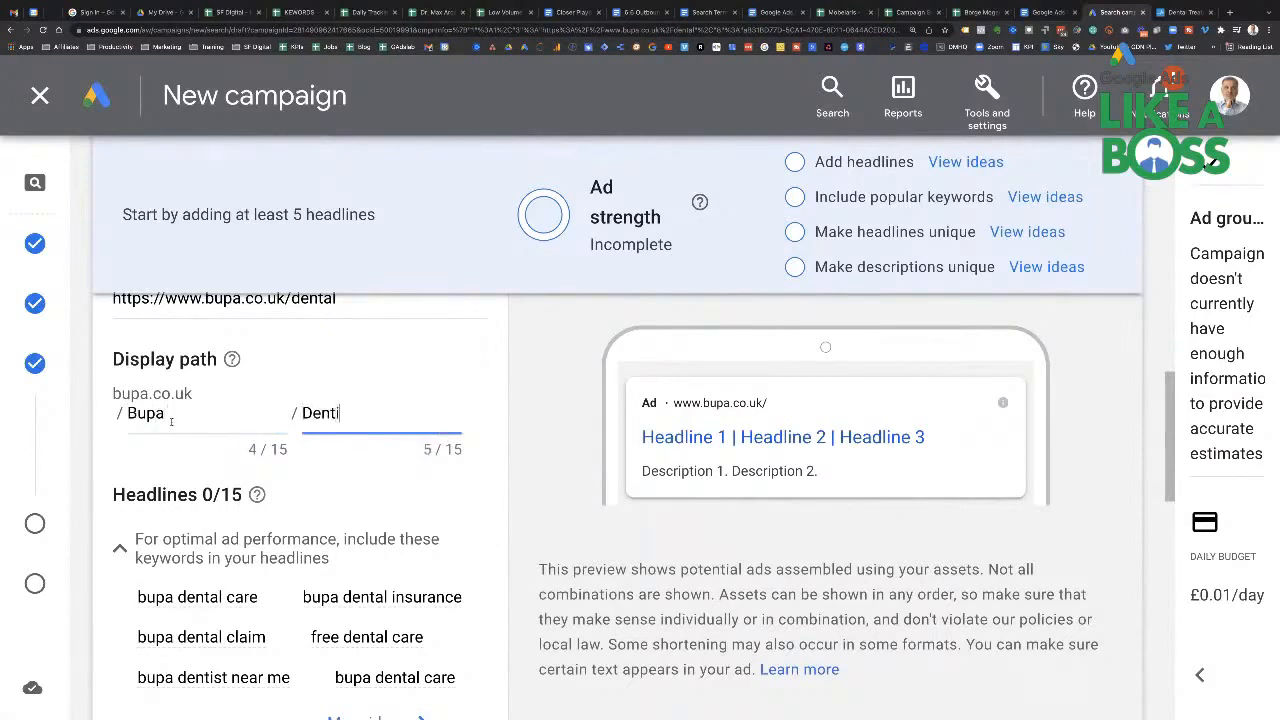
text(st)
key(Tab)
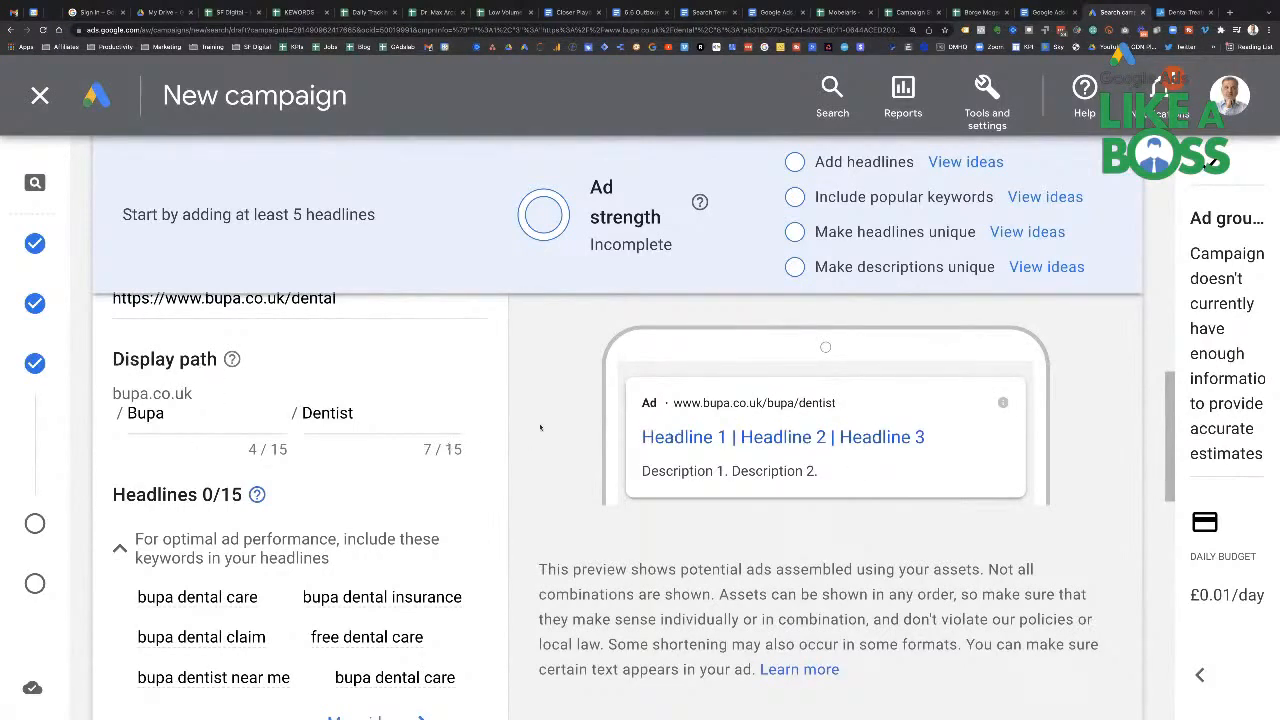
Step: Open the additional headline ideas for the ad and review the suggested keywords beside the empty headlines
scroll(342, 388, up, 3)
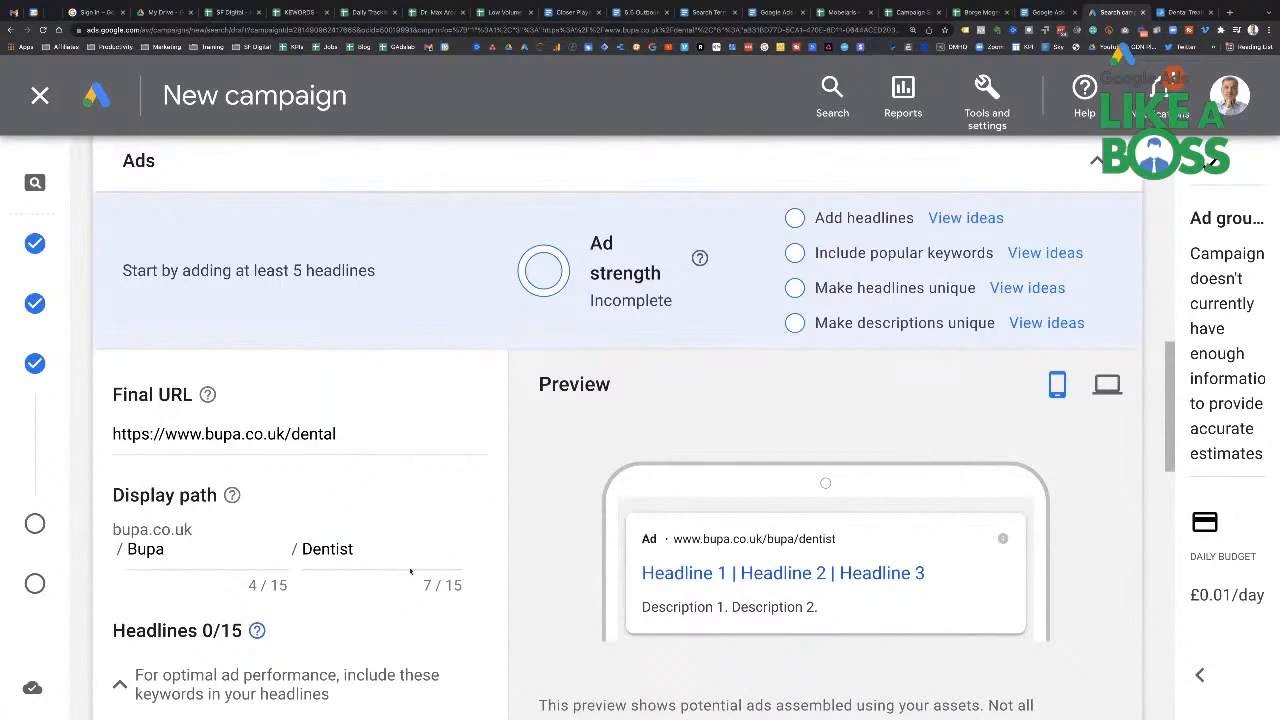
scroll(410, 571, down, 5)
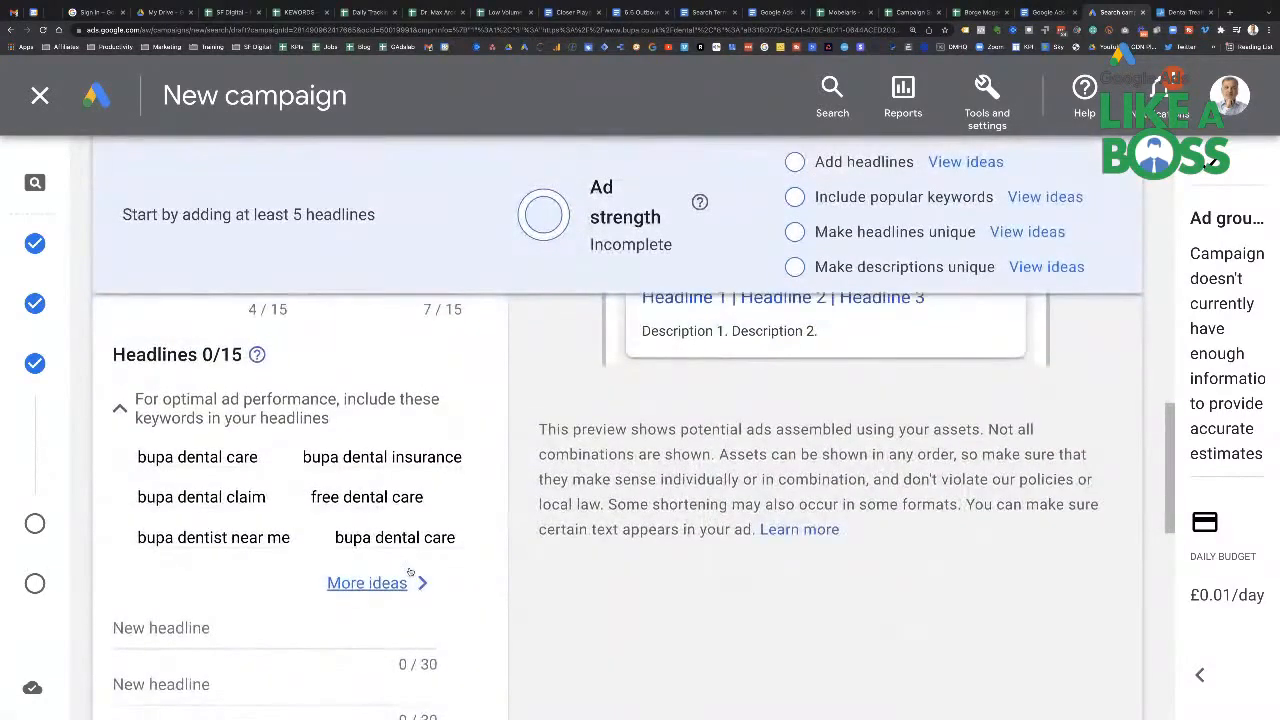
scroll(409, 571, down, 1)
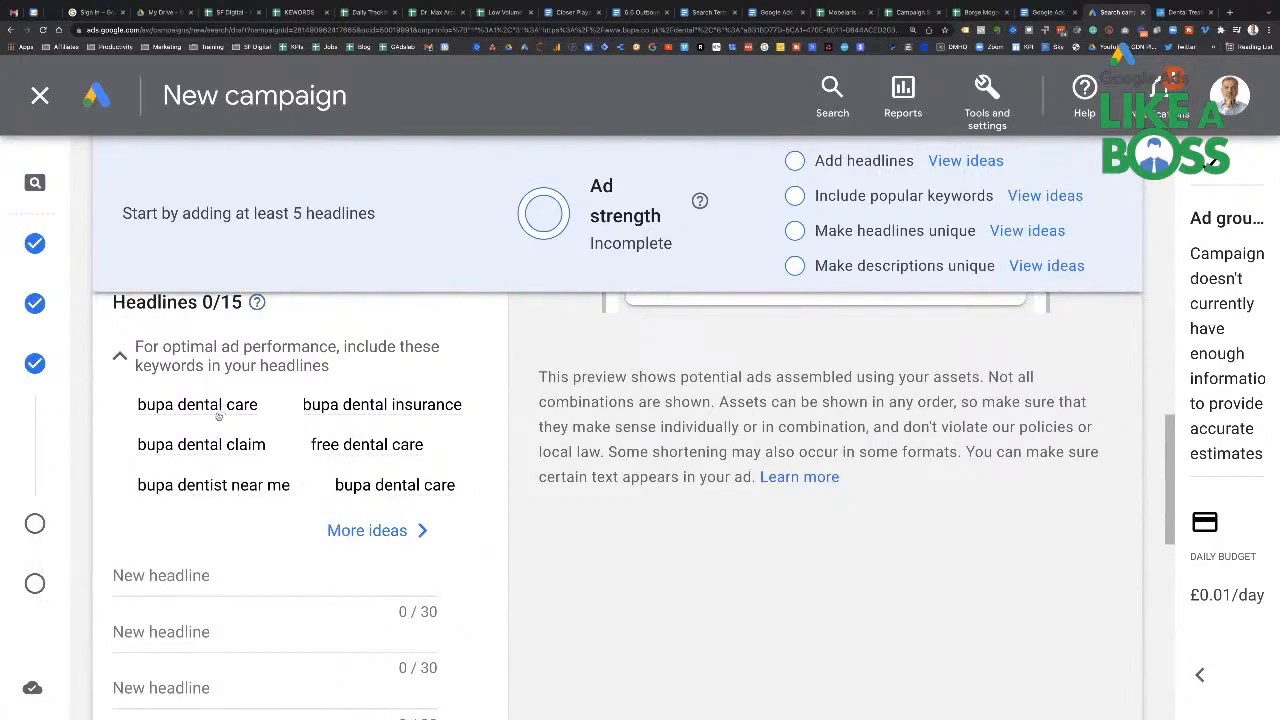
click(369, 531)
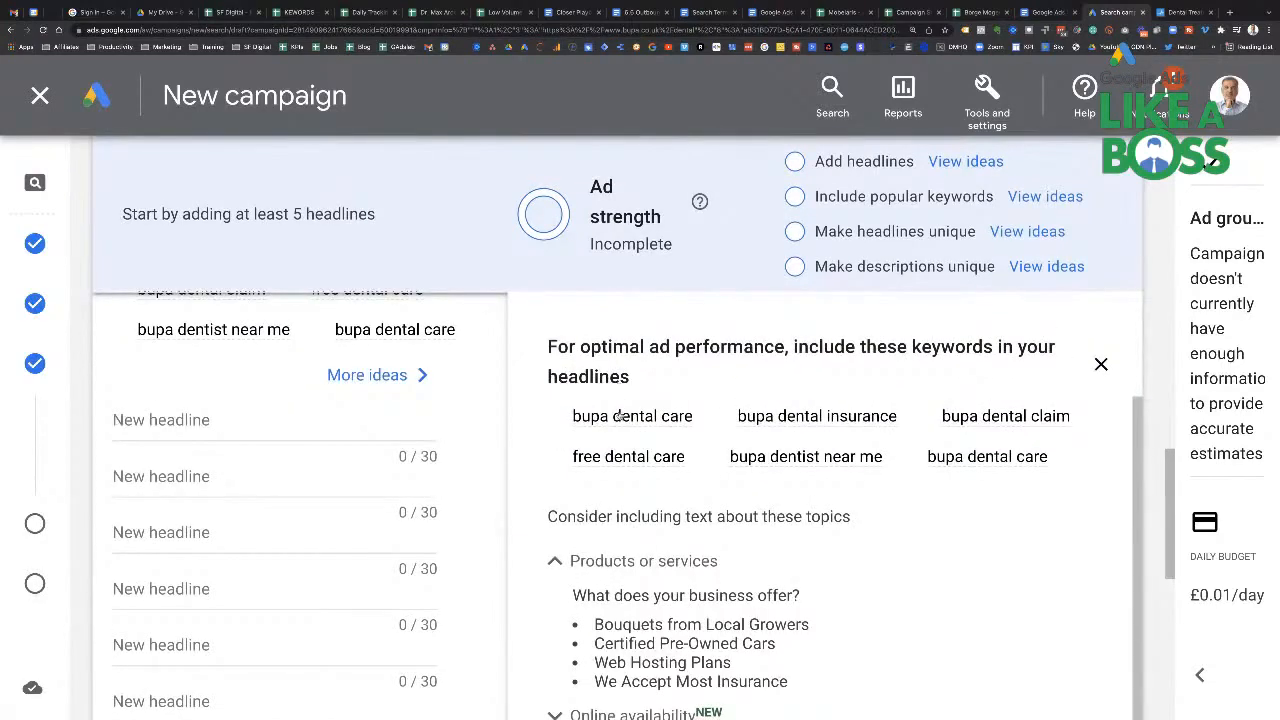
scroll(292, 520, down, 3)
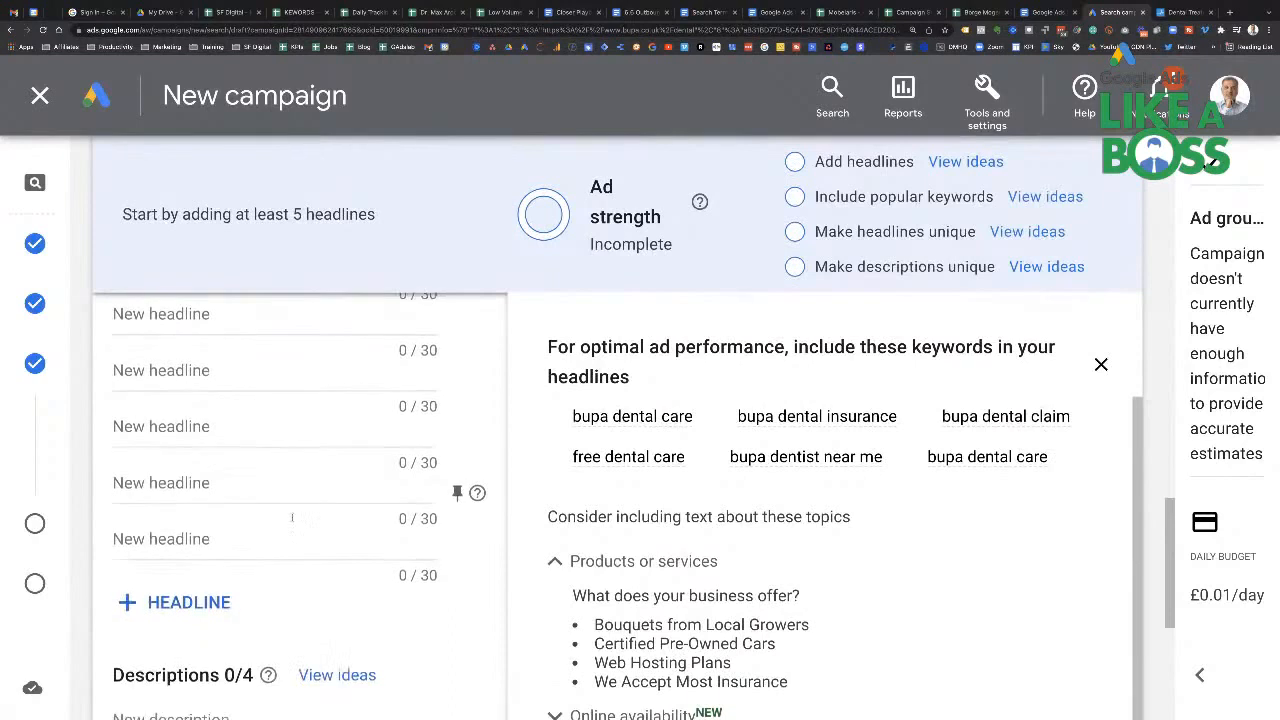
scroll(292, 520, up, 2)
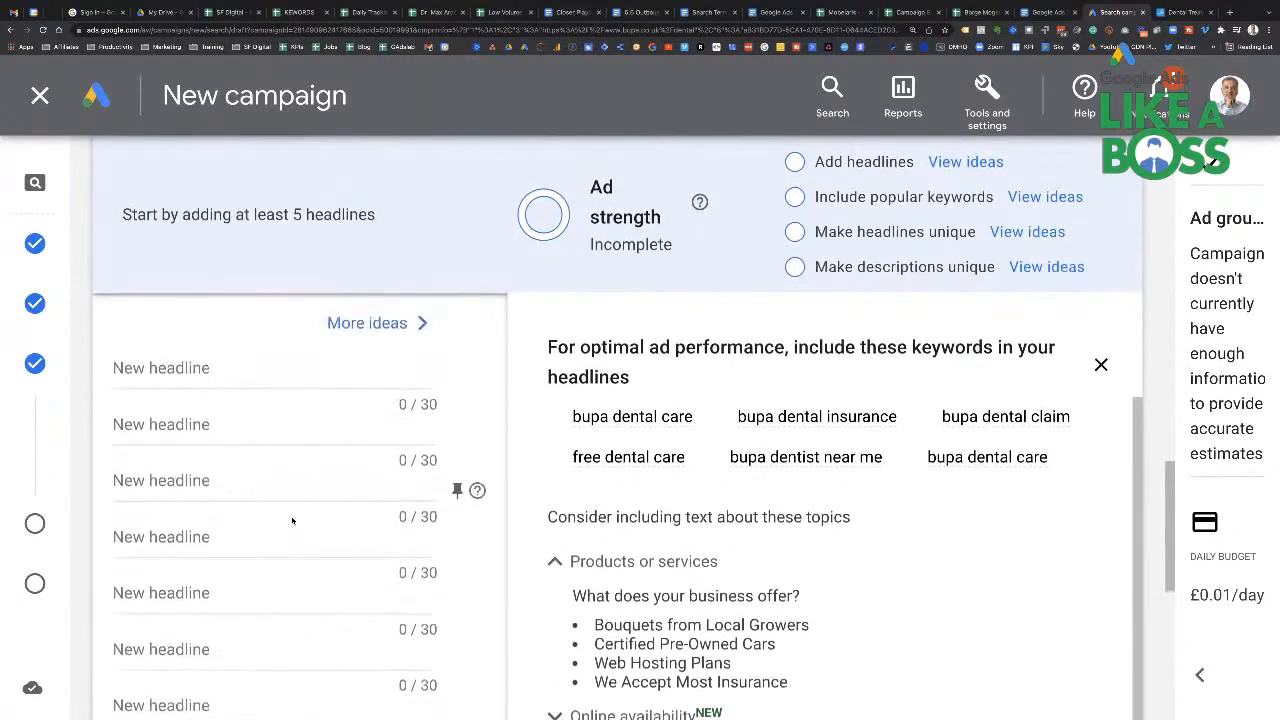
Step: Copy the suggested keyword "bupa dental care" into the first headline and remove the extra line break
triple_click(627, 421)
key(ctrl+c)
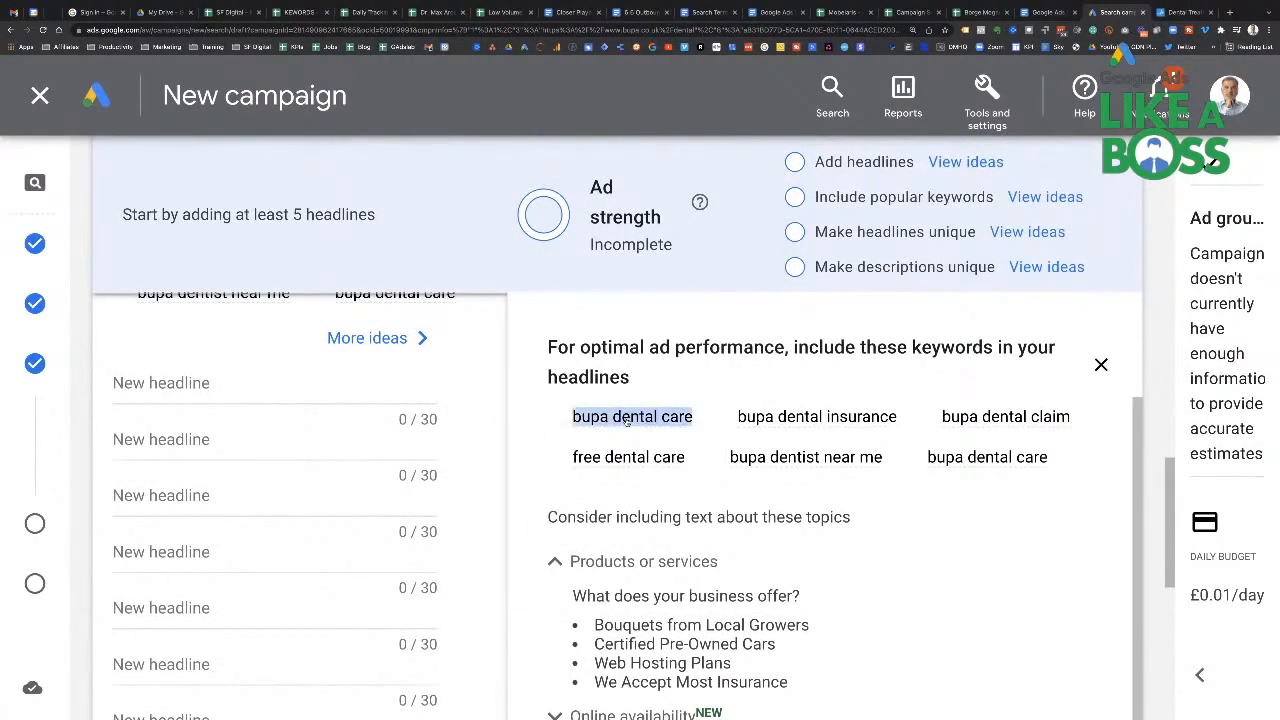
click(205, 390)
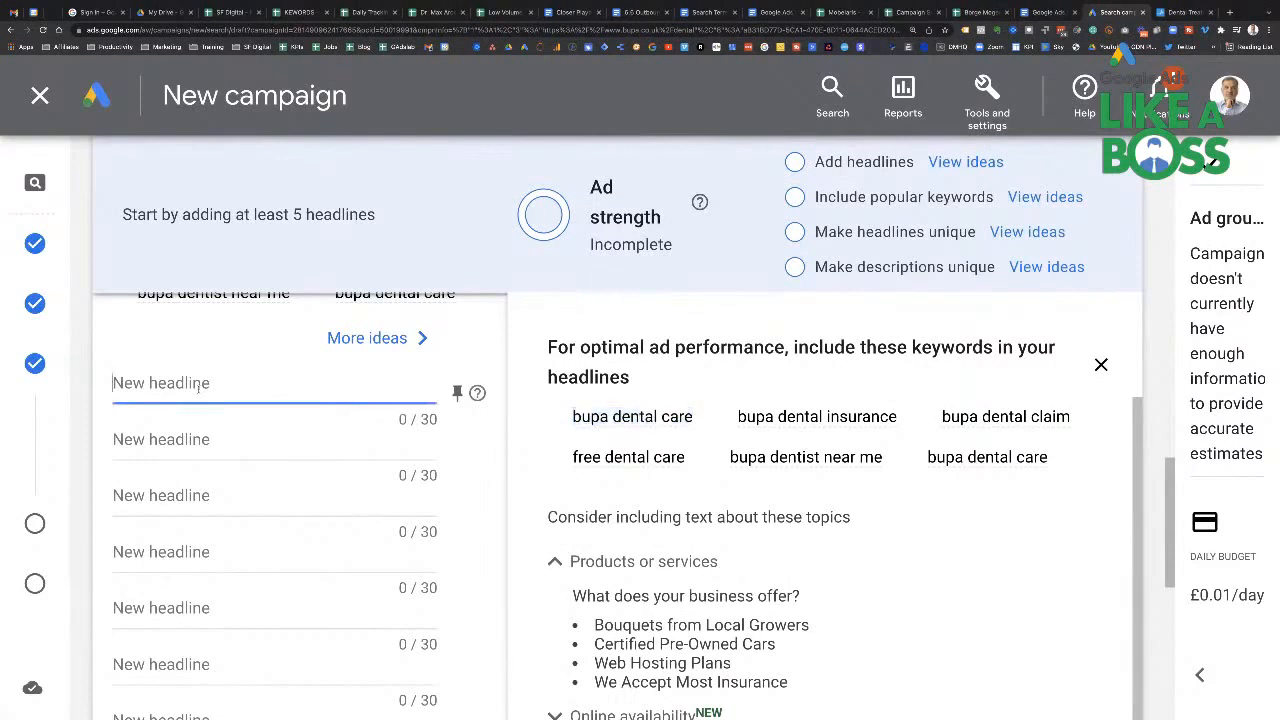
key(ctrl+v)
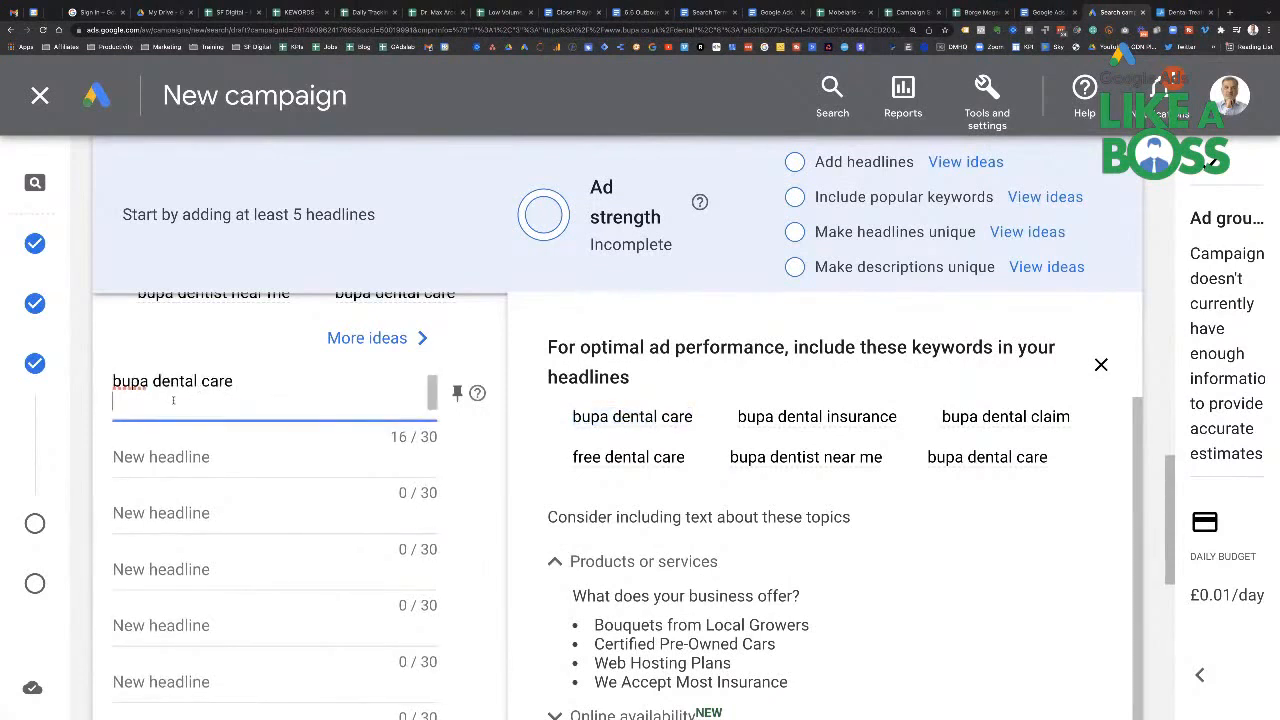
key(BackSpace)
Step: Capitalise each word of the first headline so it reads "Bupa Dental Care"
click(121, 383)
key(BackSpace)
text(B)
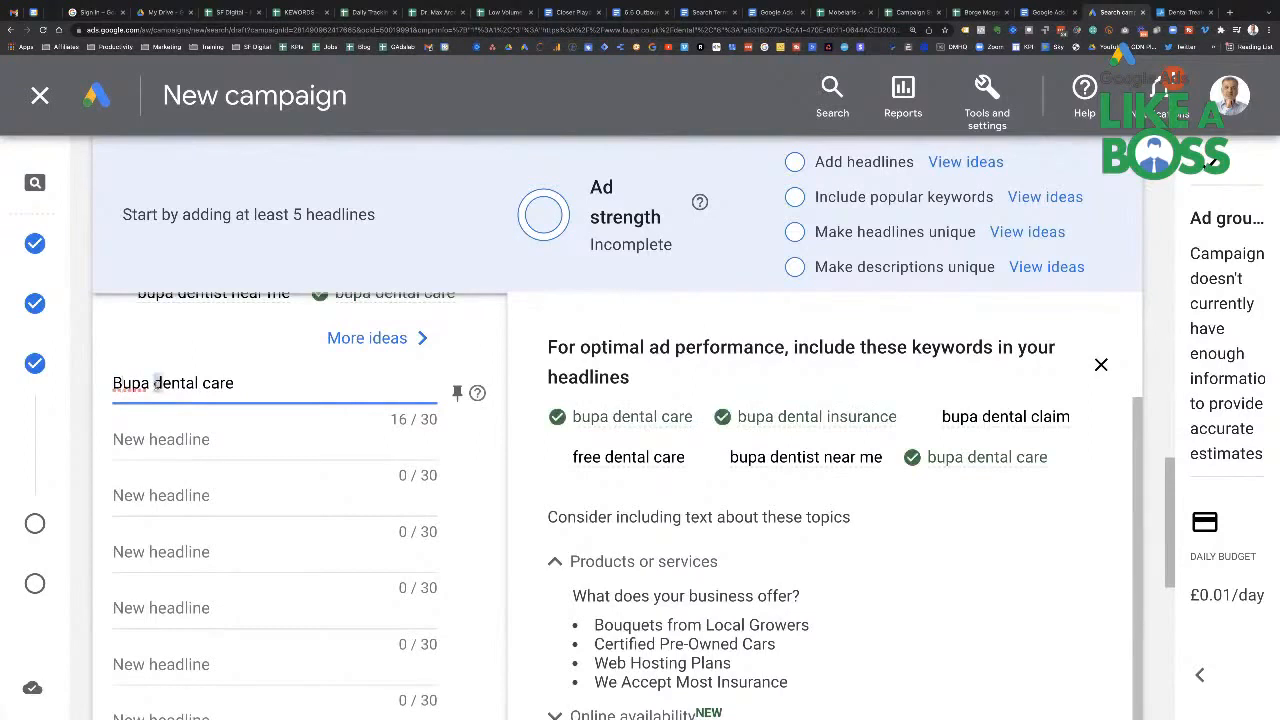
click(159, 383)
key(BackSpace)
text(D)
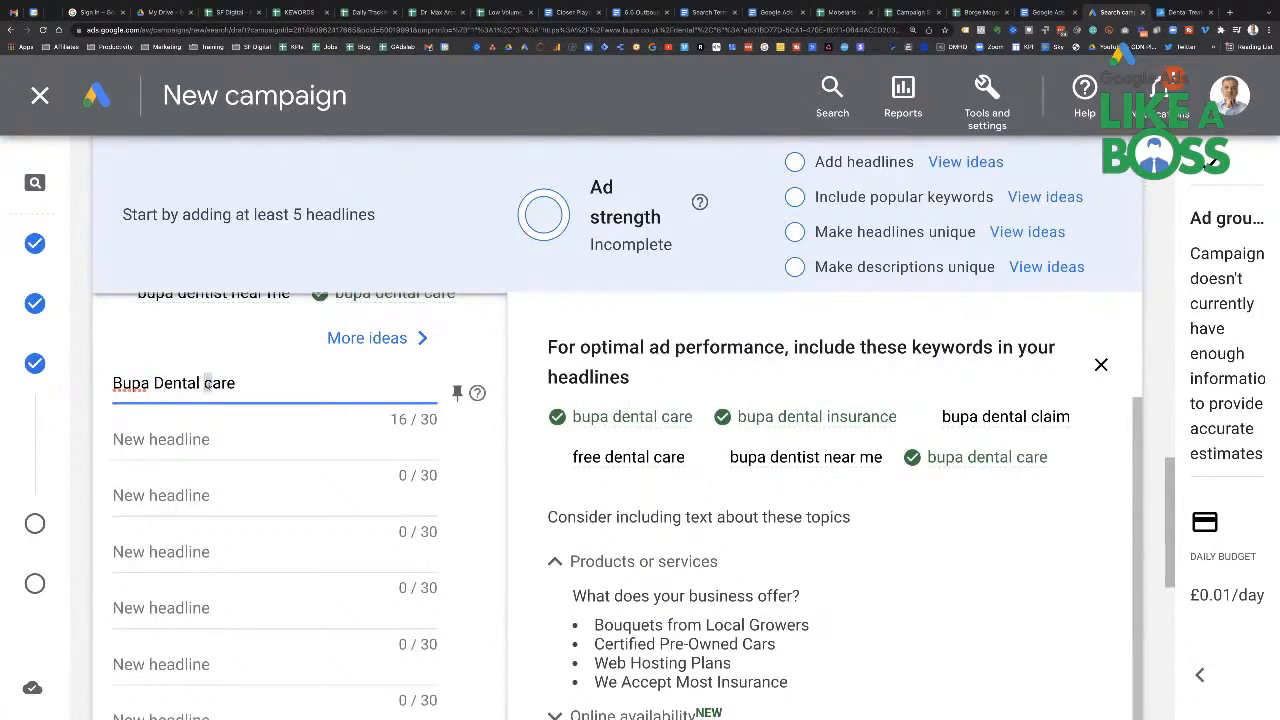
click(207, 383)
key(BackSpace)
text(C)
click(201, 438)
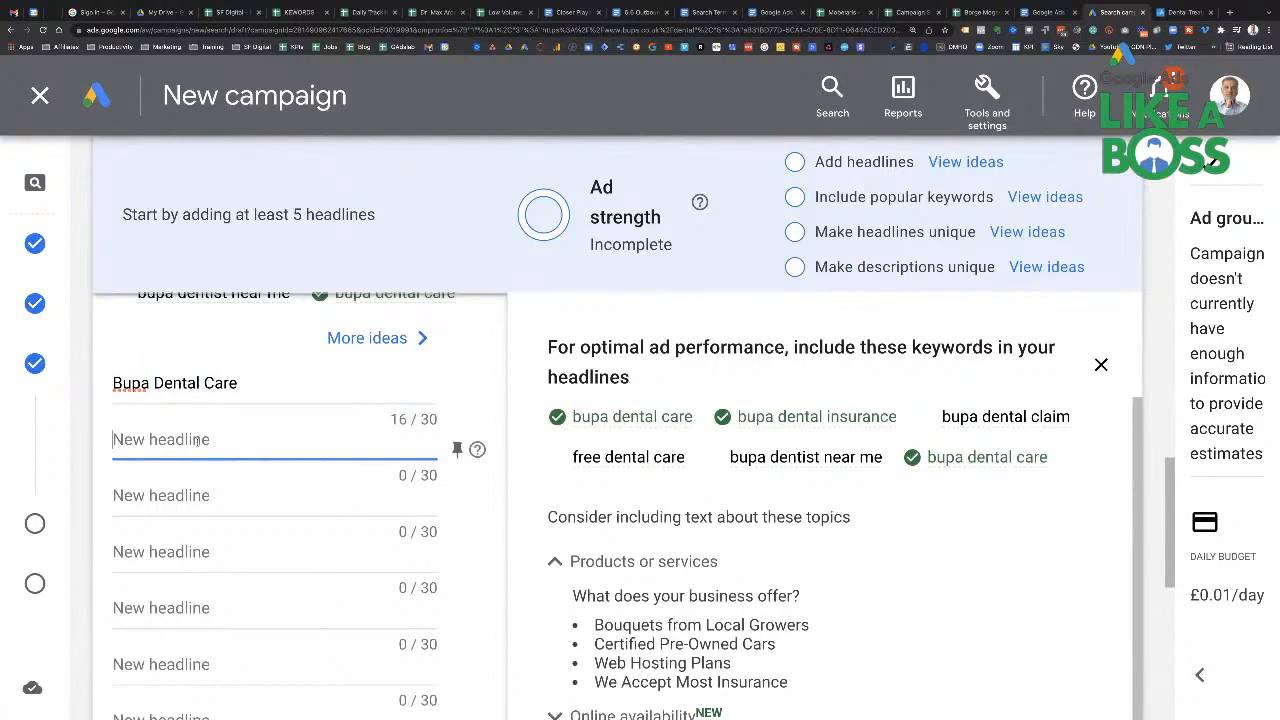
Step: Enter "Bupa Dental Insurance" as the ad's second headline
text(Bupa Denta)
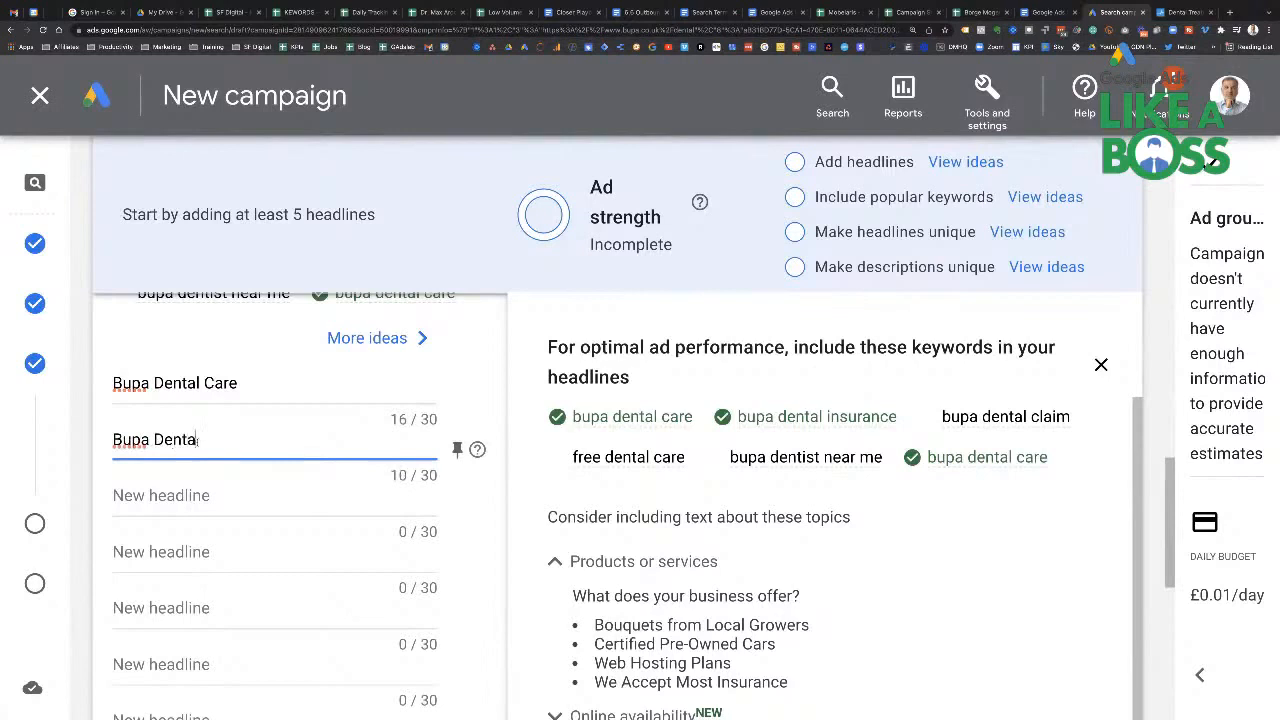
text(l Insurance)
scroll(148, 585, down, 1)
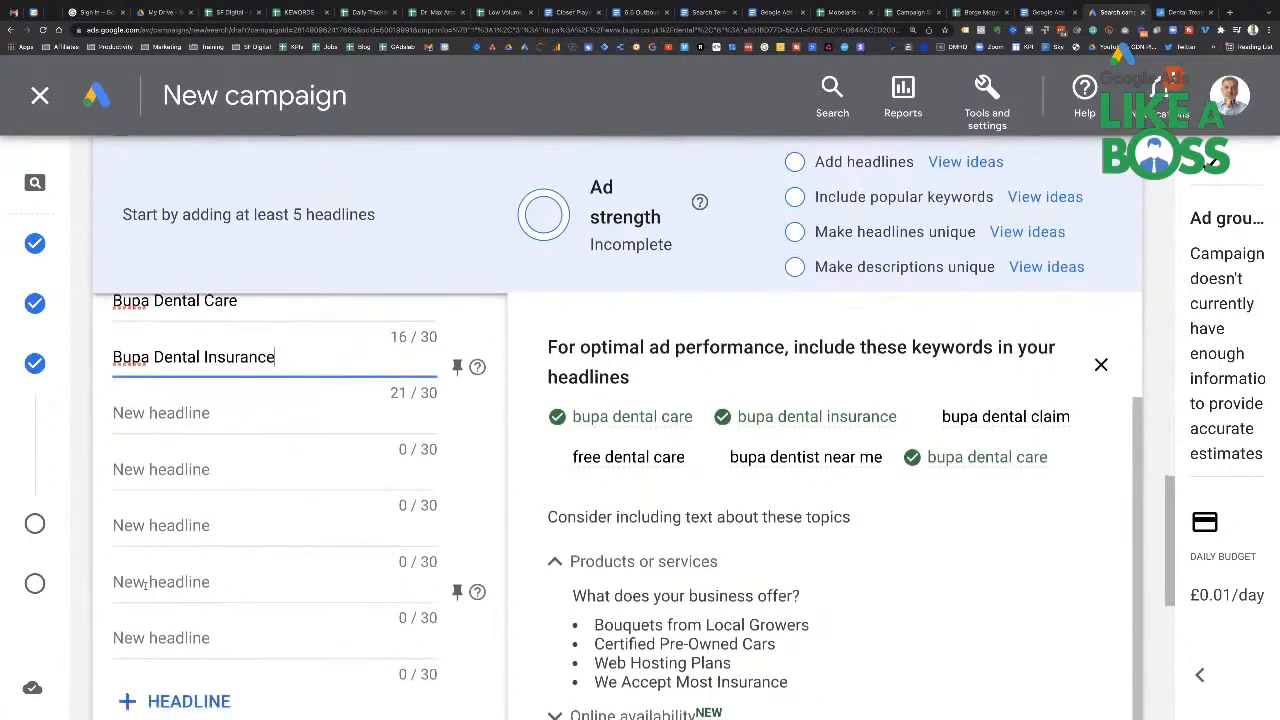
Step: Pin the "Bupa Dental Care" headline to headline position 1
scroll(146, 585, down, 1)
scroll(200, 480, up, 1)
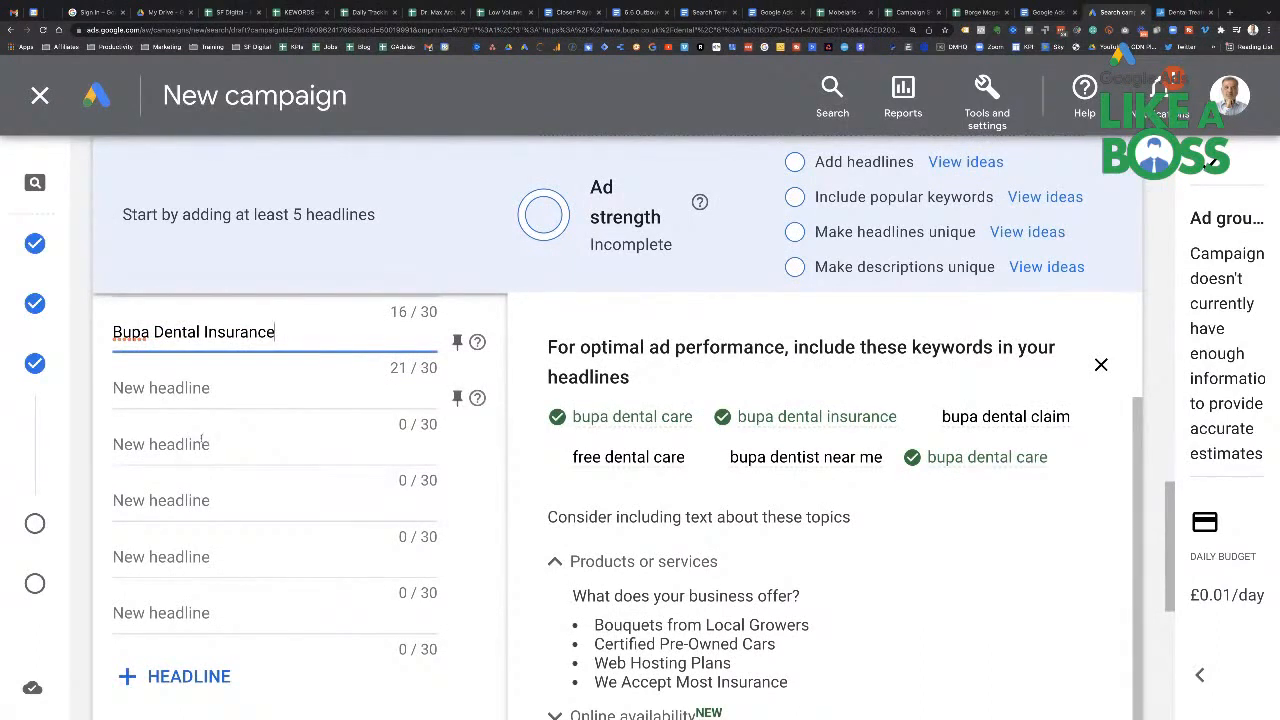
scroll(166, 534, down, 2)
scroll(166, 534, up, 3)
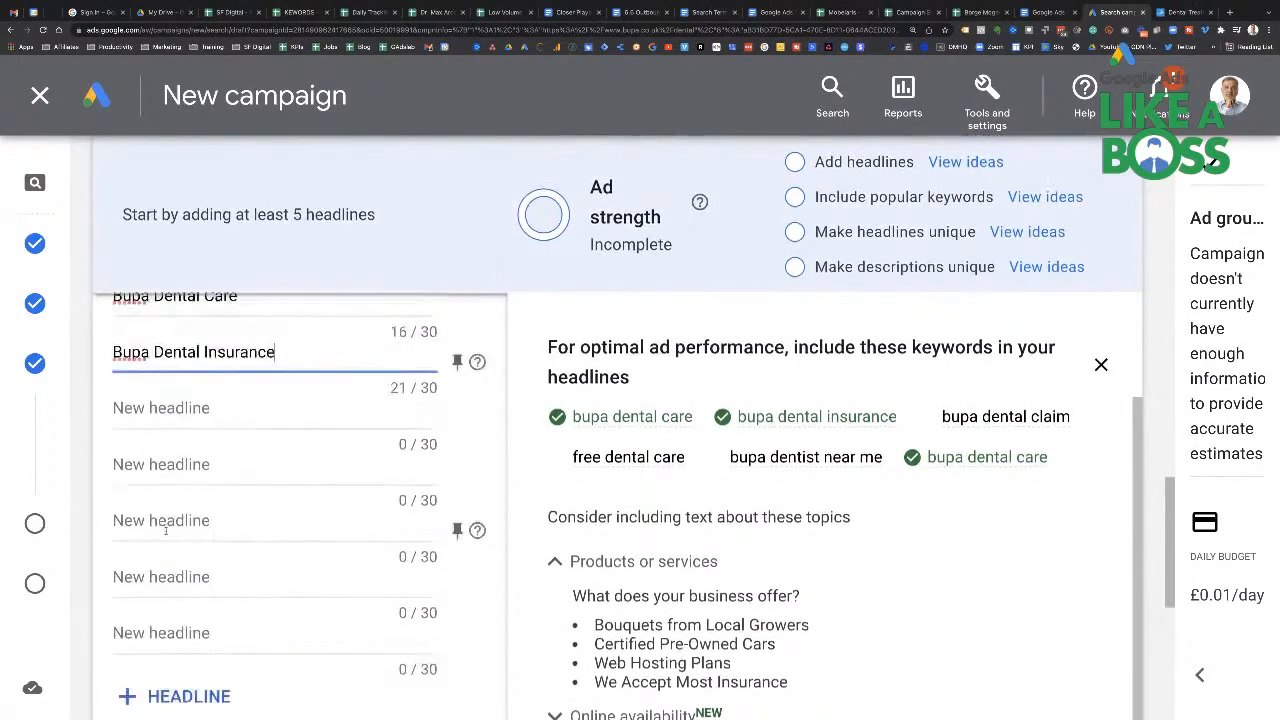
scroll(166, 534, down, 1)
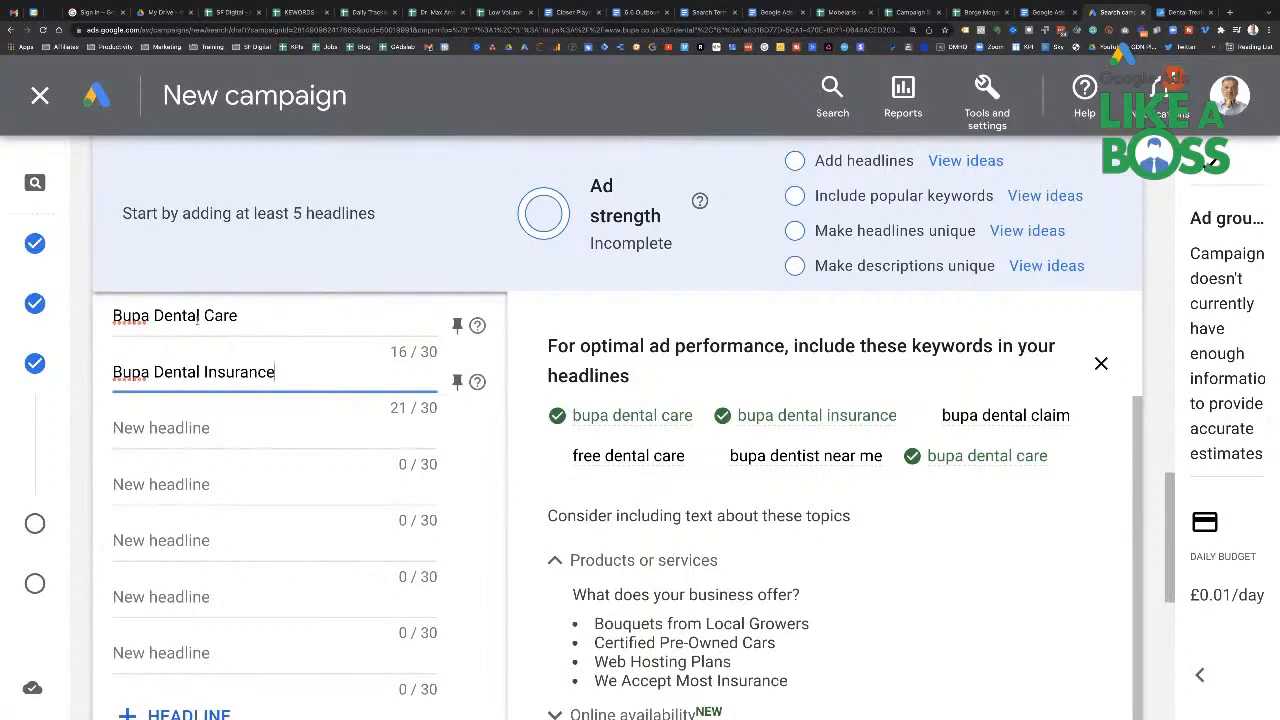
click(457, 326)
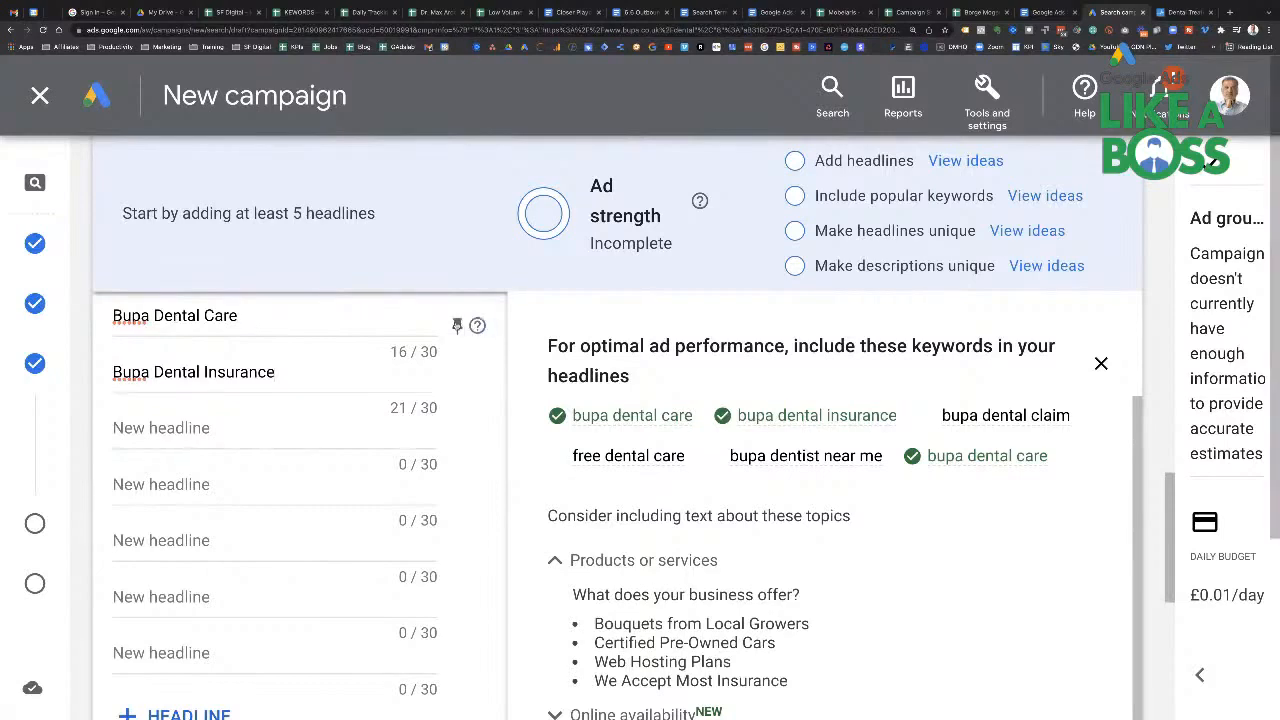
click(573, 315)
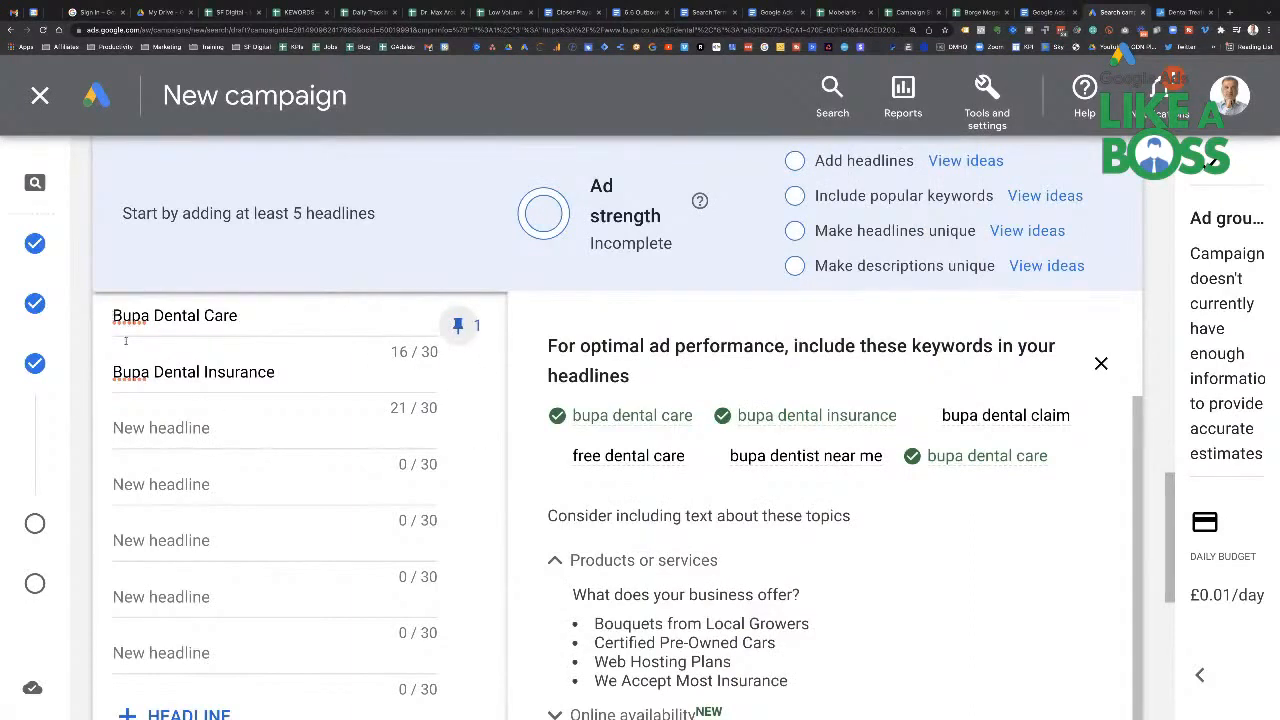
Step: Enter "Open 7 Days A Week" as the ad's third headline
click(149, 434)
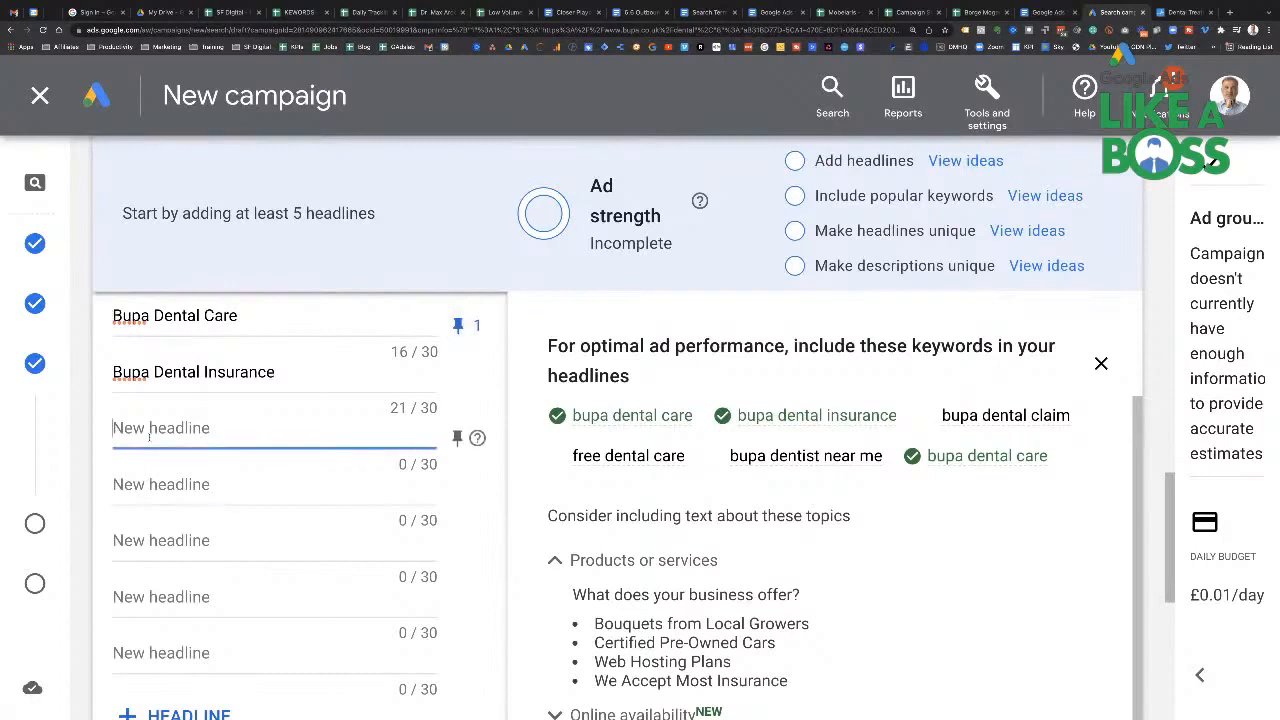
text(OPen)
key(BackSpace)
key(BackSpace)
key(BackSpace)
text(pen 7 Days )
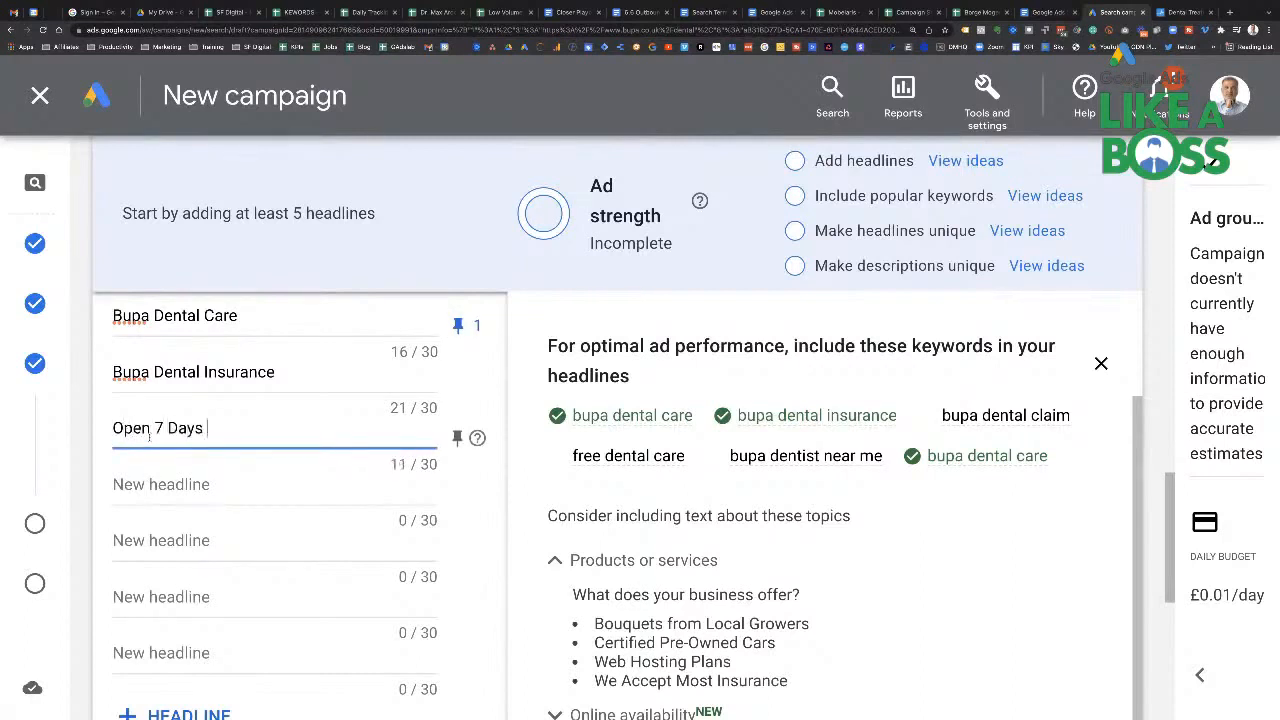
text(A Week)
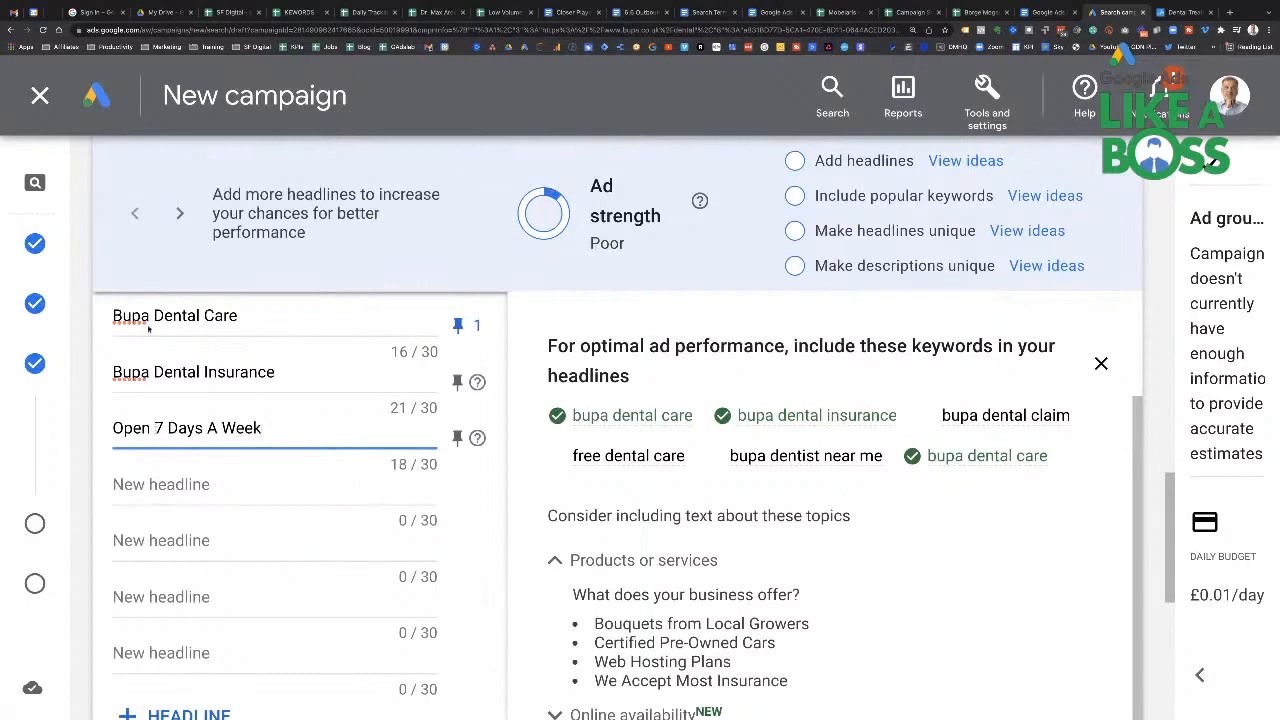
key(Tab)
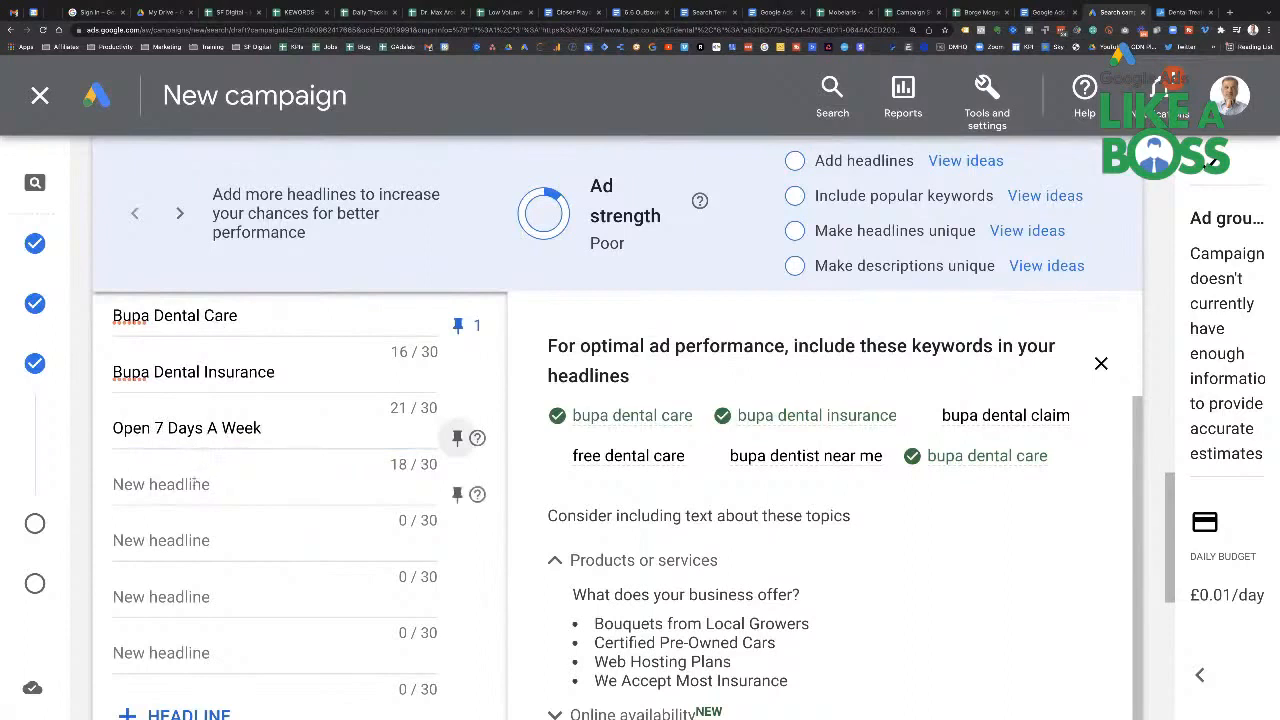
Step: Add "Emergency Dentist" as the fourth headline of the ad
click(185, 484)
text(Emergency Dent)
key(BackSpace)
key(BackSpace)
text(ntist)
key(Tab)
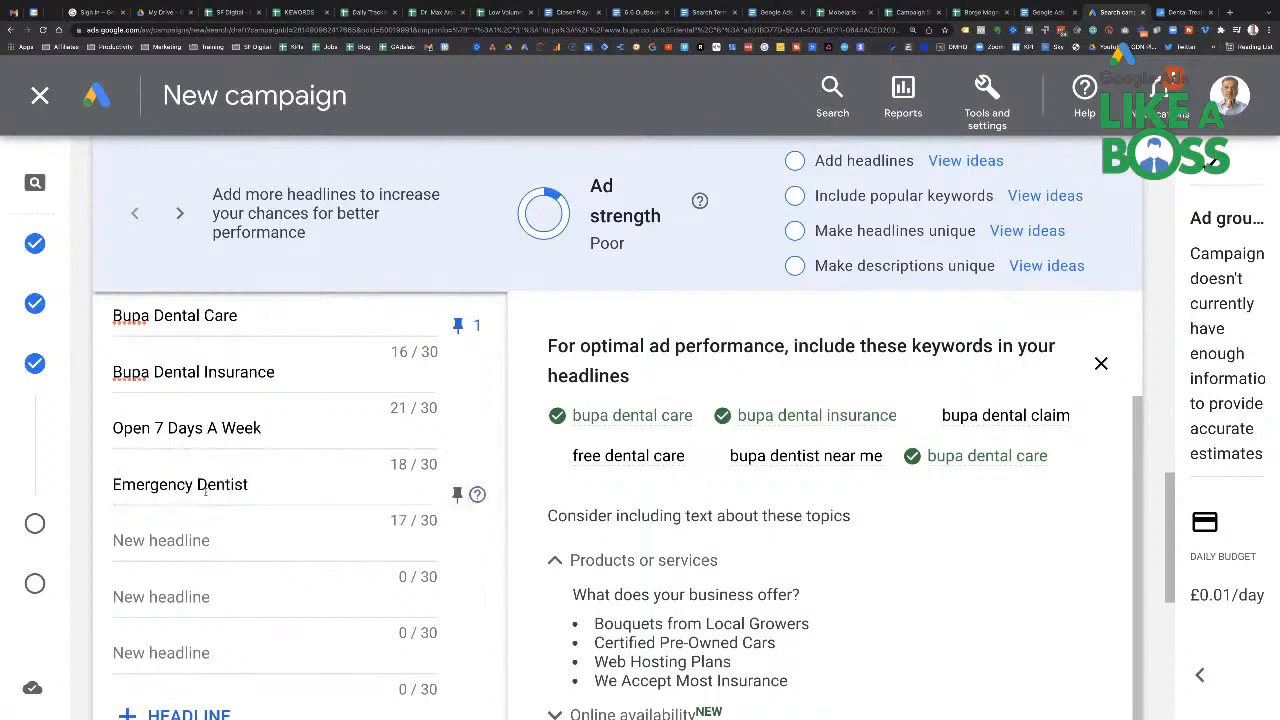
Step: Fill the fifth headline with "Kids Friendly Clinic"
click(185, 542)
scroll(185, 542, down, 1)
scroll(185, 542, down, 1)
scroll(185, 540, up, 1)
text(Ki)
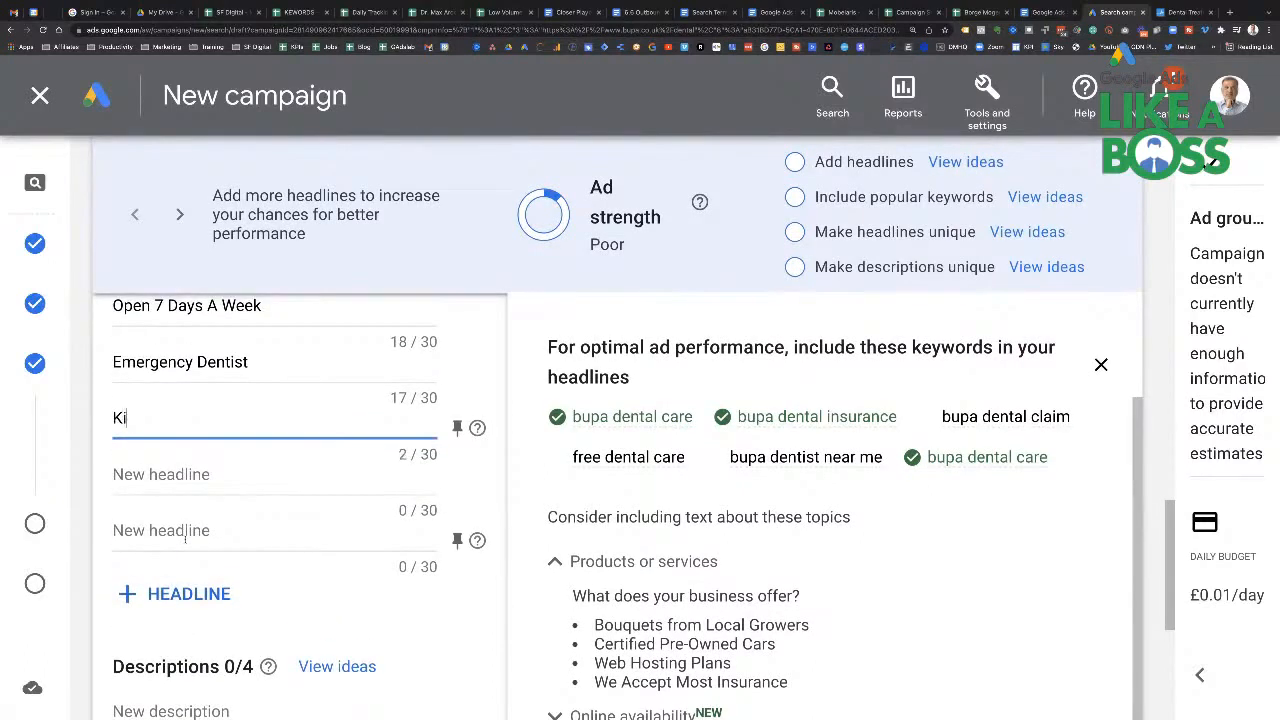
text(ds Friendly Clinic)
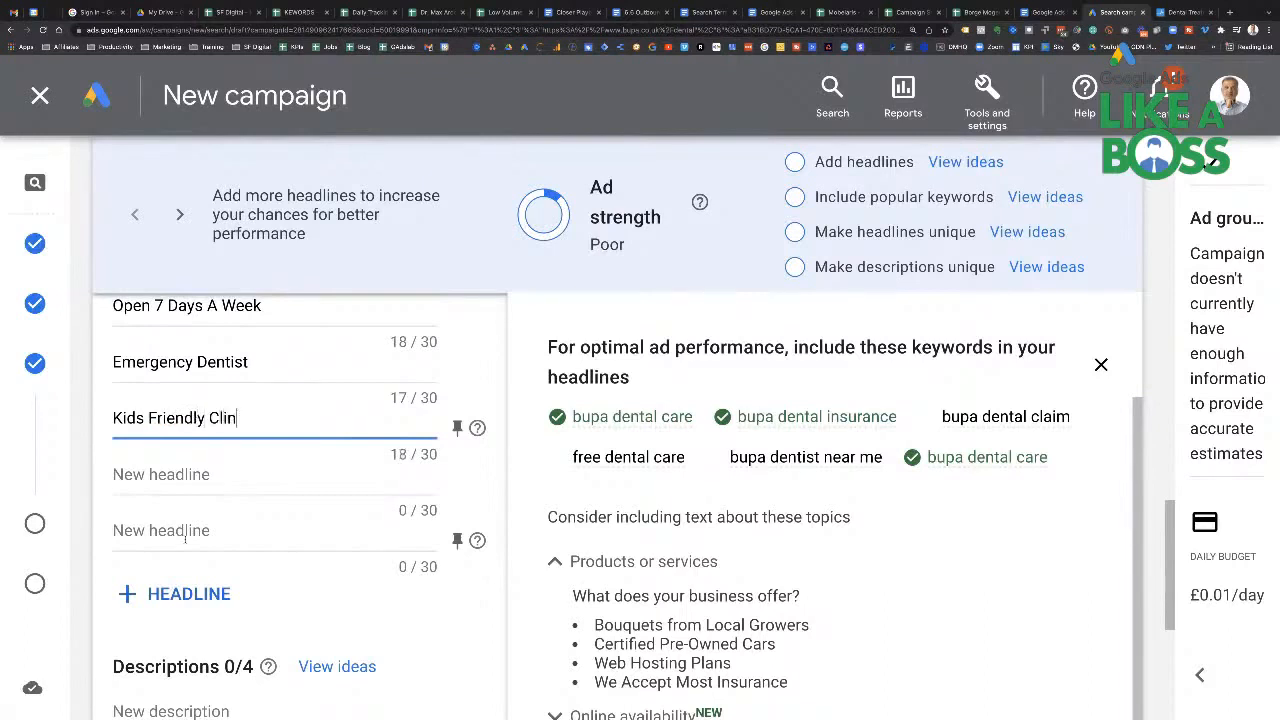
key(Tab)
key(Tab)
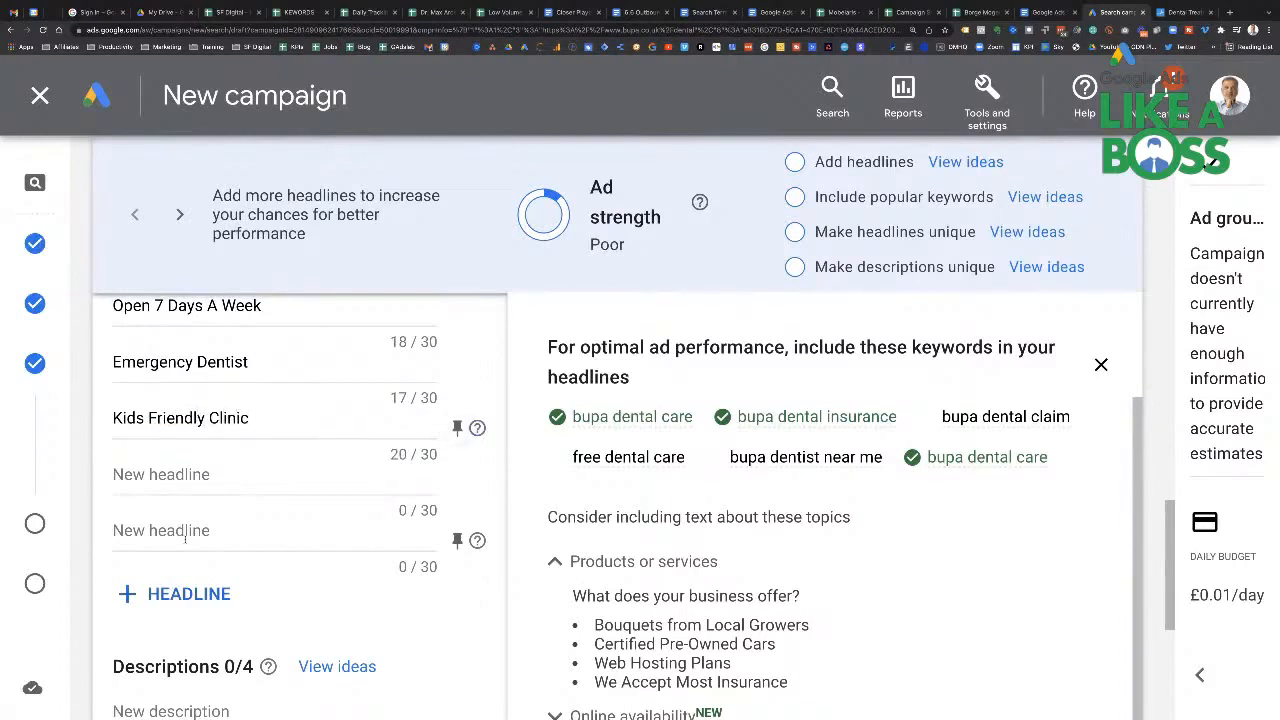
Step: Enter "Dentist Near Me" as the sixth headline and check the headline list and the empty description fields
click(181, 478)
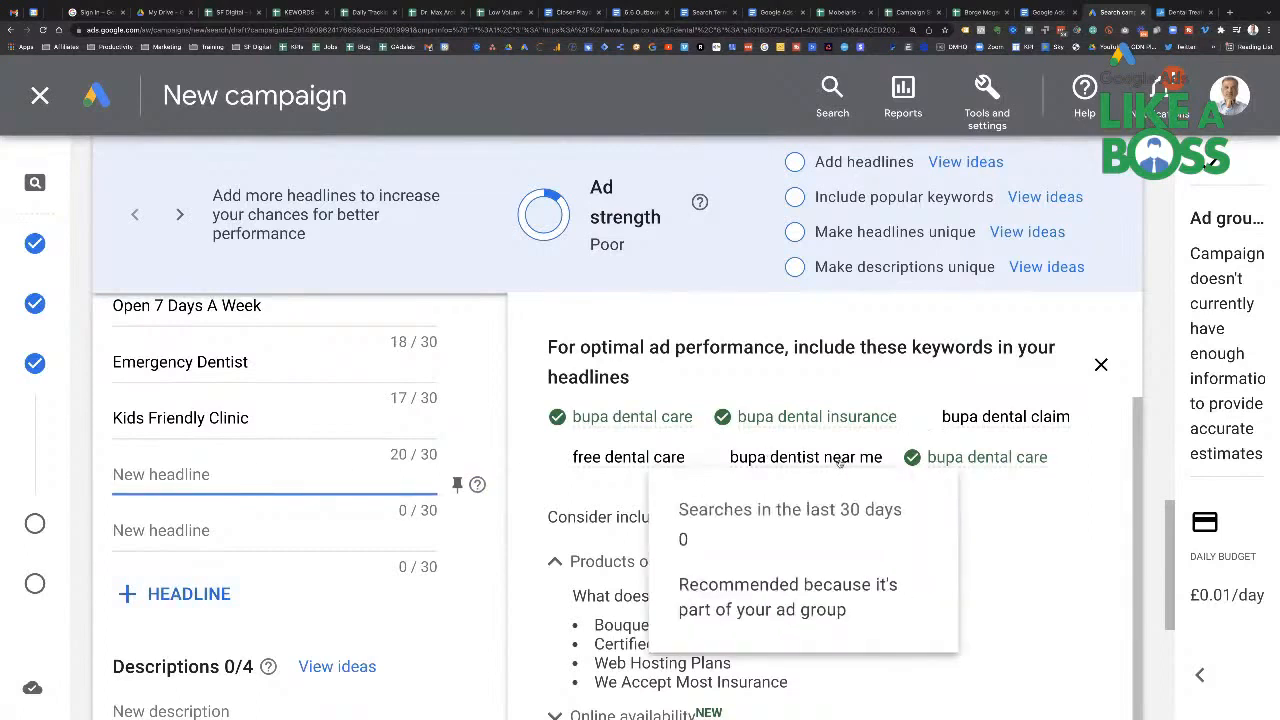
text(D)
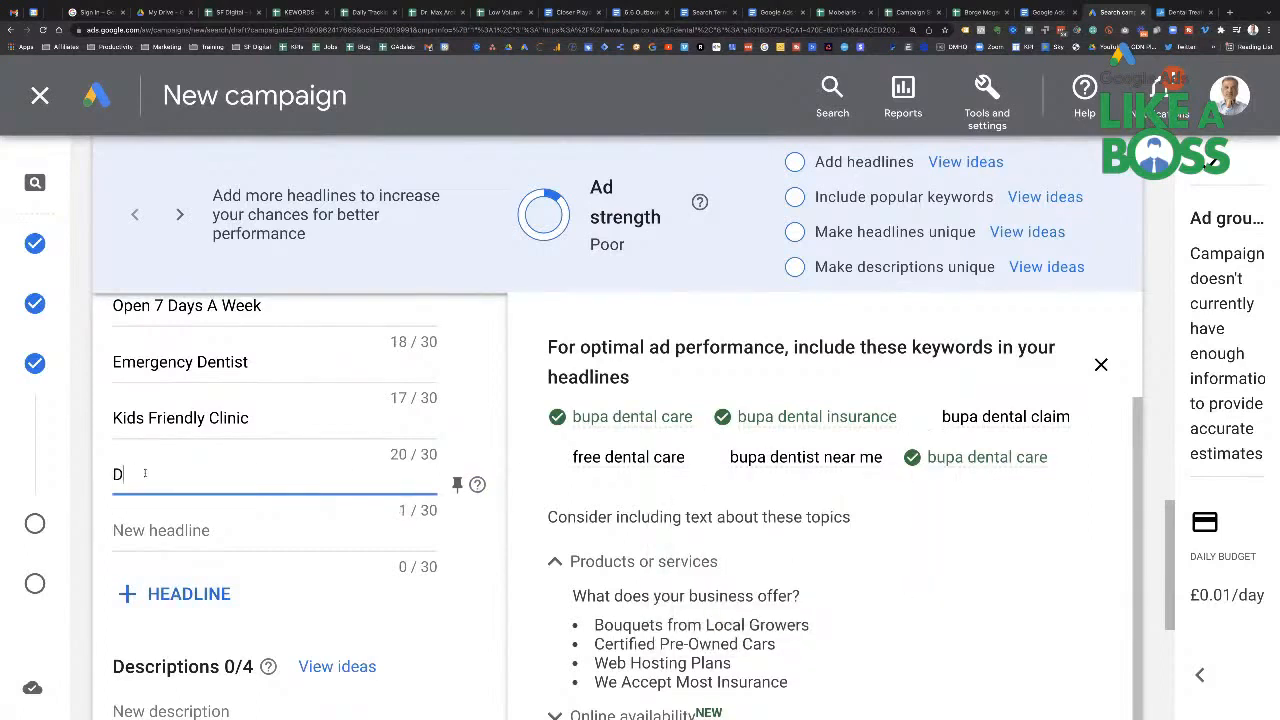
text(entist Near Me)
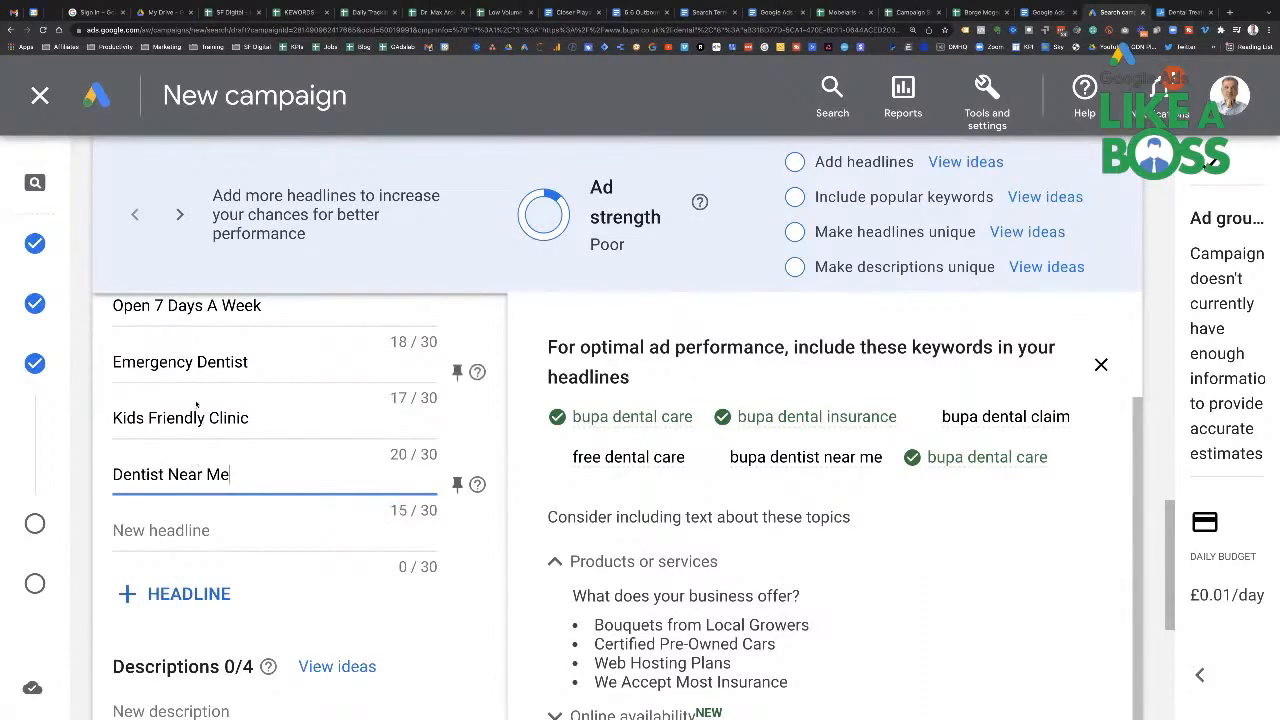
scroll(196, 430, up, 1)
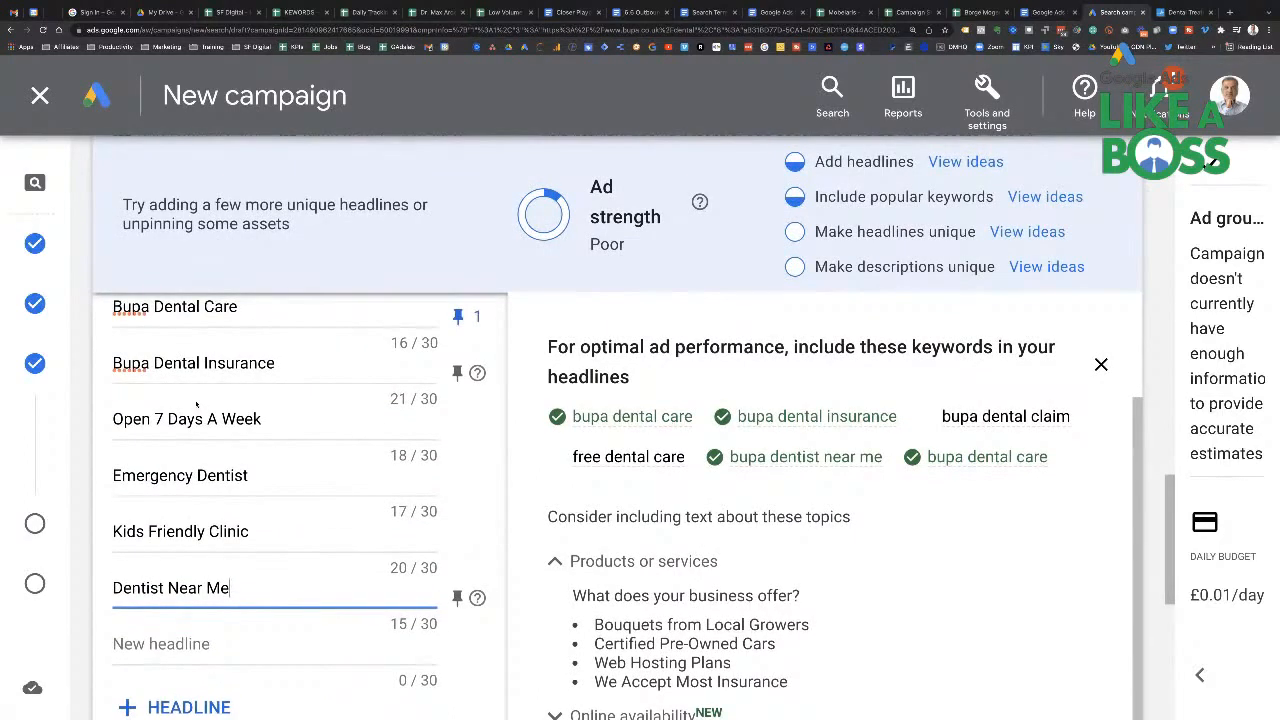
scroll(196, 403, down, 4)
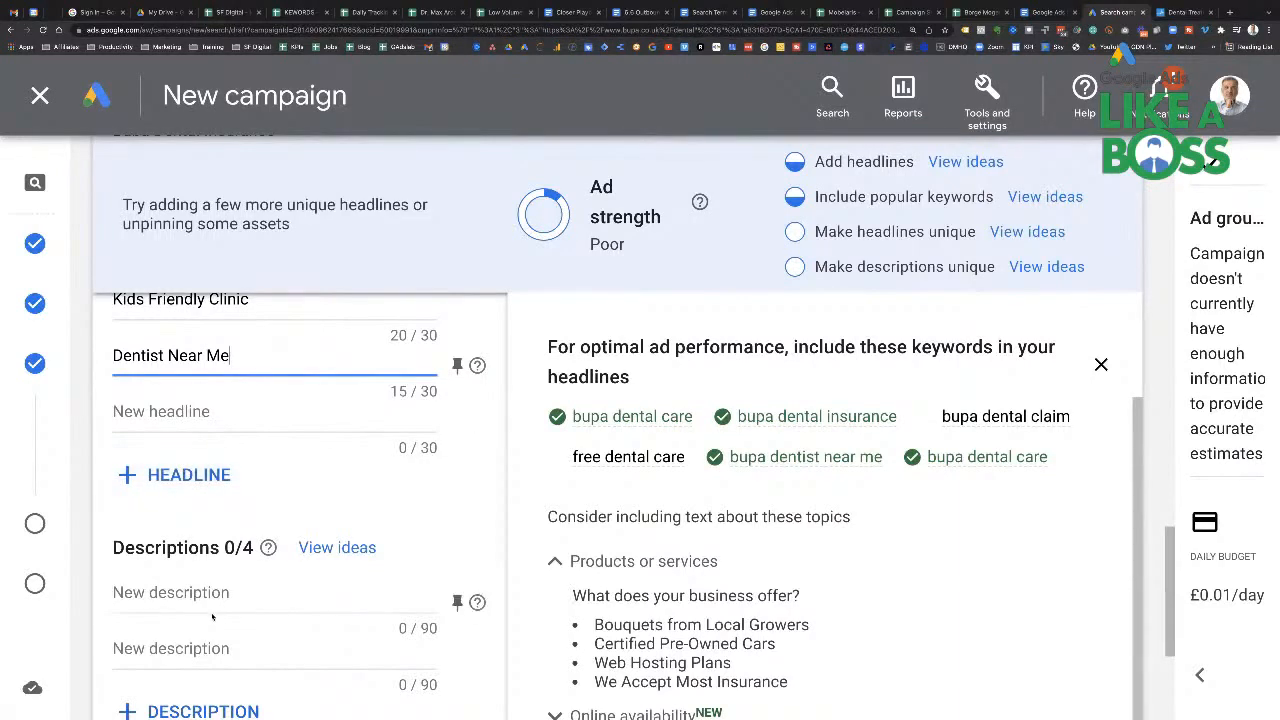
scroll(212, 617, up, 3)
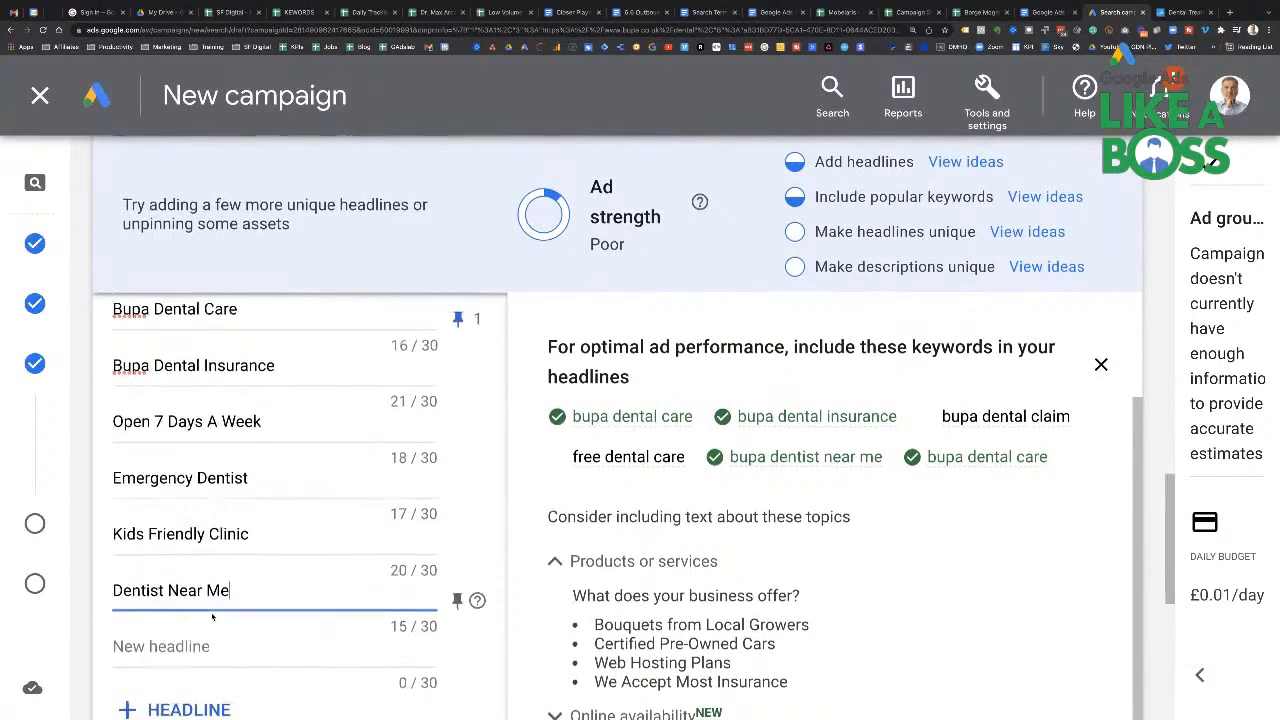
scroll(200, 566, down, 5)
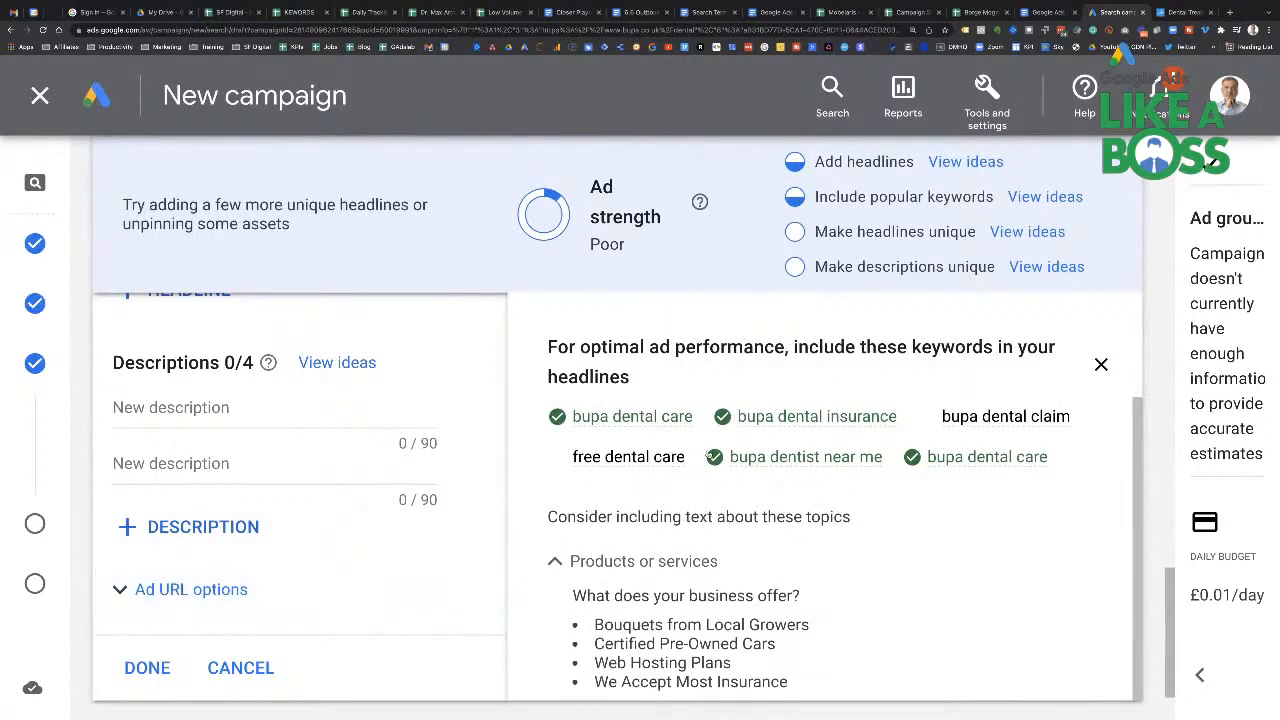
scroll(624, 520, down, 1)
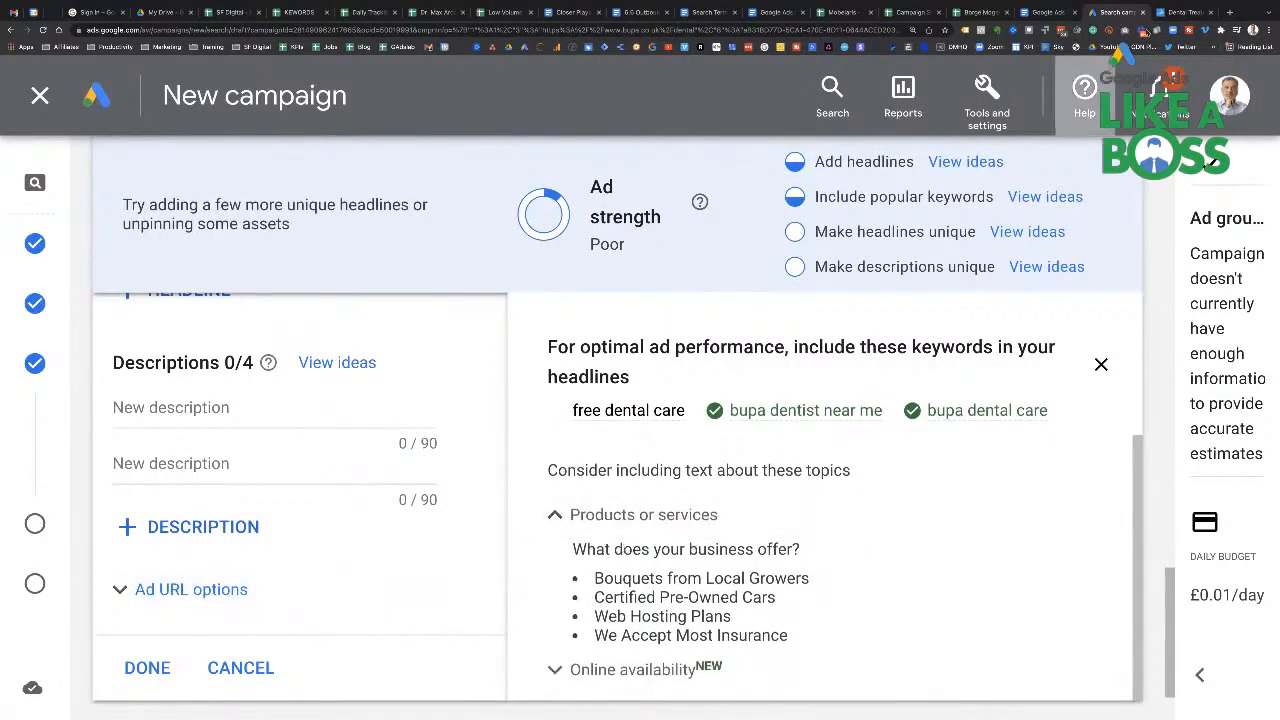
Step: Switch to the Bupa website and look through its Dental page for services to mention in the ad
click(1165, 14)
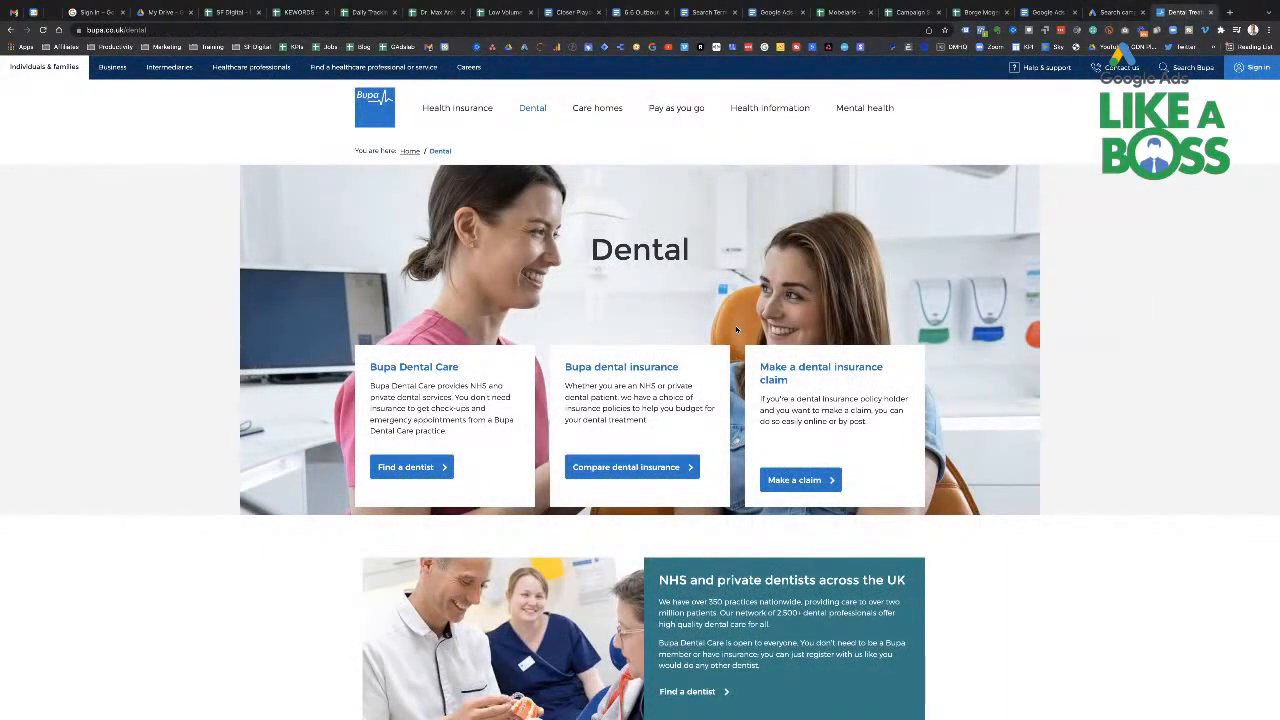
scroll(736, 330, down, 1)
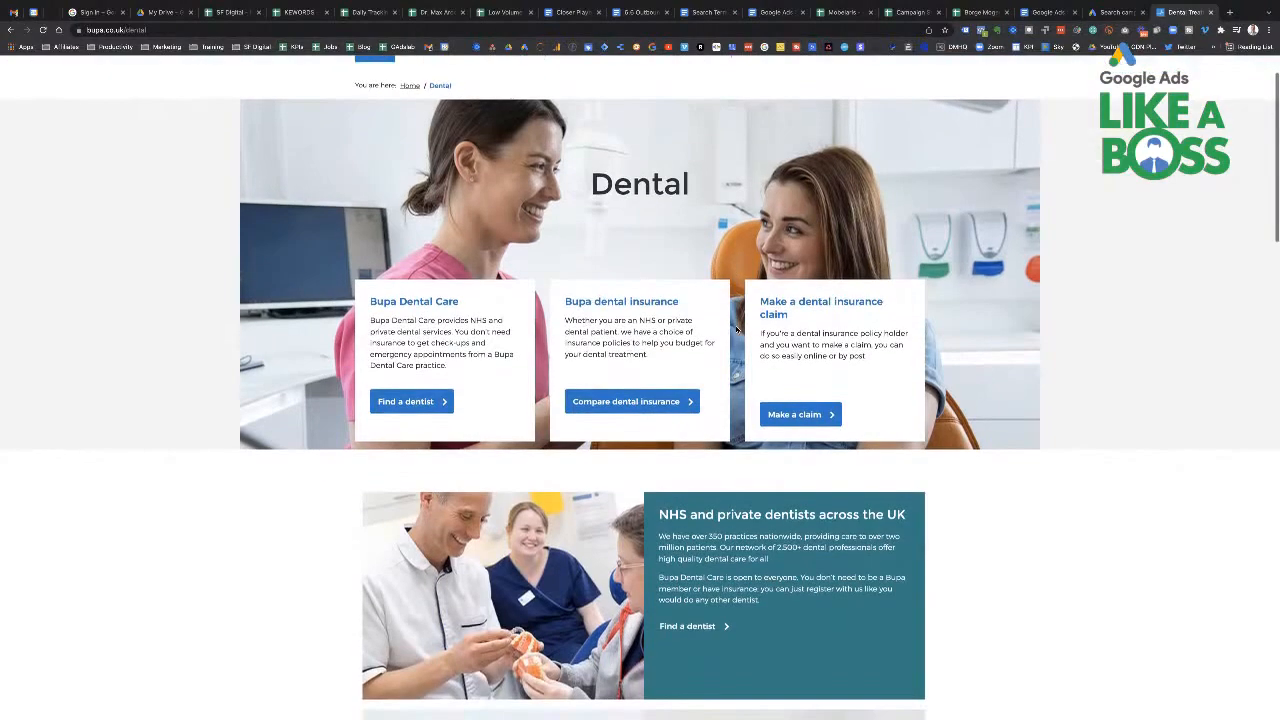
scroll(736, 330, up, 1)
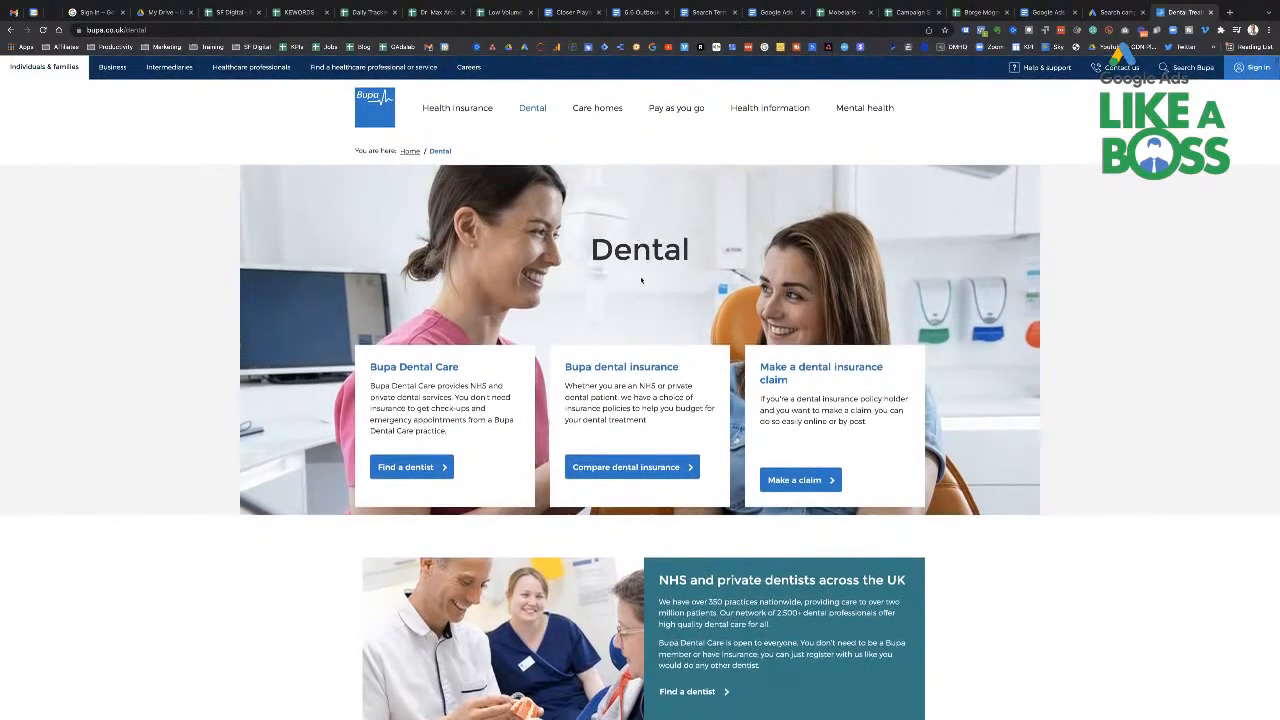
scroll(736, 330, down, 4)
scroll(641, 280, down, 3)
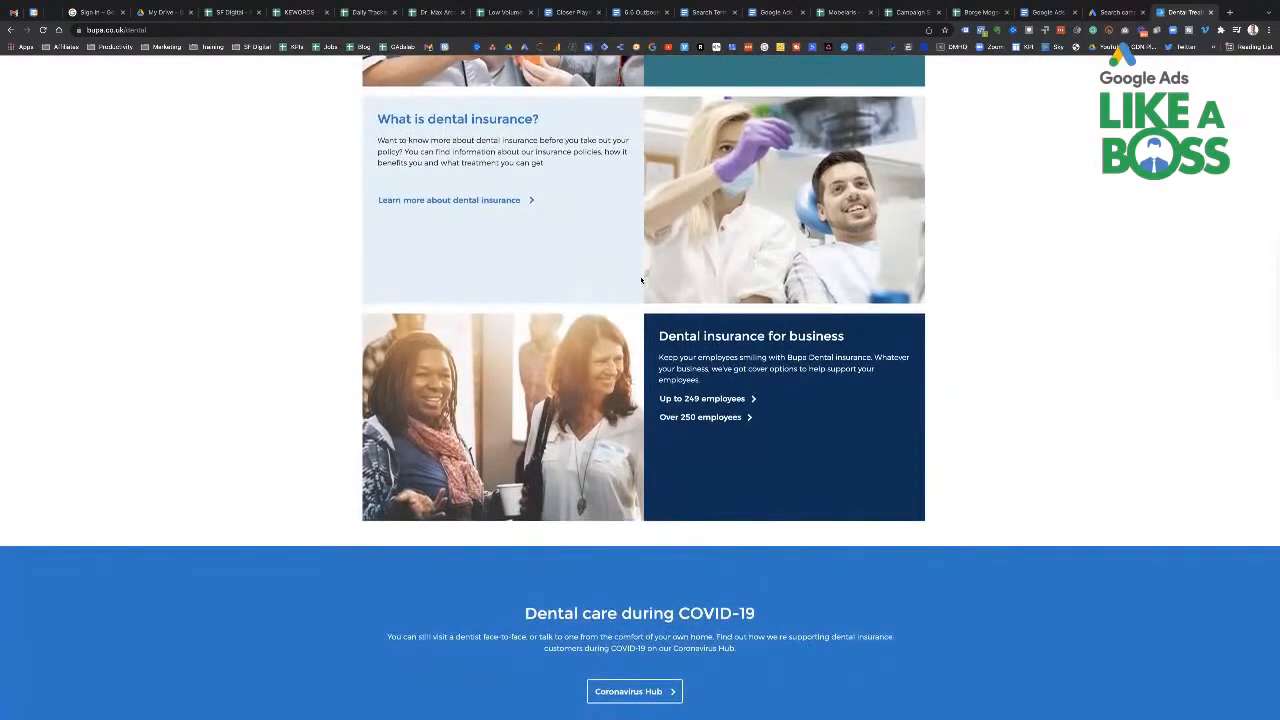
scroll(641, 280, down, 3)
scroll(641, 280, down, 3)
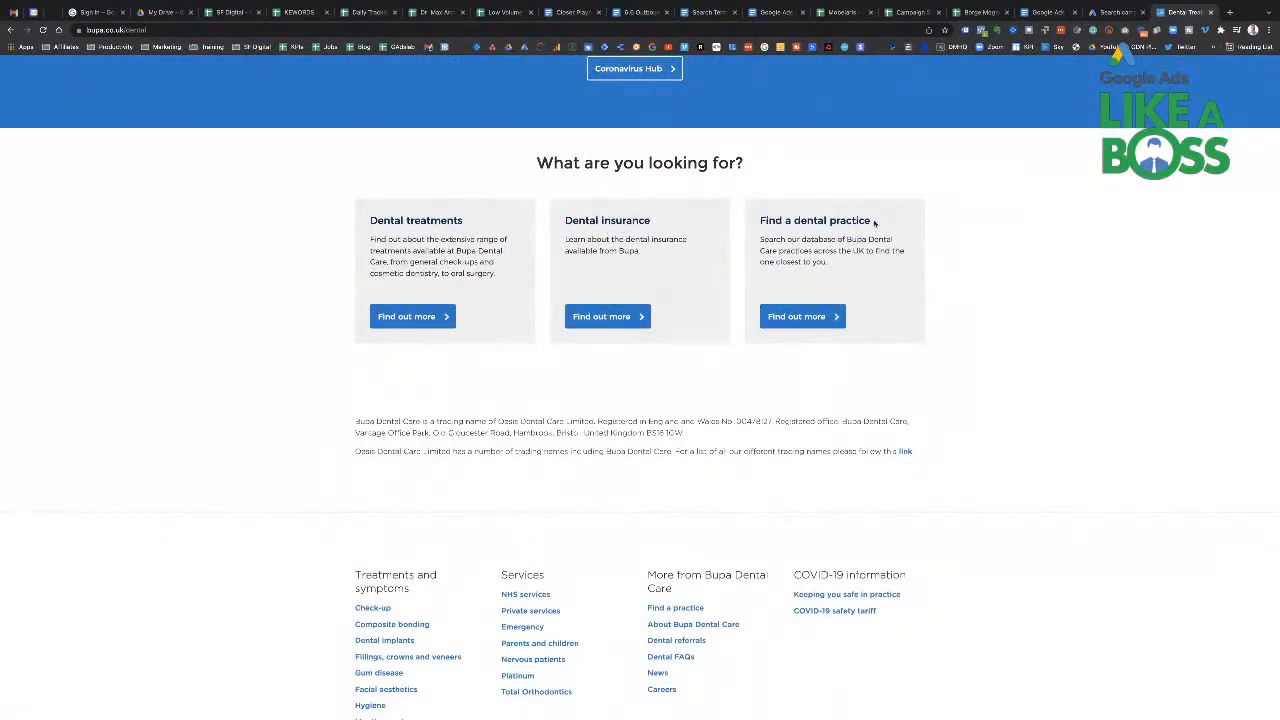
Step: Open the website's Dental treatments page and copy the card title "Fillings, crowns, veneers"
click(431, 317)
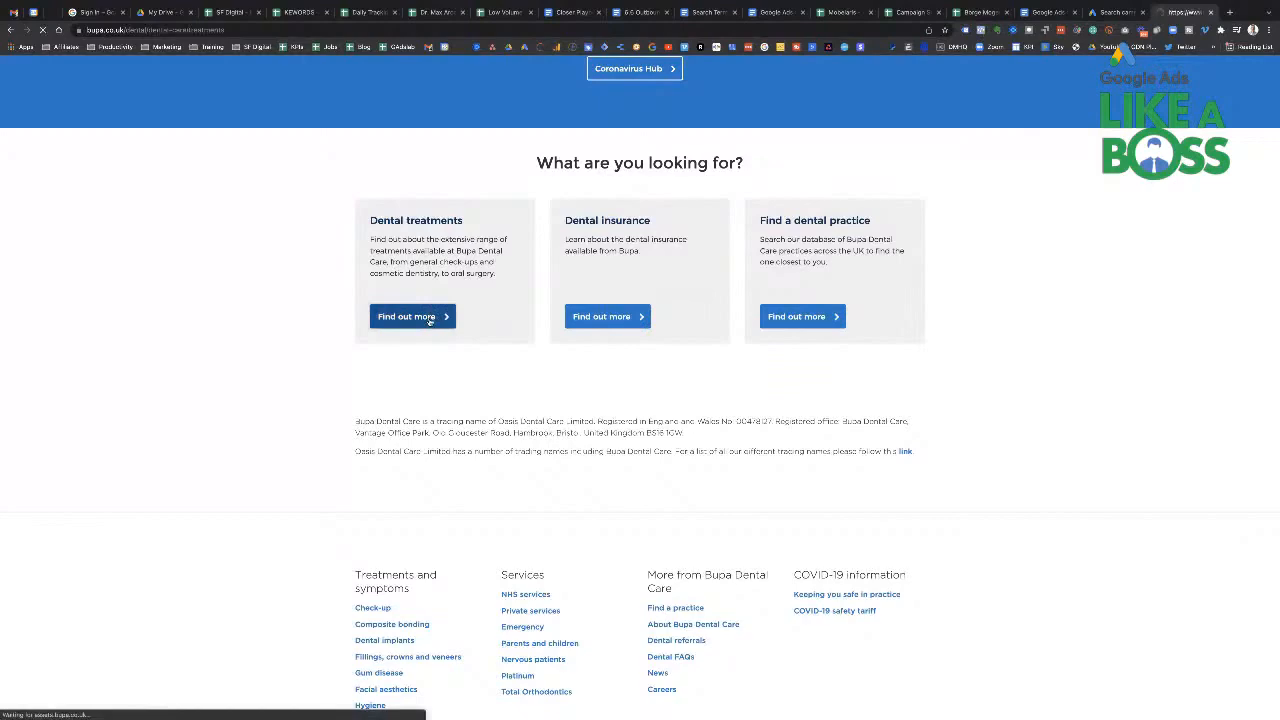
scroll(429, 320, down, 1)
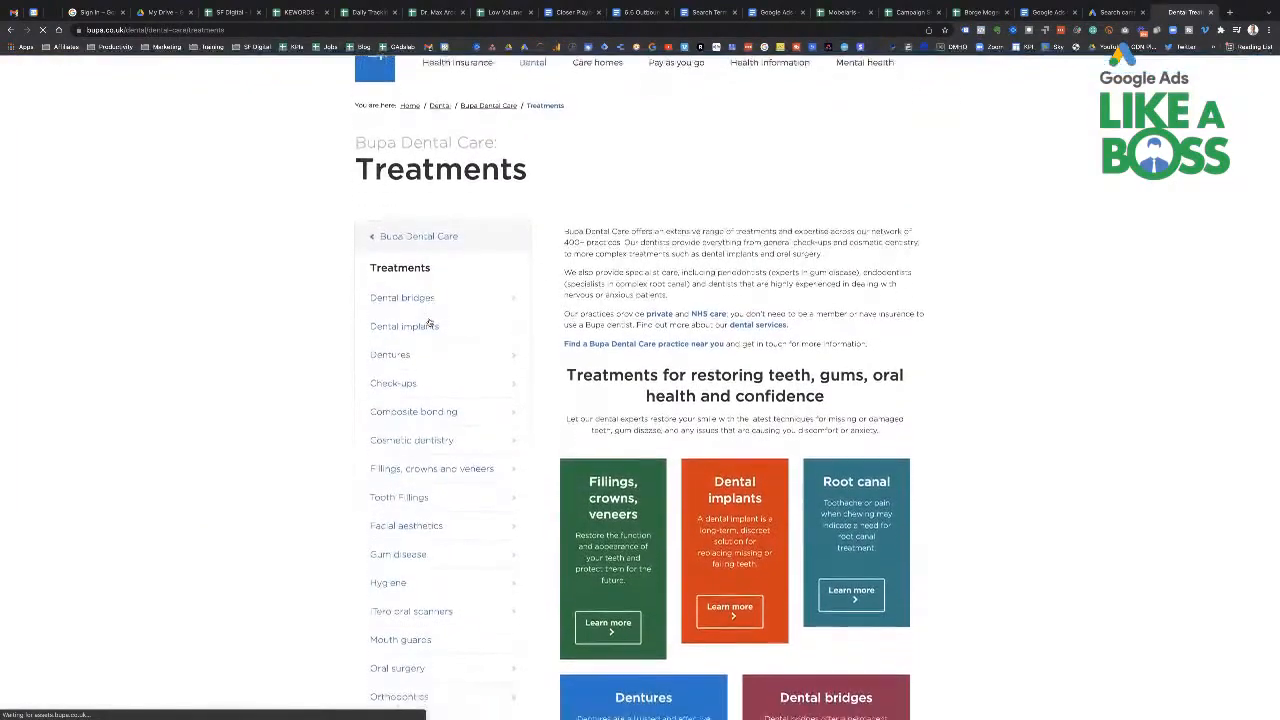
scroll(311, 317, down, 1)
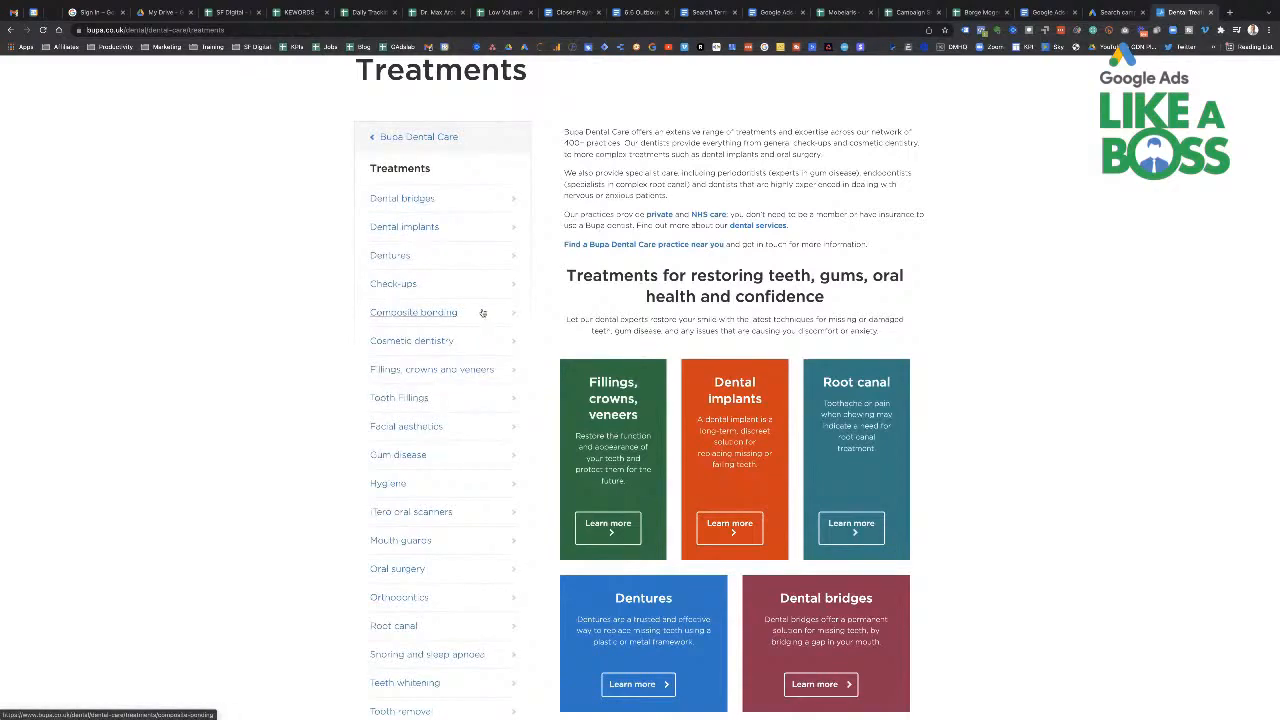
scroll(482, 313, down, 1)
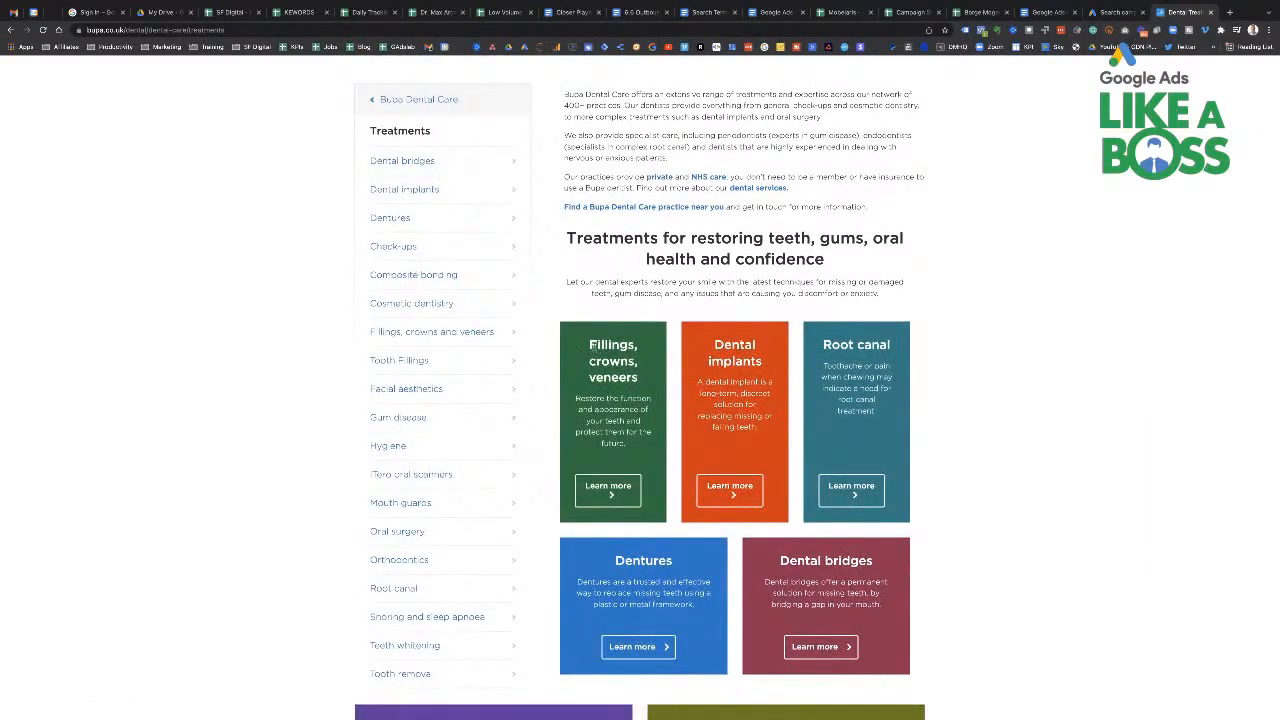
drag(590, 344, 645, 376)
key(ctrl+c)
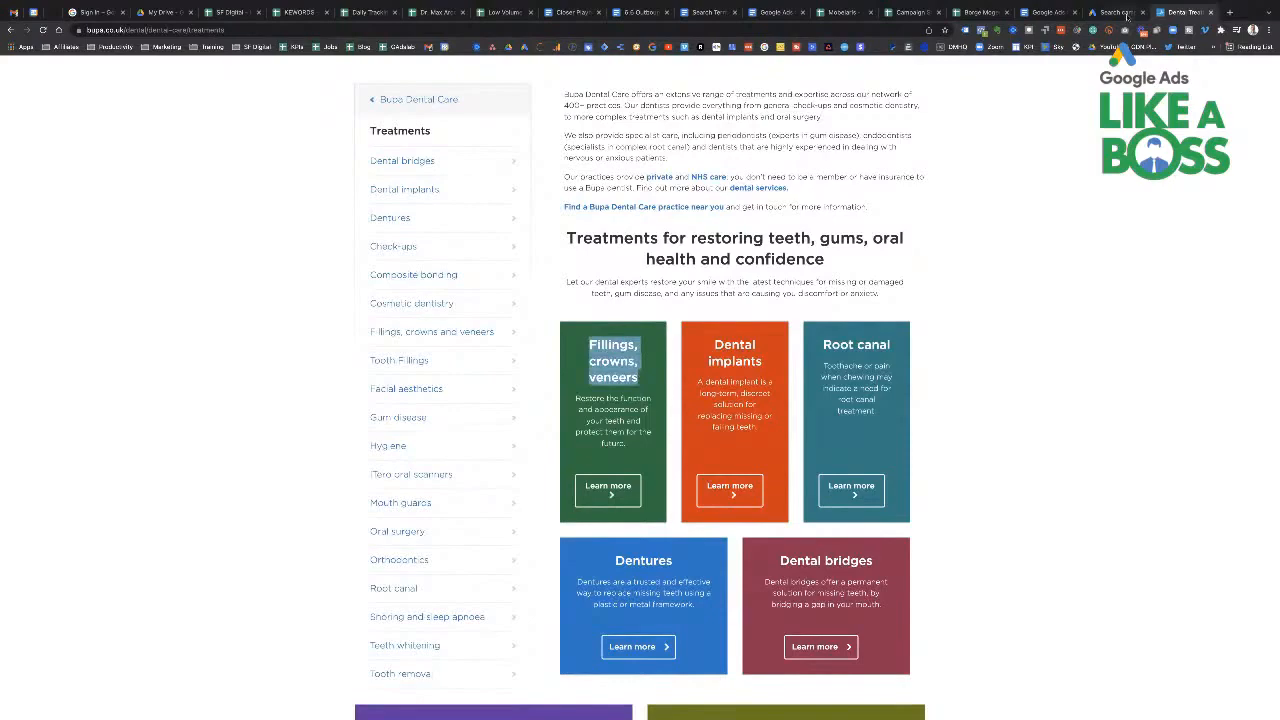
Step: Return to the Google Ads ad form, paste the copied title as the seventh headline, and capitalize it as "Fillings, Crowns, Veneers"
click(1115, 12)
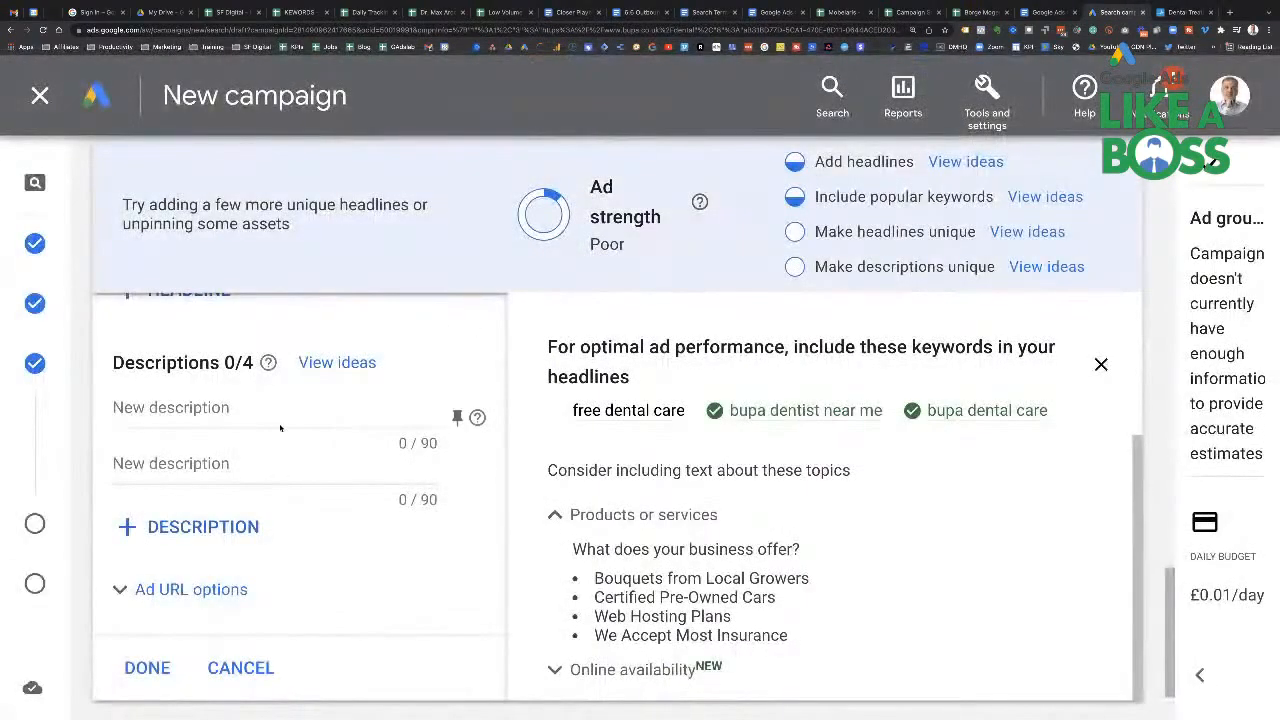
scroll(283, 430, up, 5)
scroll(280, 428, down, 5)
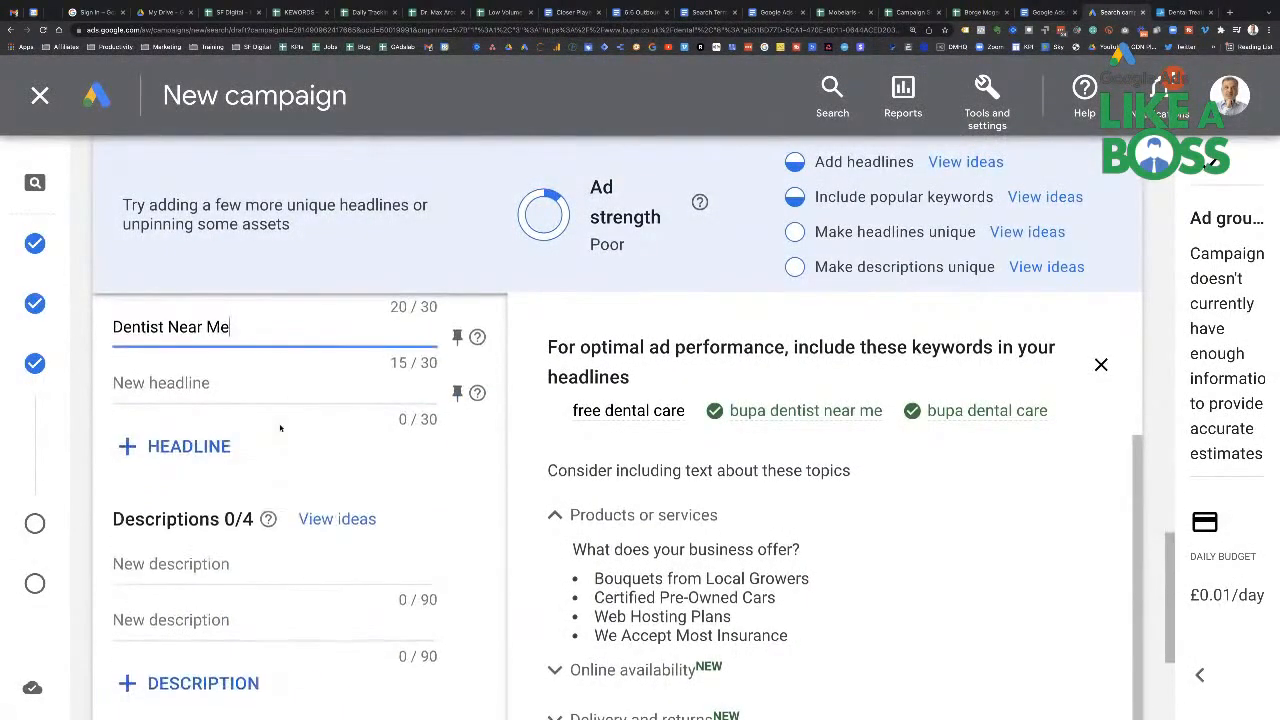
click(268, 398)
key(ctrl+v)
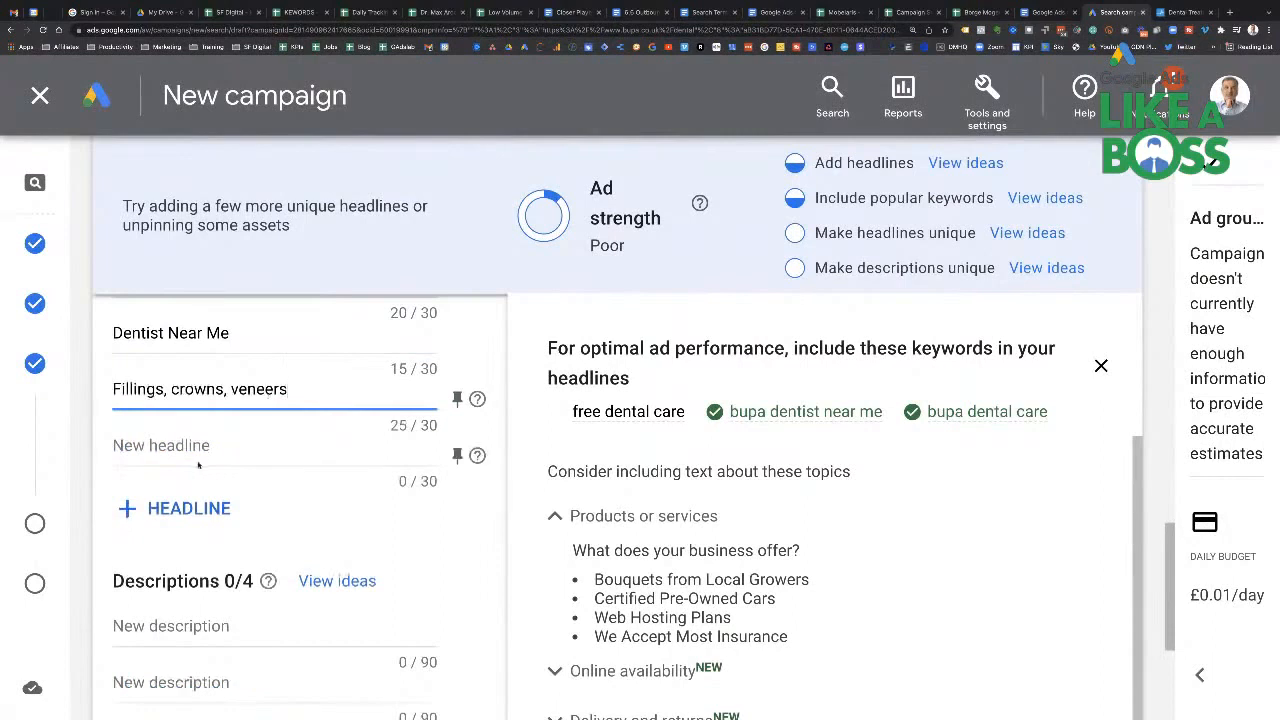
click(174, 389)
text(C)
drag(240, 389, 233, 389)
text(V)
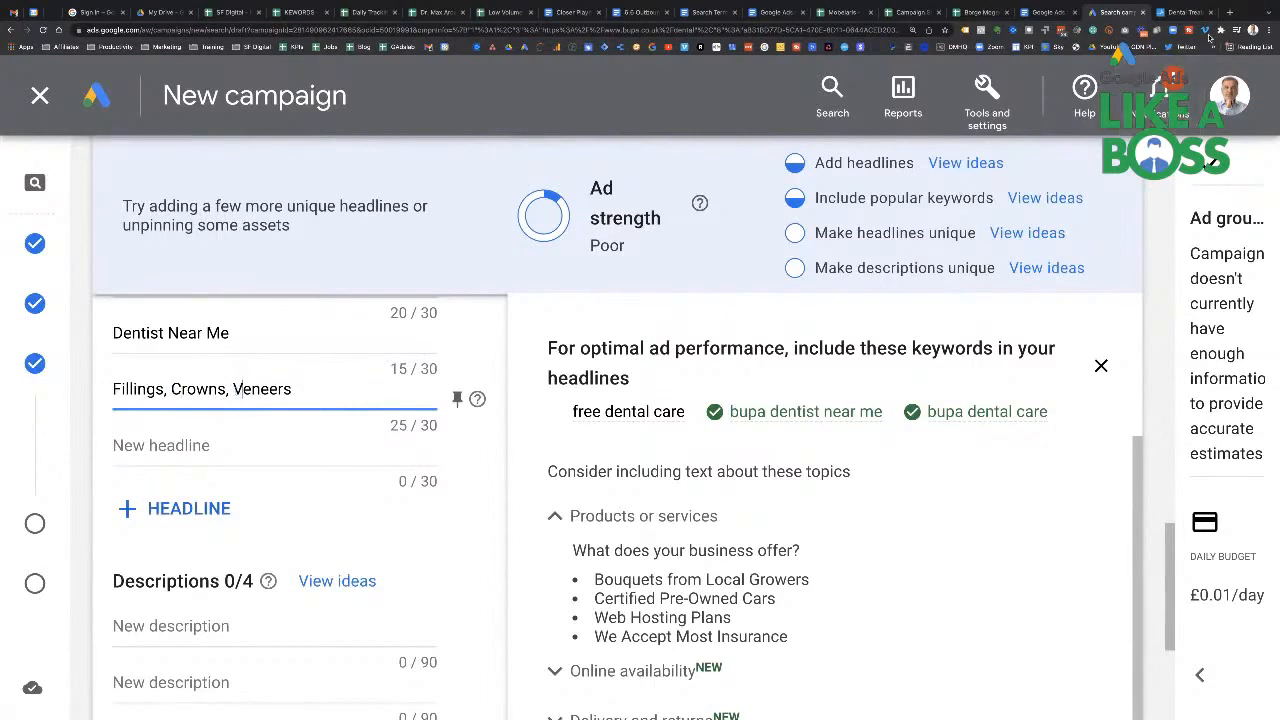
Step: Switch to the Bupa treatments page and copy the card title "Dental implants"
click(1183, 12)
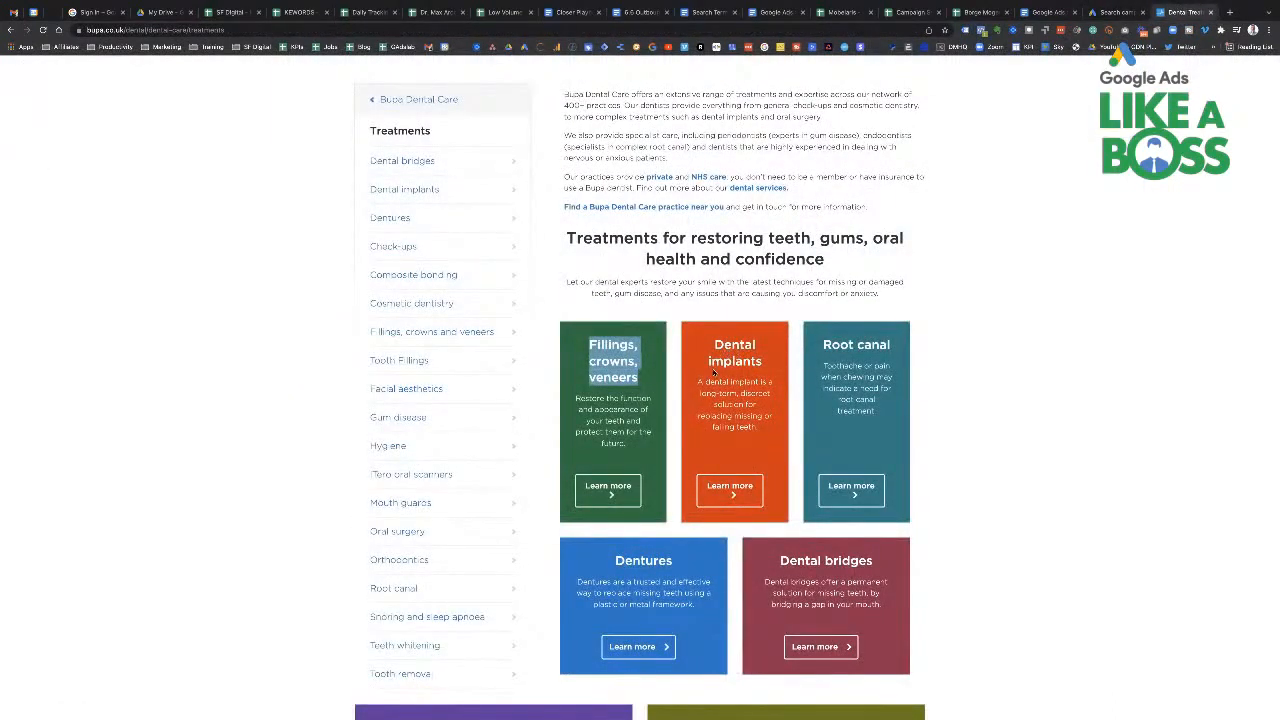
drag(716, 355, 766, 364)
key(ctrl+c)
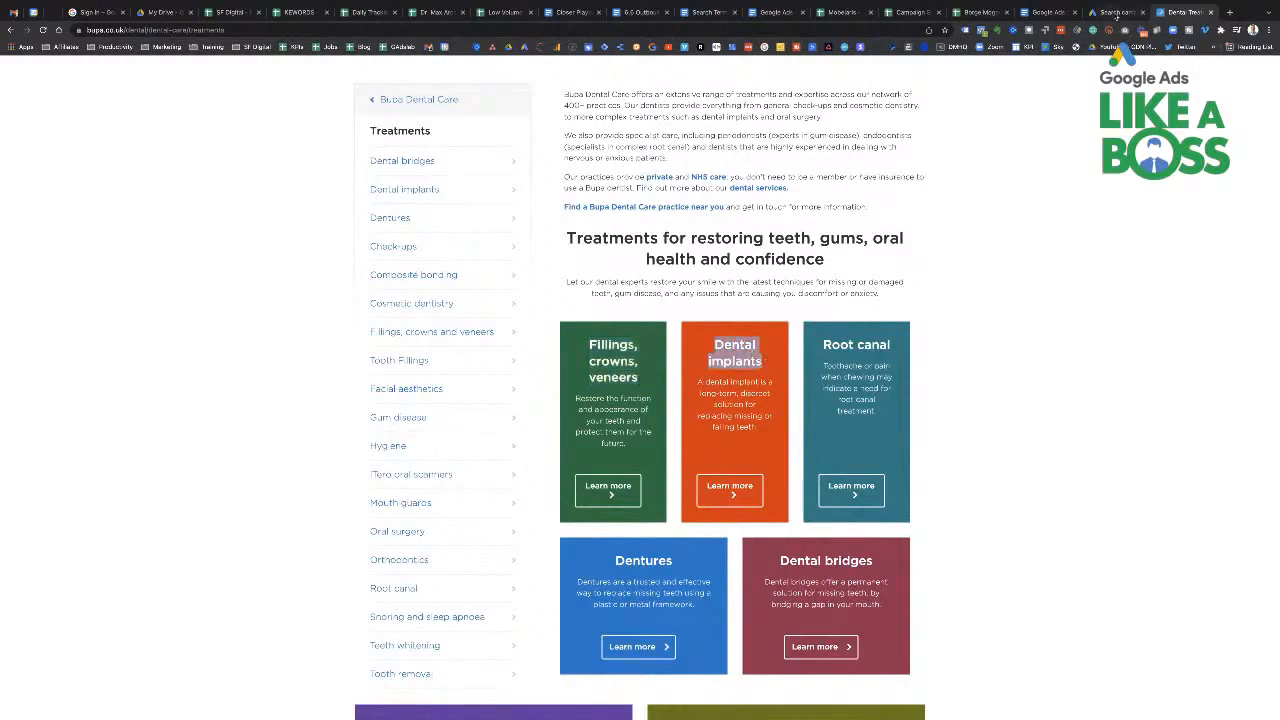
Step: Back in Google Ads, paste the copied title as the eighth headline and edit it to "Dental Implants -"
click(1116, 12)
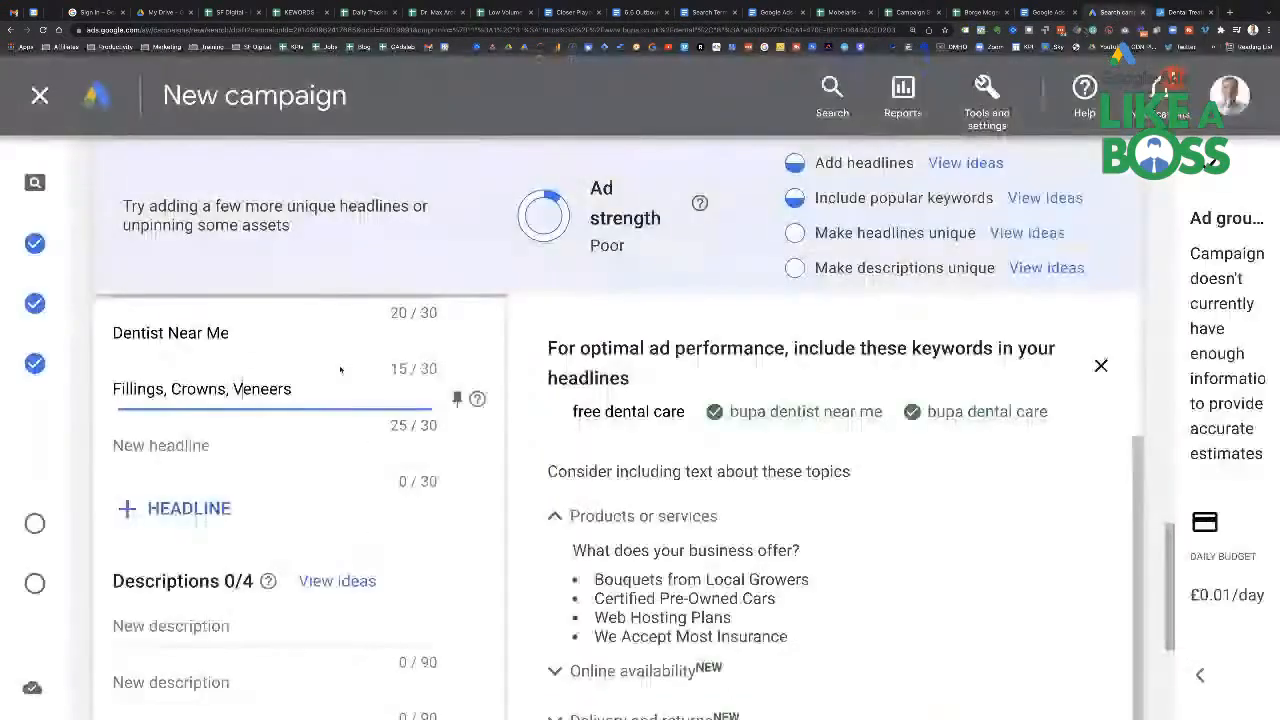
click(190, 446)
key(ctrl+v)
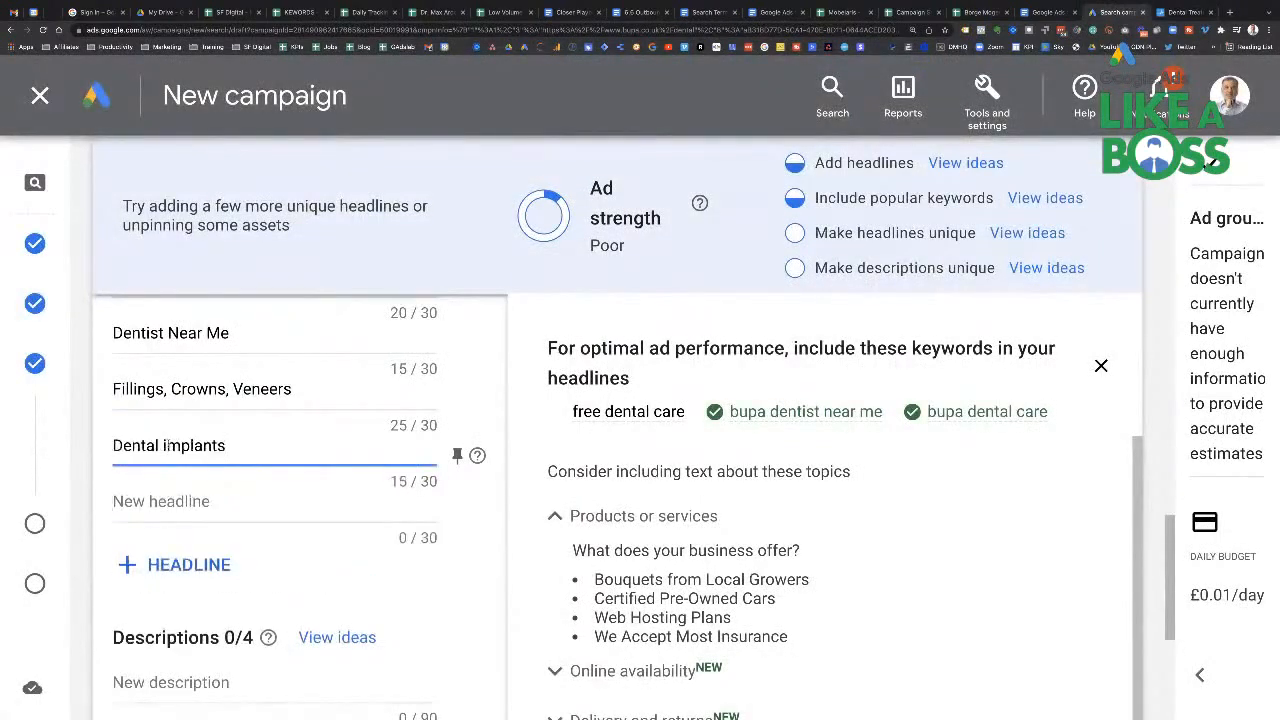
click(167, 446)
key(BackSpace)
text(I)
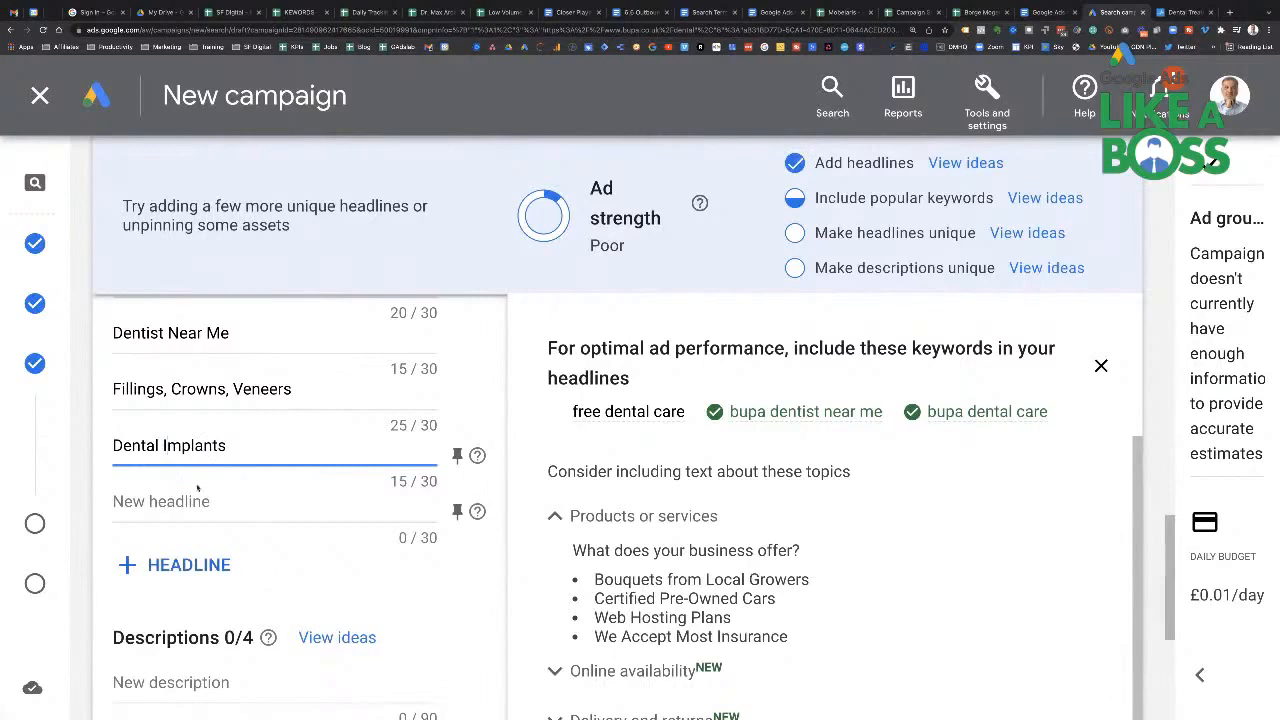
click(241, 447)
text(-)
Step: Enter "Dental Bridges & Dentures" as the ninth headline, checking the treatment names on the Bupa page
click(229, 500)
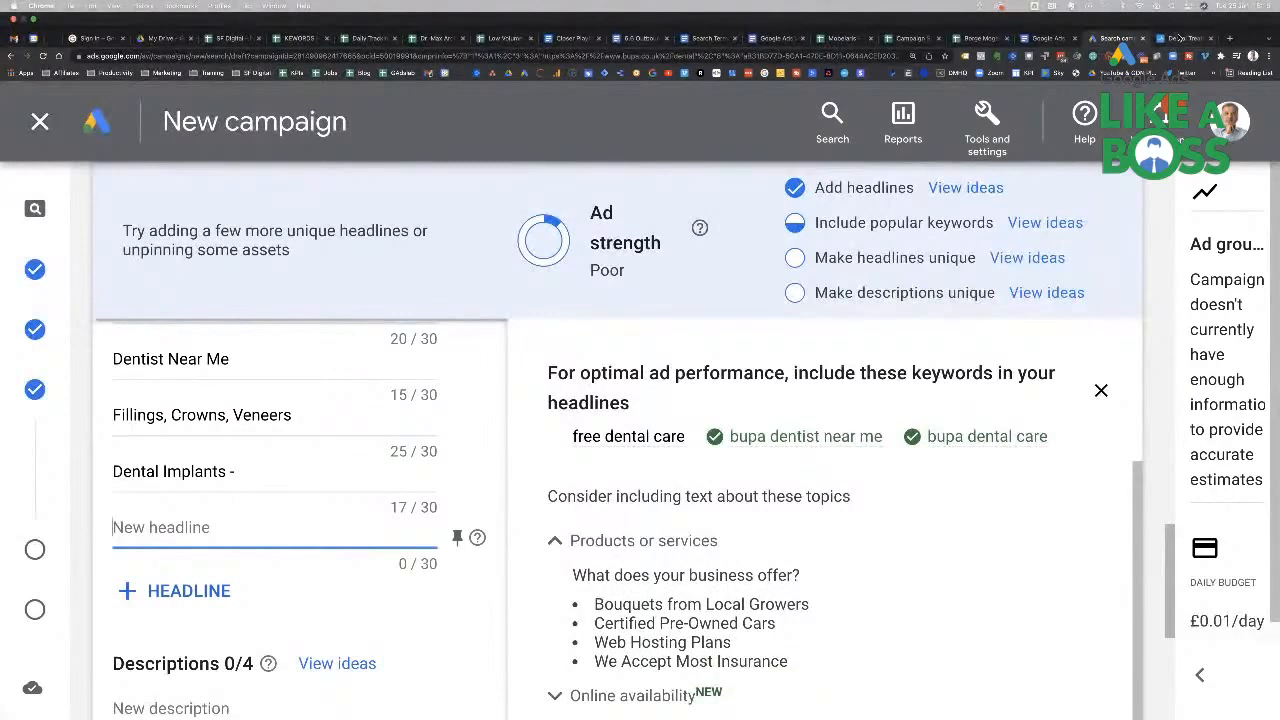
click(1180, 38)
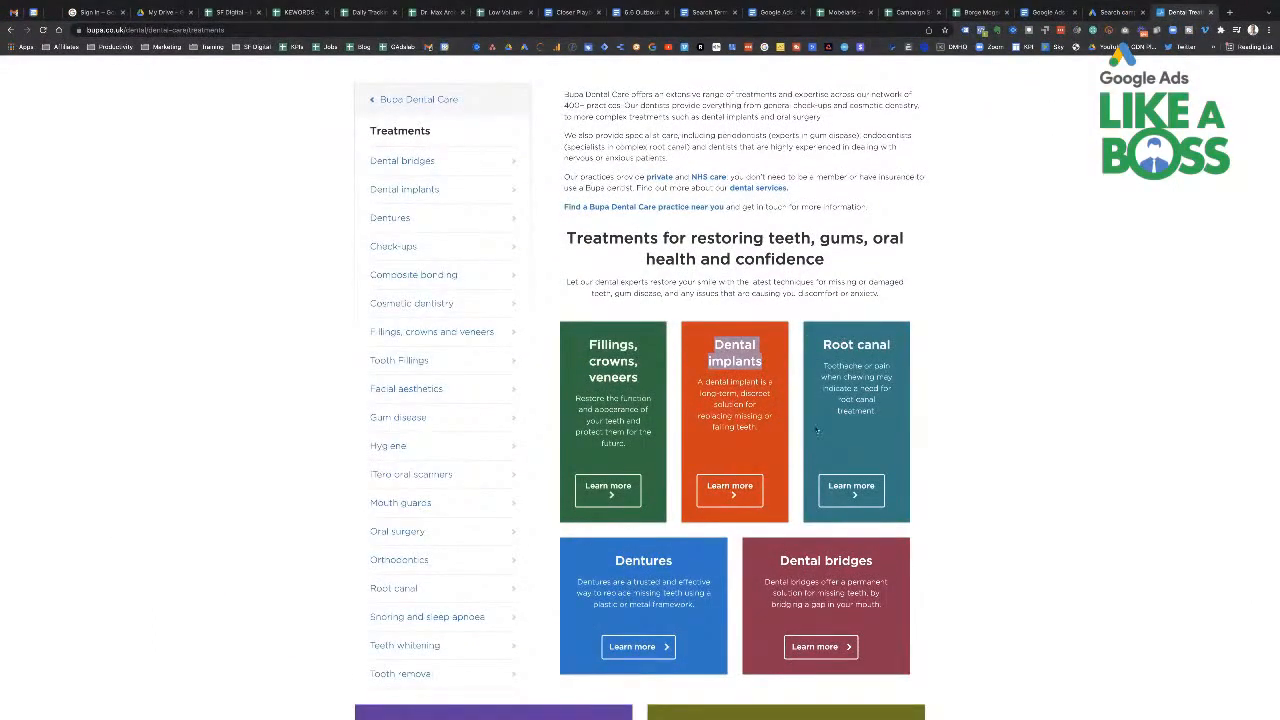
key(ctrl+shift+Tab)
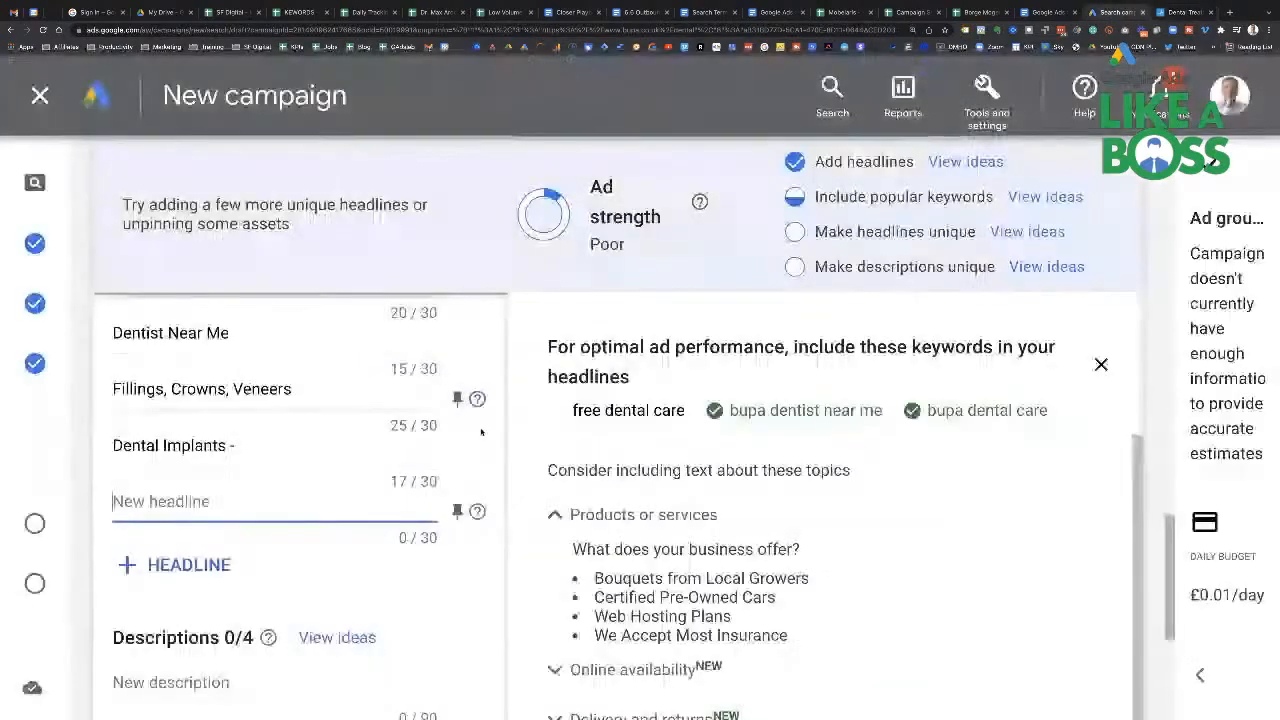
text(Dental )
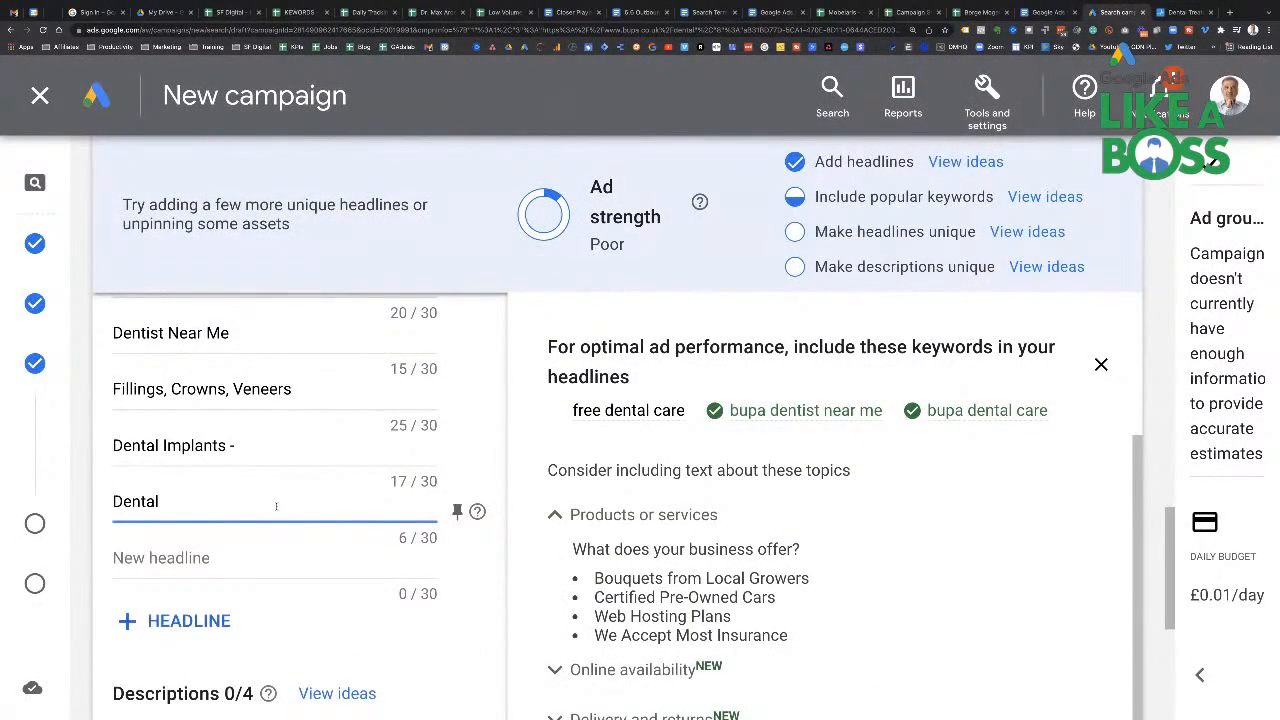
text(B)
text(idges &)
click(1182, 12)
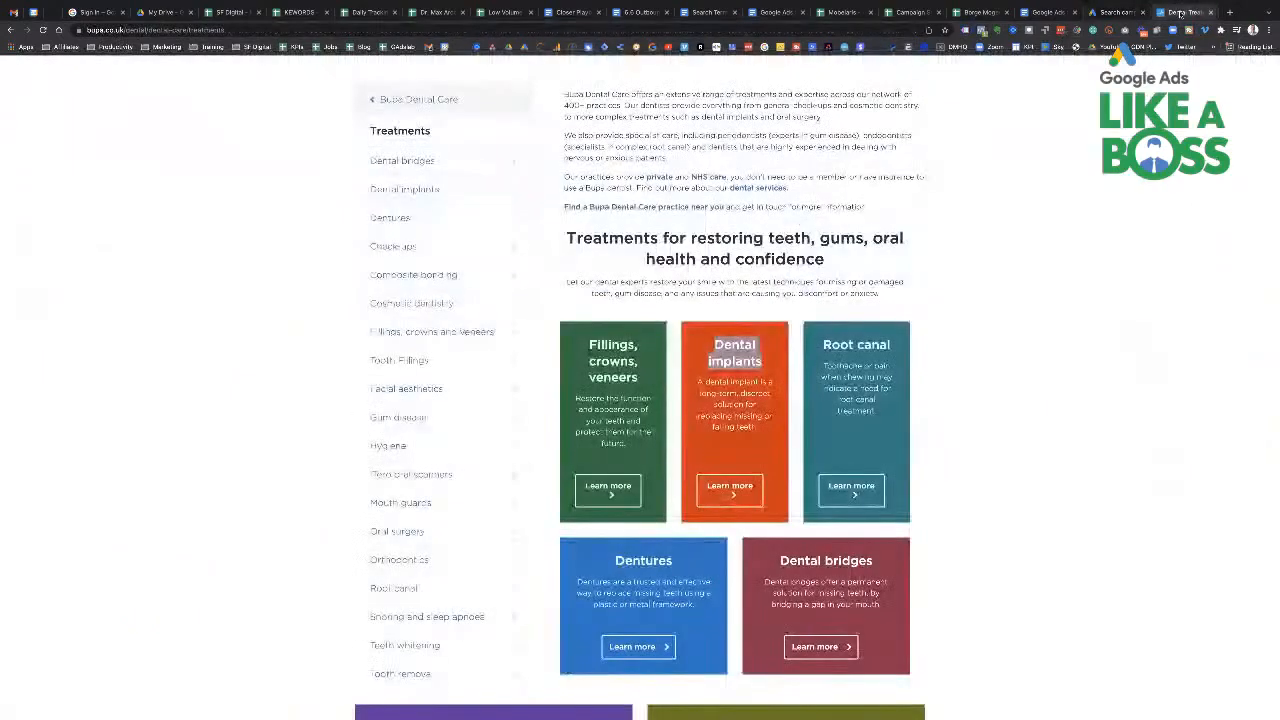
click(1115, 12)
text(Dentures)
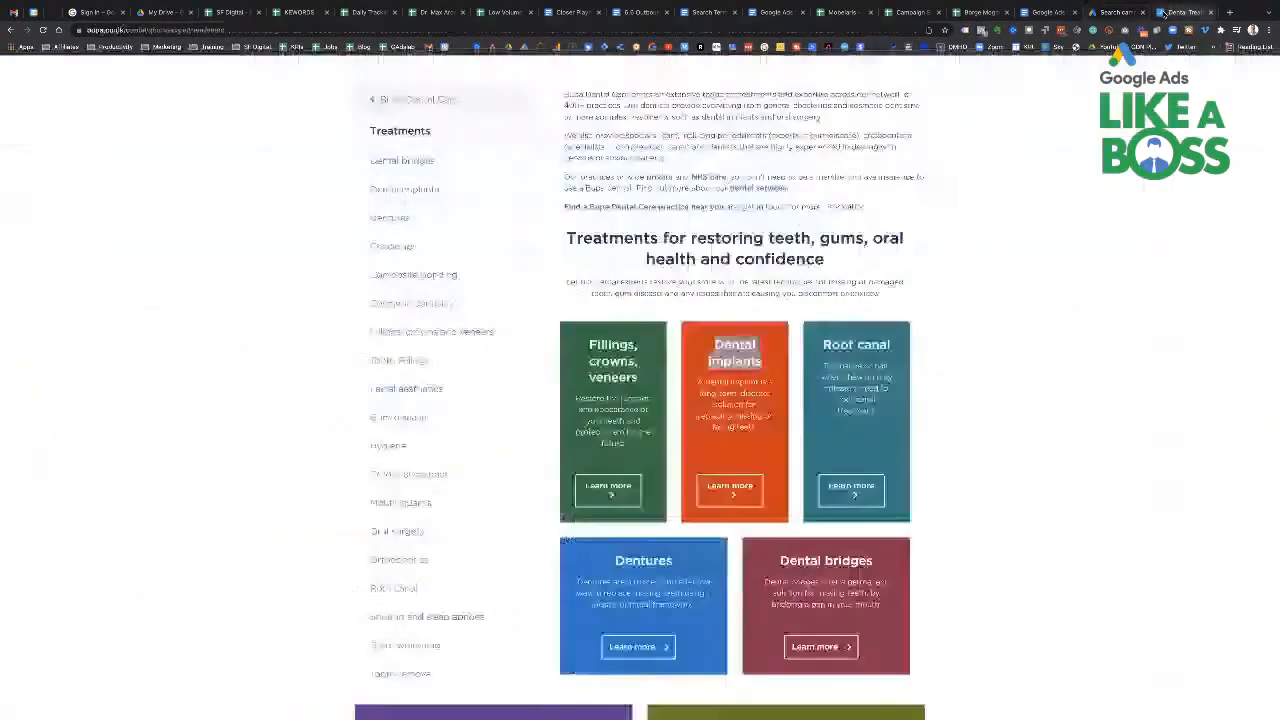
Step: Look further through the Bupa treatments page and copy the section heading "Full, straighter, whiter smiles"
click(1166, 12)
scroll(497, 297, down, 3)
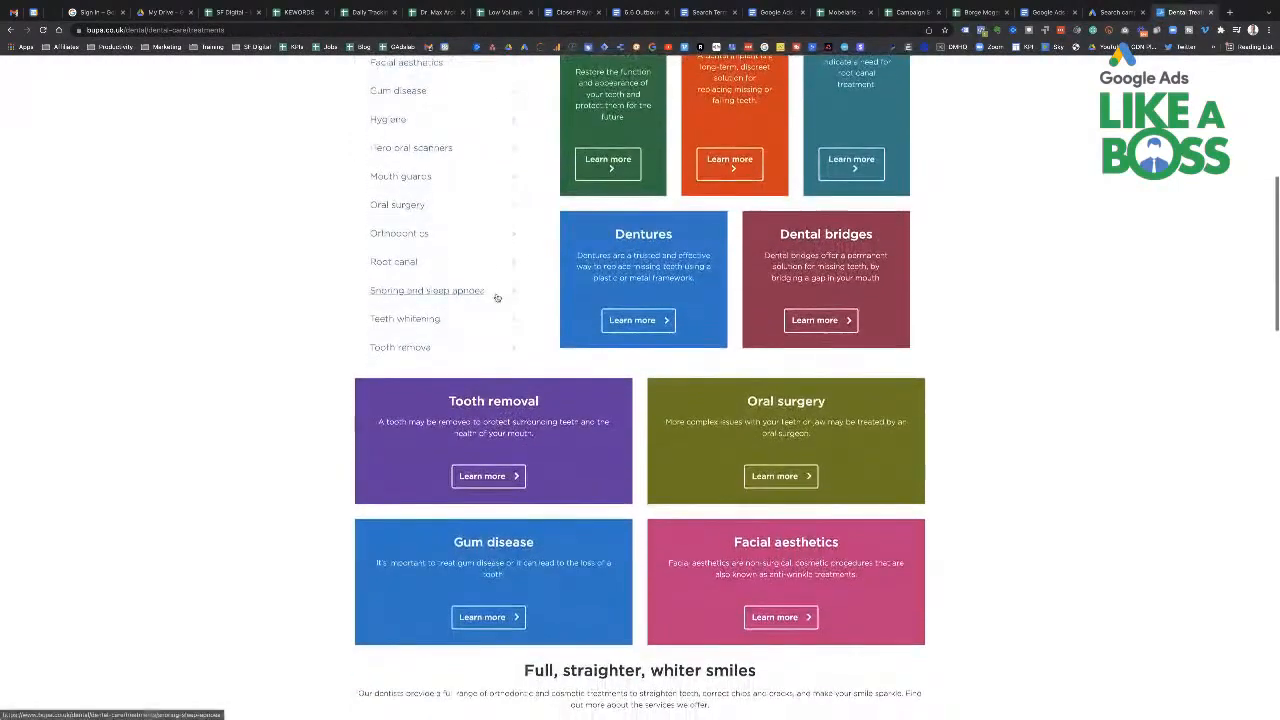
scroll(497, 297, down, 2)
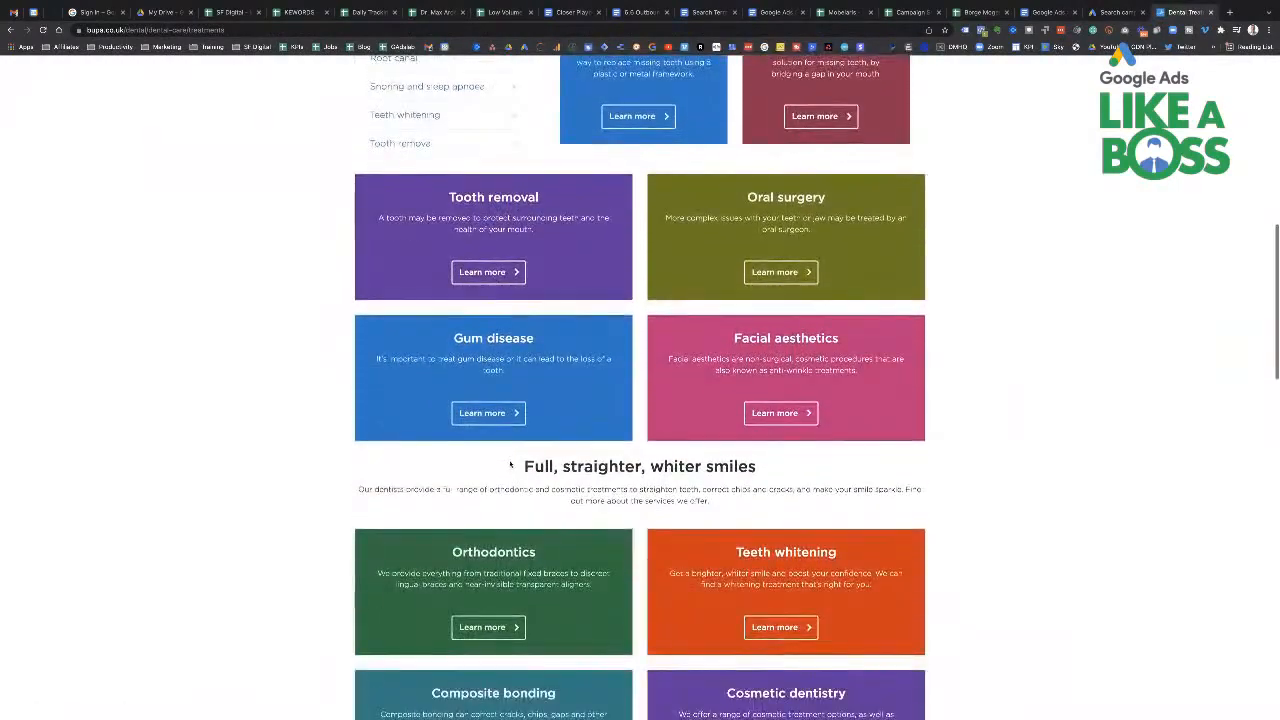
scroll(512, 462, down, 1)
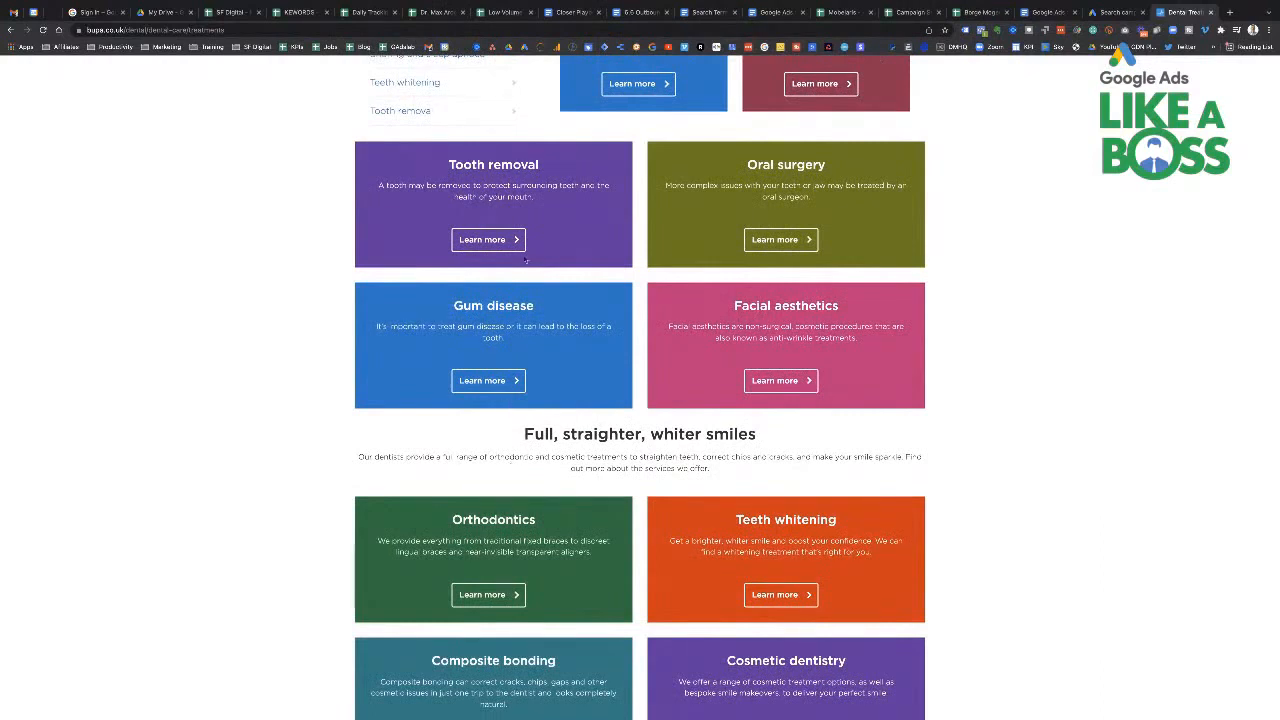
drag(524, 434, 755, 436)
key(ctrl+c)
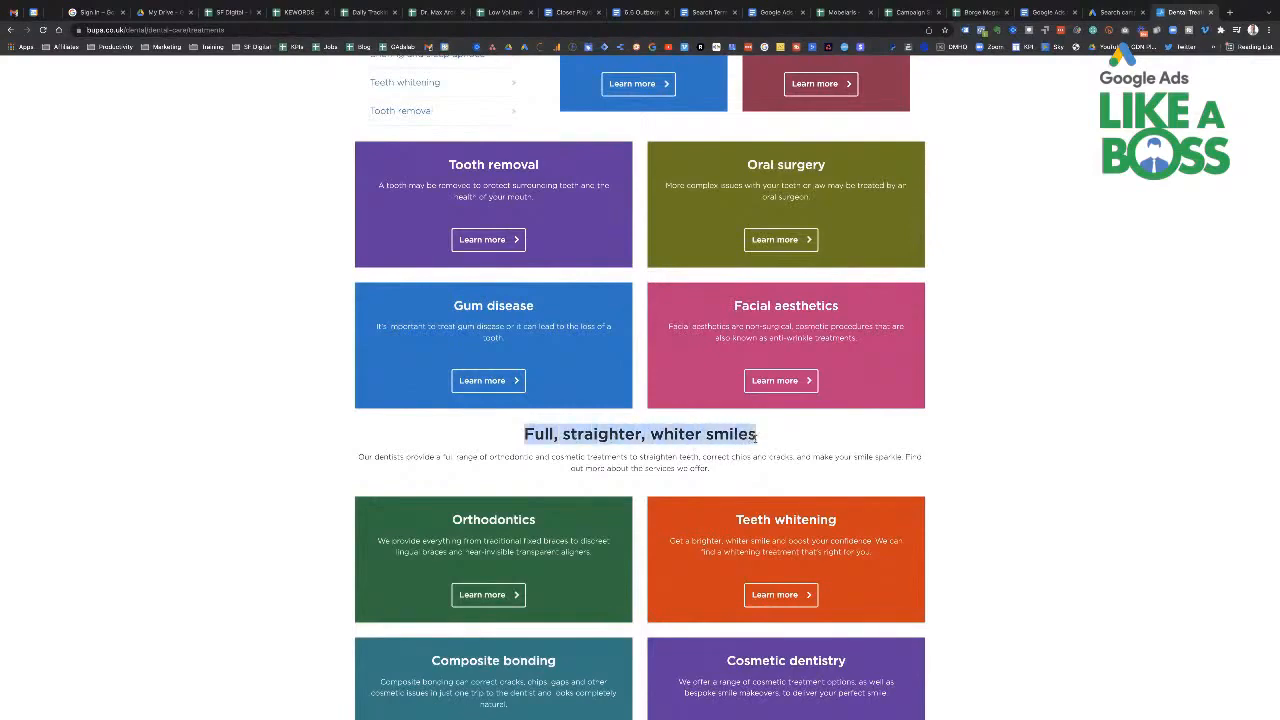
scroll(757, 436, down, 3)
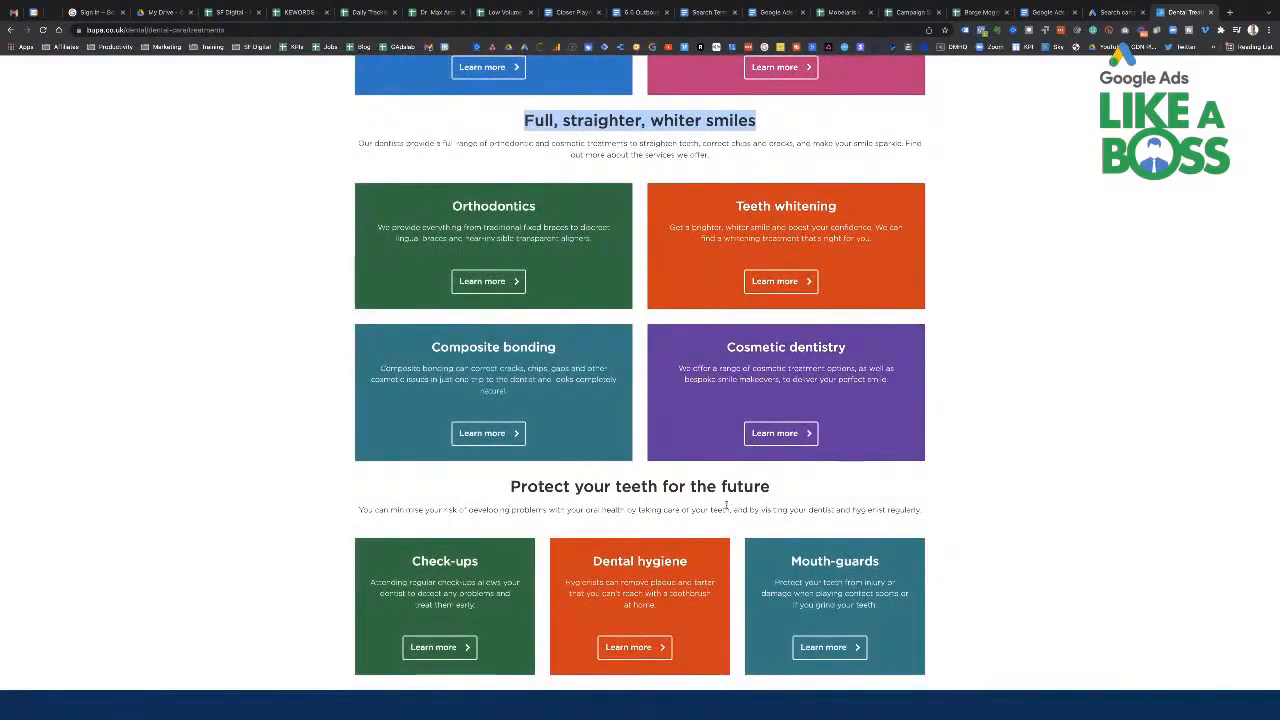
Step: Paste the copied heading as the ad's first description in Google Ads and edit it to "Full, Straighter, Whiter Smiles."
click(1112, 12)
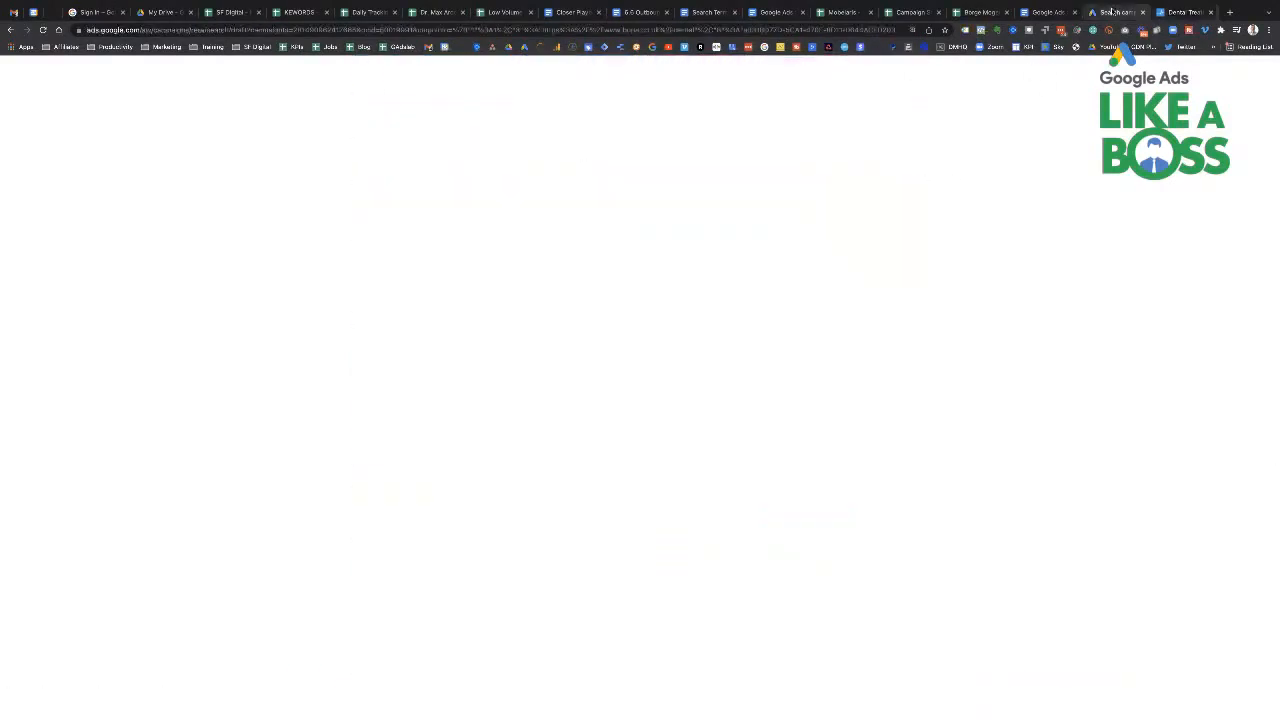
scroll(420, 375, down, 4)
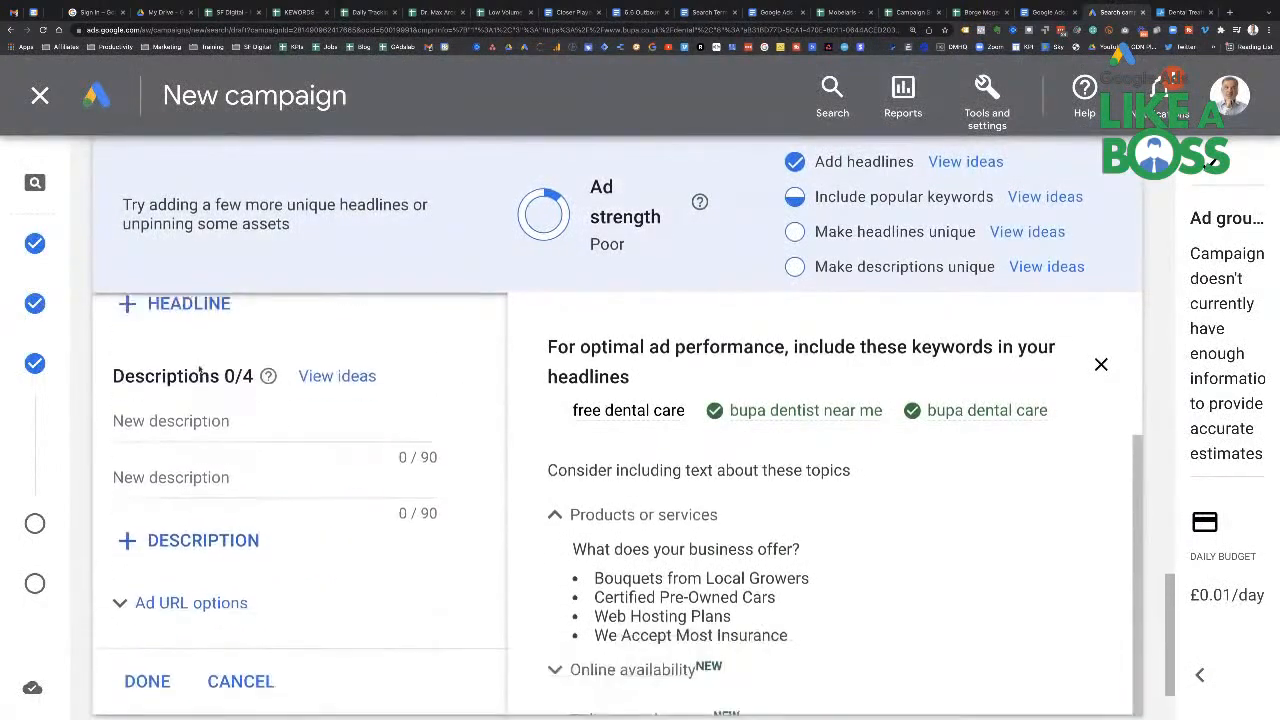
click(200, 441)
key(ctrl+v)
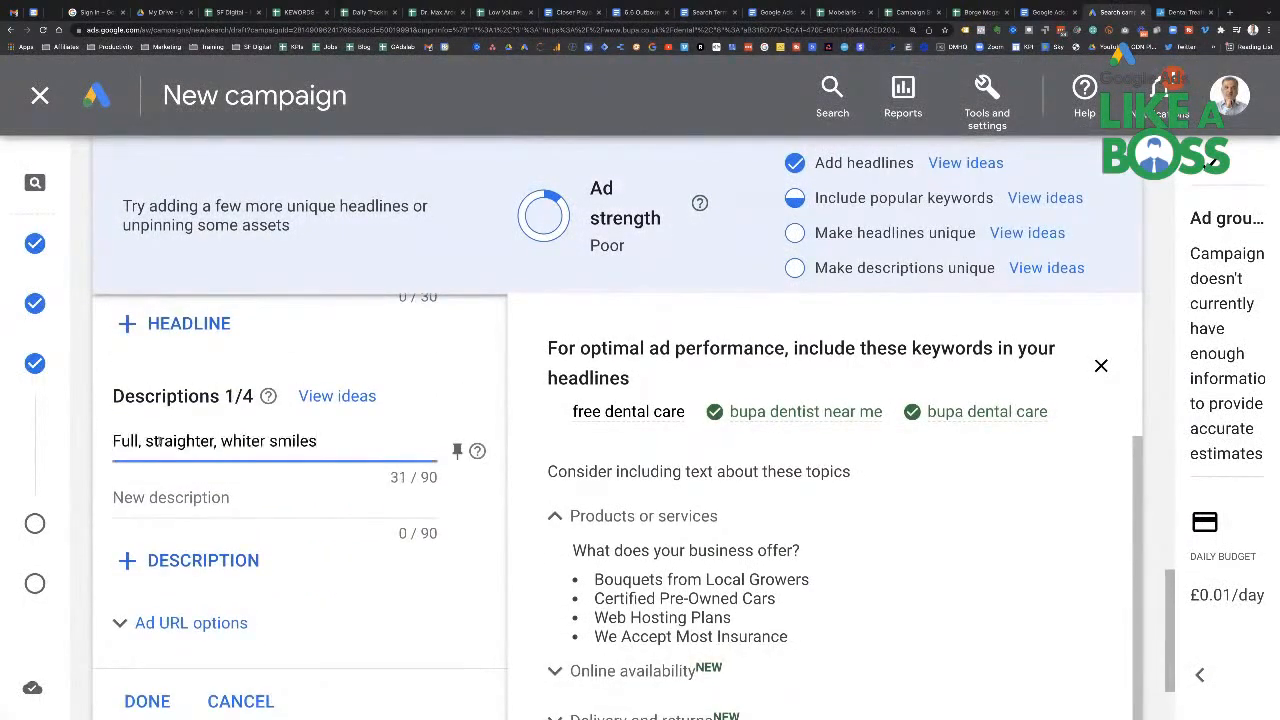
key(shift+Right)
text(S)
key(shift+Right)
text(W)
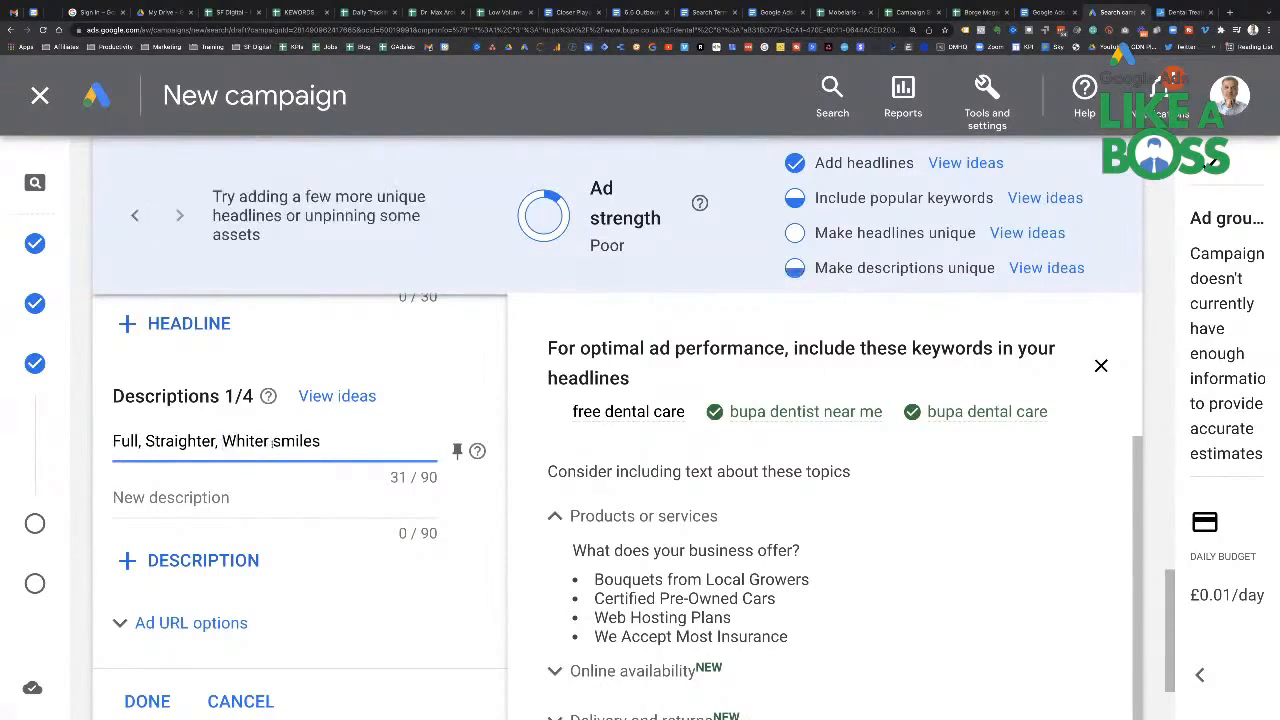
key(shift+Right)
text(S)
click(323, 441)
text(.)
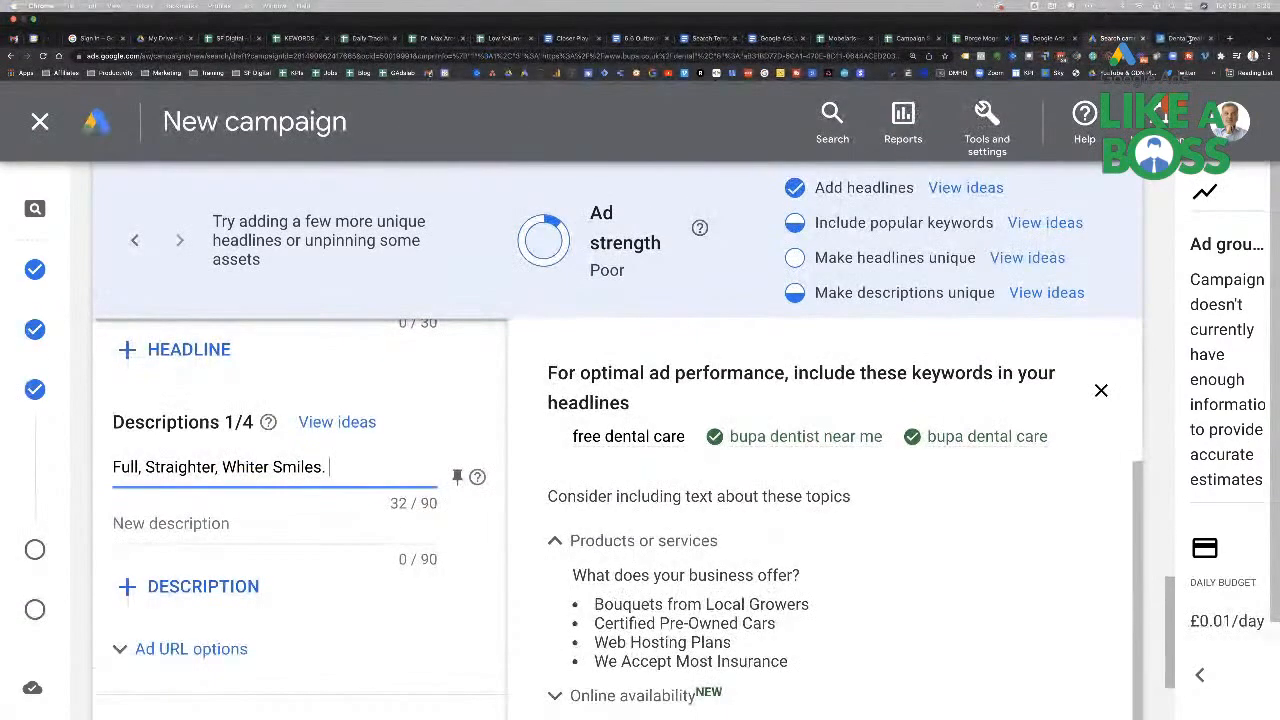
Step: Copy the Bupa page heading "Protect your teeth for the future" and append it to the ad's first description
key(ctrl+Tab)
drag(512, 486, 767, 482)
key(ctrl+c)
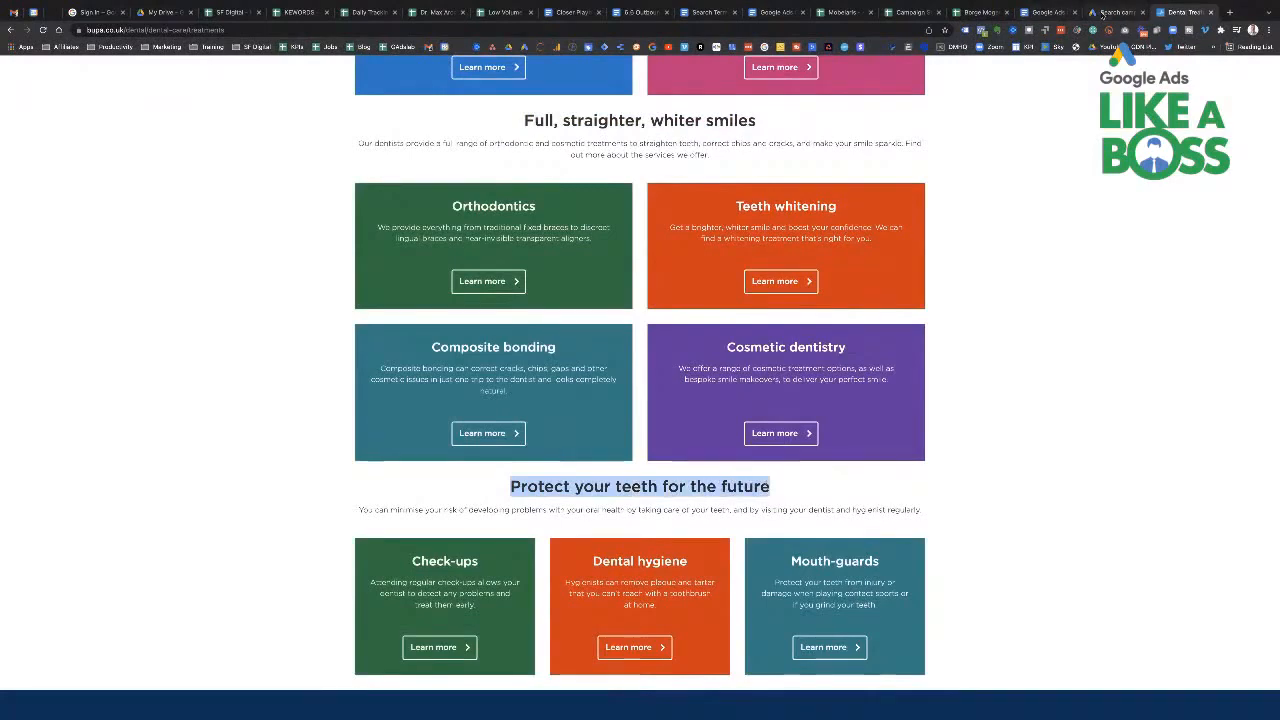
key(ctrl+shift+Tab)
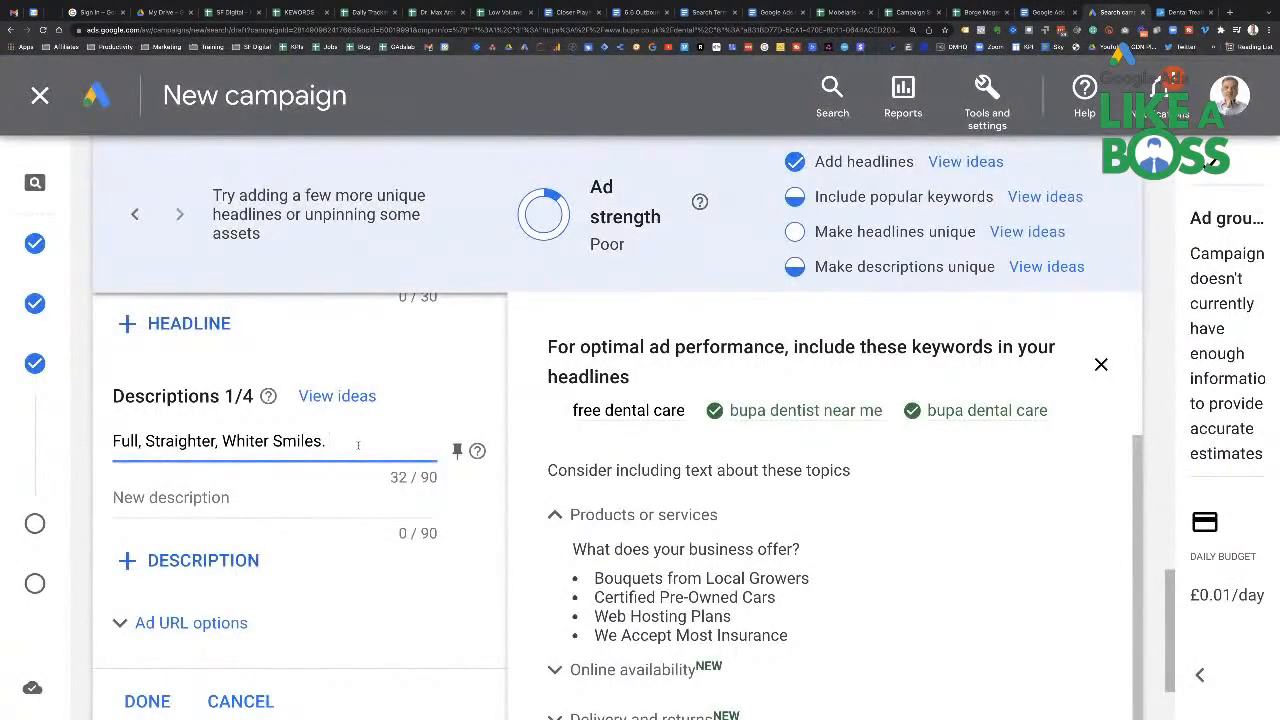
key(ctrl+v)
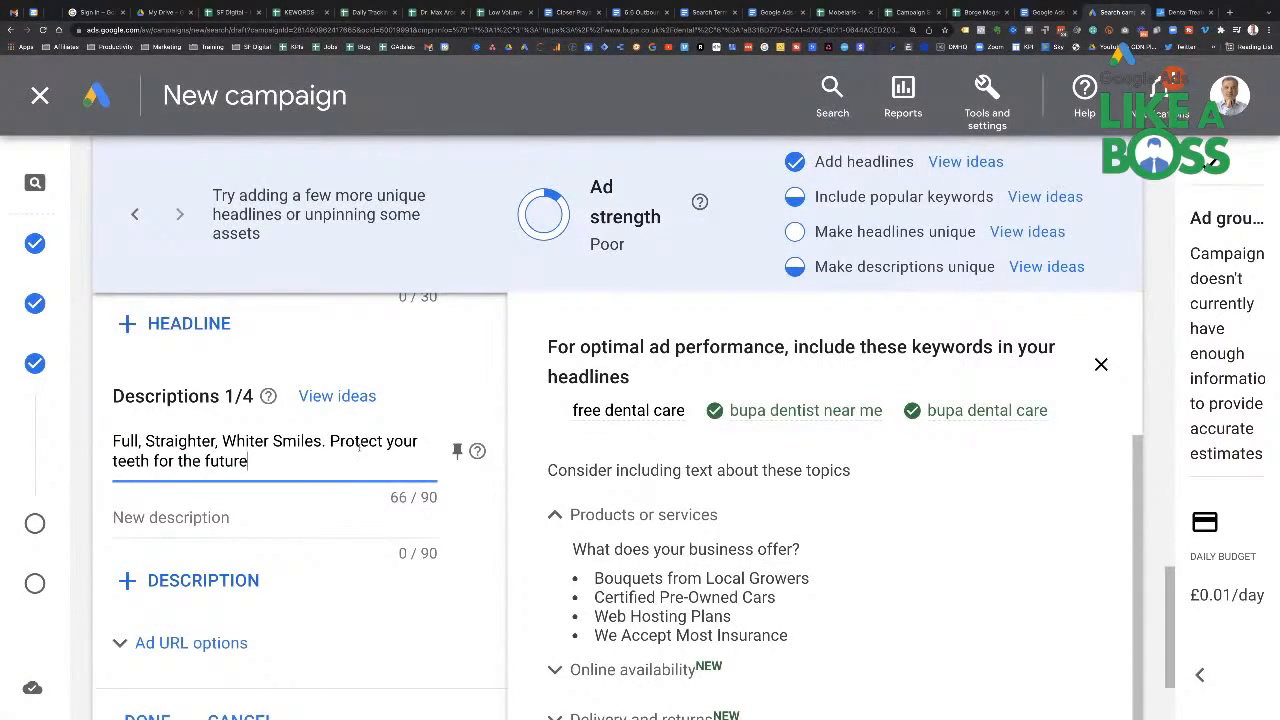
Step: Capitalize the appended sentence as "Protect Your Teeth For The Future" and add ". Free Consultation" after it
text(Y)
drag(113, 461, 120, 461)
text(T)
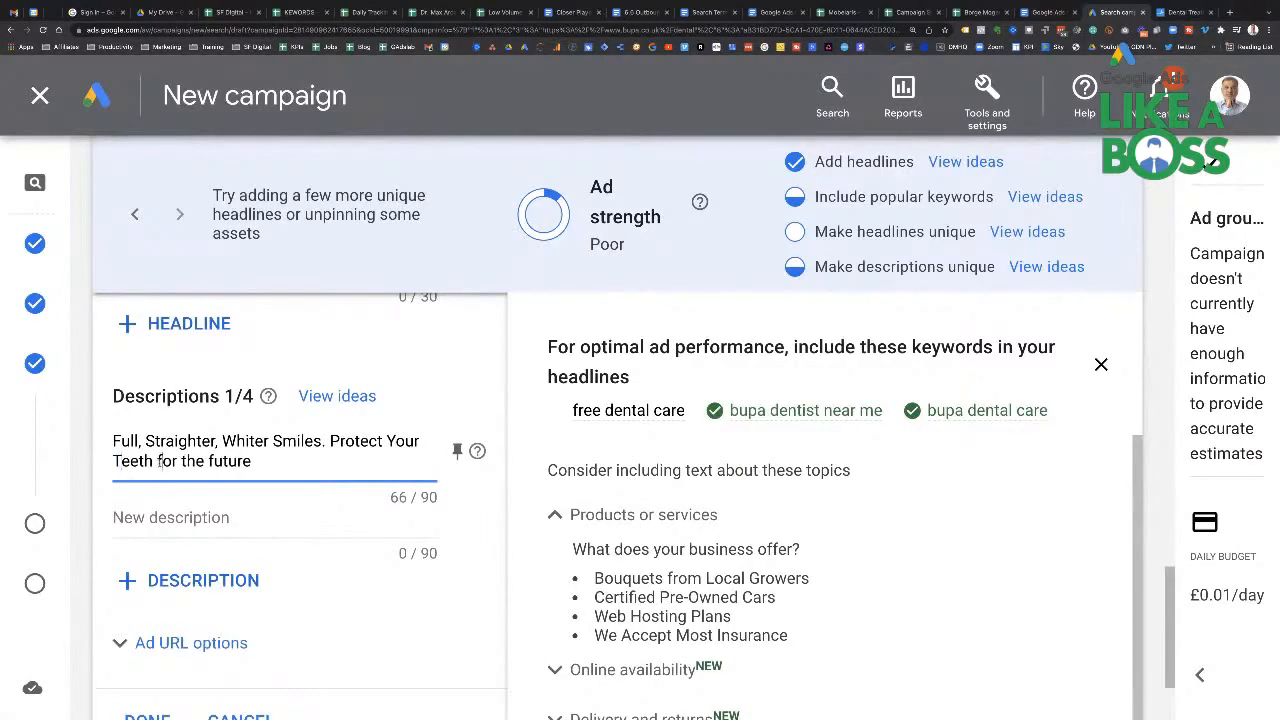
text(For )
drag(157, 461, 222, 461)
text(The Future)
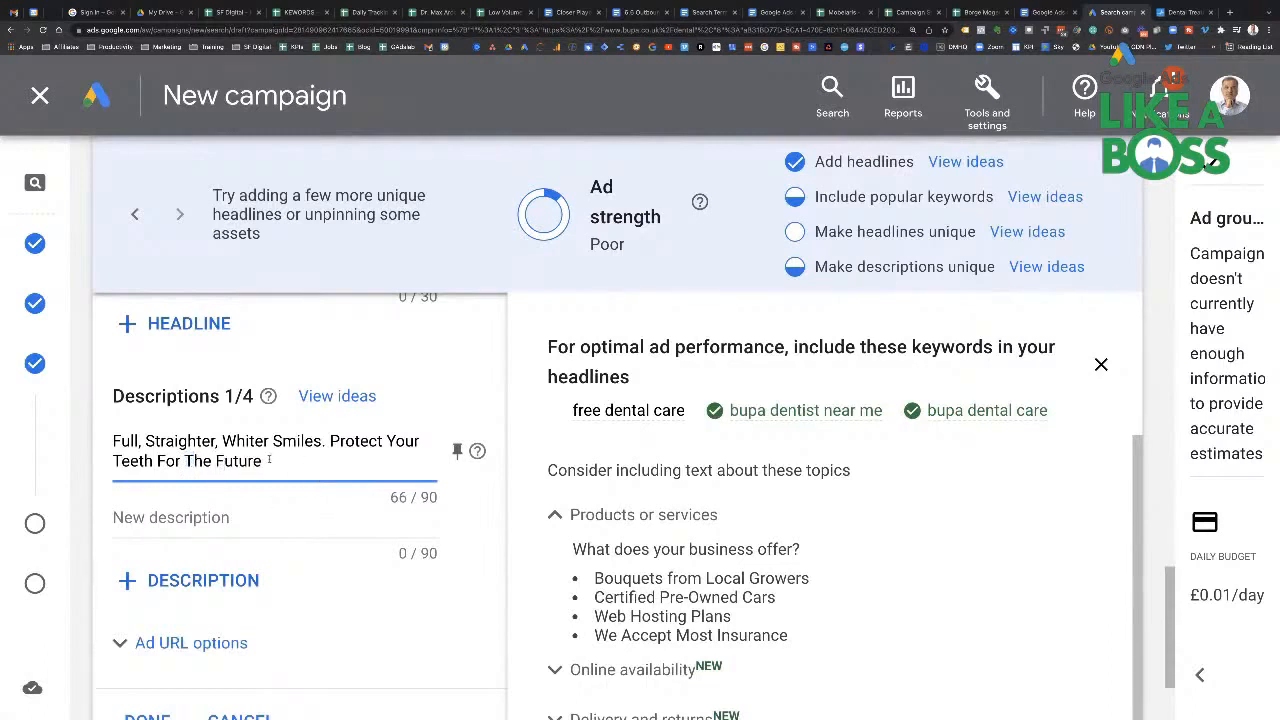
text(. Free Consultation)
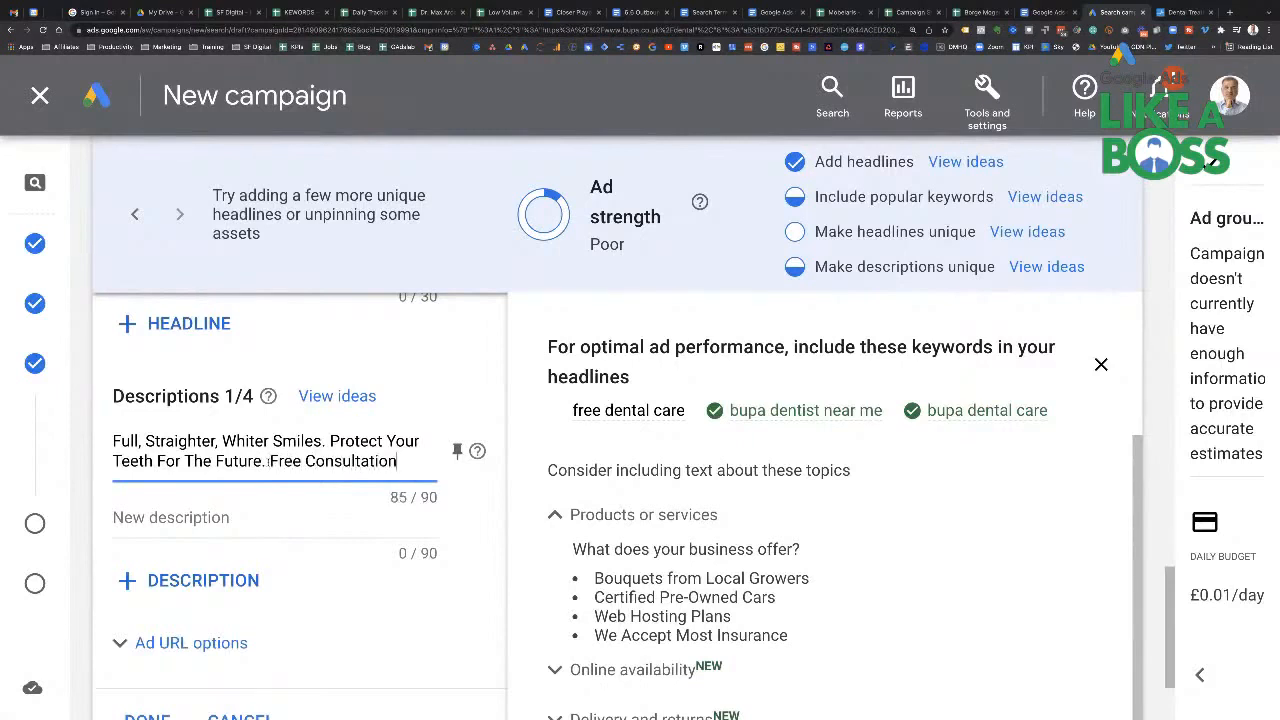
Step: Switch to the Bupa treatments page and read through its remaining sections, practice finder and site navigation for more ad copy ideas
click(1160, 13)
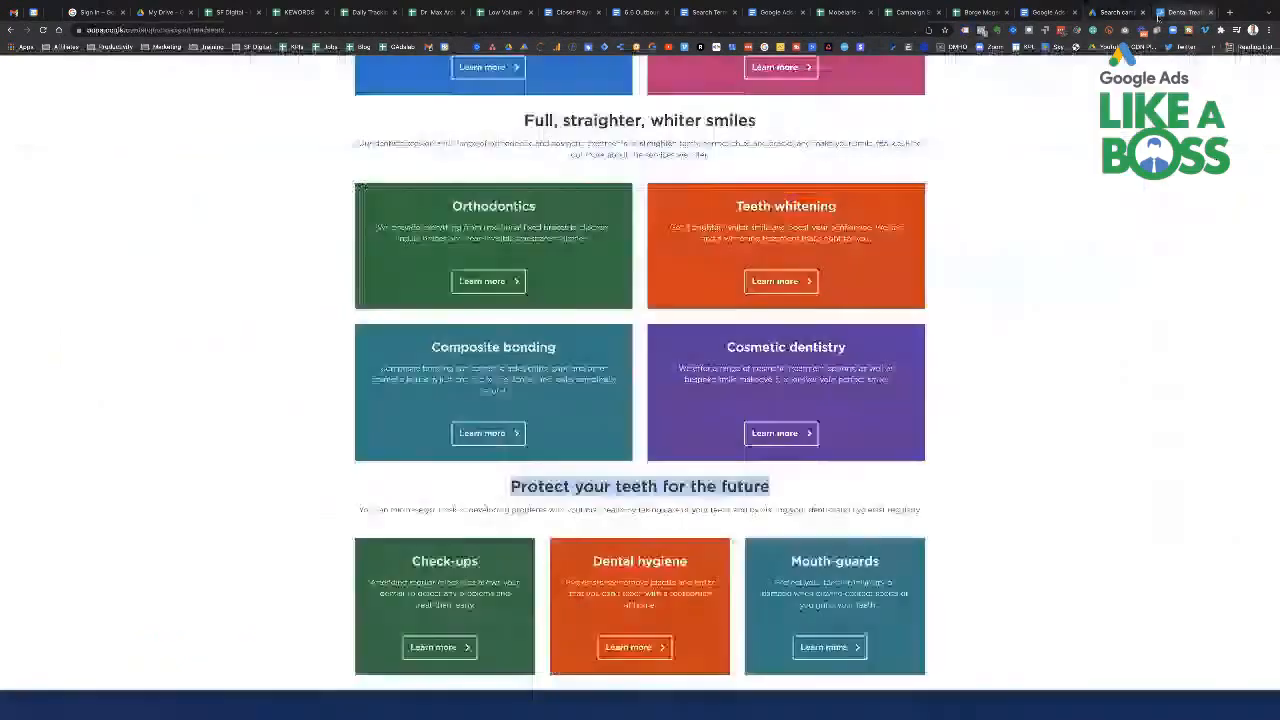
scroll(674, 409, down, 2)
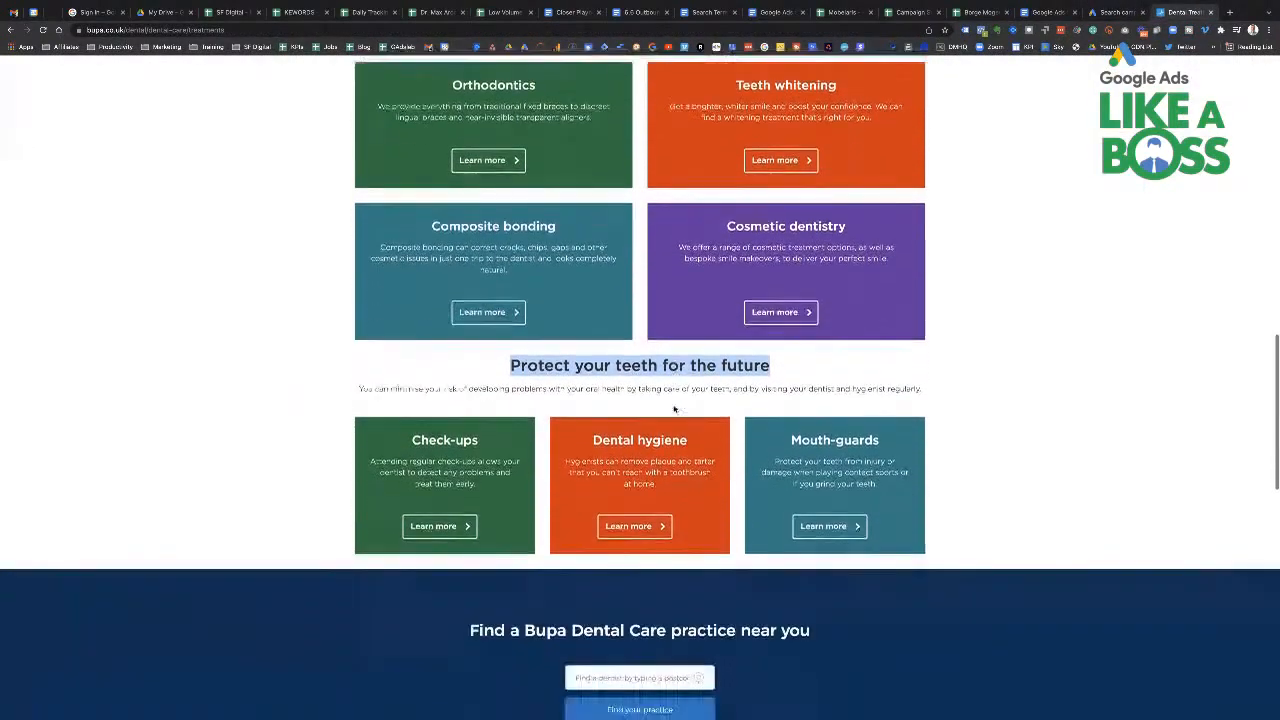
scroll(674, 409, down, 1)
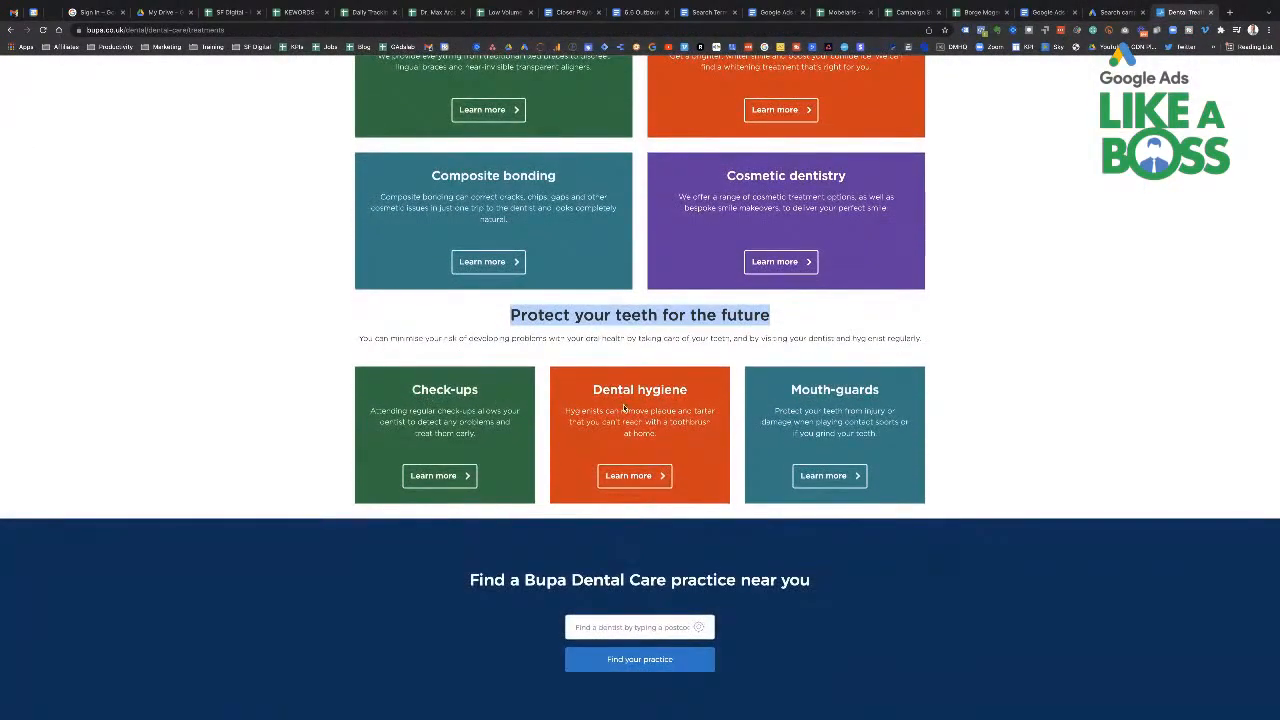
scroll(640, 400, down, 2)
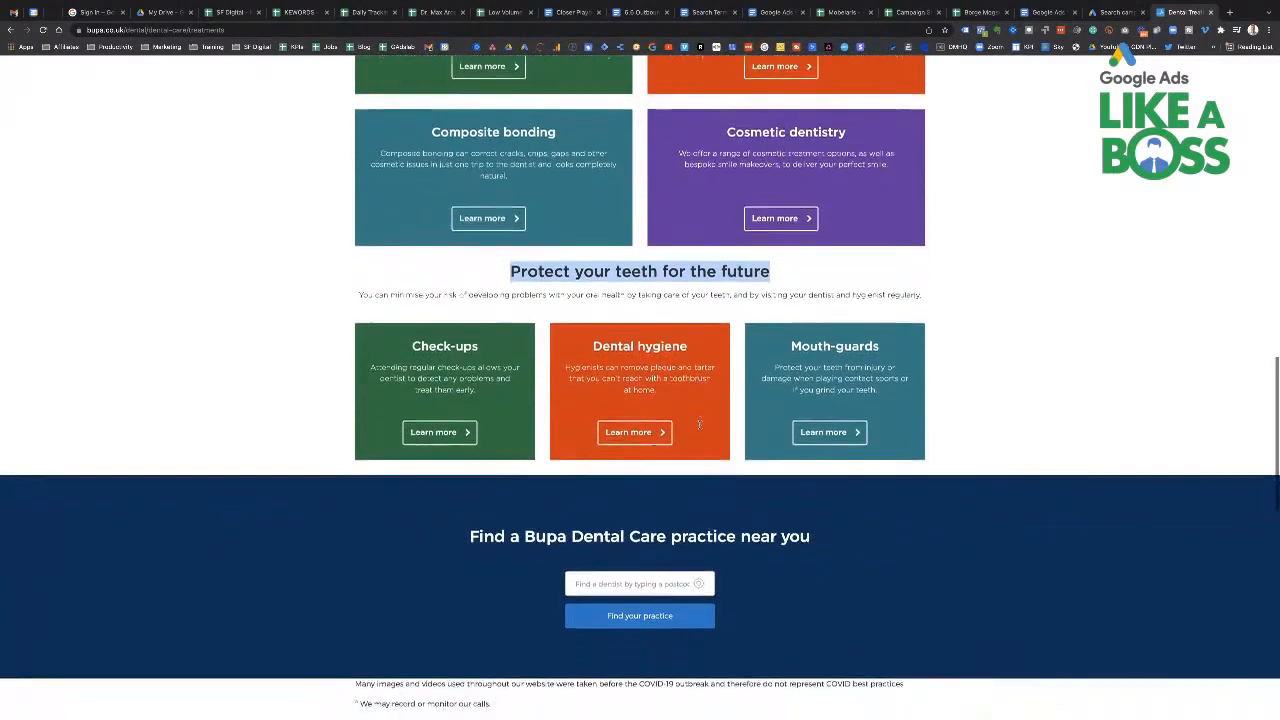
drag(470, 504, 790, 506)
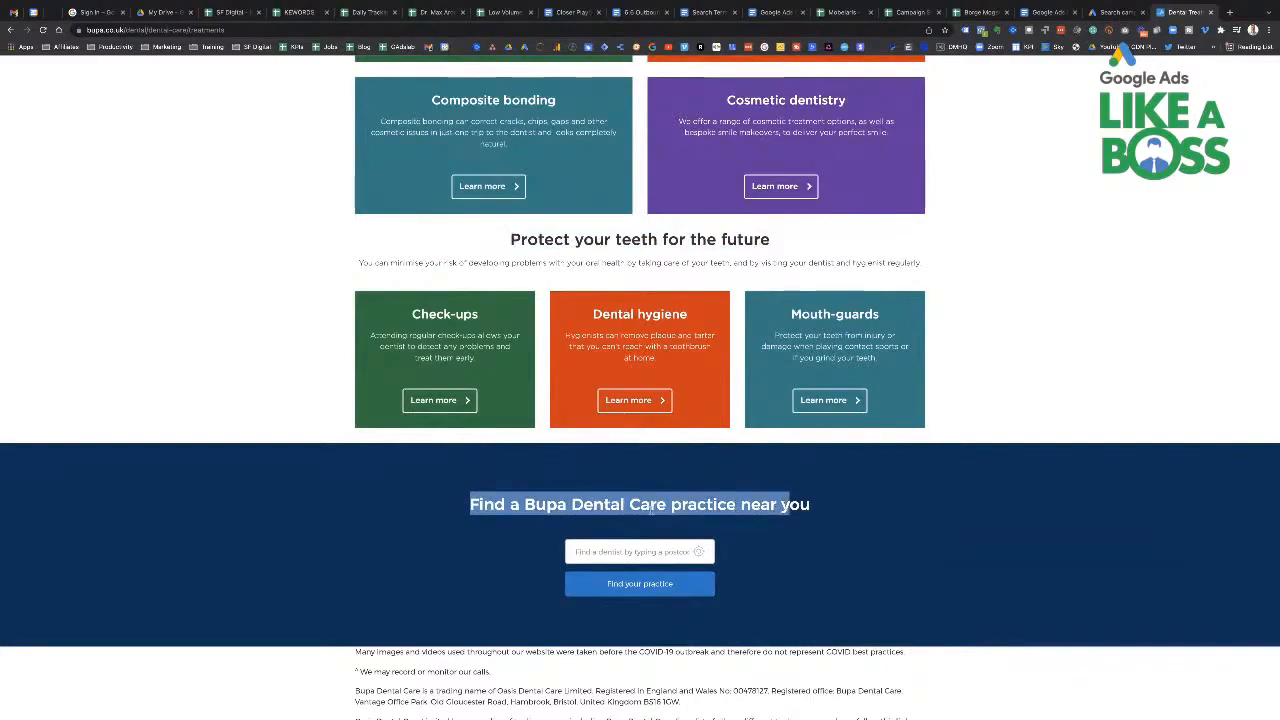
scroll(724, 517, up, 15)
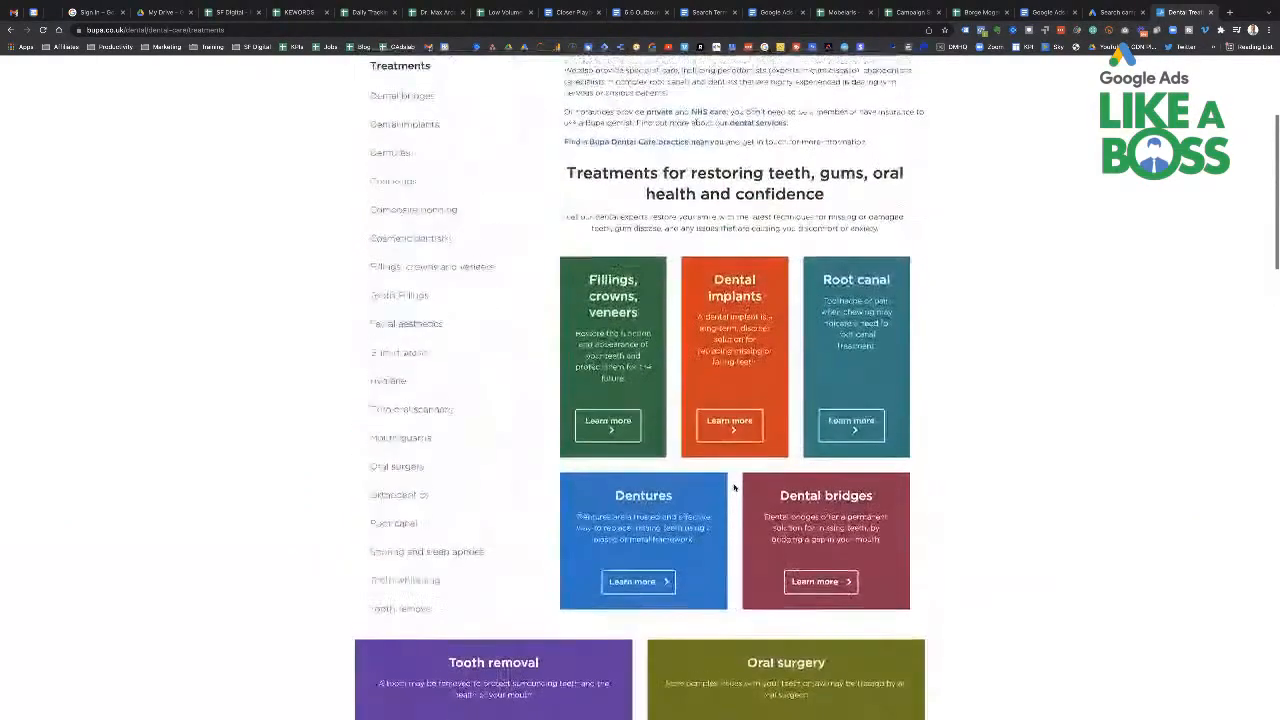
mouse_move(537, 110)
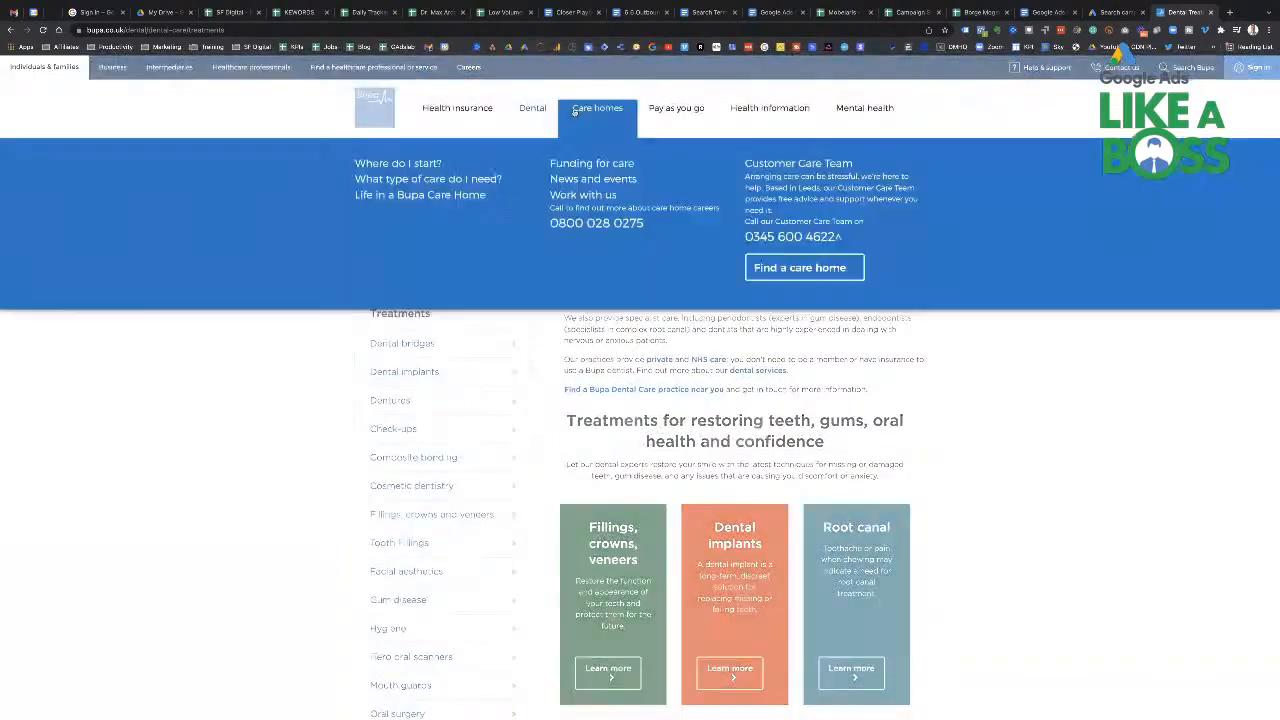
mouse_move(478, 118)
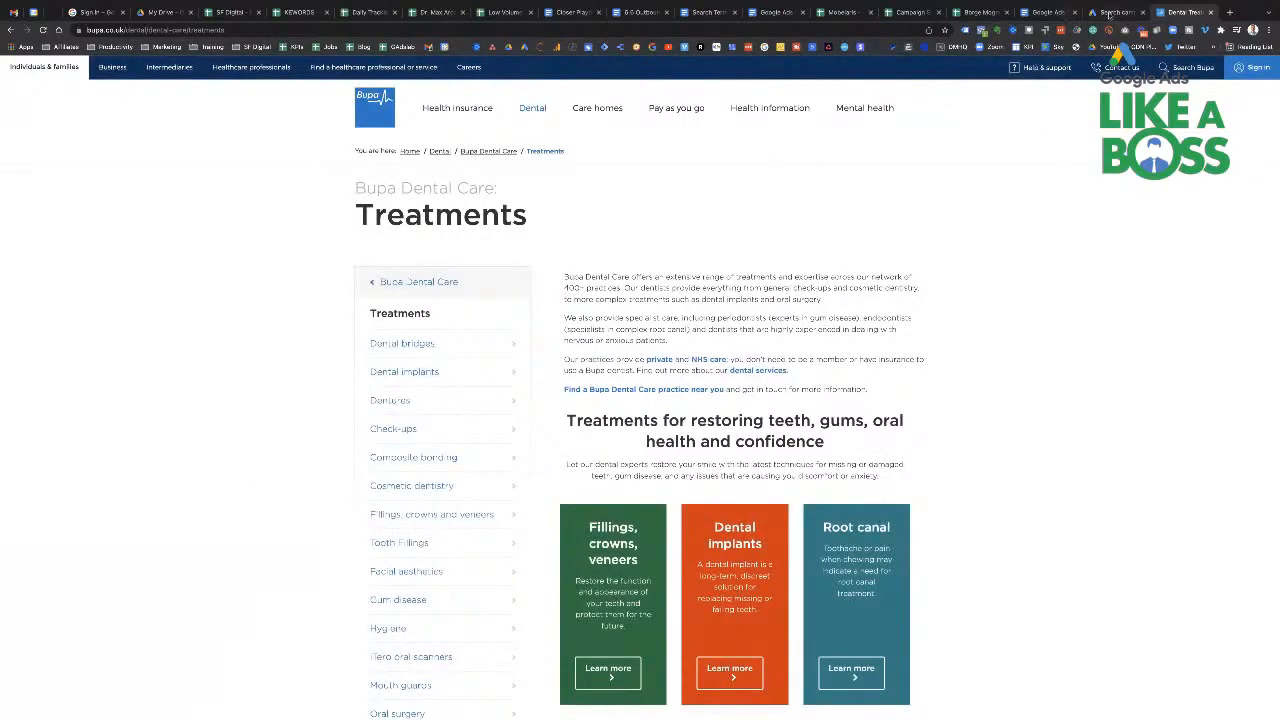
Step: Return to Google Ads, finish the responsive ad with its single description and continue to the campaign's Extensions stage
click(1110, 13)
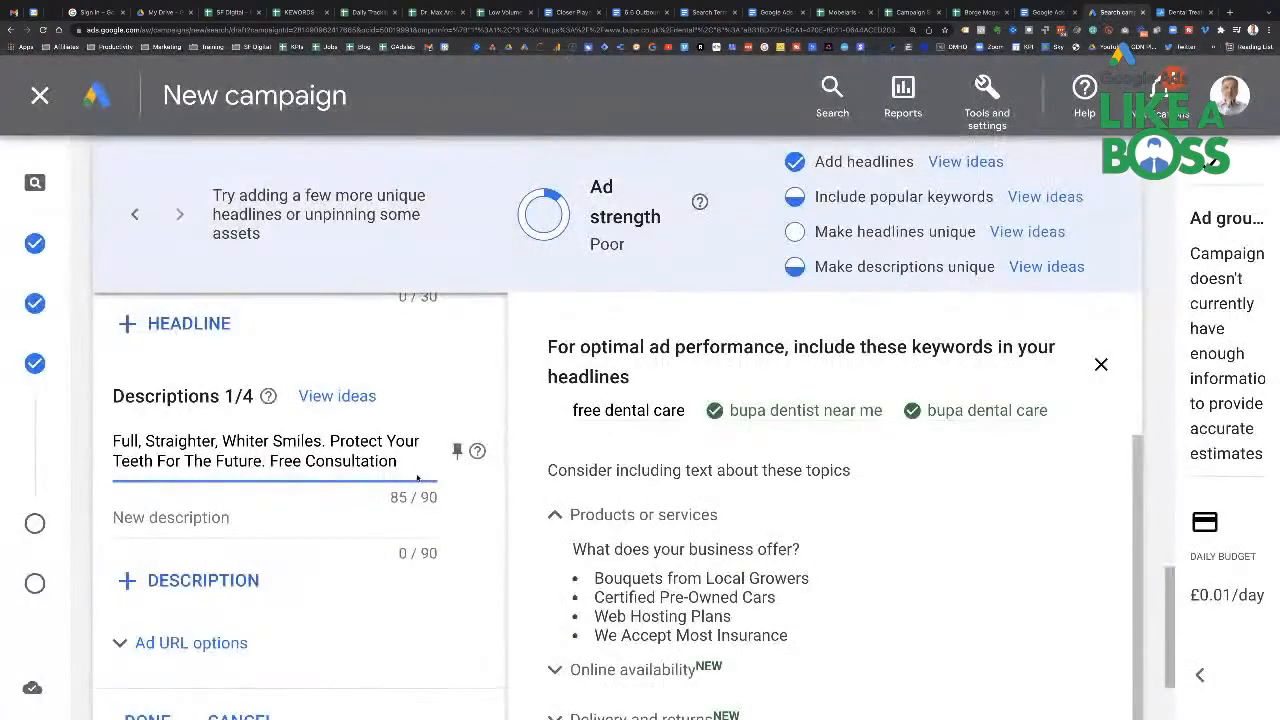
scroll(357, 514, down, 3)
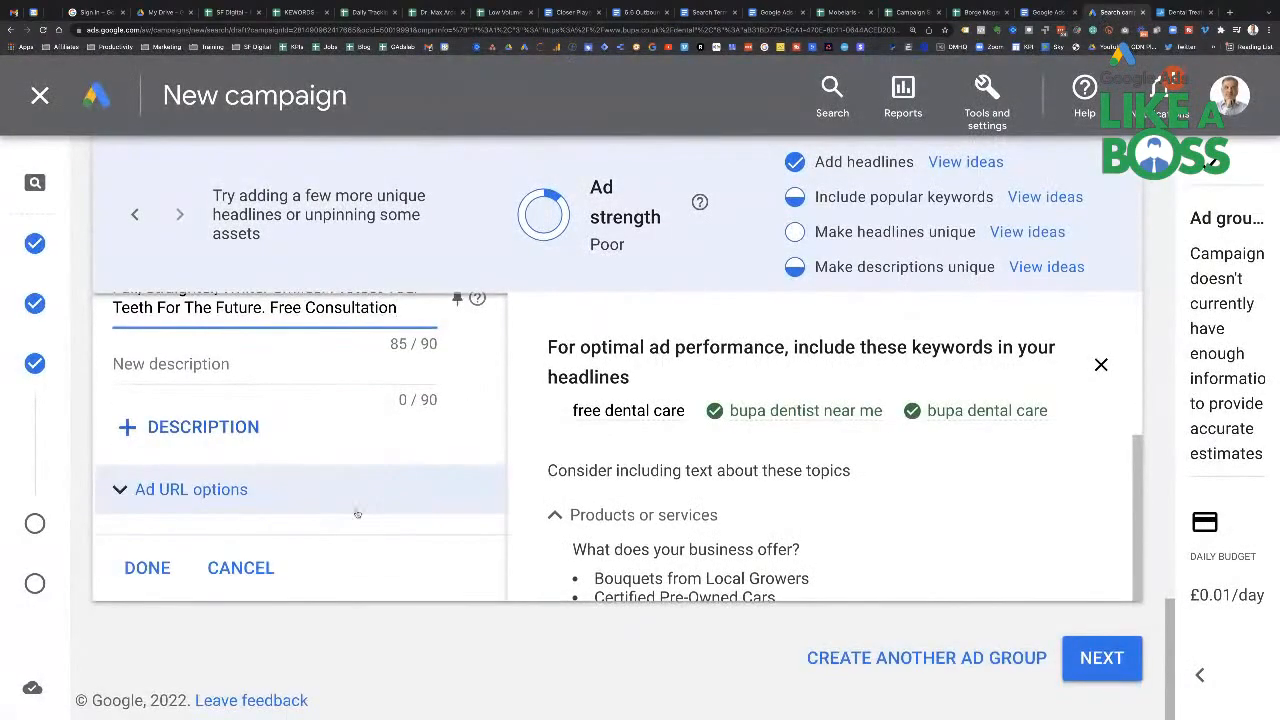
click(155, 568)
key(ctrl+minus)
key(ctrl+minus)
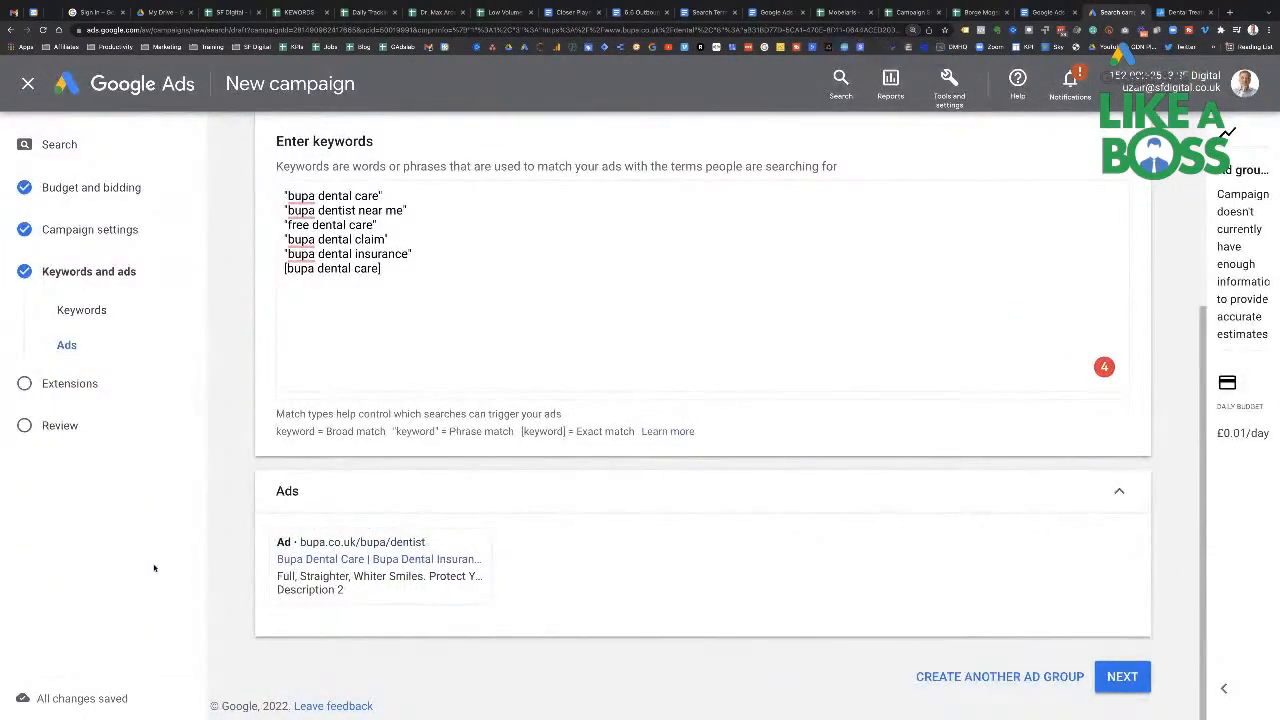
key(ctrl+minus)
key(ctrl+minus)
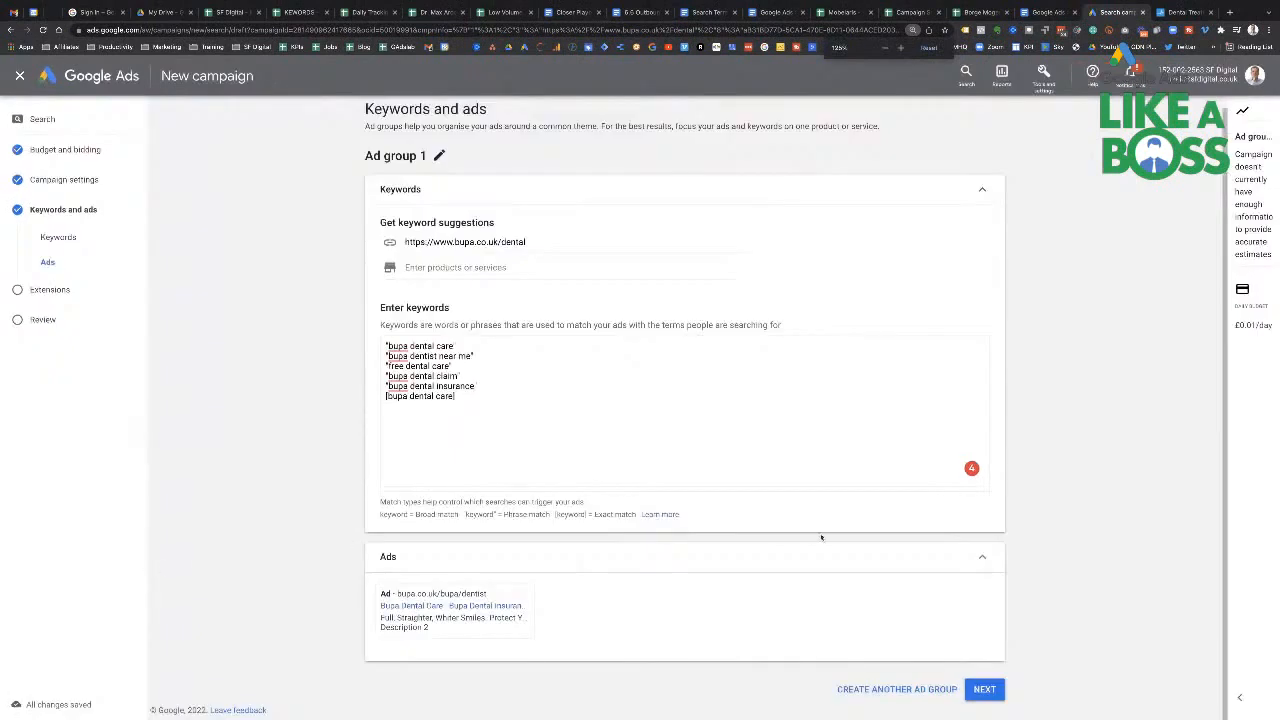
click(985, 690)
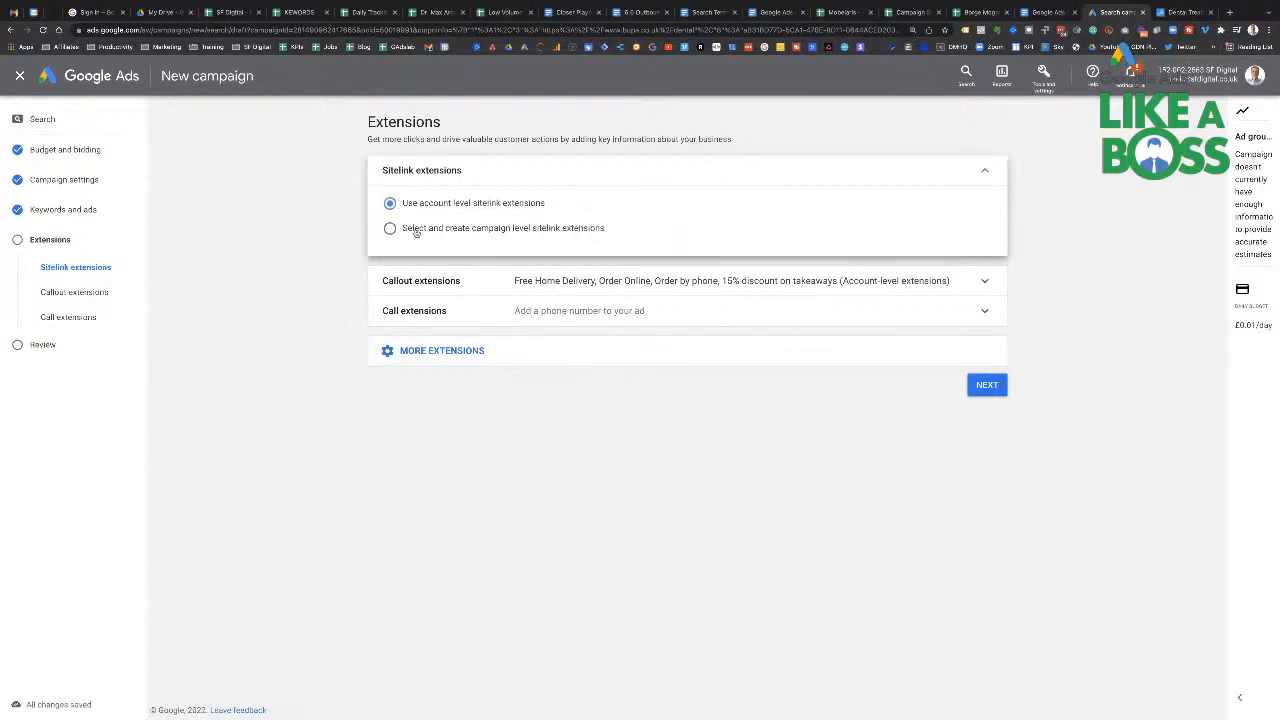
Step: Choose campaign level sitelink extensions and select Online Photography Courses, Online Photography School, Newborn Baby Portraits and New Born Baby Photography
click(416, 230)
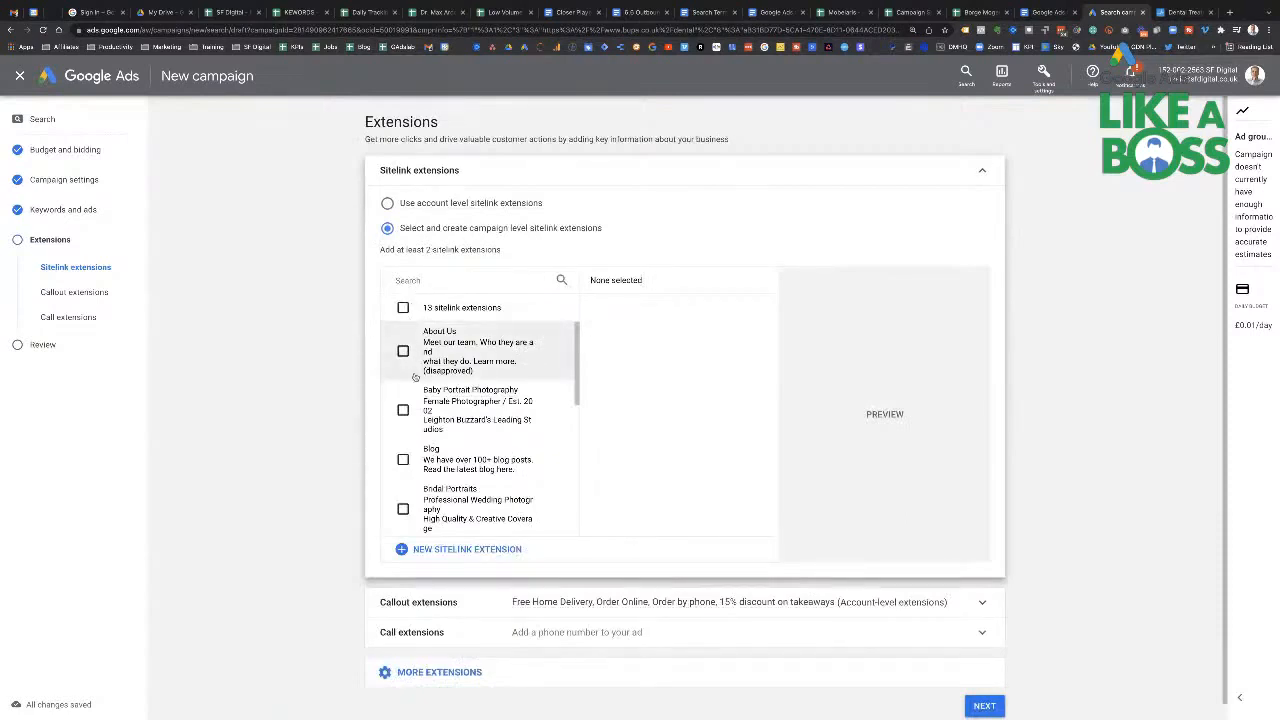
scroll(440, 460, down, 4)
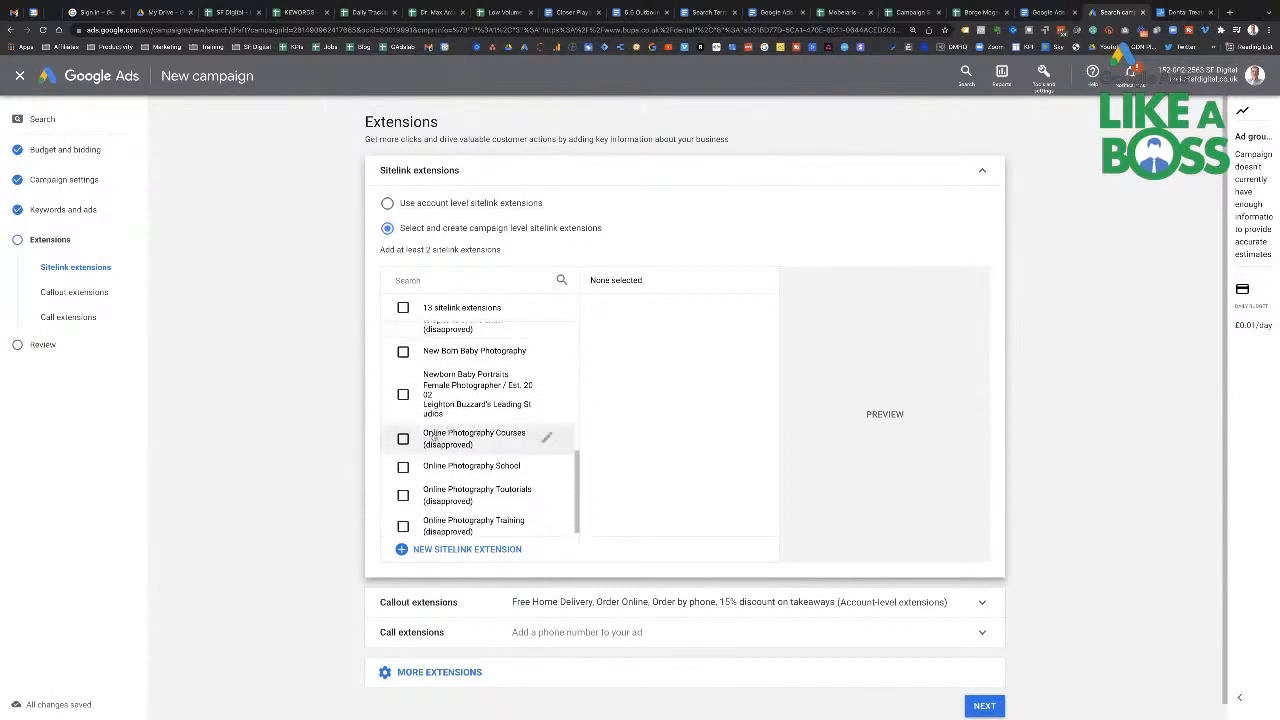
click(403, 438)
click(403, 466)
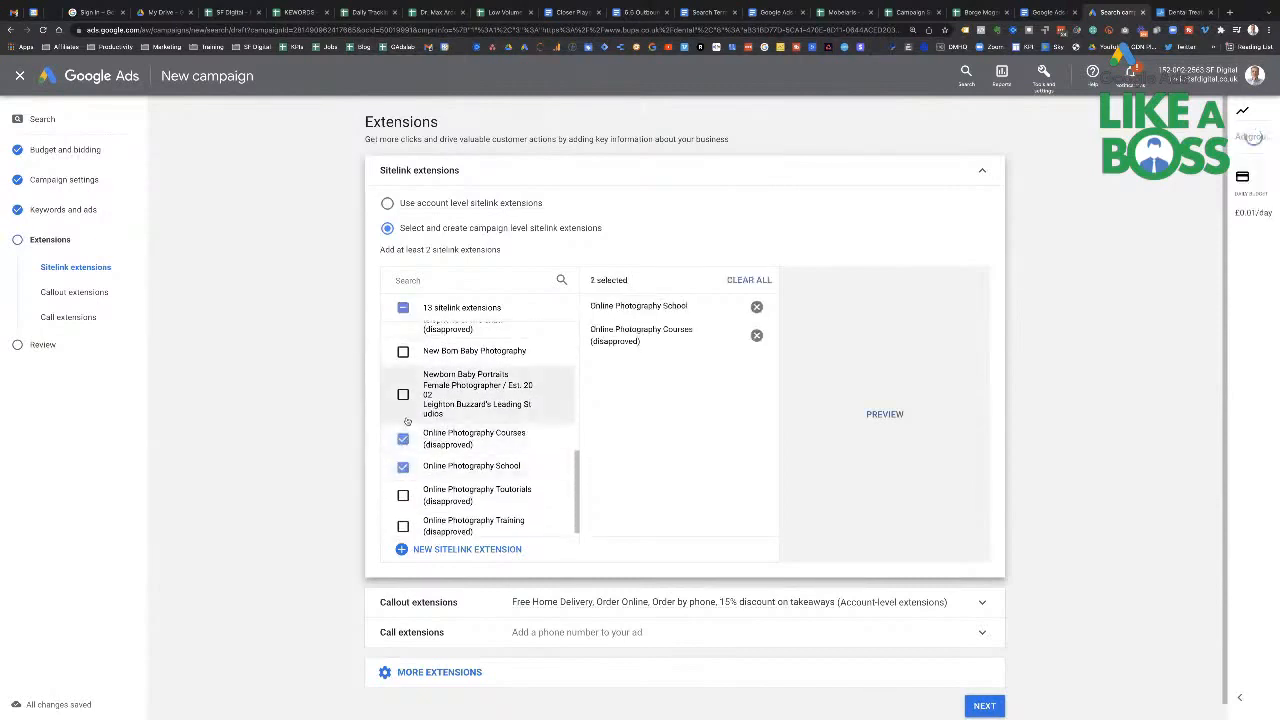
click(403, 394)
click(403, 351)
Step: Add the Contact Us sitelink without a description and the Bride & Groom Photography sitelink to the selection
scroll(406, 364, up, 1)
scroll(406, 364, up, 1)
click(403, 360)
scroll(405, 366, up, 2)
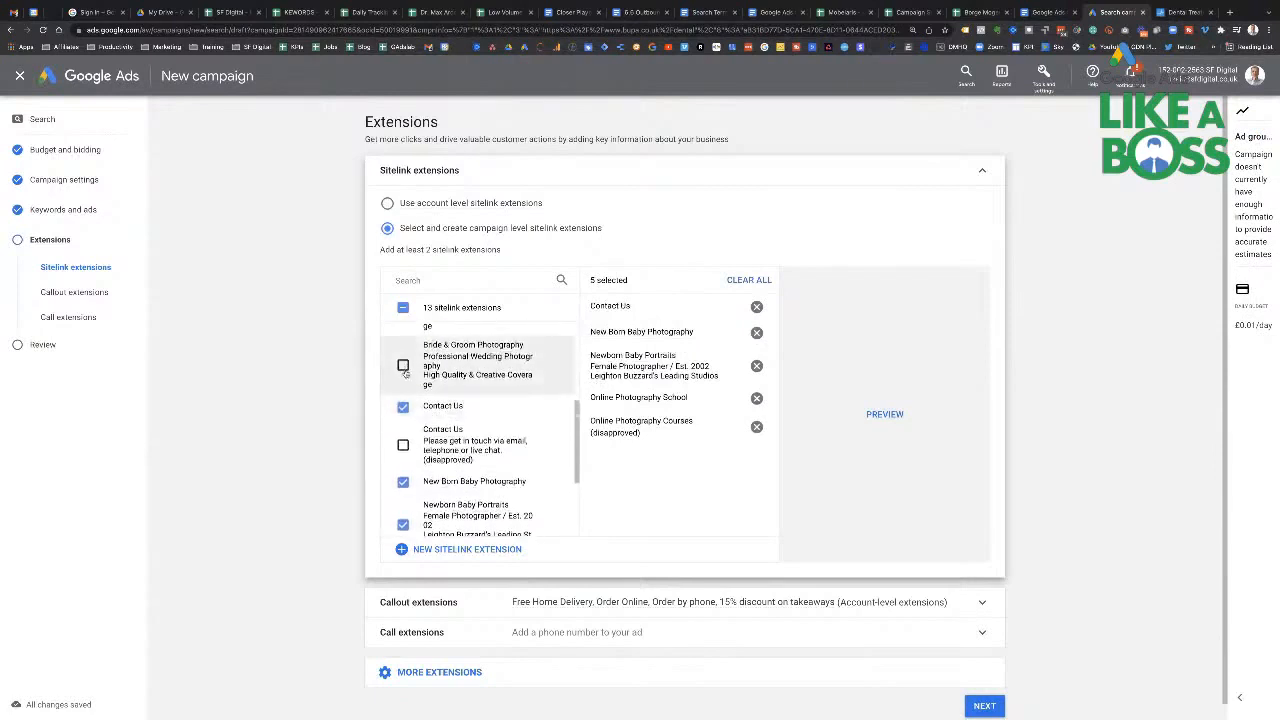
click(403, 366)
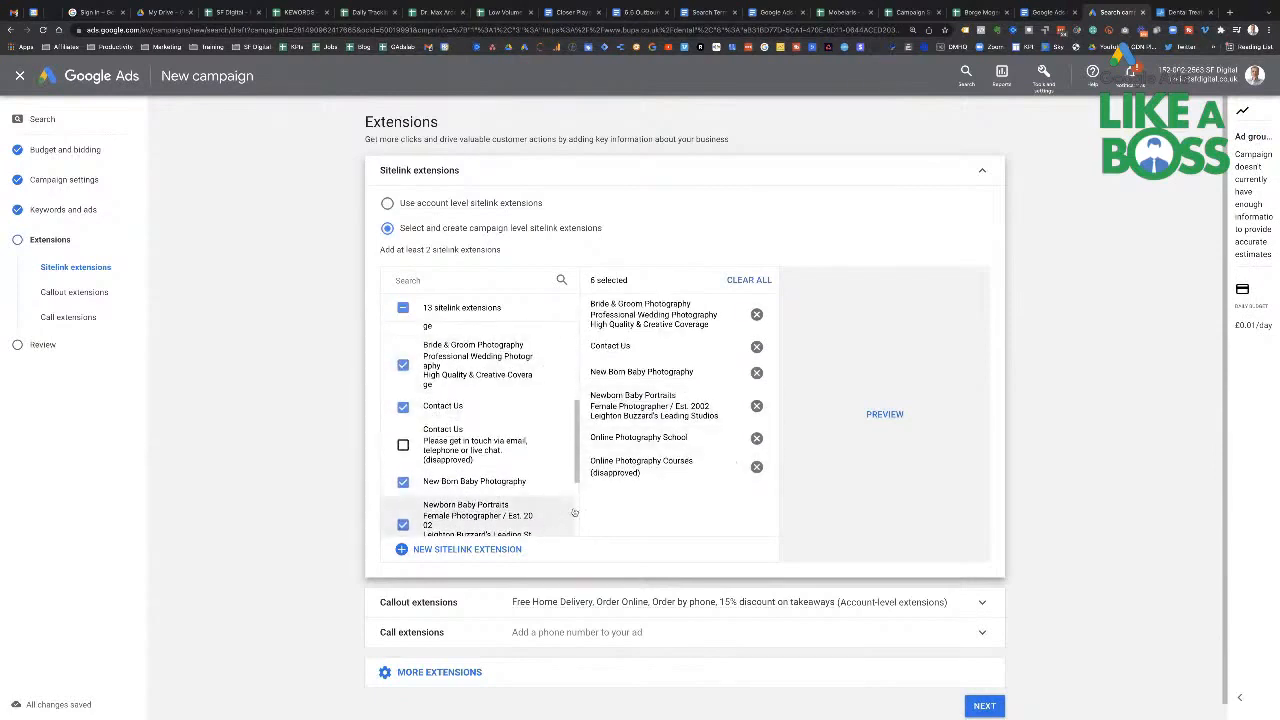
scroll(575, 513, down, 2)
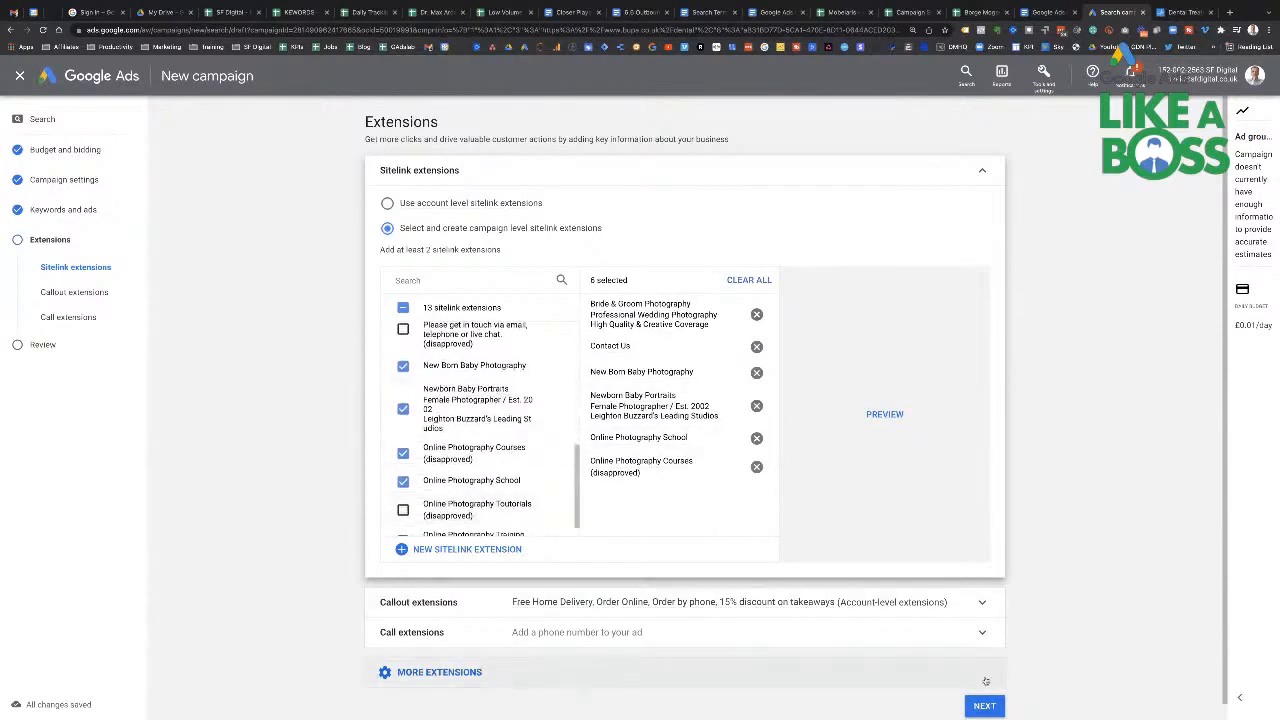
Step: Expand the callout extensions, leaving them at account level, and select the first listed phone number as the call extension
click(874, 605)
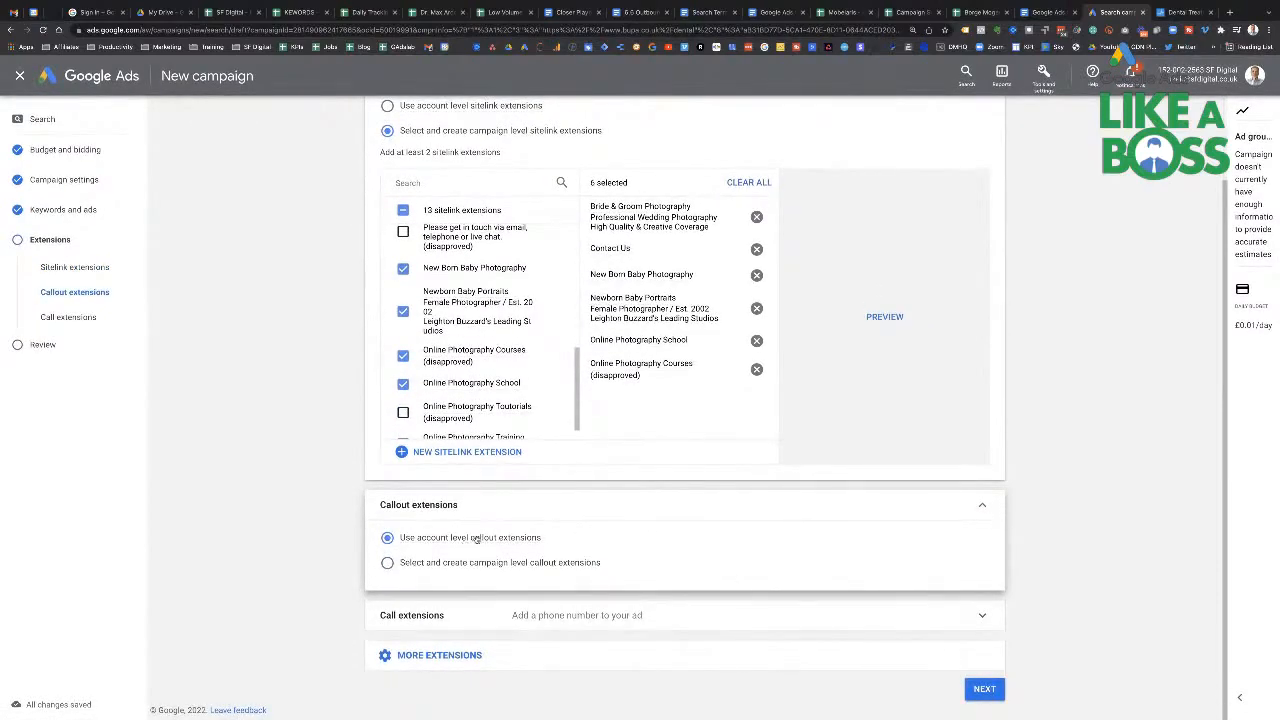
click(501, 617)
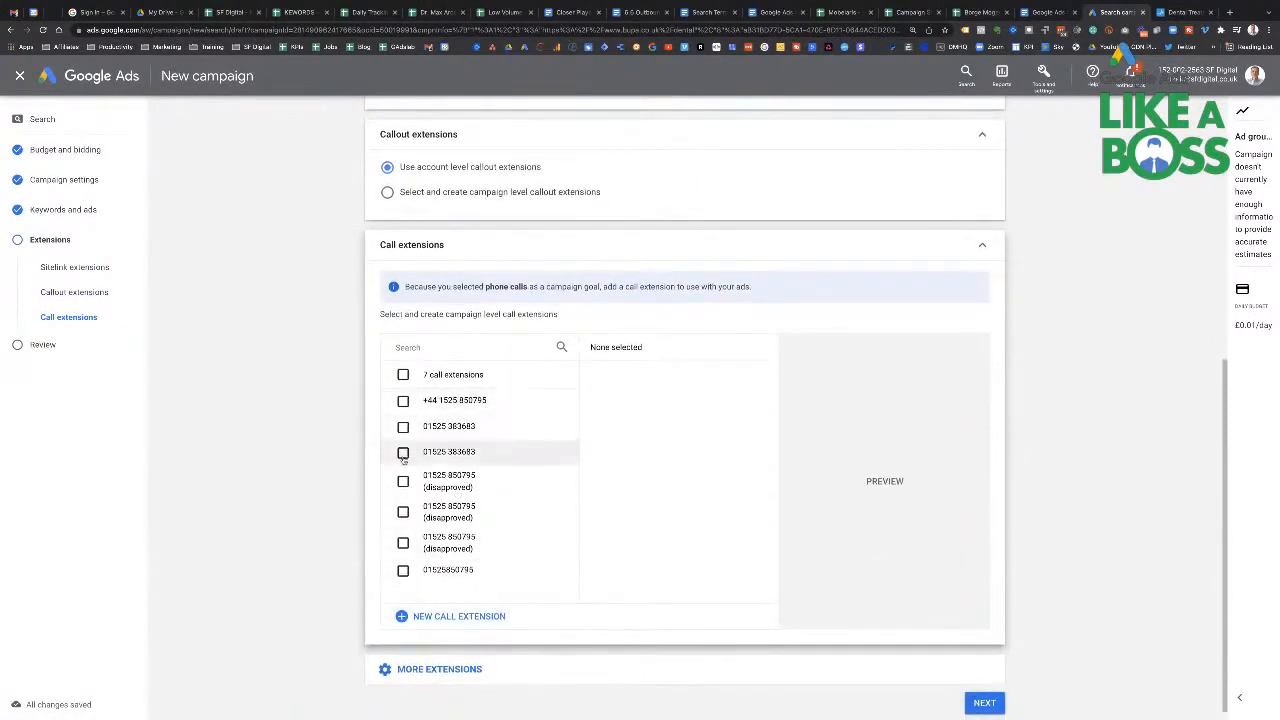
click(402, 401)
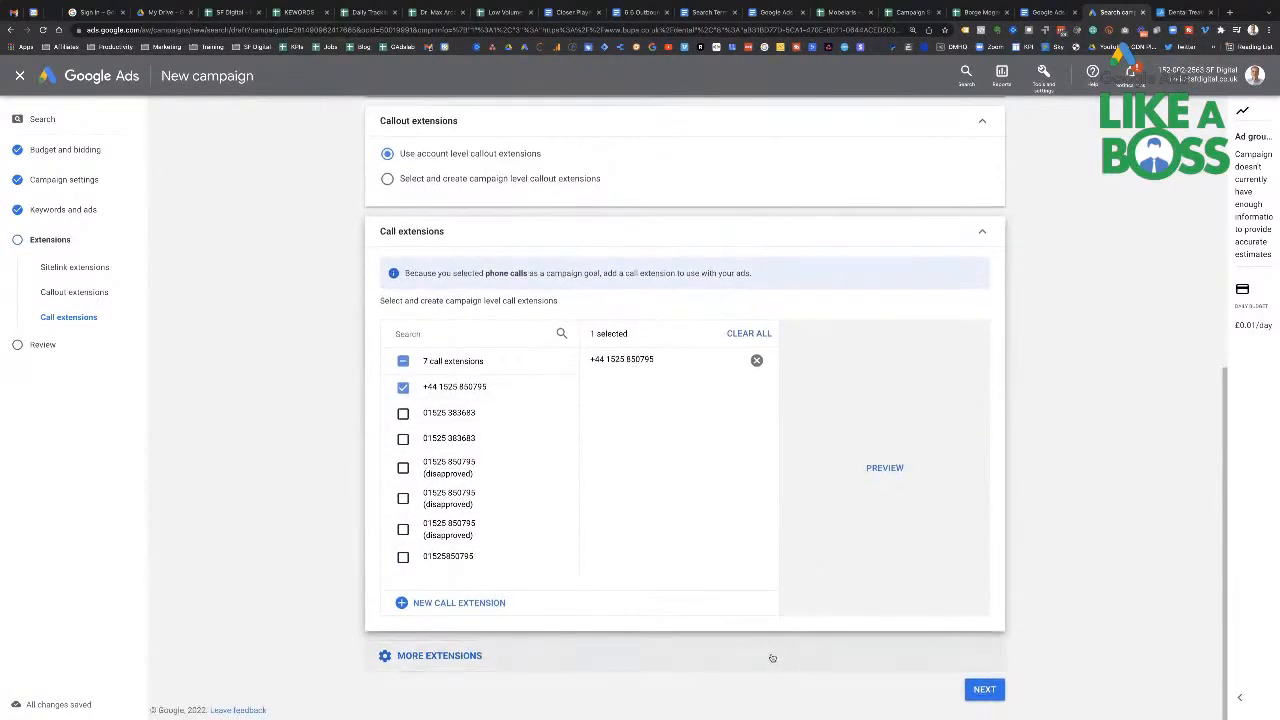
Step: Add a structured snippet extension from the additional extension types and set its header to Service catalog
click(772, 657)
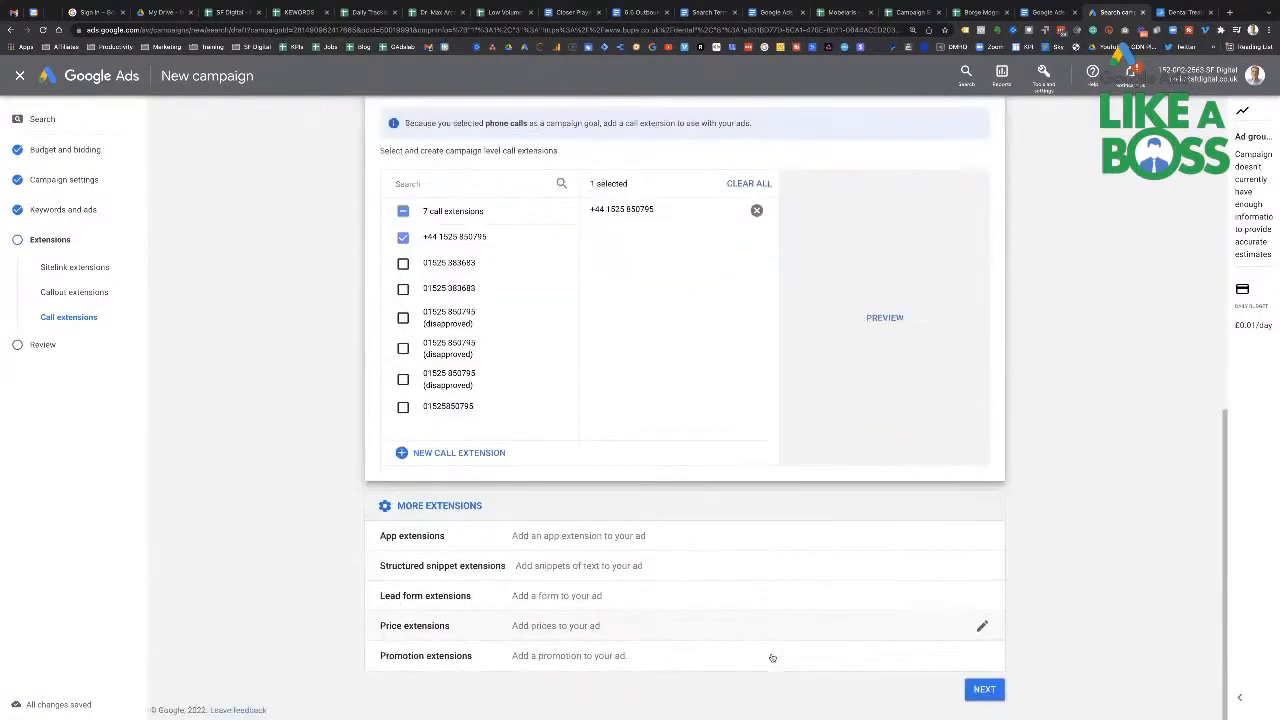
click(686, 572)
scroll(686, 576, down, 3)
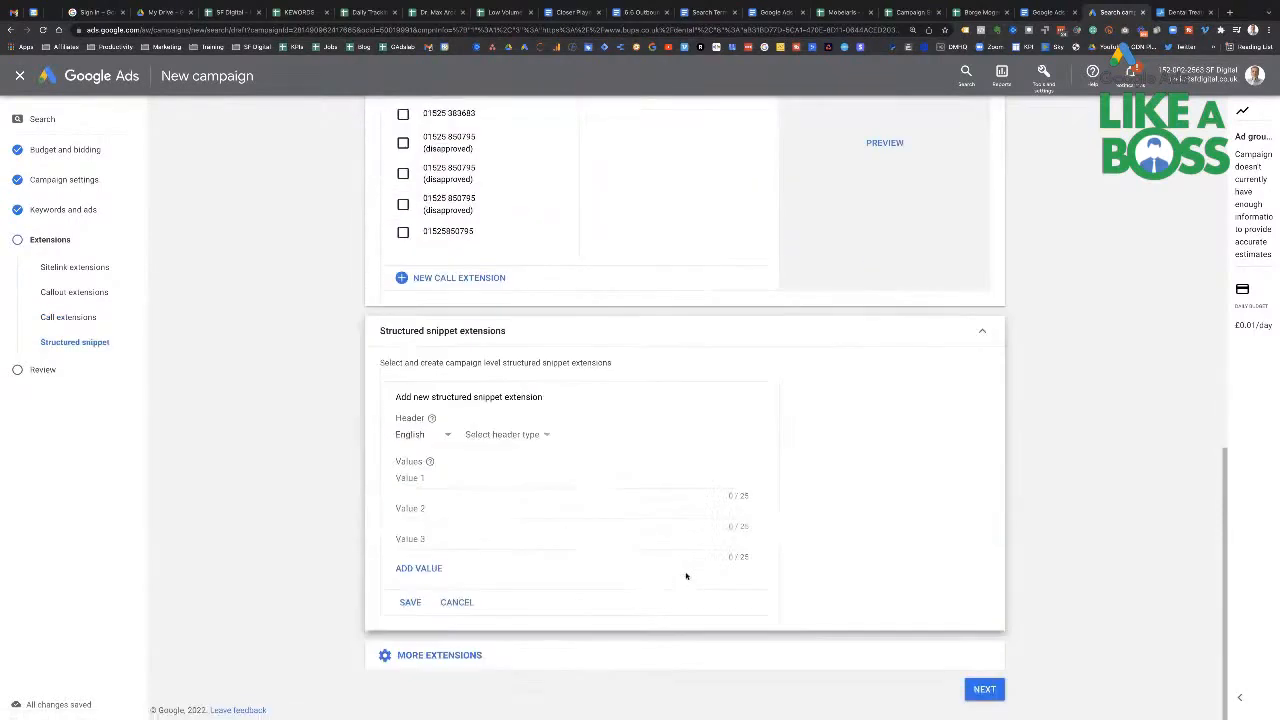
click(536, 440)
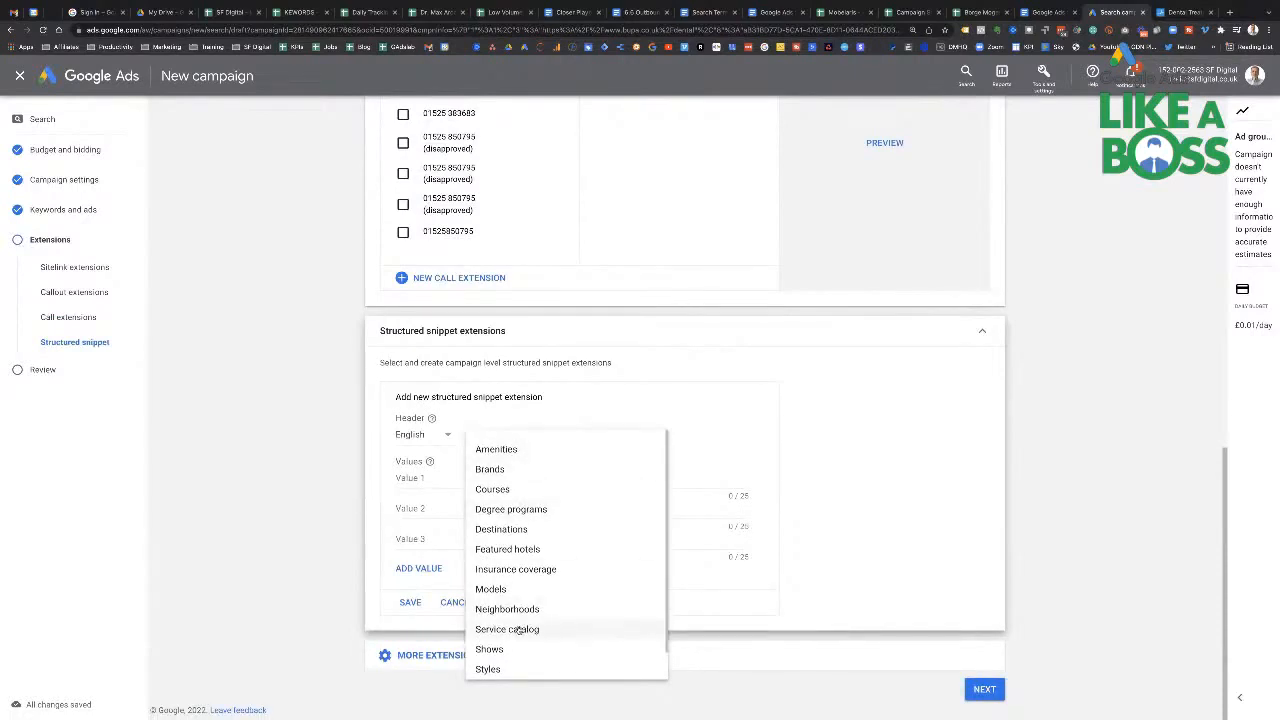
click(518, 630)
Step: Check the treatments on the Bupa page and enter "Dental Implants" and "Veneer" as the first two snippet values in Google Ads
click(1180, 12)
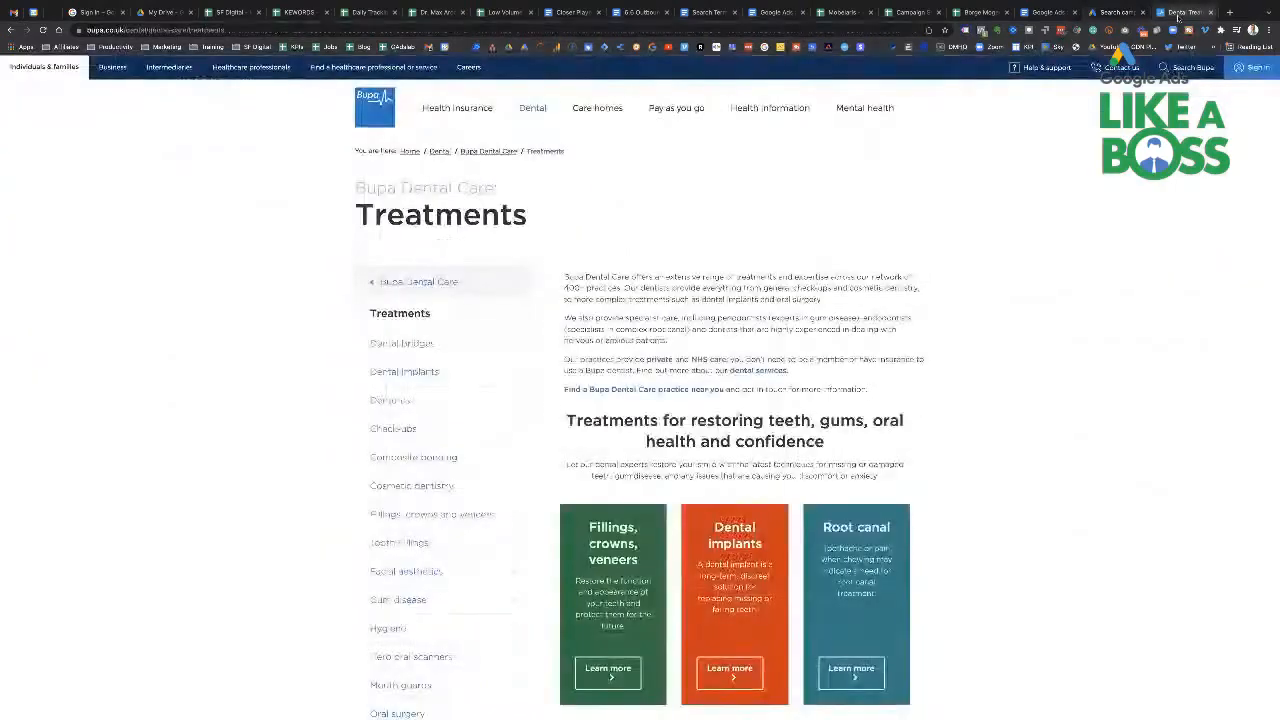
scroll(692, 435, down, 2)
scroll(692, 435, down, 1)
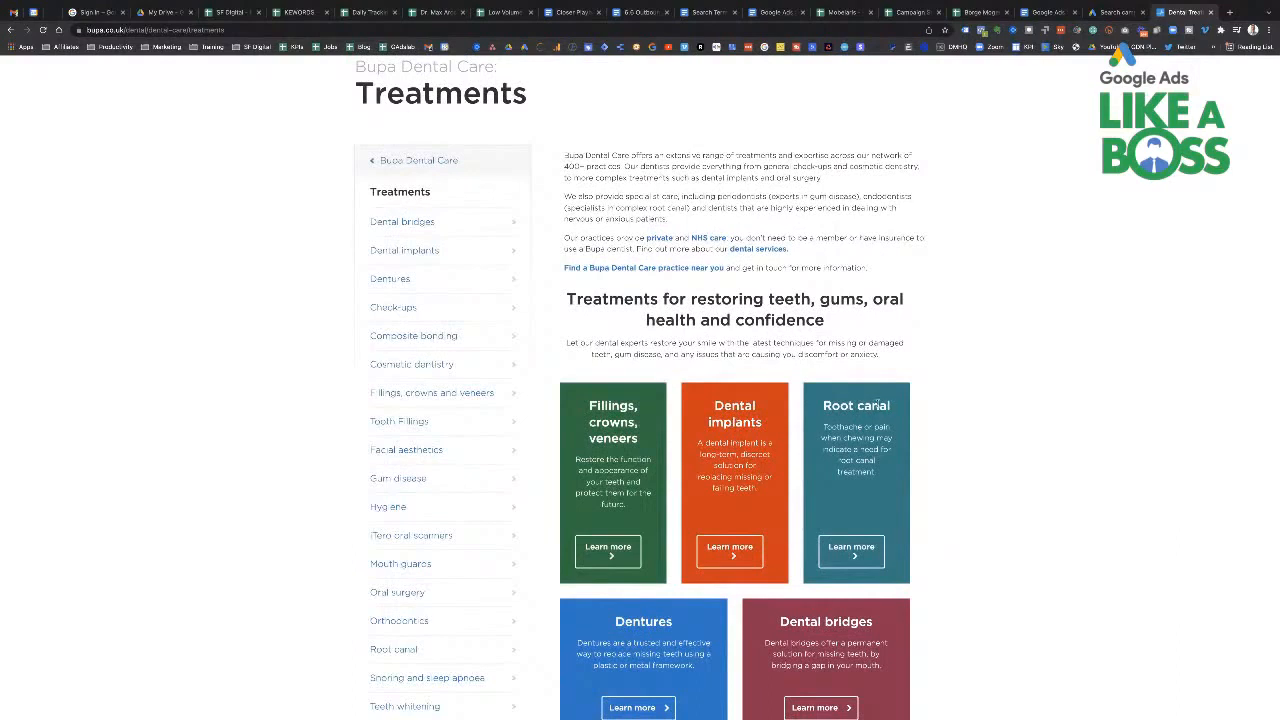
click(1109, 17)
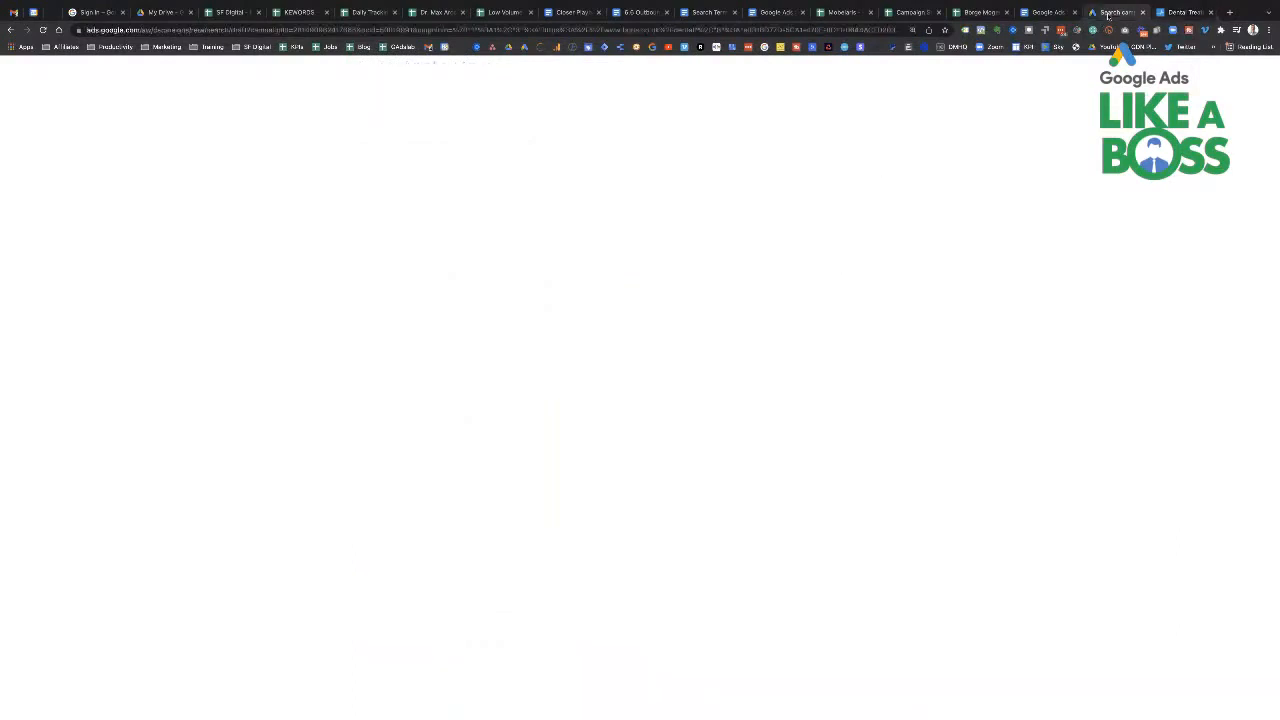
click(410, 479)
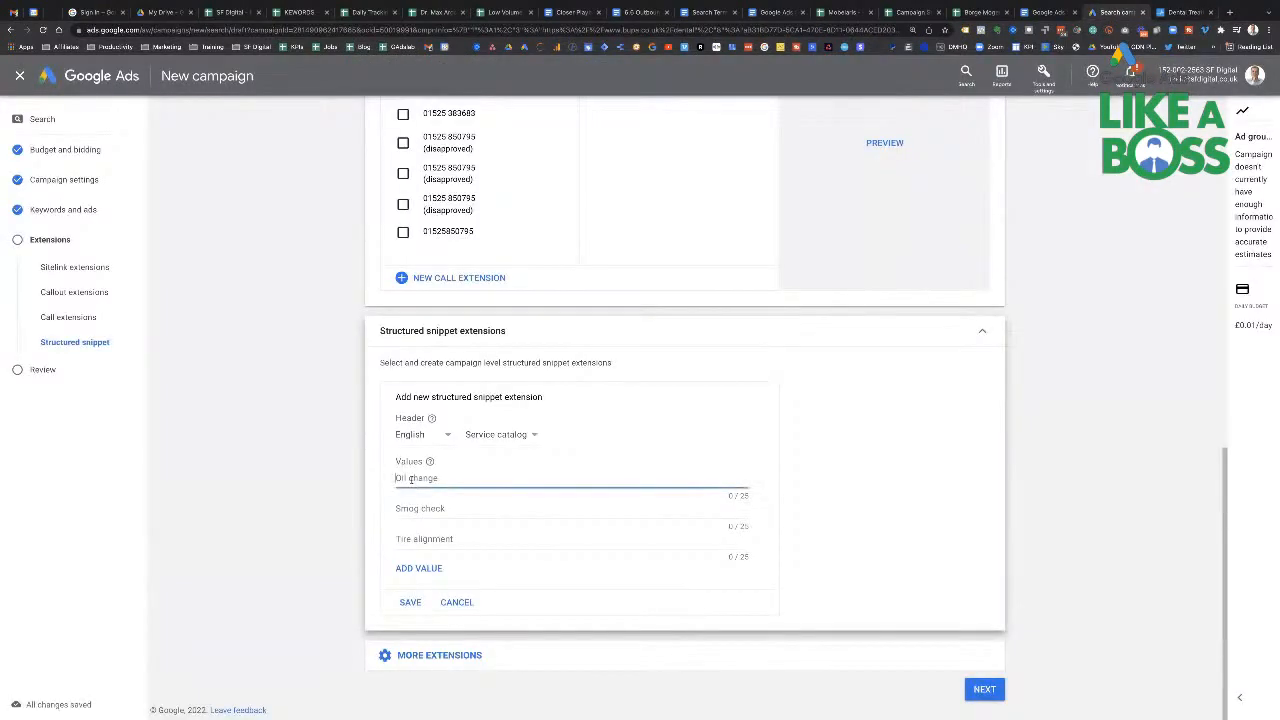
text(Dental implants)
key(Tab)
text(M)
key(Tab)
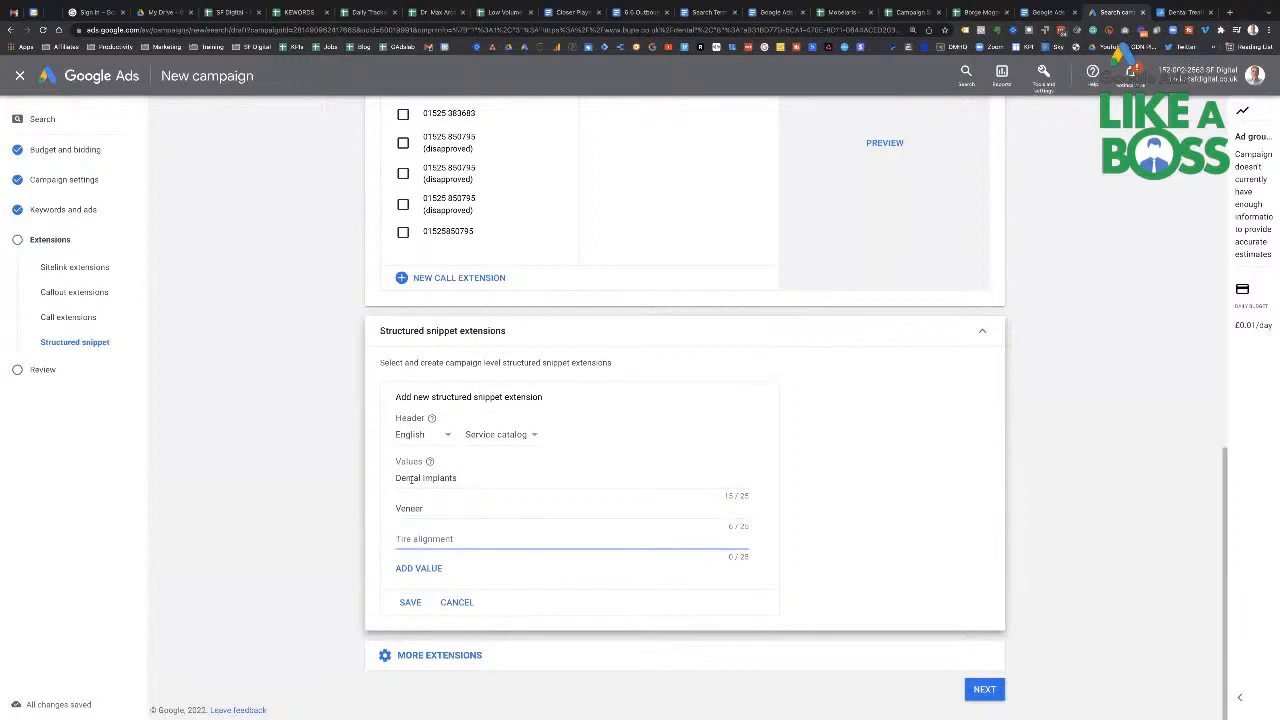
Step: Check the Bupa treatments page again and enter "Root Canal" as the third structured snippet value in Google Ads
click(1180, 12)
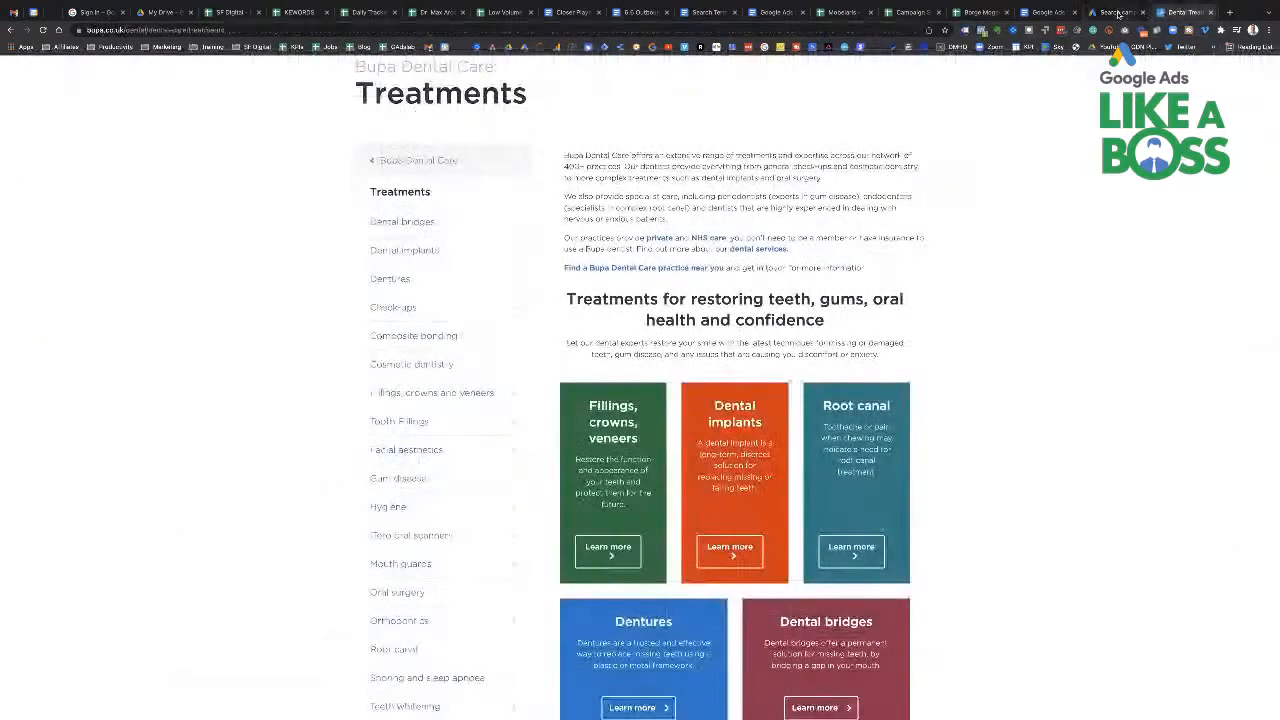
click(1115, 12)
click(418, 537)
text(Root)
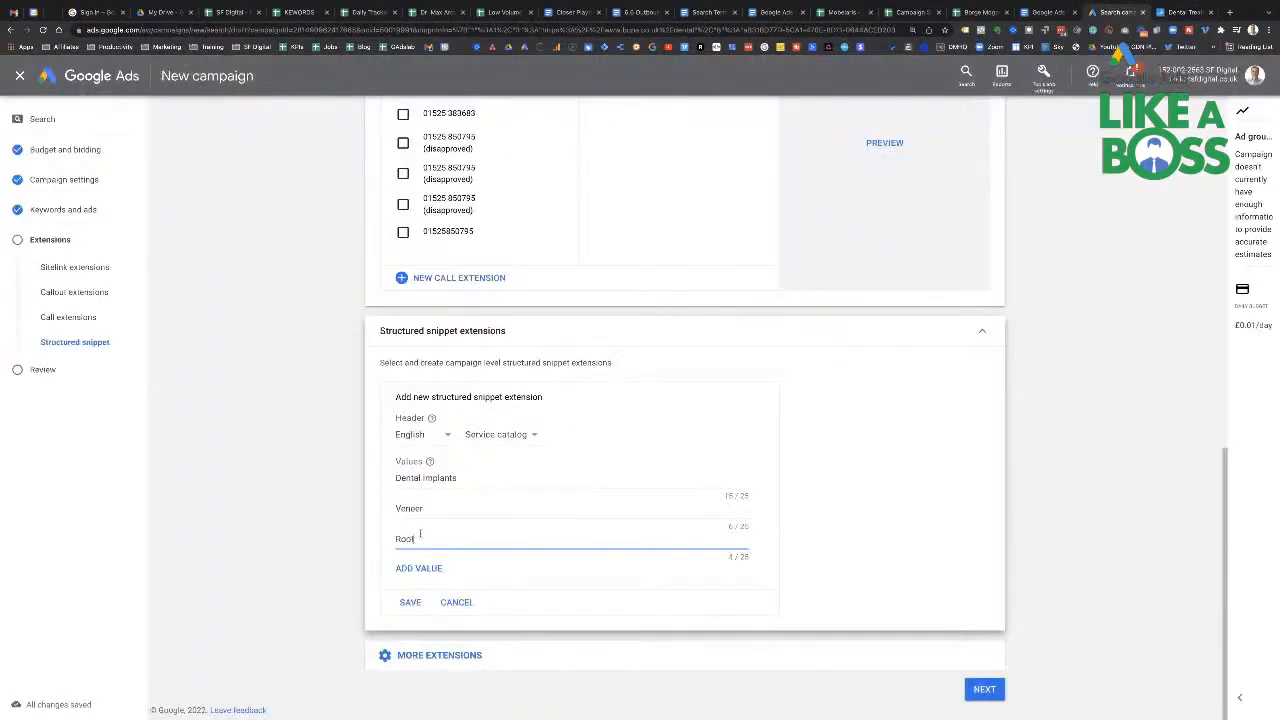
text( Canal)
Step: Add a fourth value to the structured snippet and set it to "Dentures"
click(418, 568)
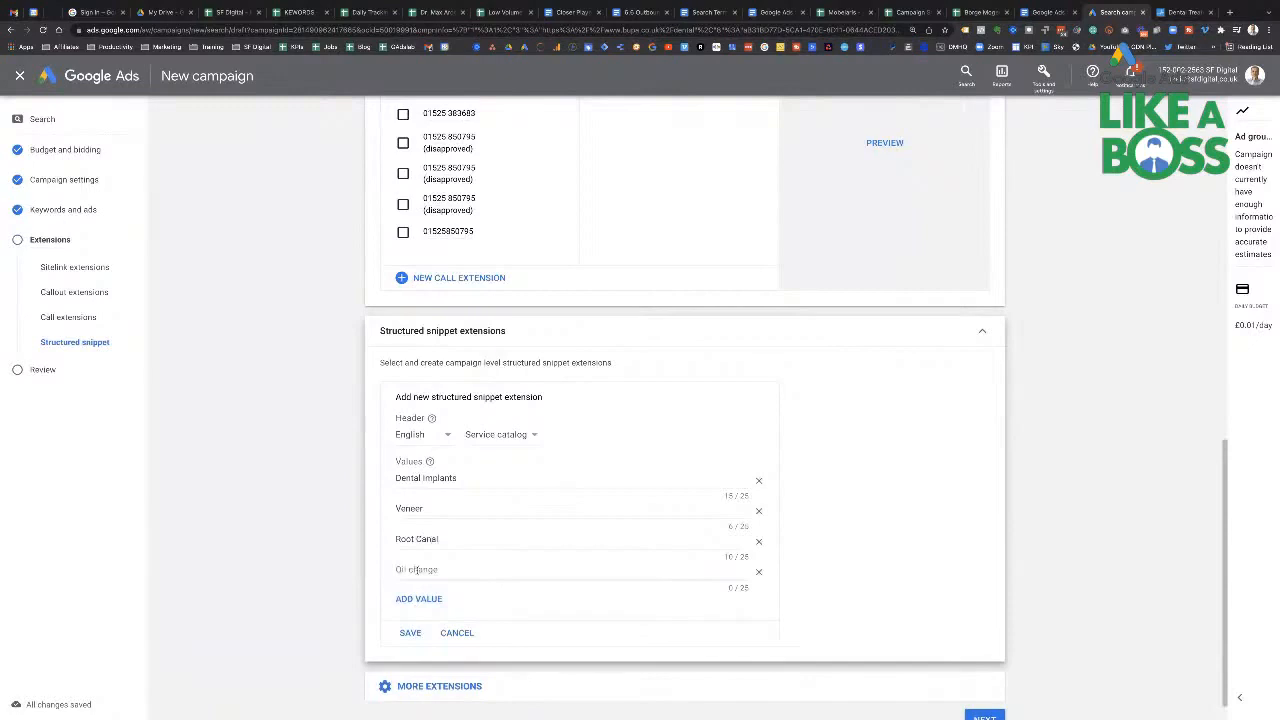
click(416, 569)
text(Dentist)
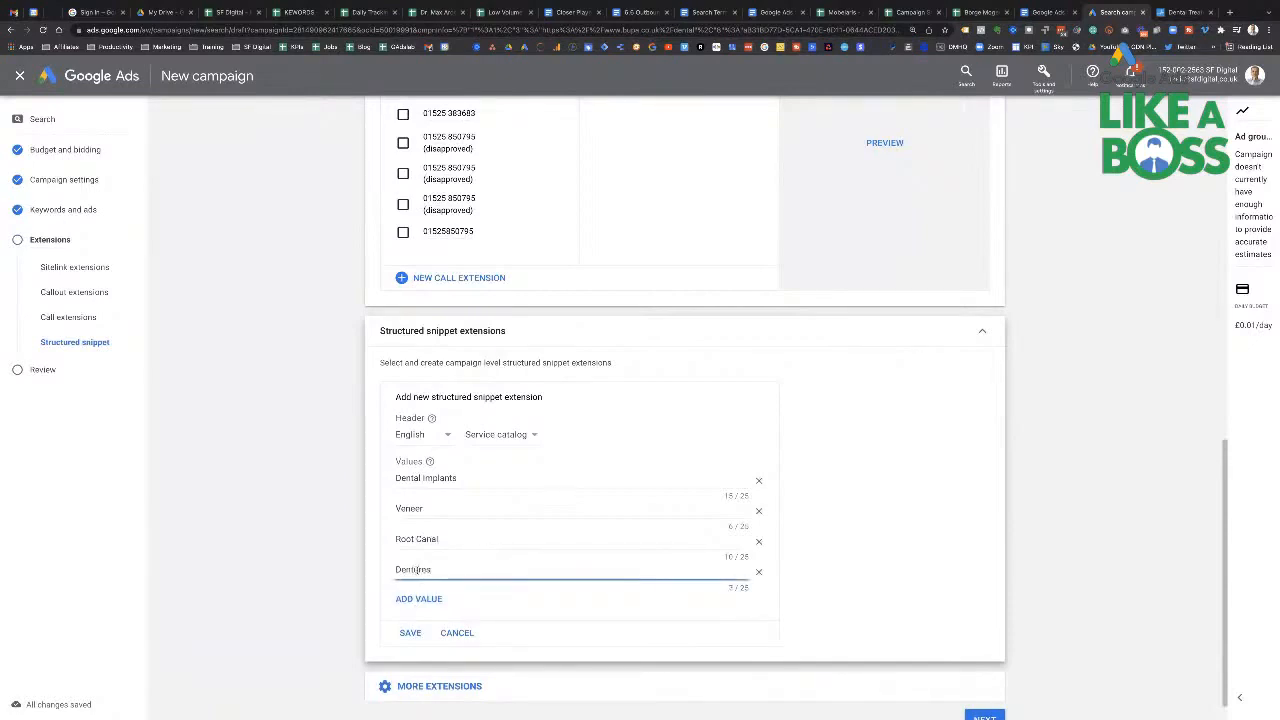
scroll(416, 569, down, 1)
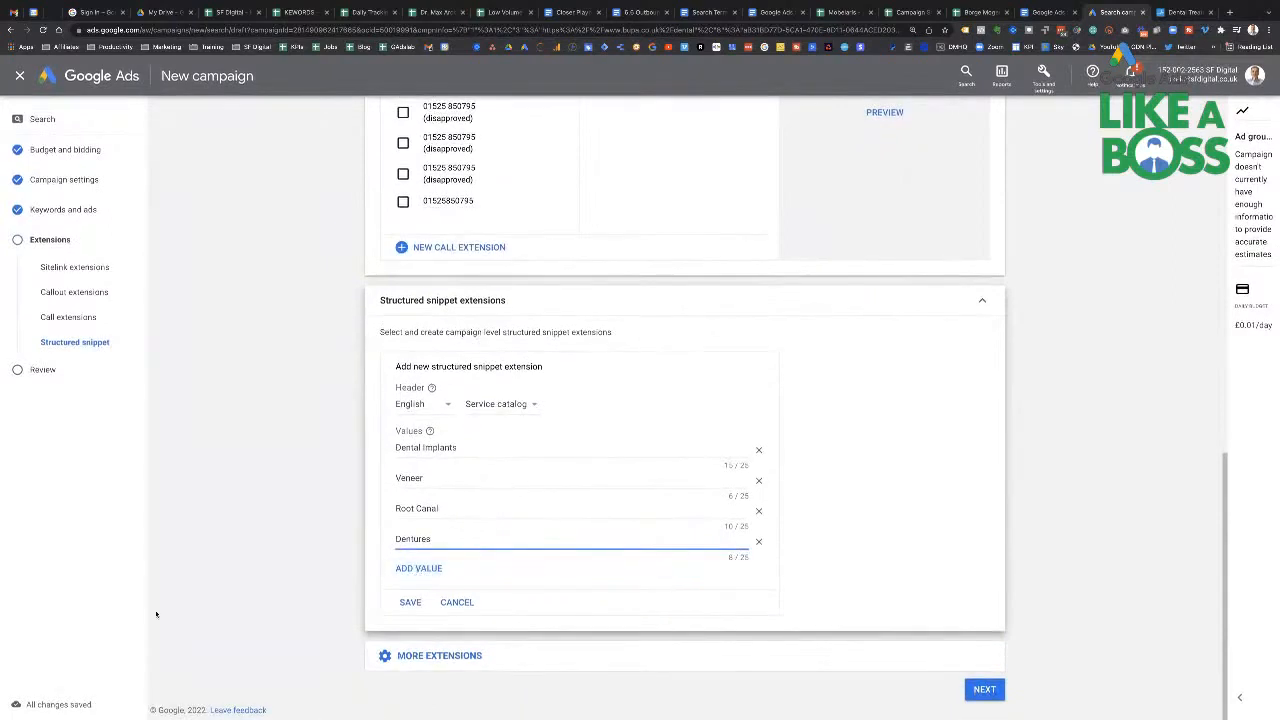
Step: Save the structured snippet extension and open the form for a new price extension from the additional extension types
click(405, 604)
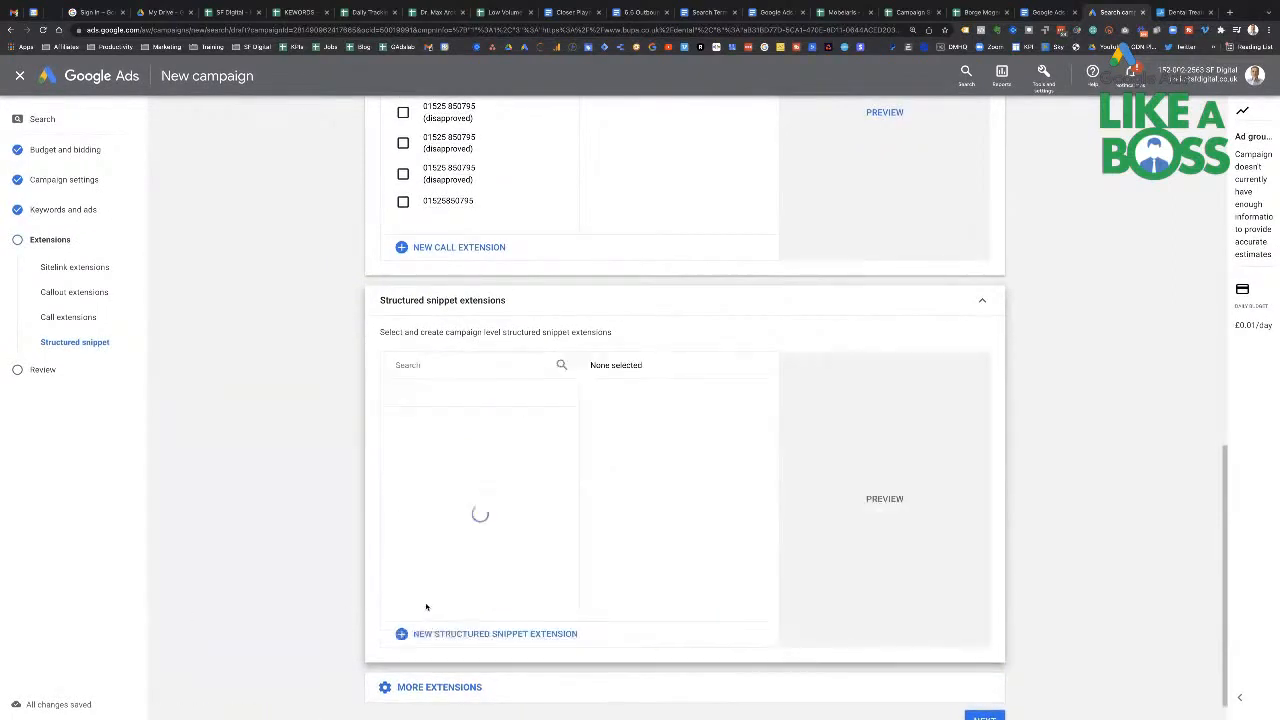
click(437, 655)
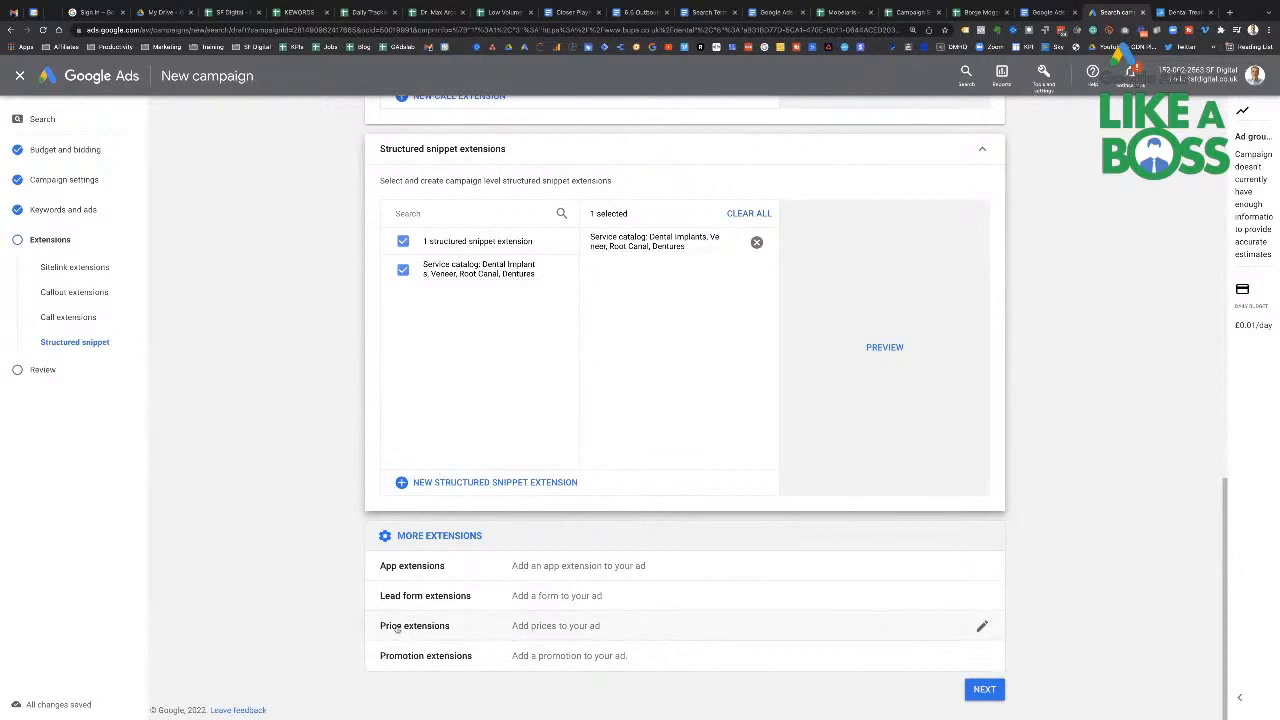
click(430, 626)
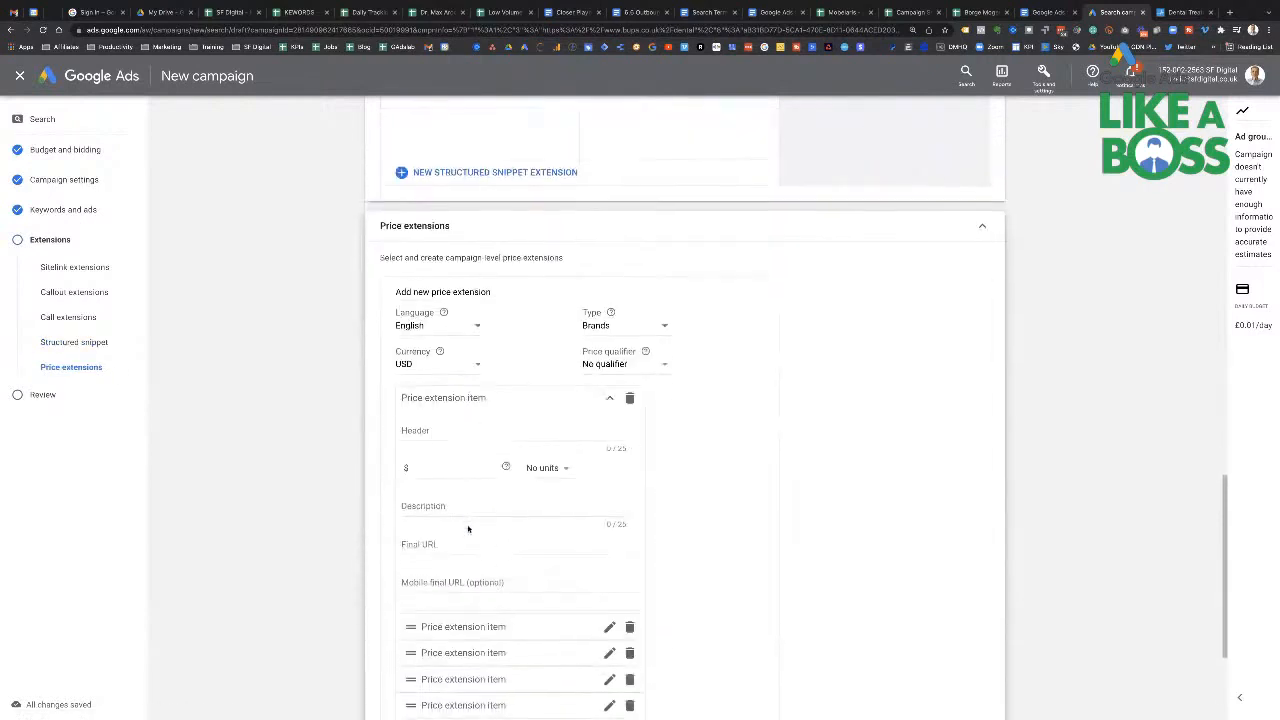
scroll(370, 540, down, 2)
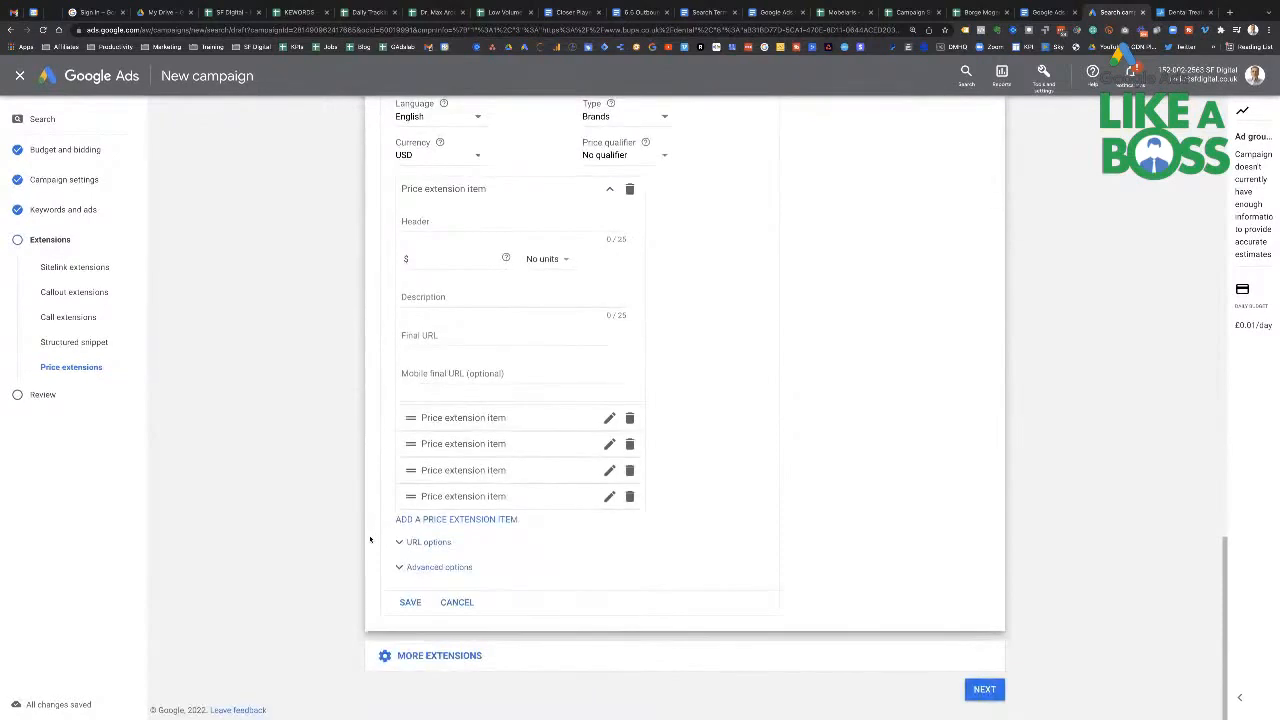
Step: Proceed to the campaign review without filling in the price extension, and examine the errors and campaign details
click(988, 690)
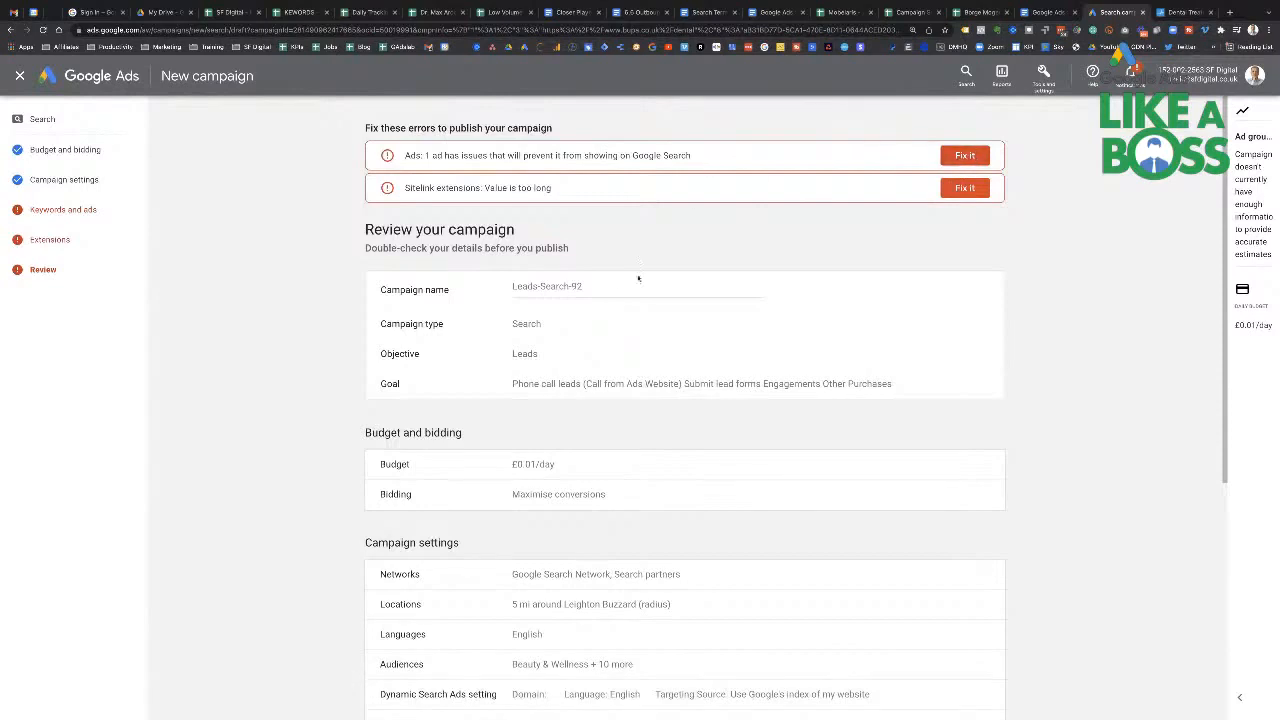
scroll(626, 290, down, 1)
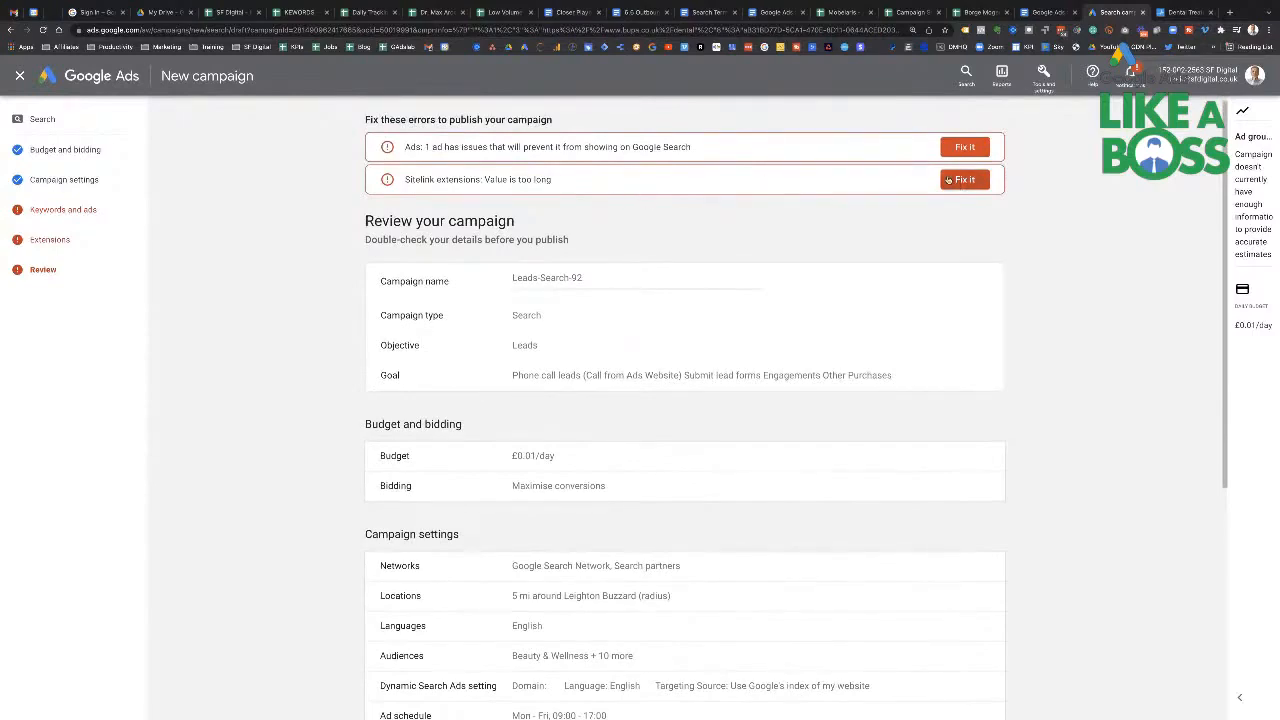
scroll(716, 425, down, 4)
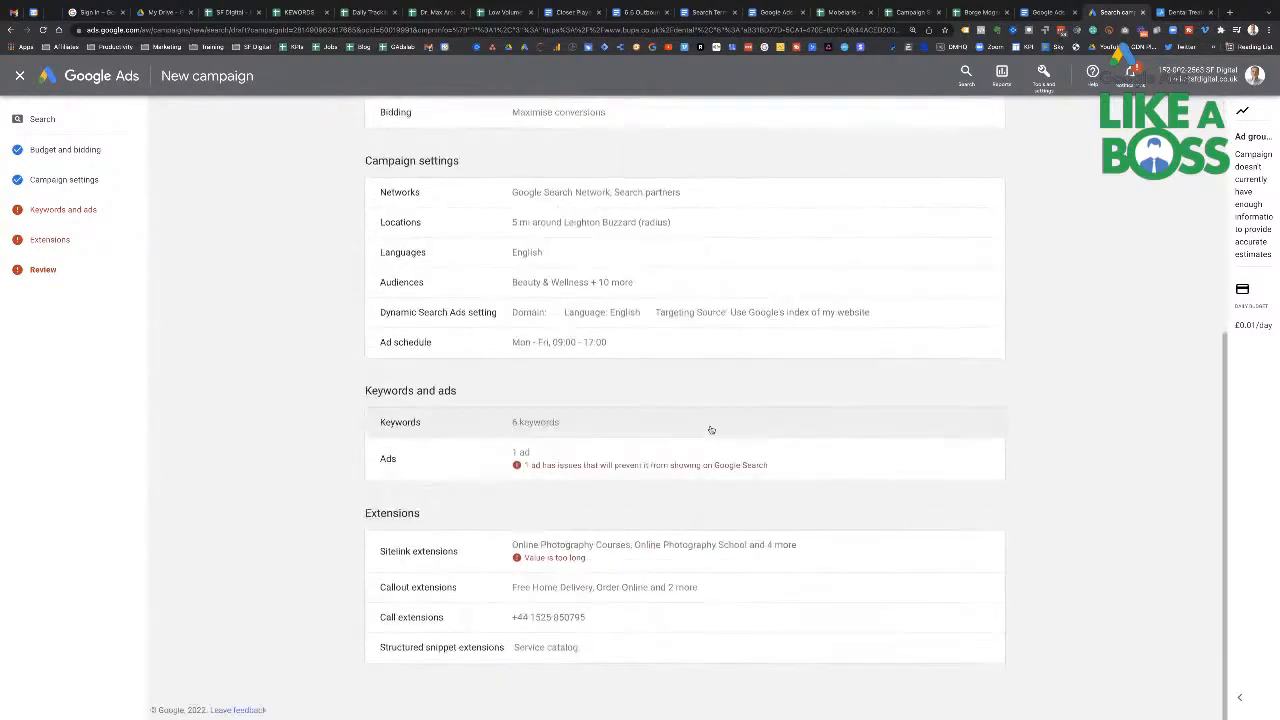
Step: Open the ad flagged in the review, set its second description to "fasfsdaf asdfdsafadf dafdasfdas" and finish editing it
click(659, 470)
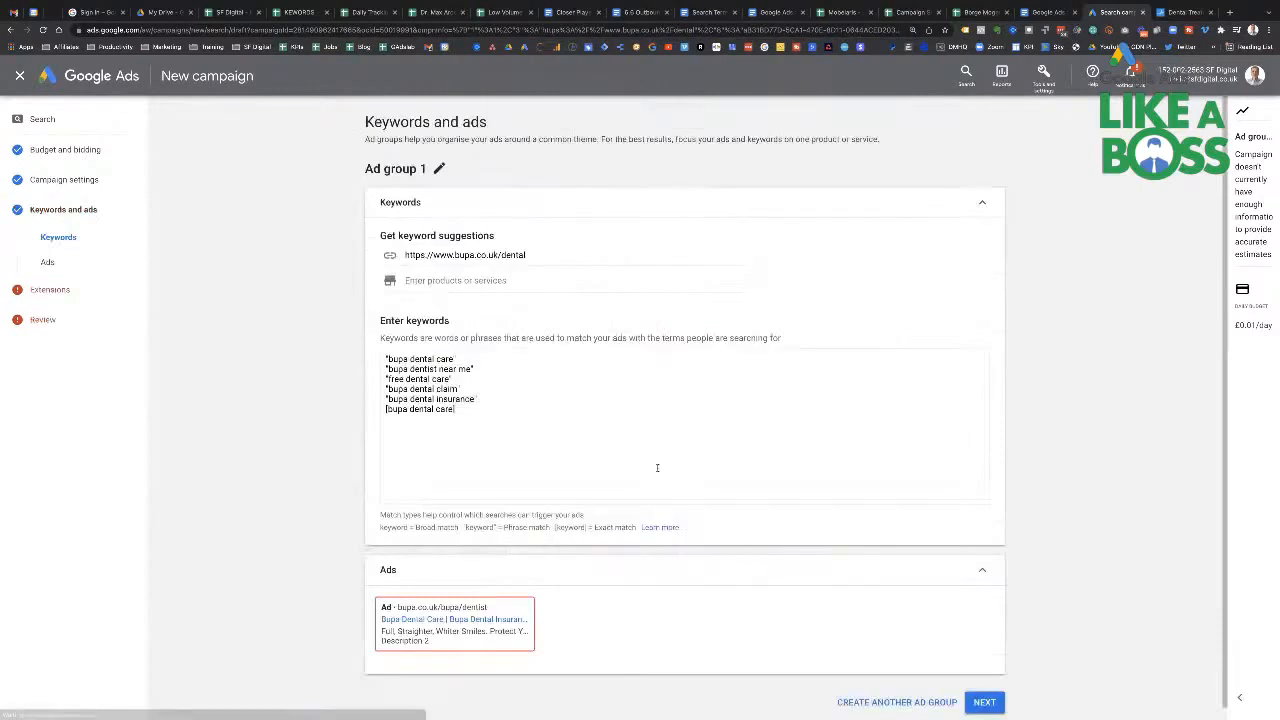
mouse_move(530, 630)
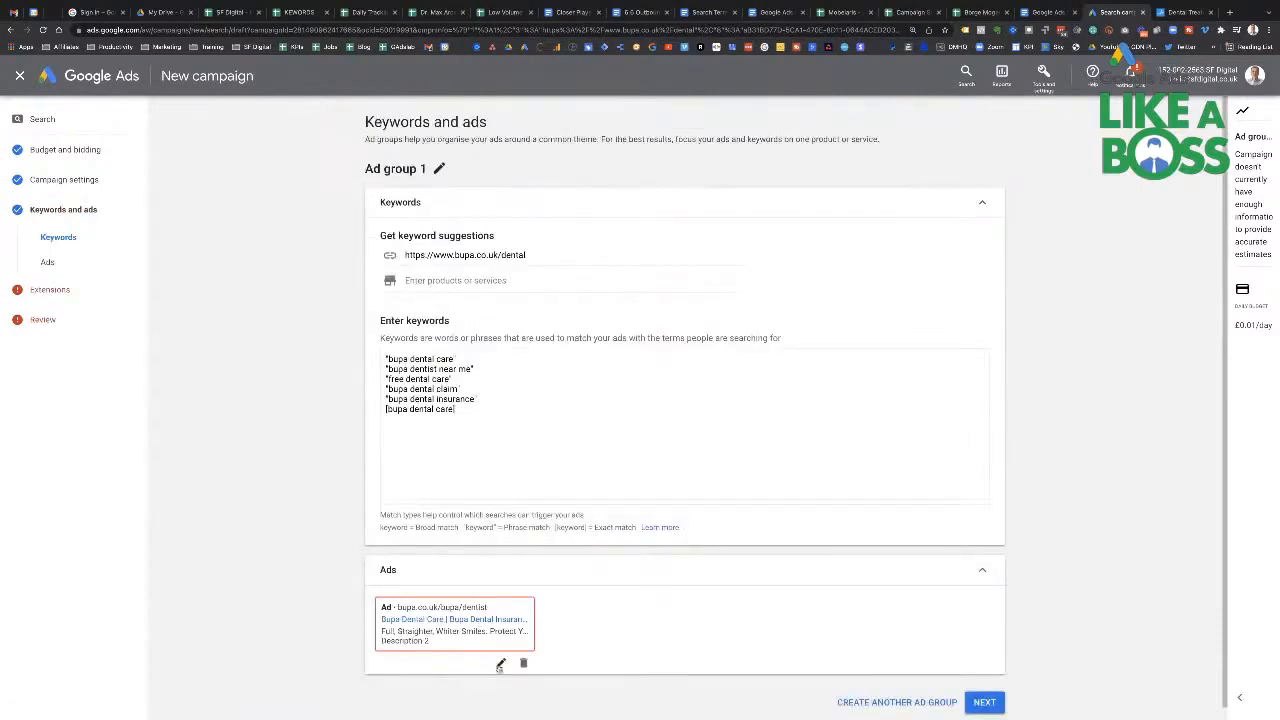
click(501, 665)
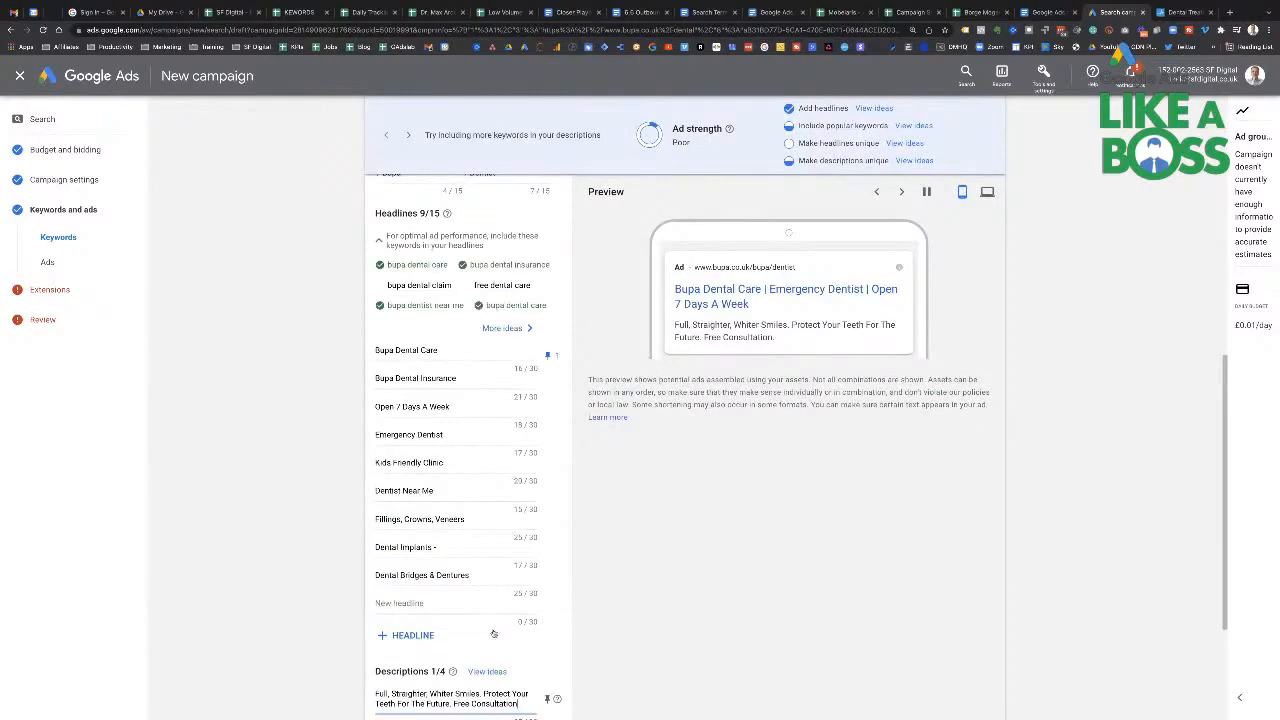
scroll(493, 634, down, 3)
click(417, 527)
text(fasfsdaf asdfdsafad)
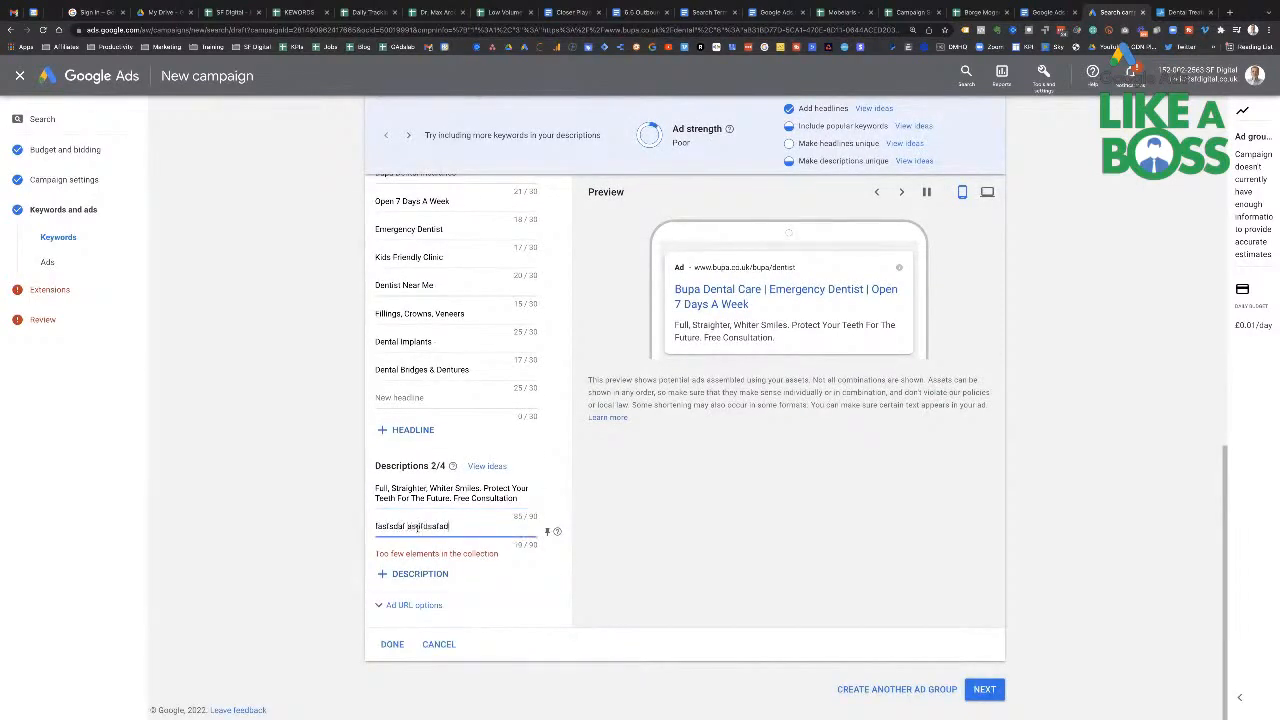
text(f dafdasfdas)
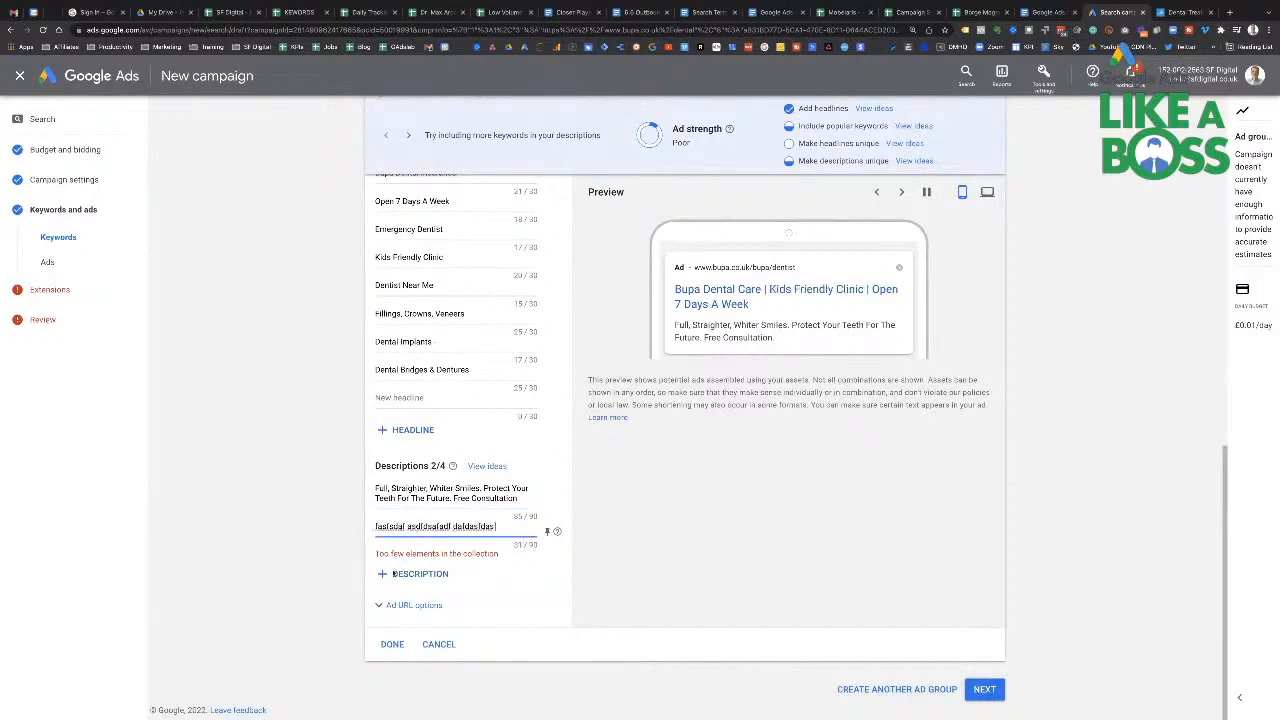
click(392, 645)
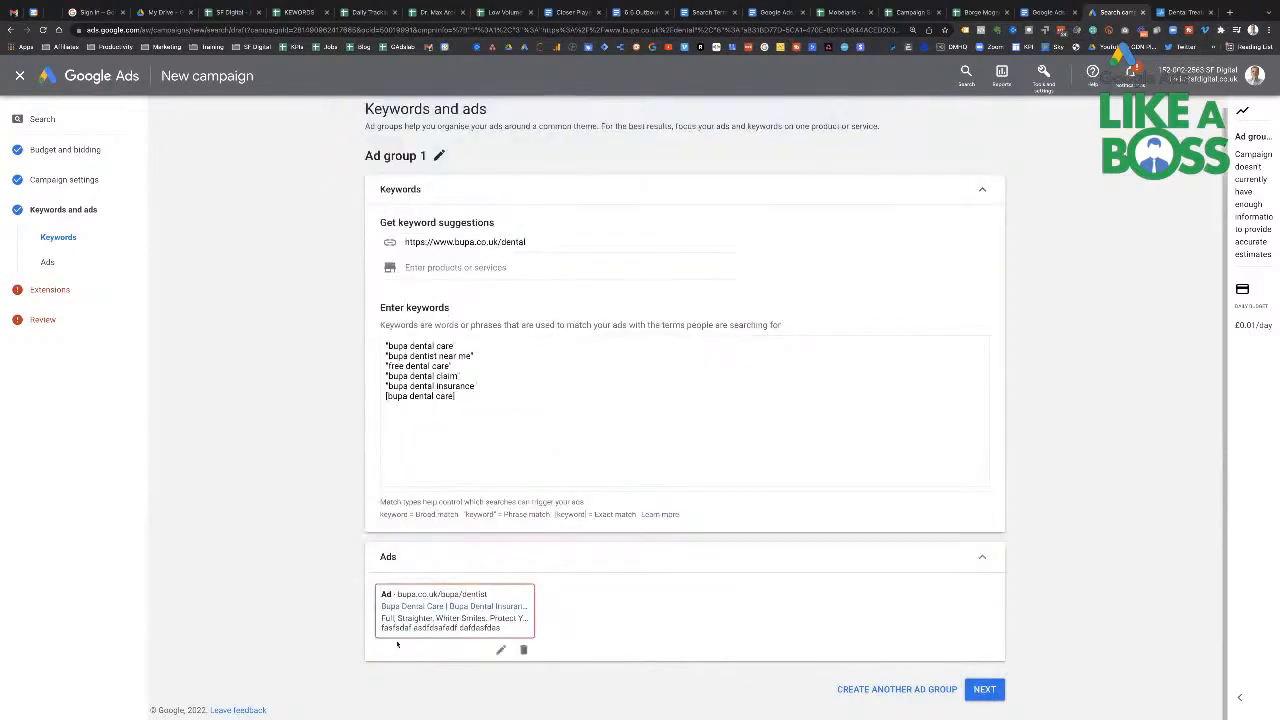
Step: Reopen the ad to check its headlines and descriptions for the remaining issue, and close the ad editor
click(498, 651)
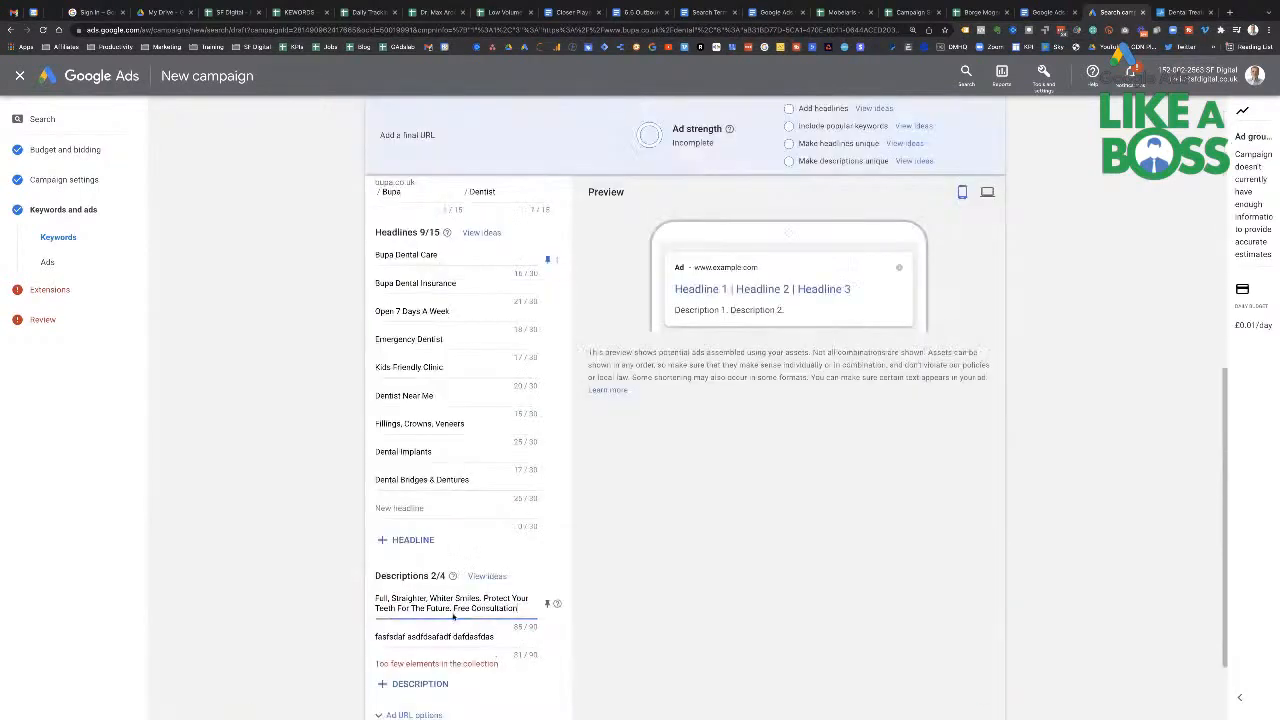
scroll(453, 600, down, 1)
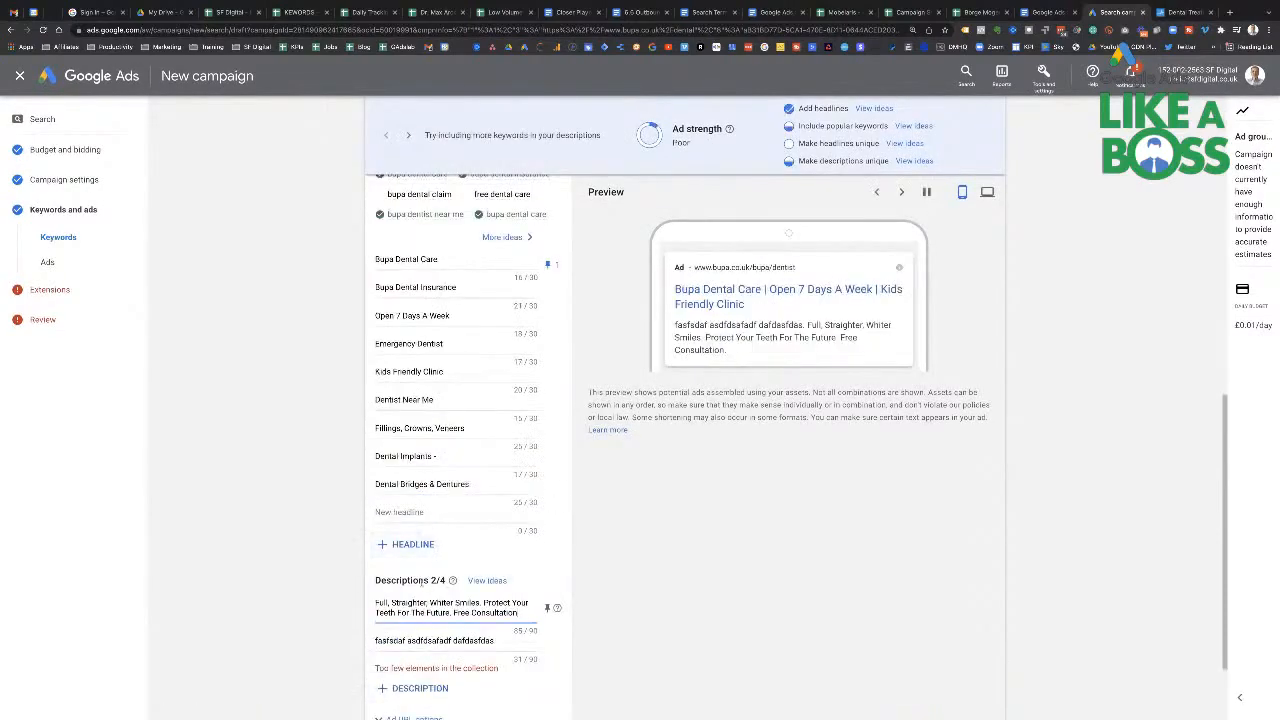
click(394, 645)
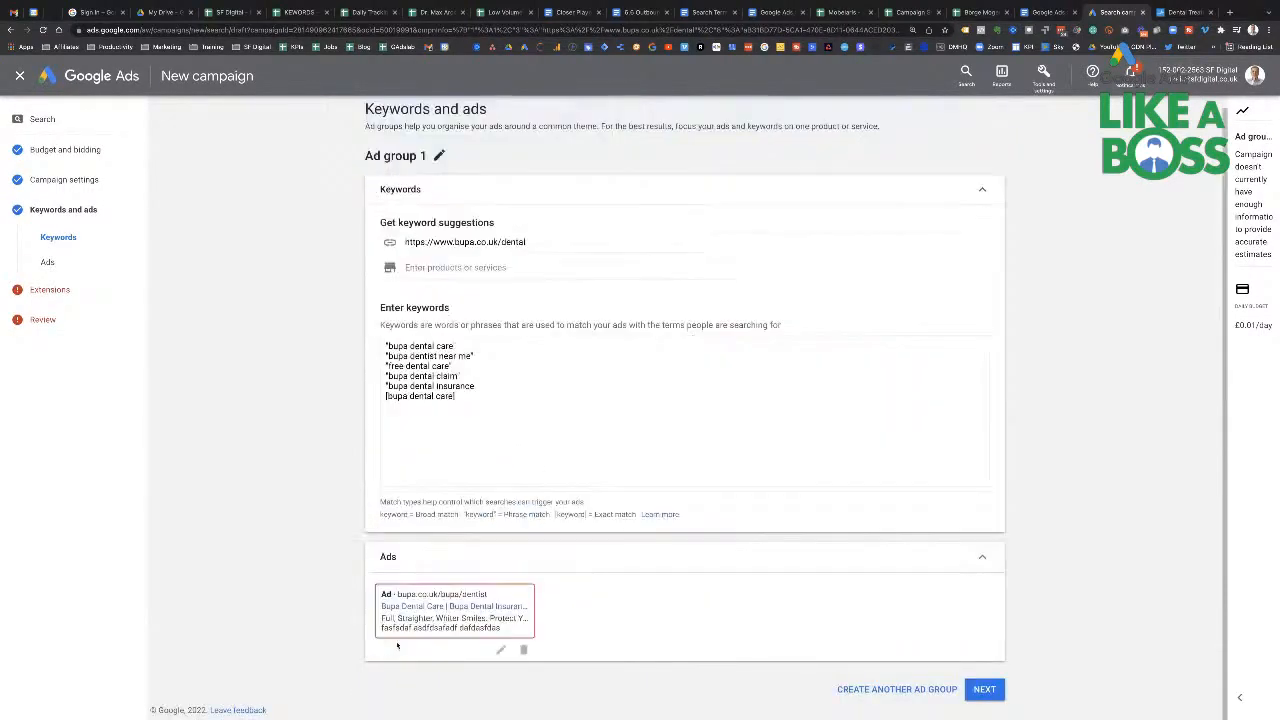